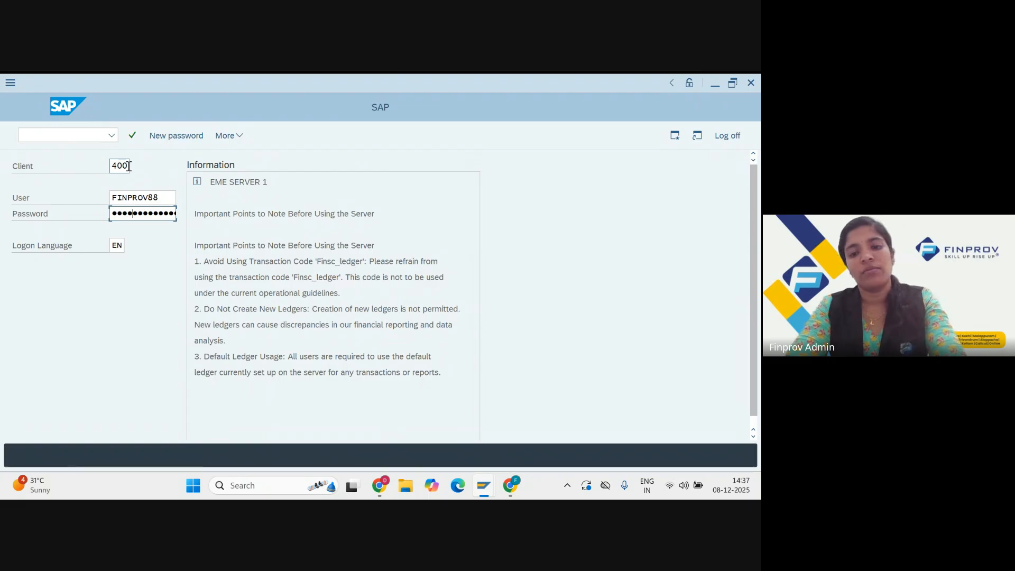
- Log on to SAP client 400 with the credentials already entered
{"action": "key", "text": "Return"}
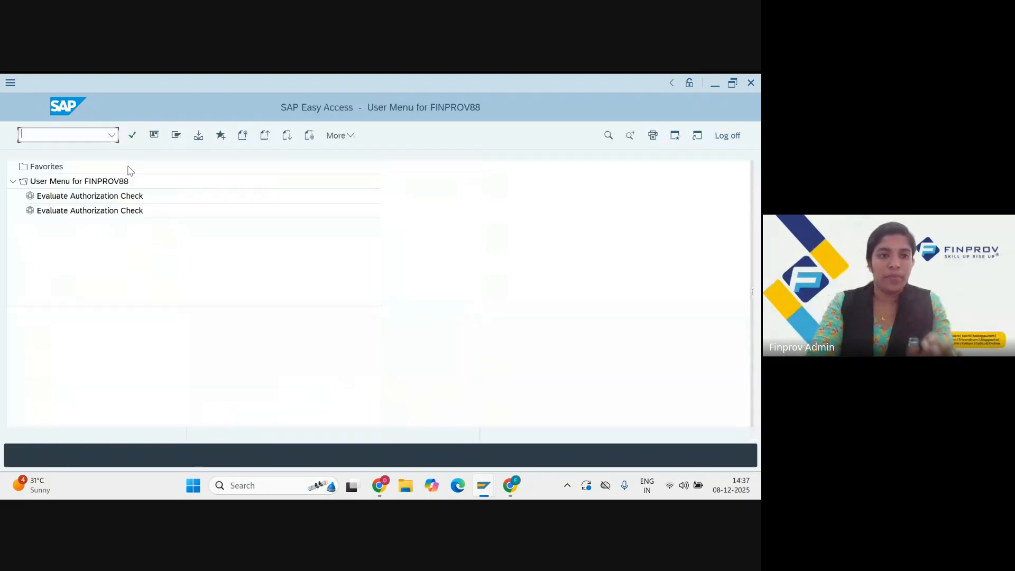
- Switch to the Google Meet call and admit the two participants waiting to join
{"action": "key", "text": "alt+Tab"}
{"action": "key", "text": "alt+Tab"}
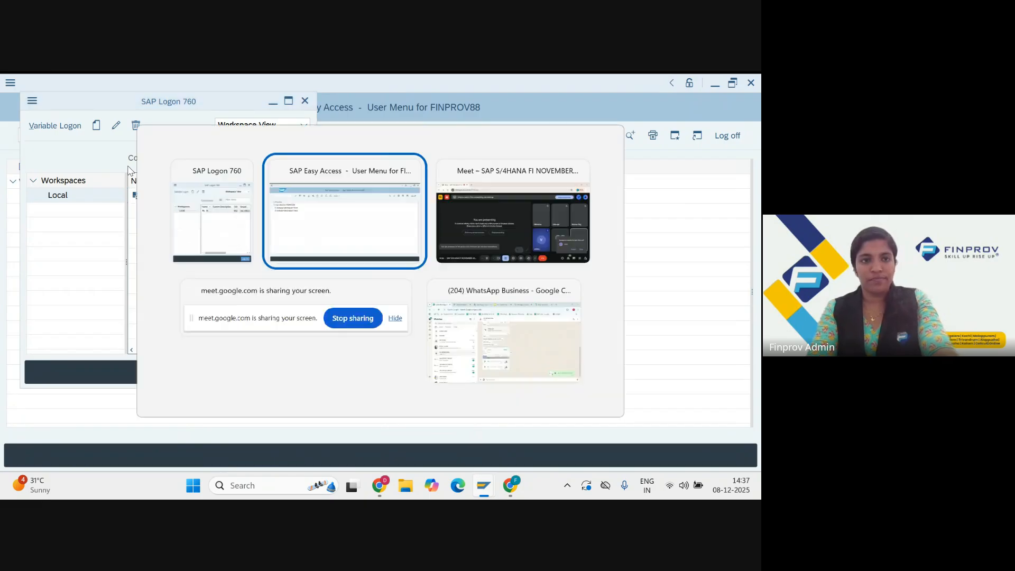
{"action": "key", "text": "super+Tab"}
{"action": "key", "text": "Right"}
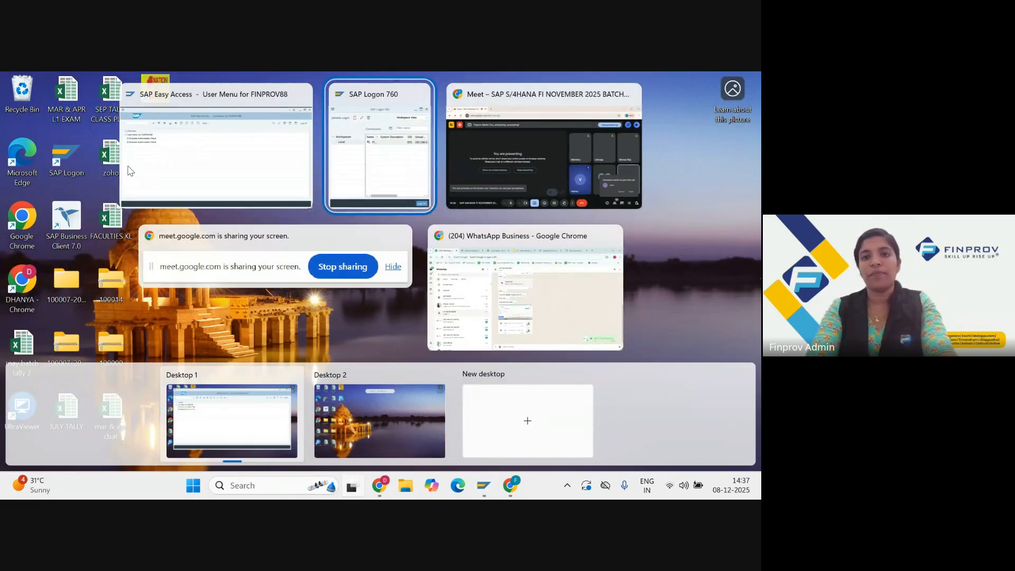
{"action": "key", "text": "Right"}
{"action": "key", "text": "Return"}
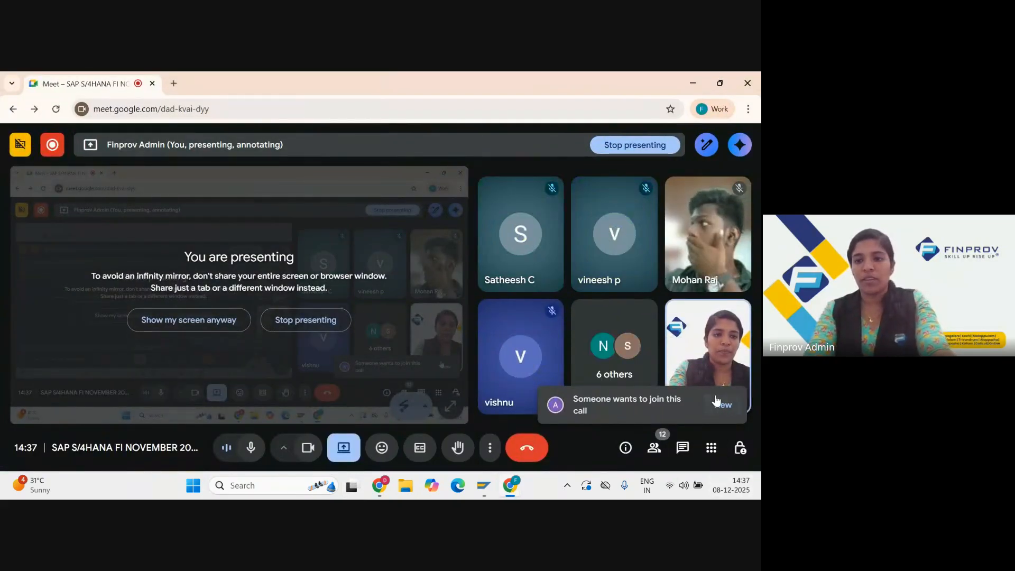
{"action": "left_click", "coordinate": [721, 403]}
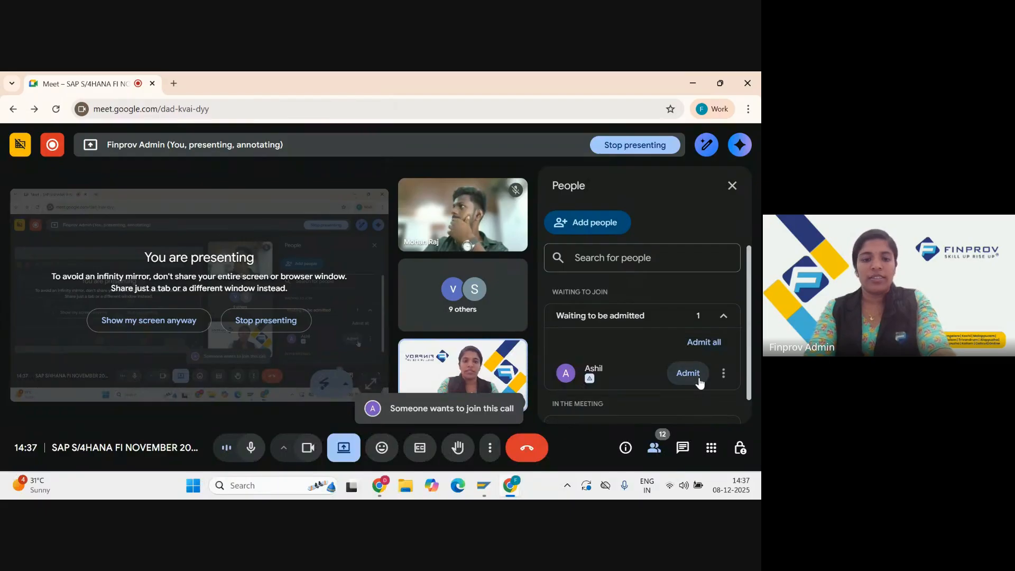
{"action": "left_click", "coordinate": [699, 378]}
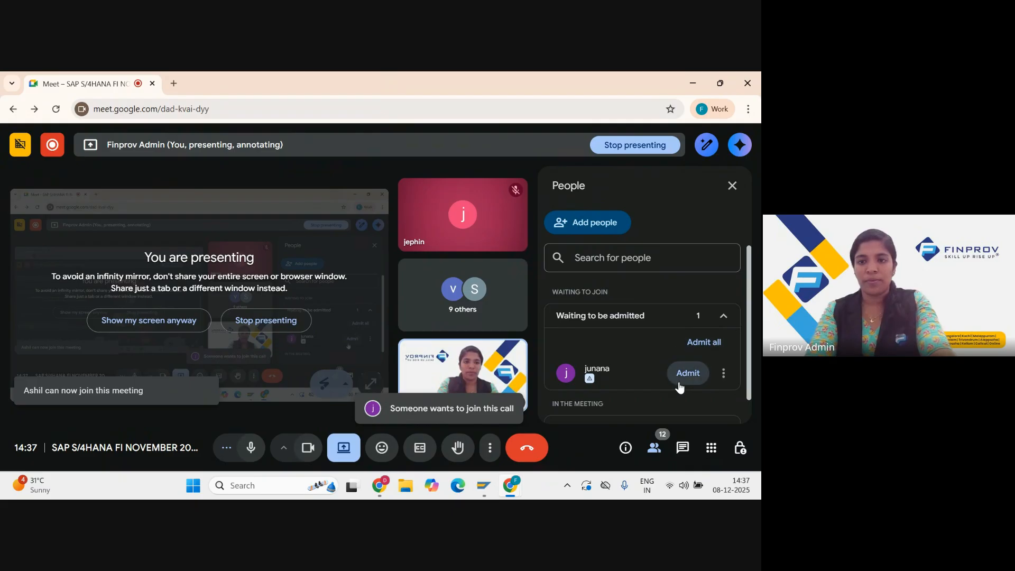
{"action": "left_click", "coordinate": [681, 378]}
- Switch back to SAP and start transaction fs00 to edit G/L accounts centrally
{"action": "key", "text": "alt+Tab"}
{"action": "type", "text": "f"}
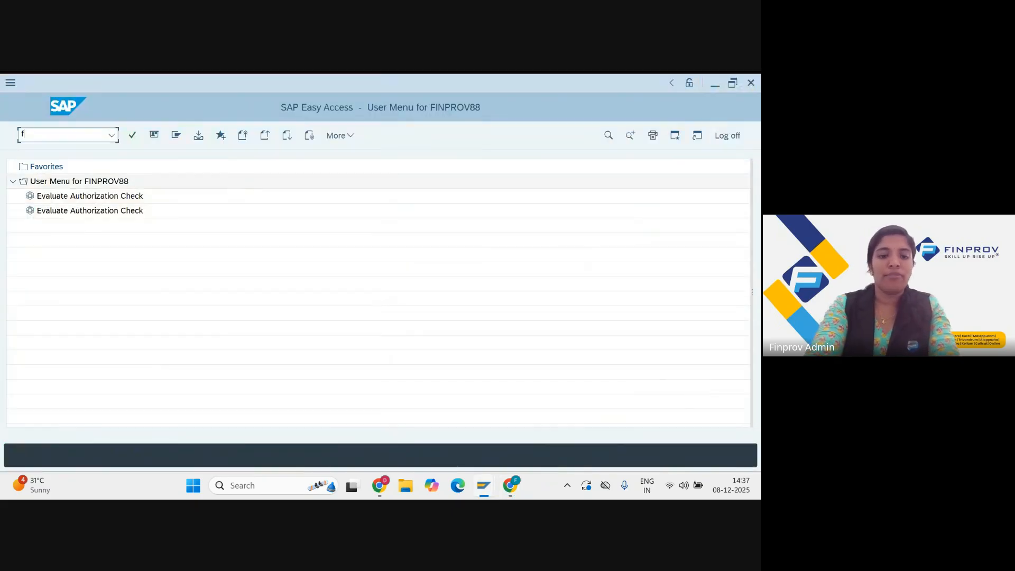
{"action": "type", "text": "s00"}
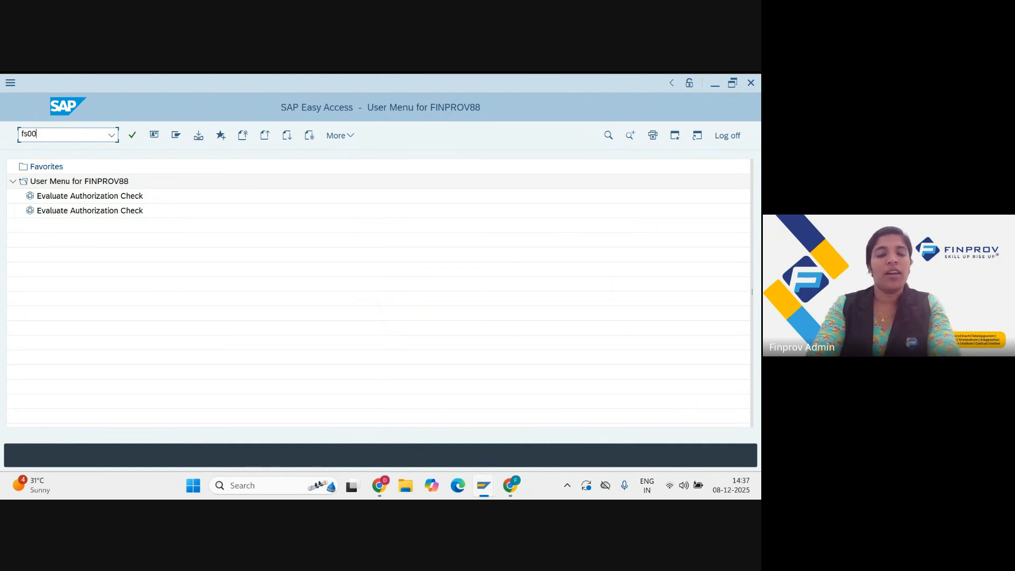
{"action": "key", "text": "Return"}
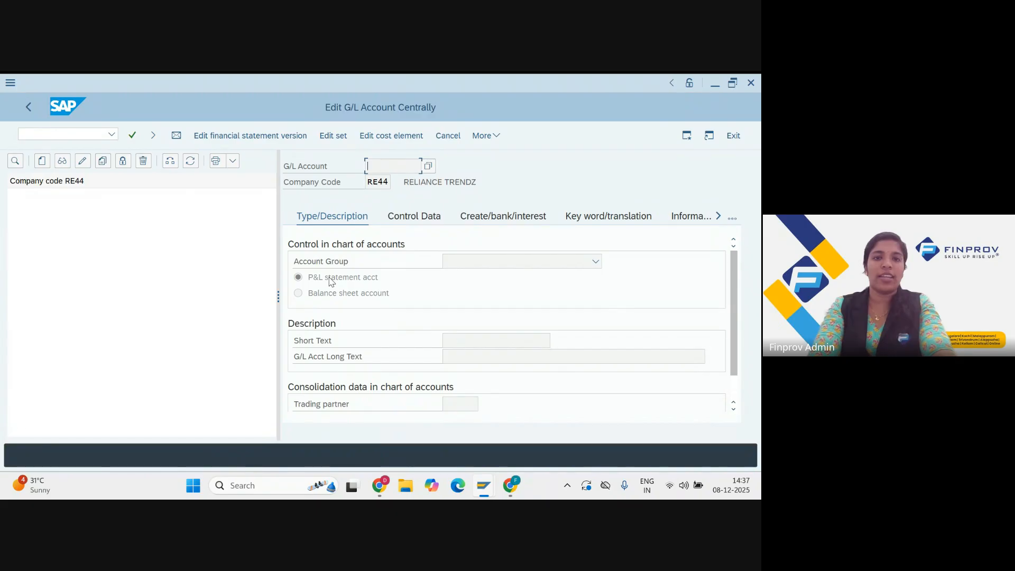
- Change the company code of the G/L account tree to 33rl
{"action": "left_click", "coordinate": [170, 161]}
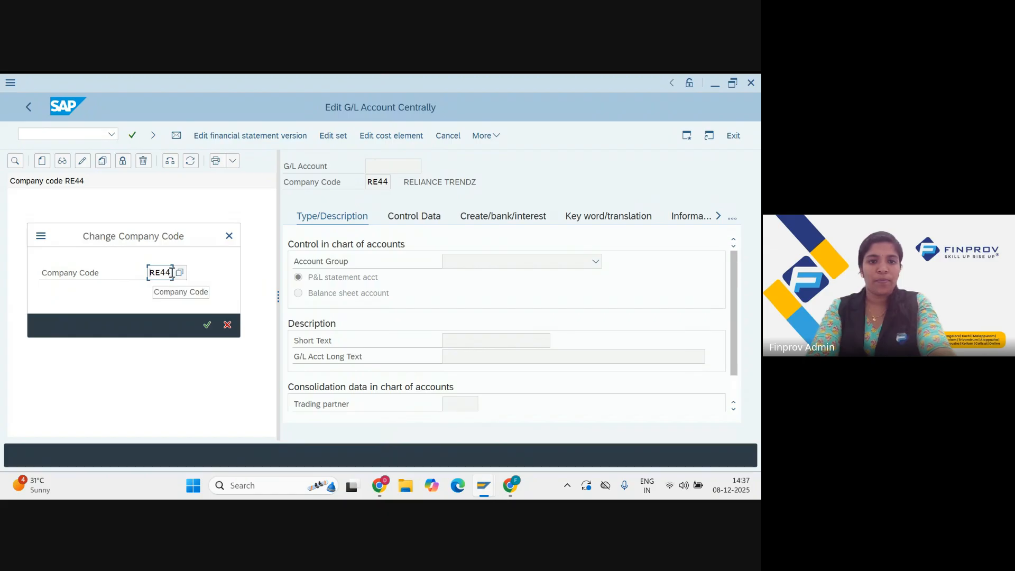
{"action": "key", "text": "BackSpace"}
{"action": "key", "text": "BackSpace"}
{"action": "key", "text": "BackSpace"}
{"action": "key", "text": "BackSpace"}
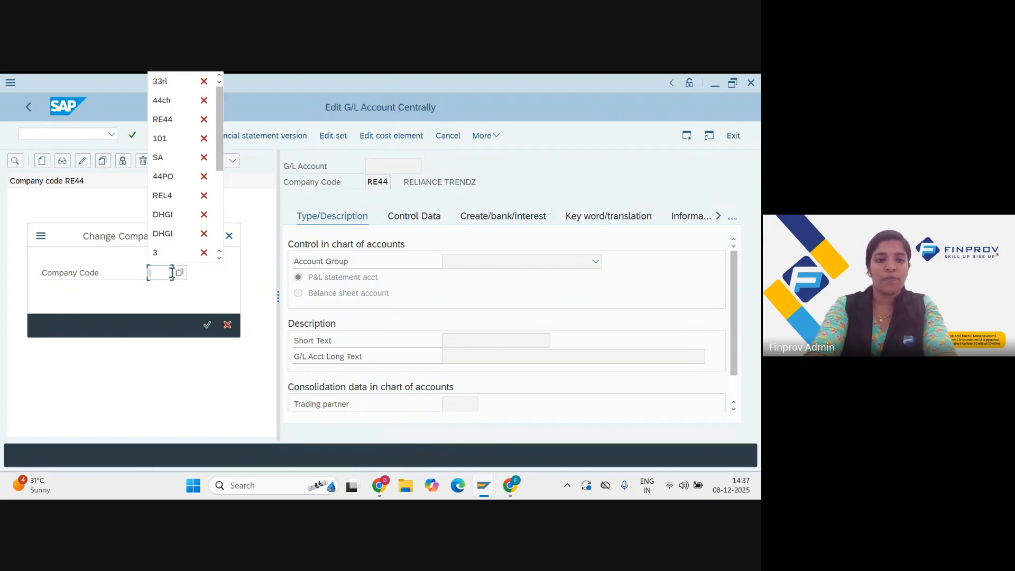
{"action": "left_click", "coordinate": [164, 86]}
{"action": "key", "text": "Return"}
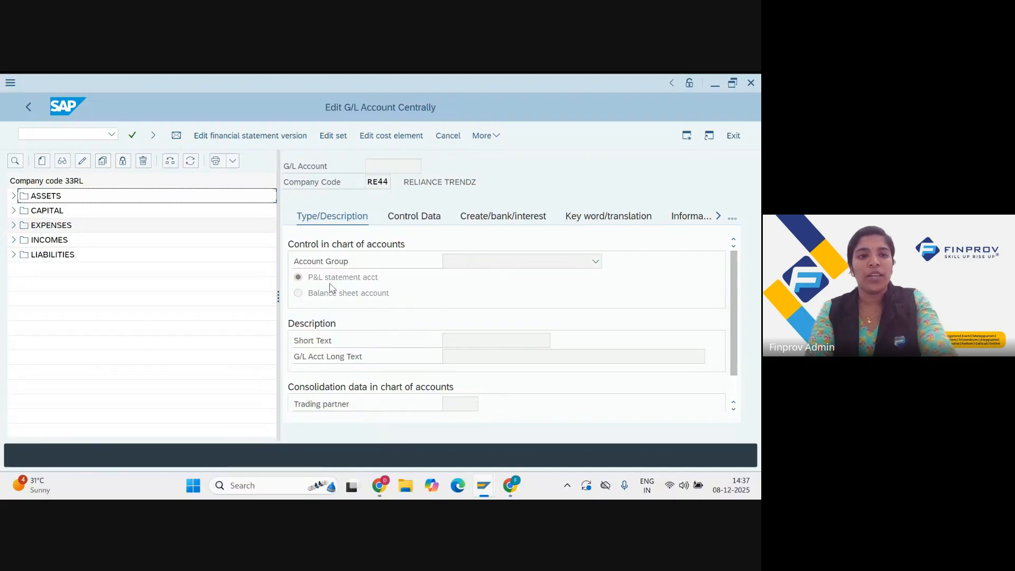
- Switch to the Google Meet call and present the Edit G/L Account Centrally window instead of the current share
{"action": "key", "text": "alt+Tab"}
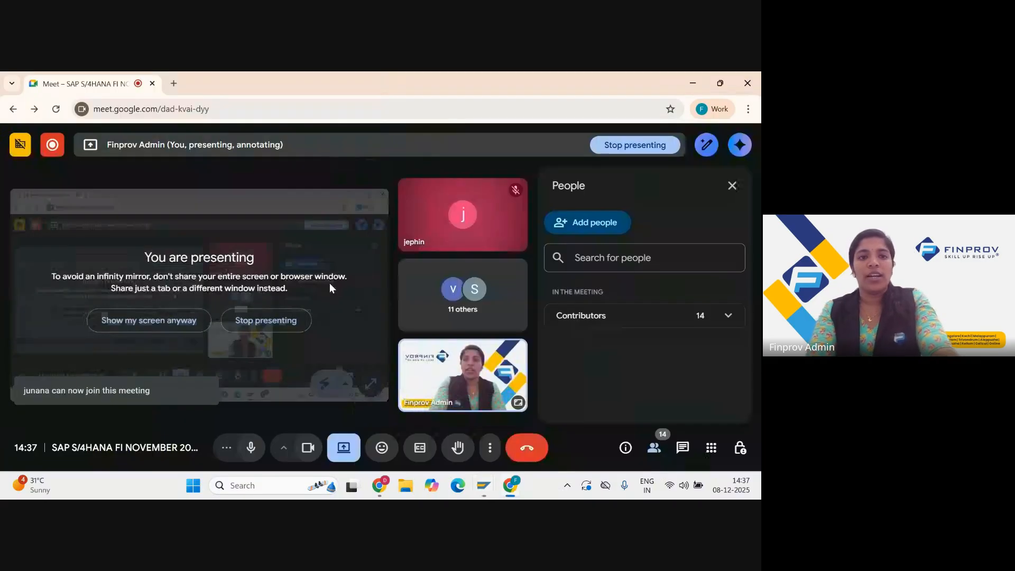
{"action": "left_click", "coordinate": [175, 332]}
{"action": "left_click", "coordinate": [343, 448]}
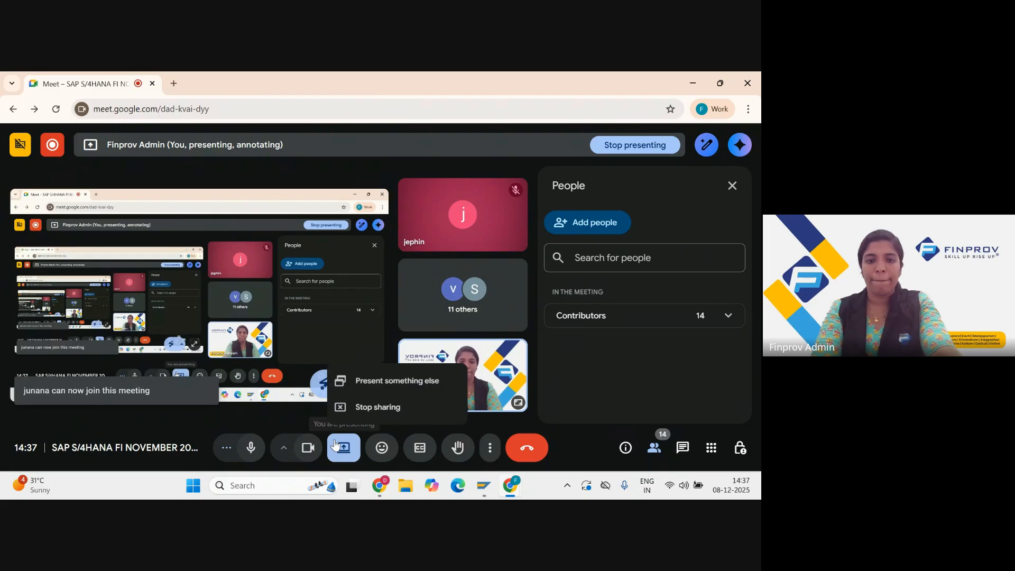
{"action": "left_click", "coordinate": [373, 377]}
{"action": "left_click", "coordinate": [372, 180]}
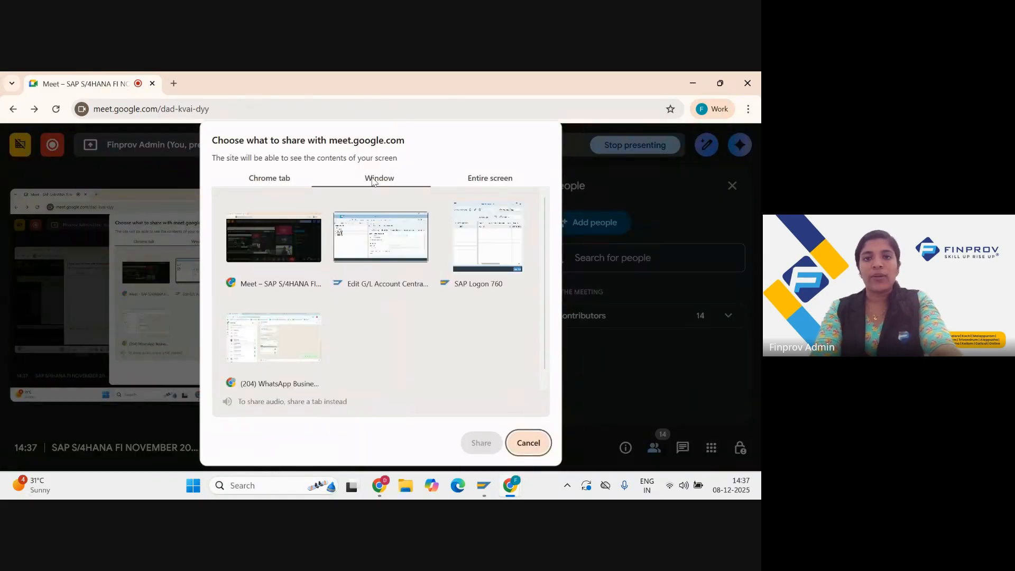
{"action": "left_click", "coordinate": [394, 244]}
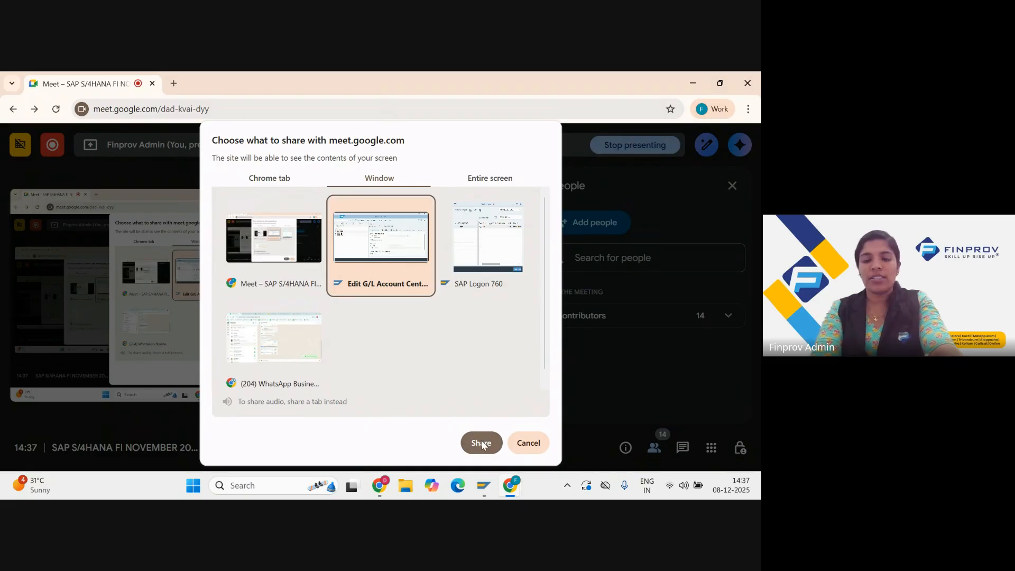
{"action": "left_click", "coordinate": [481, 443]}
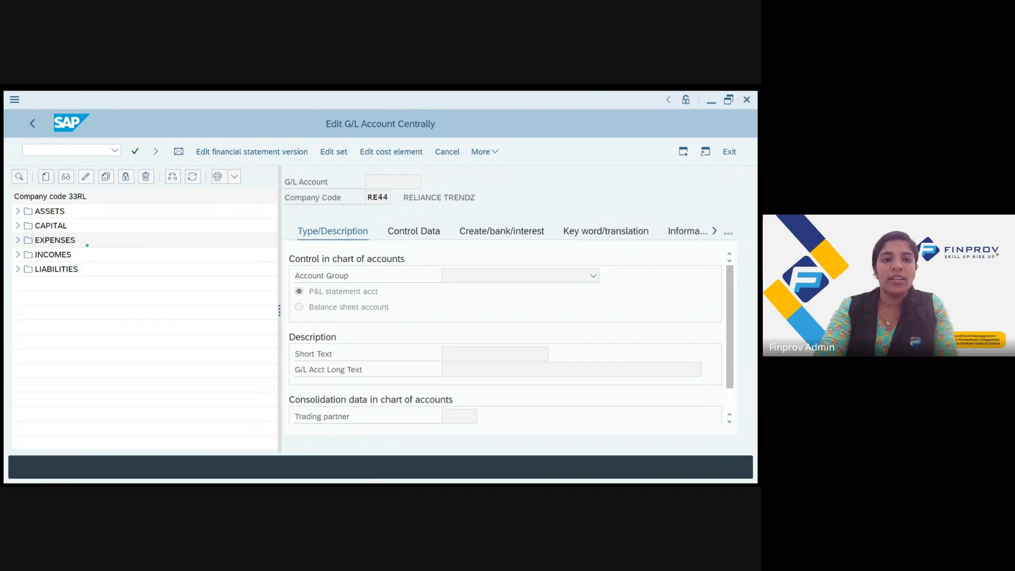
- Point out the account folders, company code and account type options with freehand annotation strokes on the shared view
{"action": "left_click_drag", "start_coordinate": [115, 185], "coordinate": [159, 127]}
{"action": "mouse_move", "coordinate": [426, 153]}
{"action": "left_mouse_down"}
{"action": "mouse_move", "coordinate": [508, 304]}
{"action": "mouse_move", "coordinate": [429, 184]}
{"action": "left_mouse_up"}
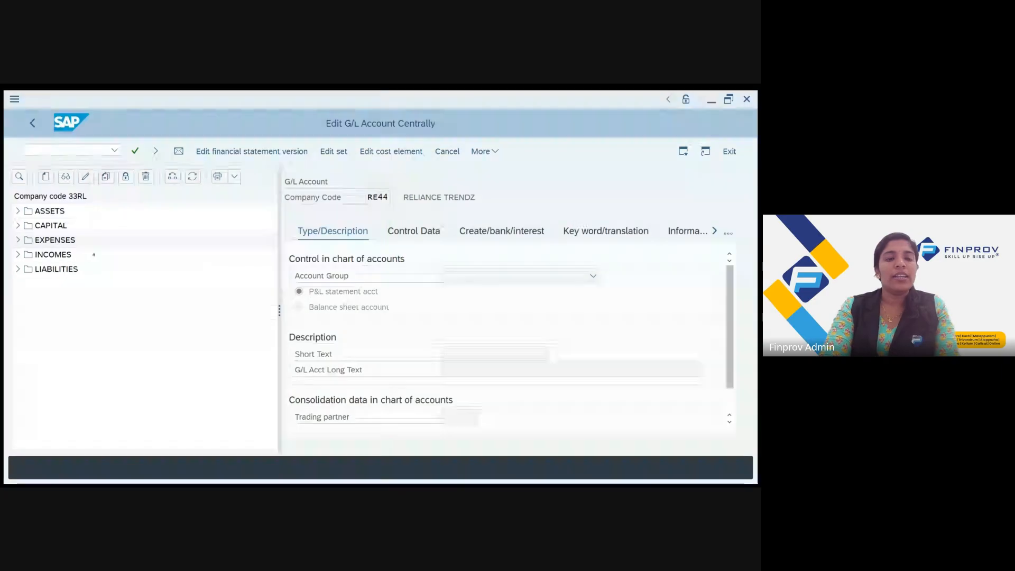
{"action": "mouse_move", "coordinate": [84, 177]}
{"action": "left_mouse_down"}
{"action": "mouse_move", "coordinate": [127, 199]}
{"action": "mouse_move", "coordinate": [24, 280]}
{"action": "mouse_move", "coordinate": [119, 254]}
{"action": "mouse_move", "coordinate": [125, 209]}
{"action": "left_mouse_up"}
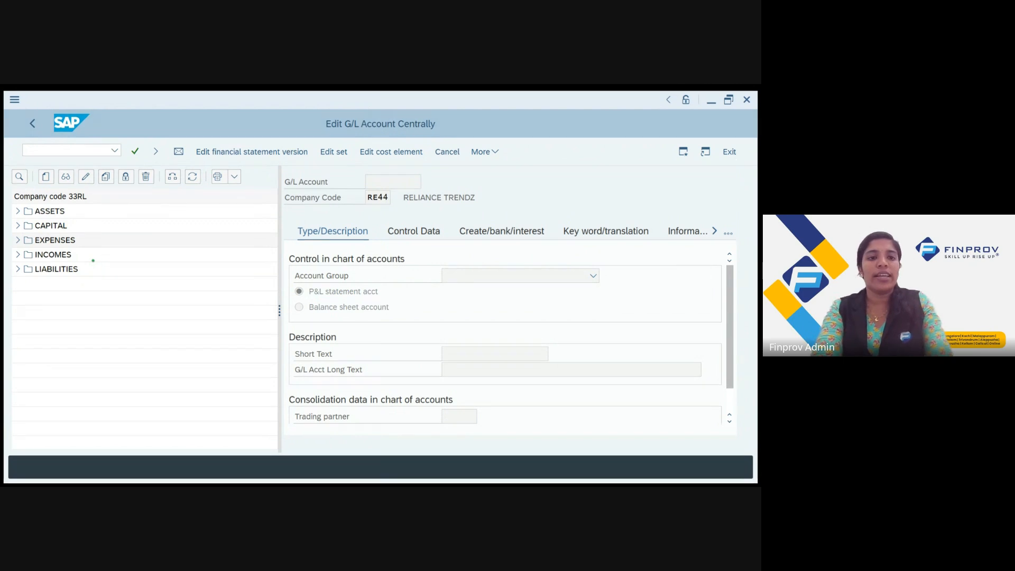
{"action": "mouse_move", "coordinate": [125, 209]}
{"action": "left_mouse_down"}
{"action": "mouse_move", "coordinate": [163, 248]}
{"action": "mouse_move", "coordinate": [45, 305]}
{"action": "left_mouse_up"}
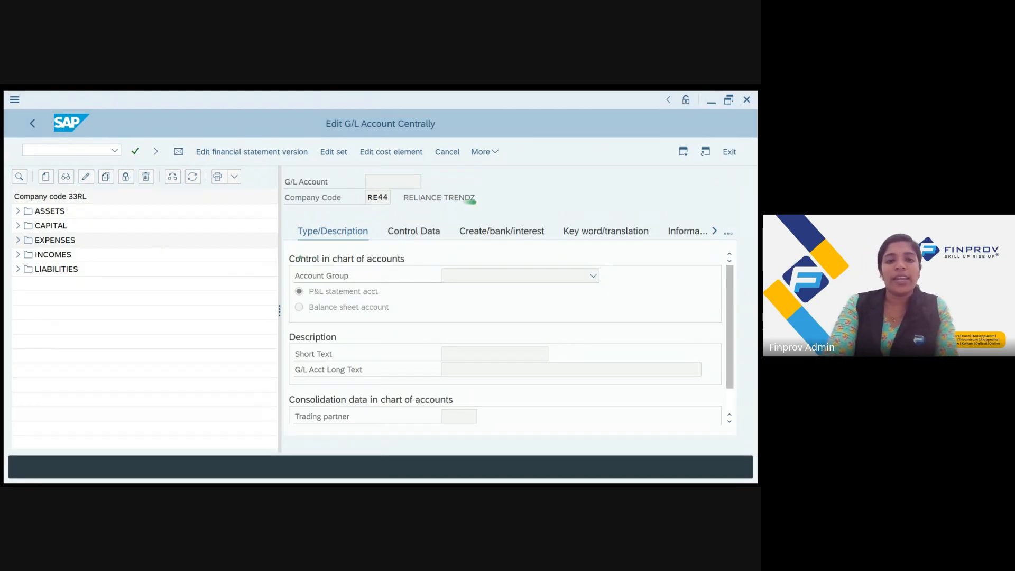
{"action": "mouse_move", "coordinate": [474, 202]}
{"action": "left_mouse_down"}
{"action": "mouse_move", "coordinate": [548, 166]}
{"action": "mouse_move", "coordinate": [443, 289]}
{"action": "left_mouse_up"}
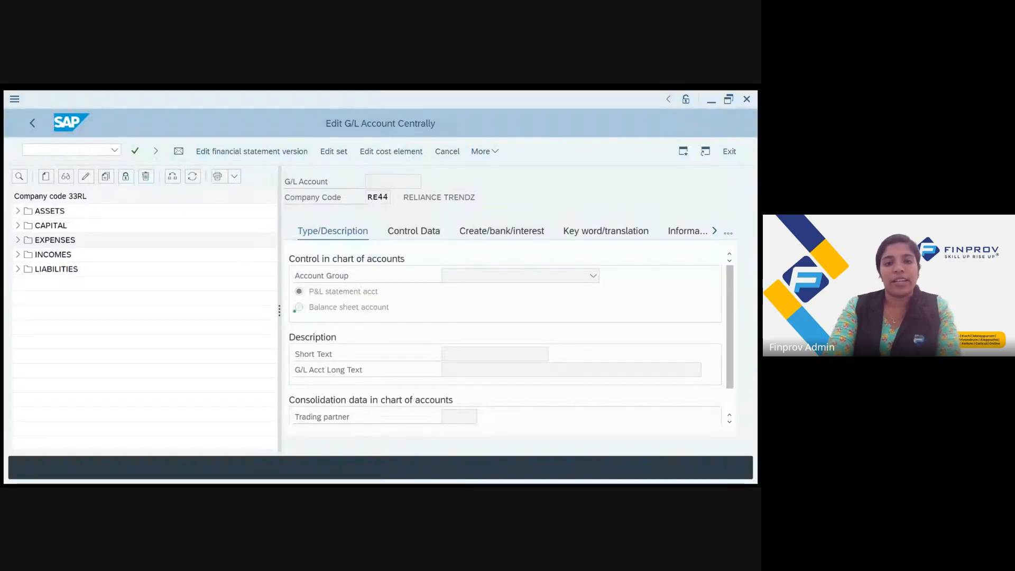
{"action": "mouse_move", "coordinate": [446, 290]}
{"action": "left_mouse_down"}
{"action": "mouse_move", "coordinate": [404, 269]}
{"action": "mouse_move", "coordinate": [429, 291]}
{"action": "left_mouse_up"}
{"action": "mouse_move", "coordinate": [113, 348]}
{"action": "left_mouse_down"}
{"action": "mouse_move", "coordinate": [145, 342]}
{"action": "mouse_move", "coordinate": [285, 181]}
{"action": "left_mouse_up"}
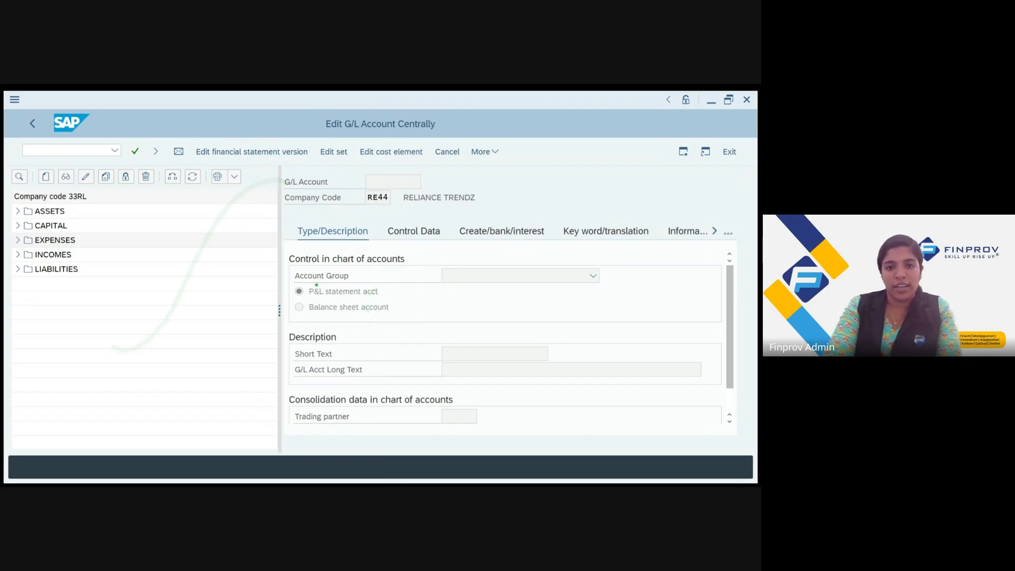
{"action": "left_click_drag", "start_coordinate": [383, 347], "coordinate": [549, 216]}
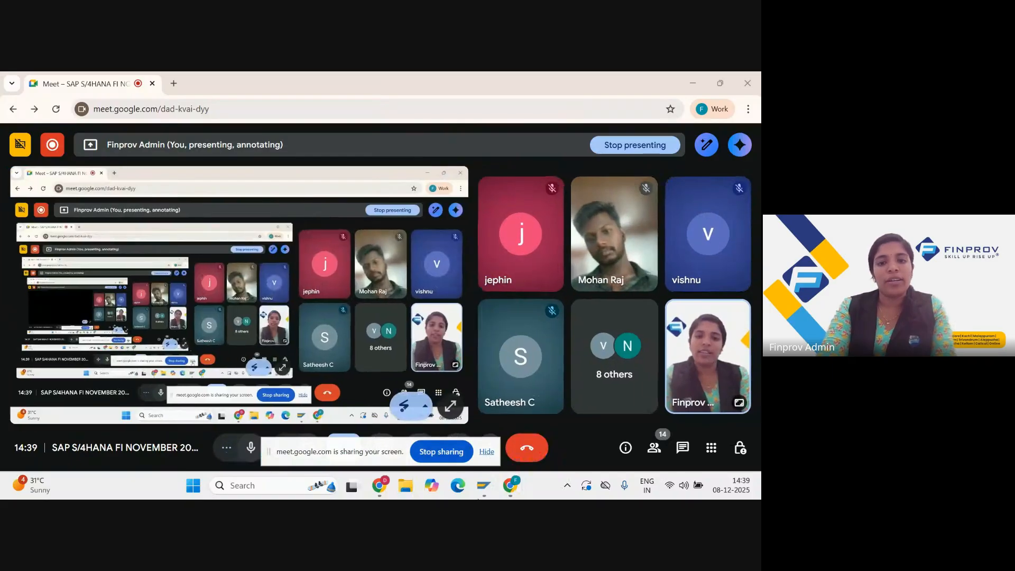
- Return to the SAP G/L account window, start creating a G/L account and hide the screen-sharing notice
{"action": "mouse_move", "coordinate": [484, 485]}
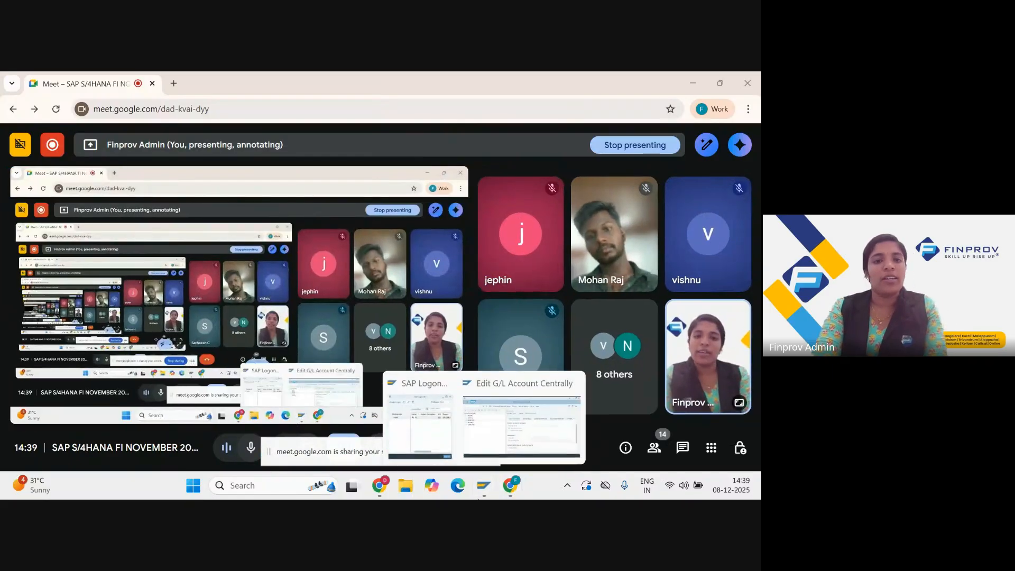
{"action": "left_click", "coordinate": [518, 418]}
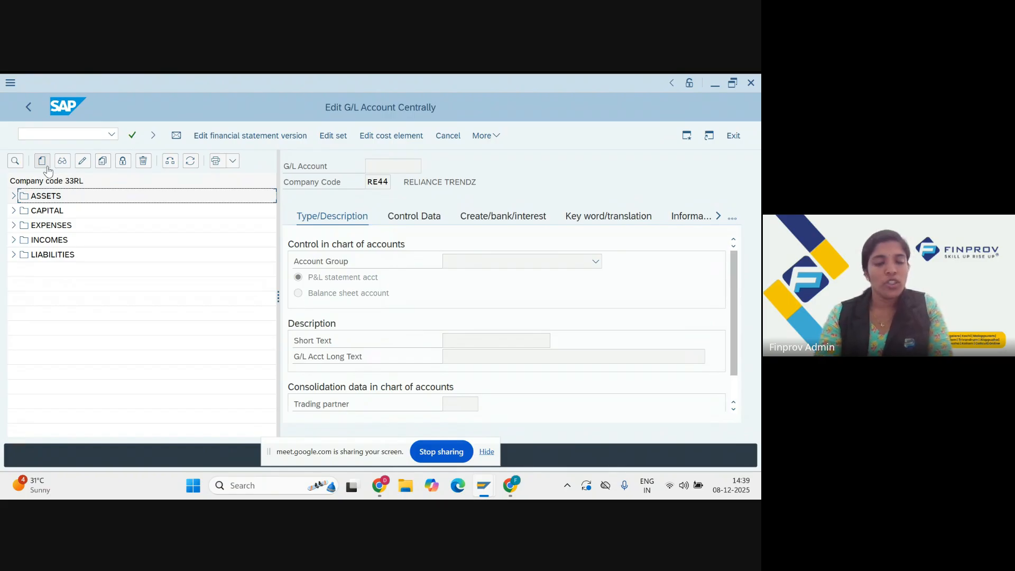
{"action": "left_click", "coordinate": [47, 167]}
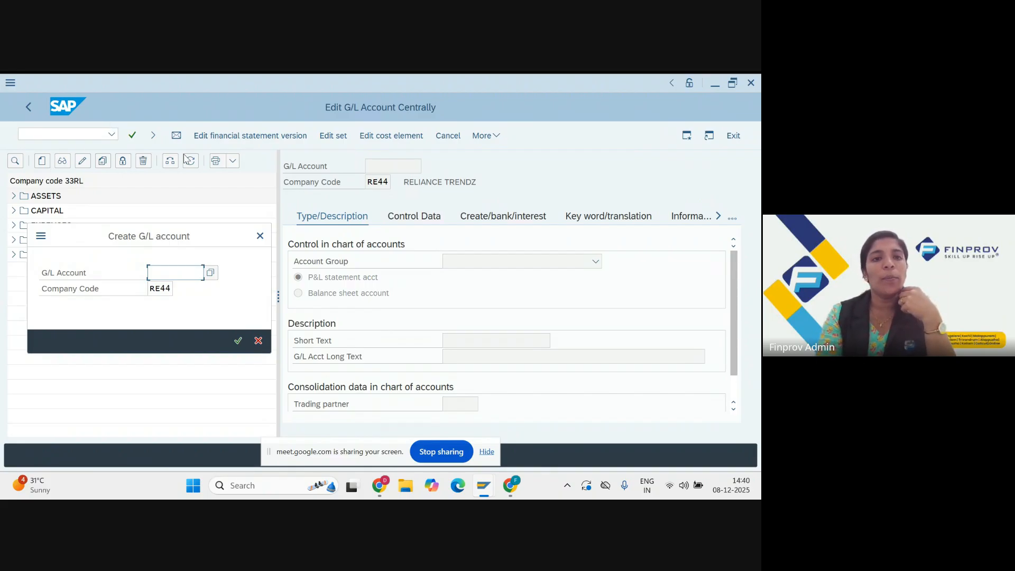
{"action": "left_click", "coordinate": [486, 453]}
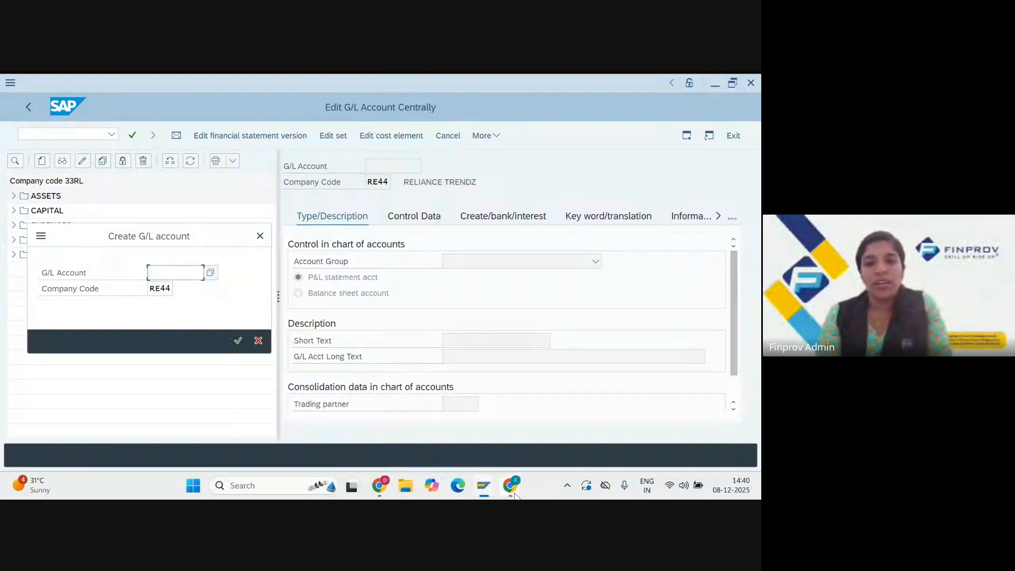
{"action": "mouse_move", "coordinate": [511, 485]}
{"action": "left_click", "coordinate": [429, 444]}
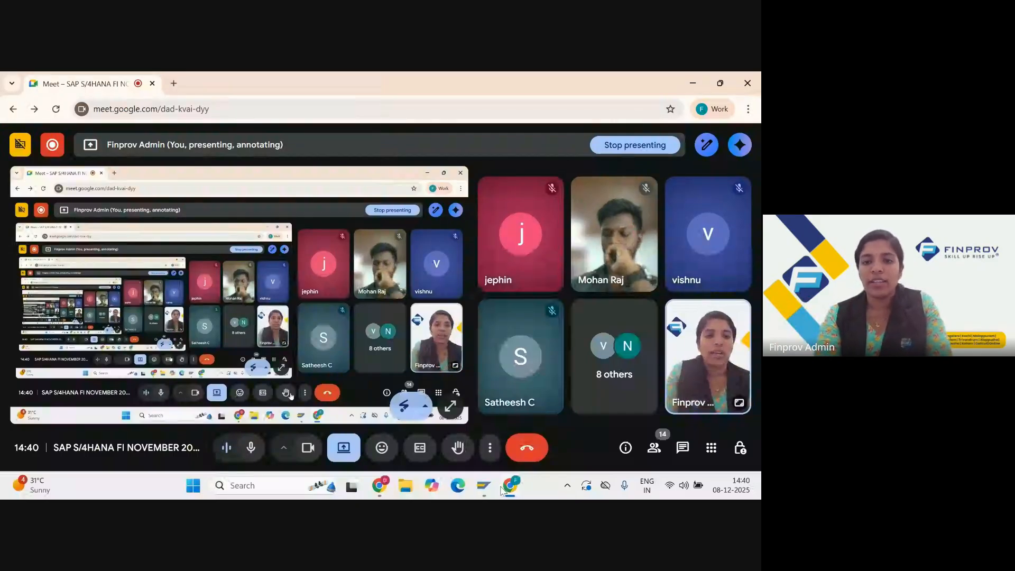
{"action": "mouse_move", "coordinate": [502, 489]}
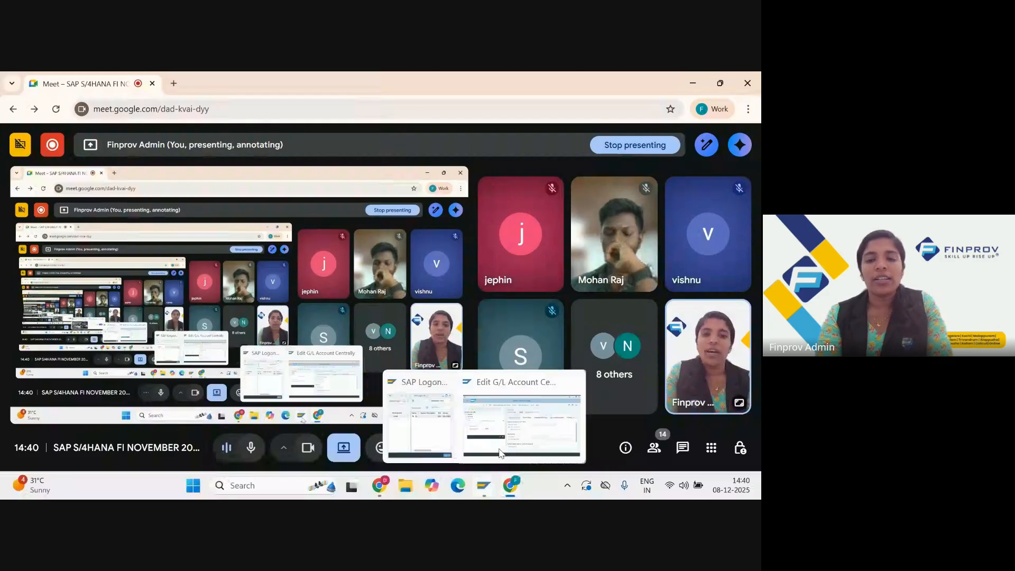
{"action": "left_click", "coordinate": [500, 453]}
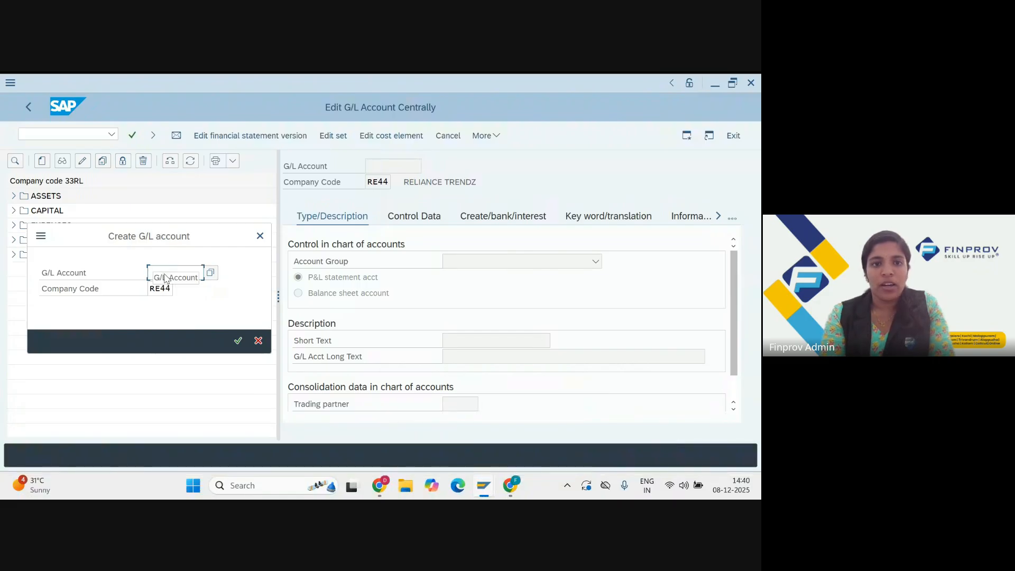
{"action": "left_click", "coordinate": [260, 237]}
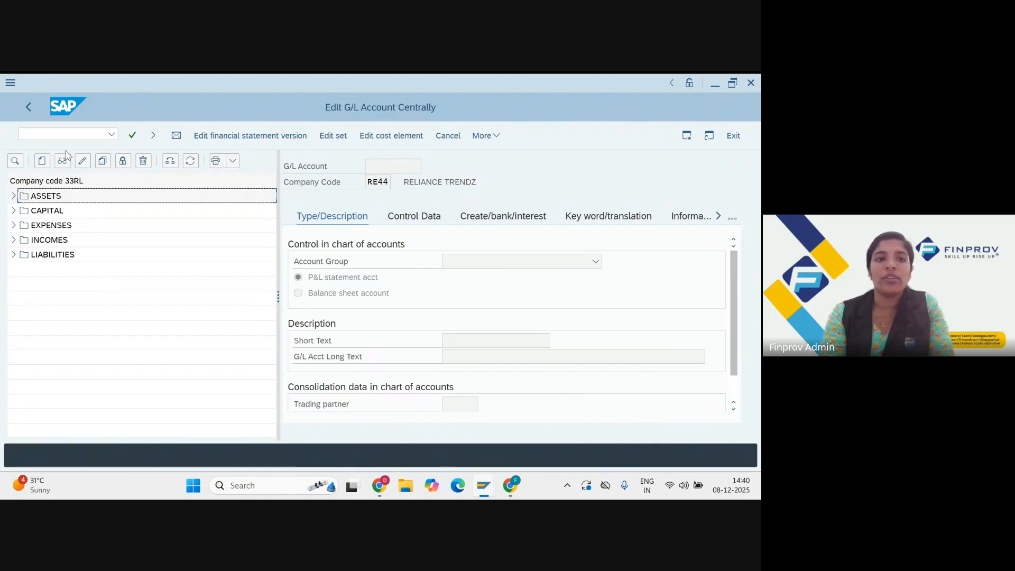
{"action": "key", "text": "alt+Tab"}
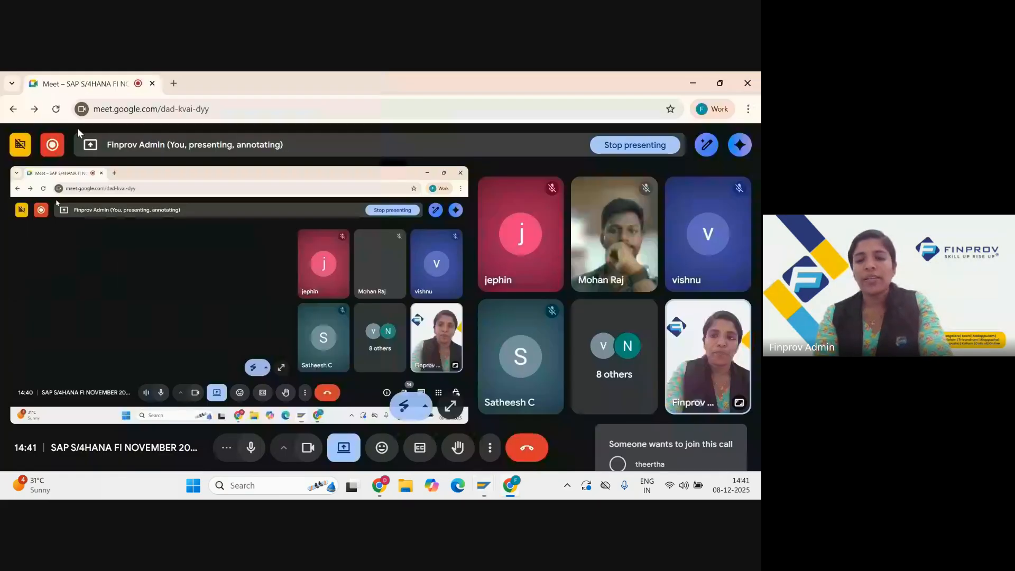
{"action": "key", "text": "alt+Tab"}
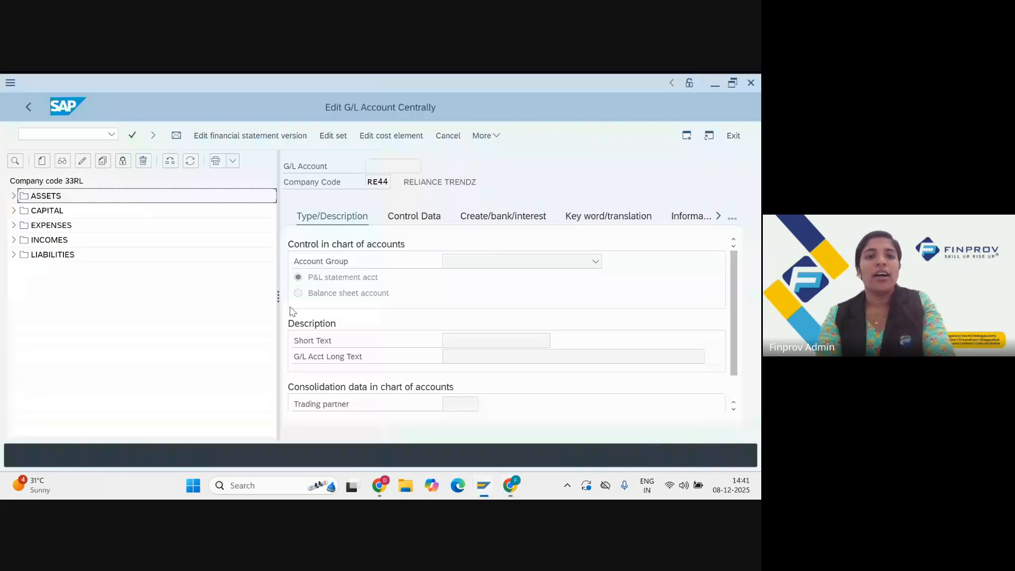
{"action": "left_click", "coordinate": [46, 164]}
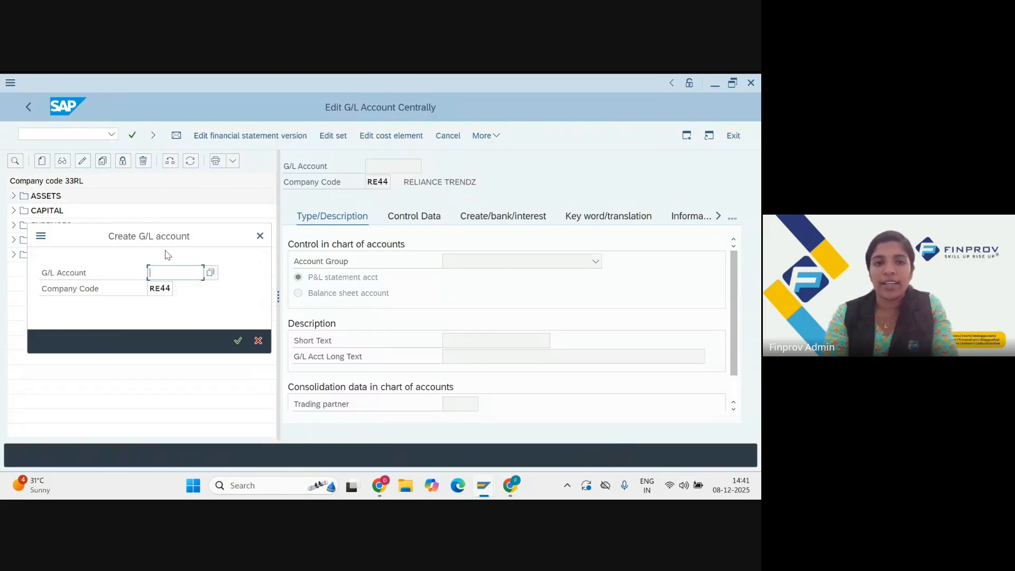
{"action": "left_click", "coordinate": [260, 235]}
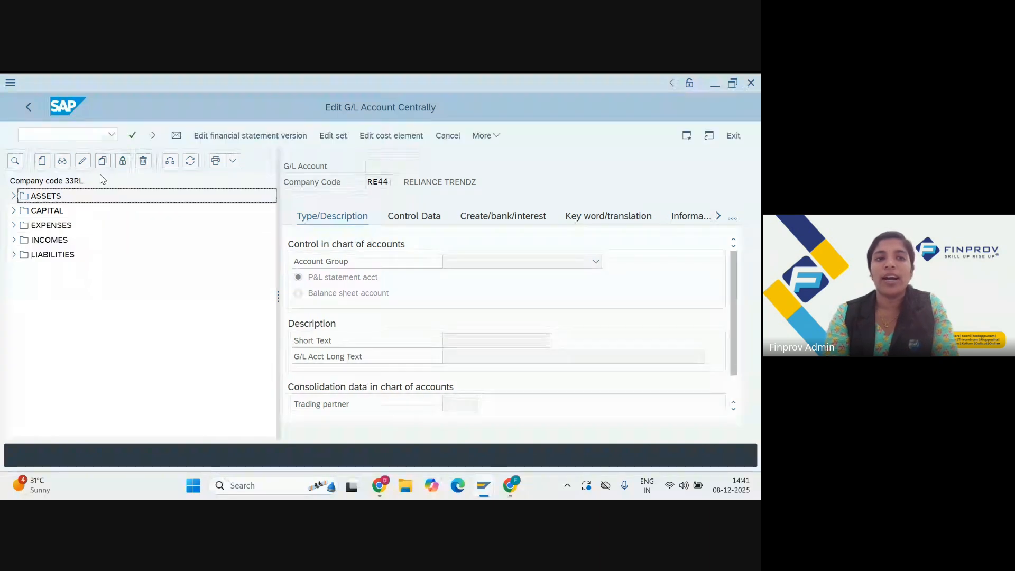
- Open a second SAP session window, switch to it and enter the transaction code obd4
{"action": "left_click", "coordinate": [41, 132]}
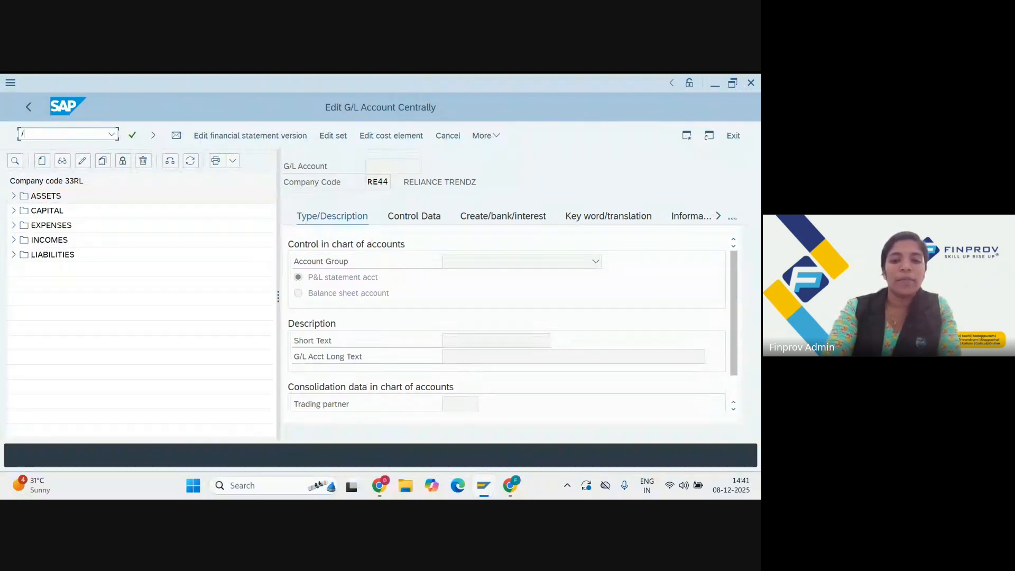
{"action": "left_click", "coordinate": [10, 83]}
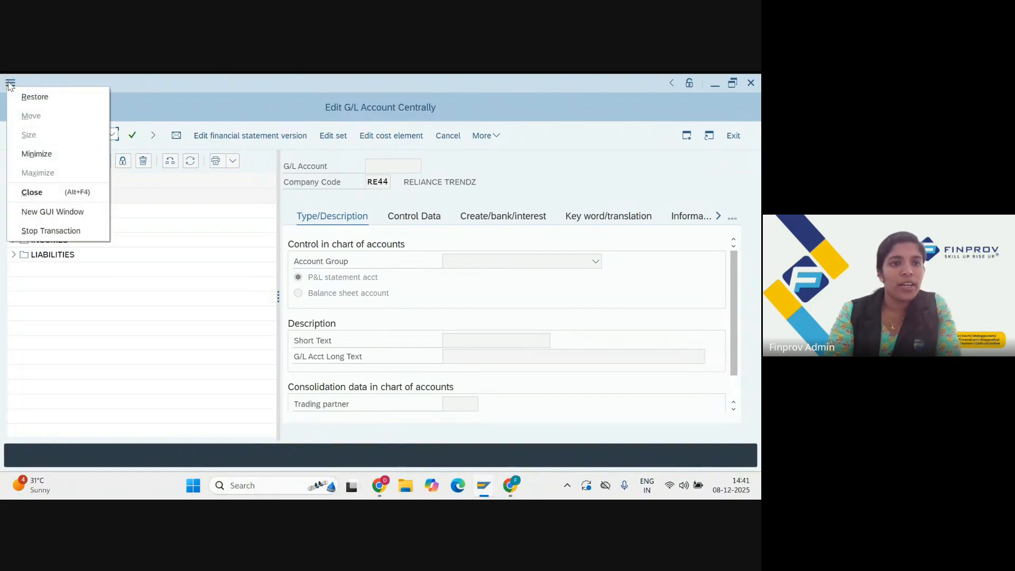
{"action": "left_click", "coordinate": [62, 212]}
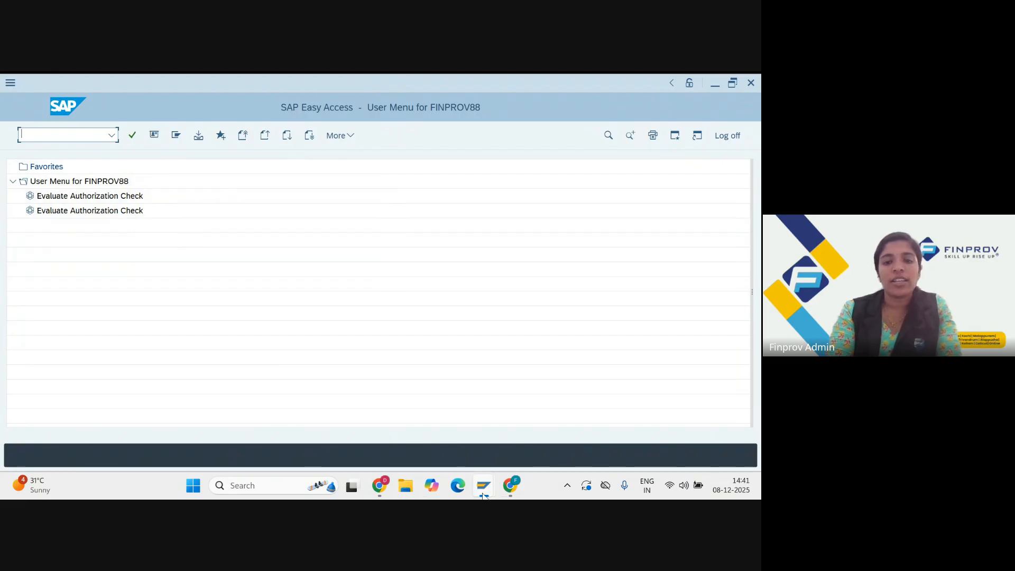
{"action": "mouse_move", "coordinate": [484, 486]}
{"action": "left_click", "coordinate": [612, 414]}
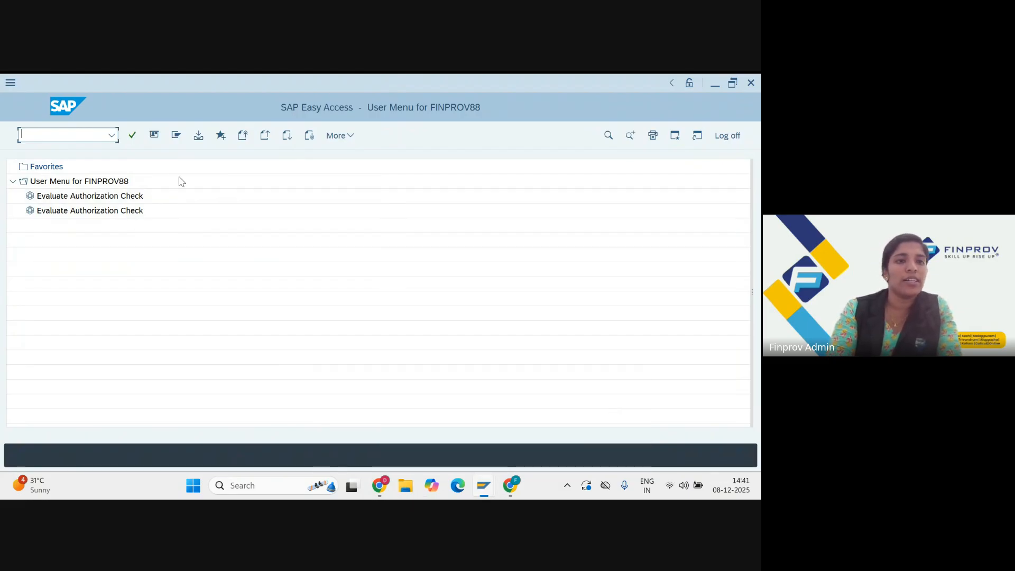
{"action": "type", "text": "obd4"}
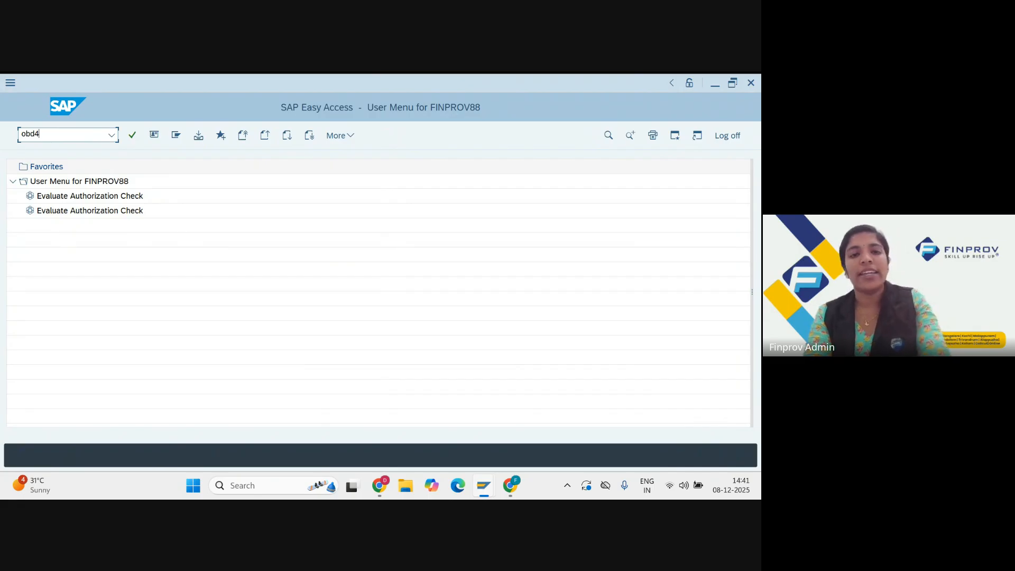
- Check the Google Meet call among the open windows and return to the SAP Easy Access window
{"action": "key", "text": "alt+Tab"}
{"action": "key", "text": "alt+Tab"}
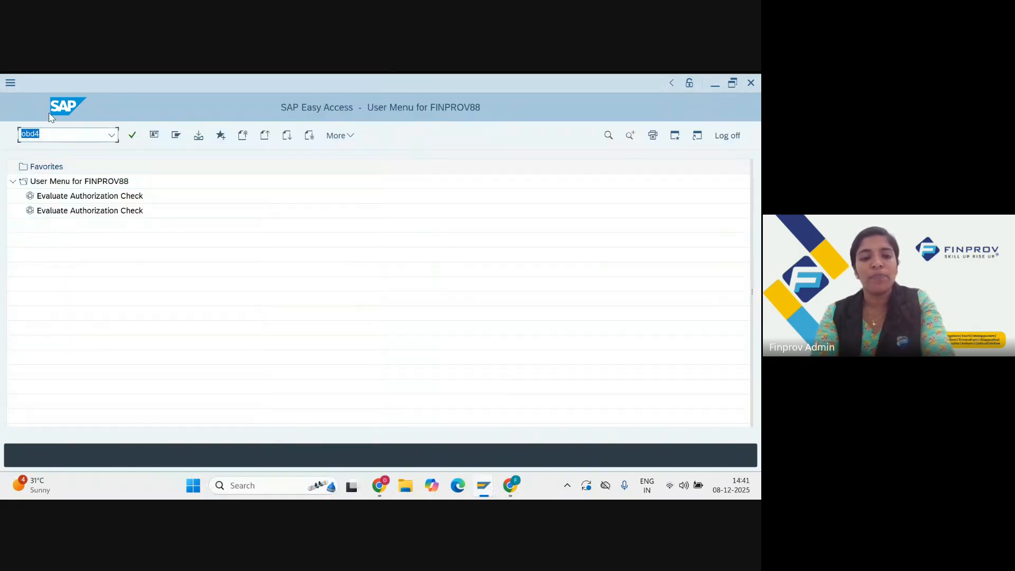
{"action": "key", "text": "super+Tab"}
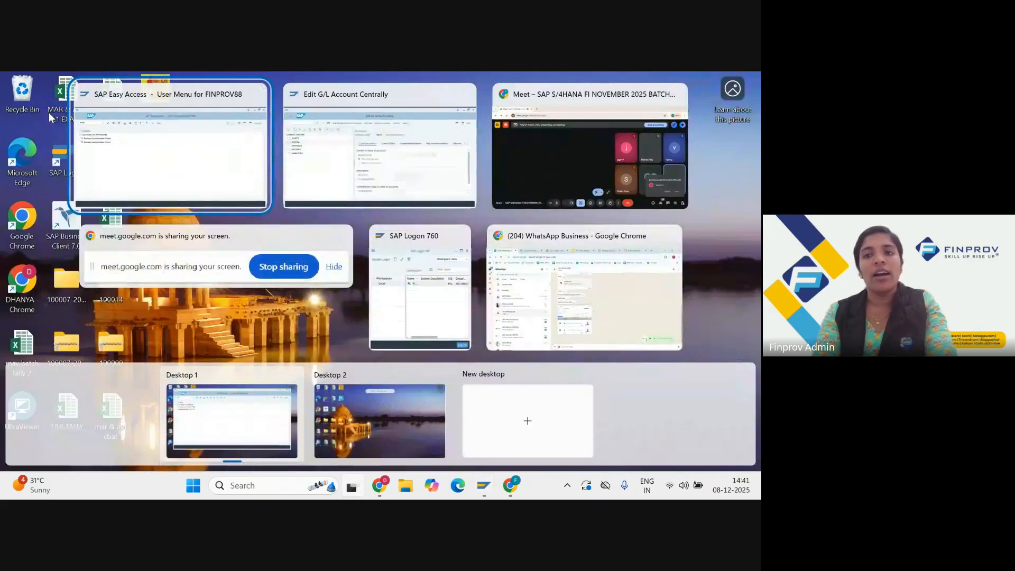
{"action": "key", "text": "Right"}
{"action": "key", "text": "Right"}
{"action": "key", "text": "Return"}
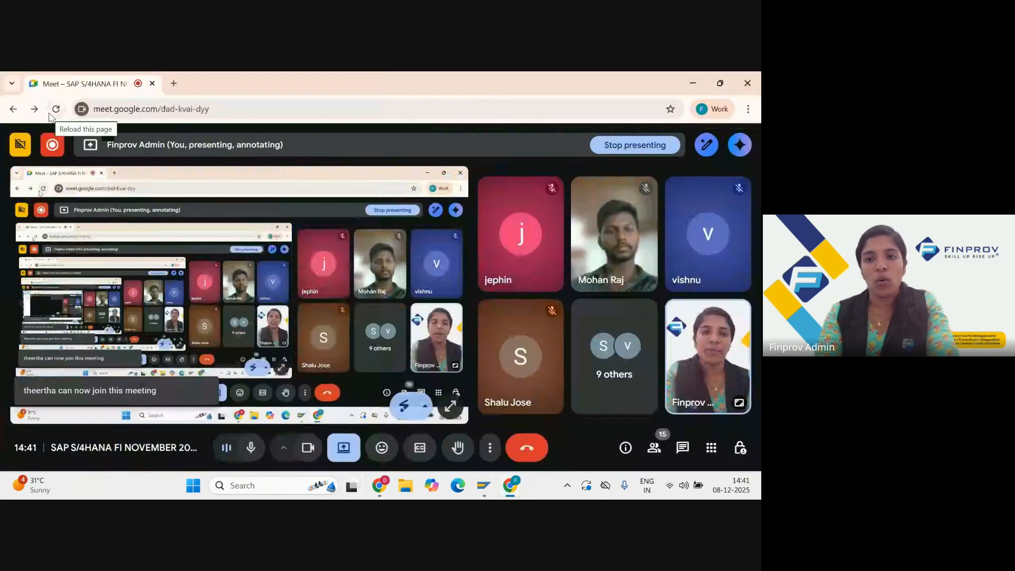
{"action": "key", "text": "alt+Tab"}
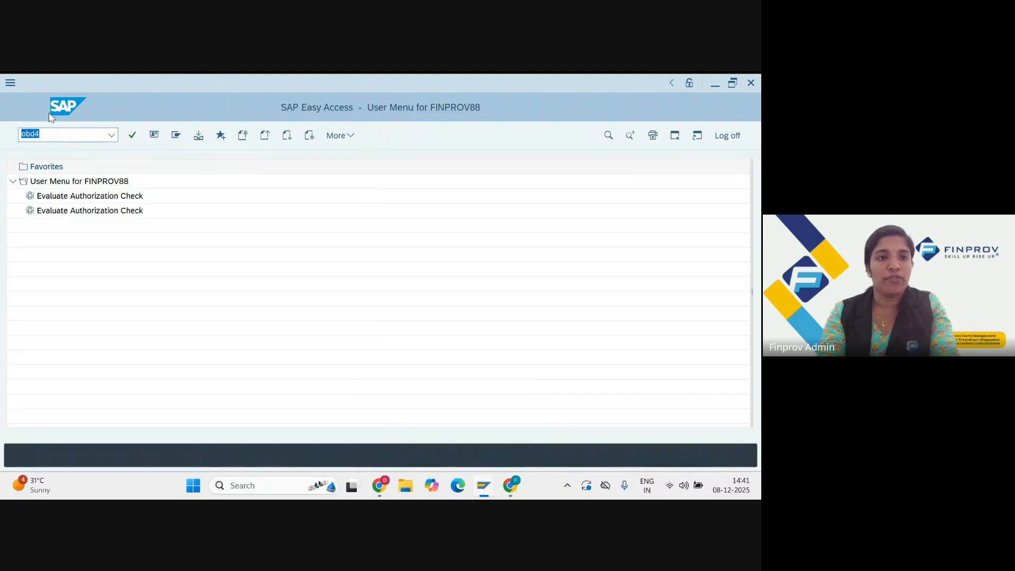
- Run transaction obd4 for the G/L account groups and start positioning by chart of accounts and account group
{"action": "key", "text": "Return"}
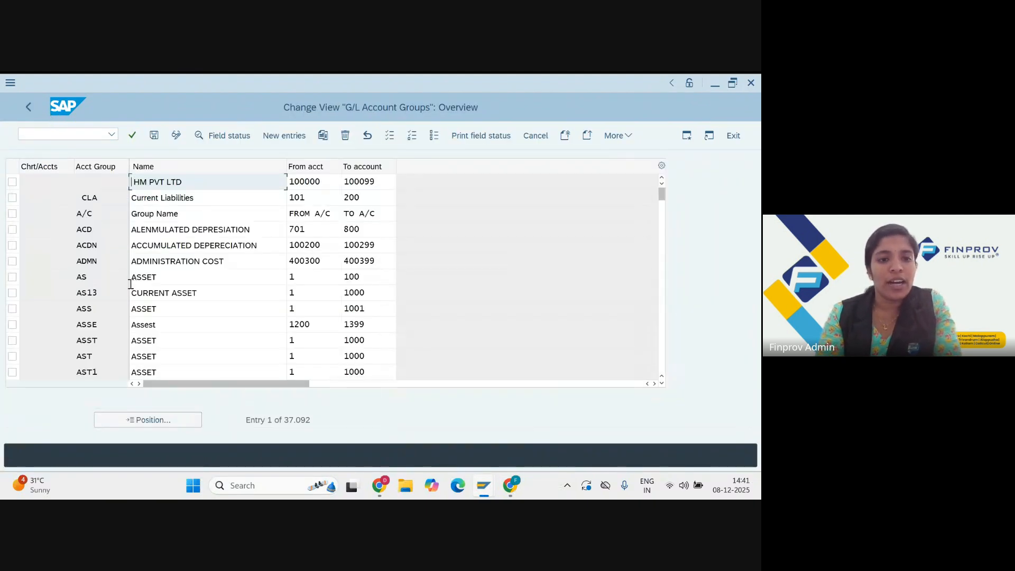
{"action": "left_click", "coordinate": [147, 421]}
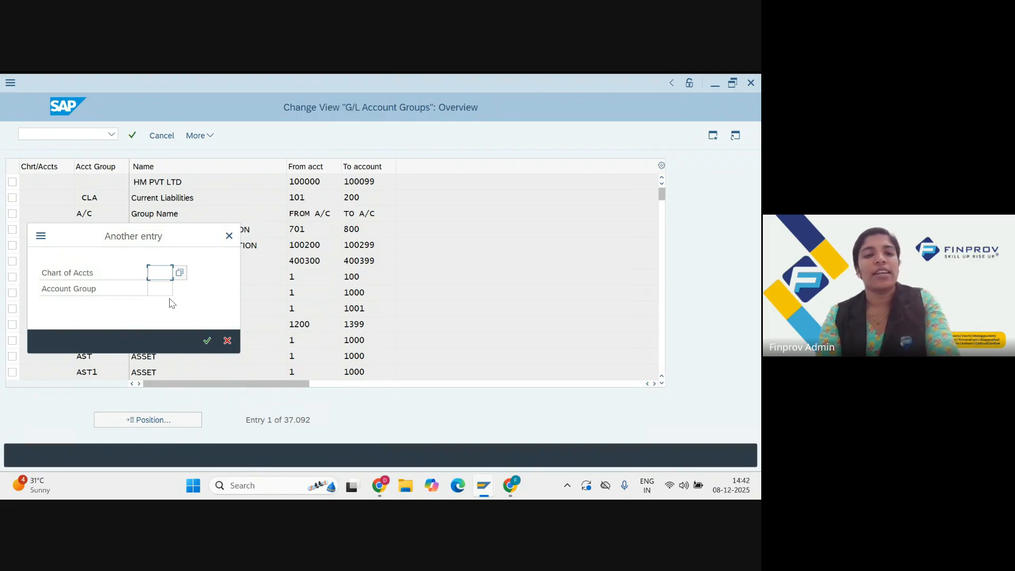
- Look in on the Google Meet call, raise the volume, and return to the SAP G/L Account Groups window
{"action": "key", "text": "alt+Tab"}
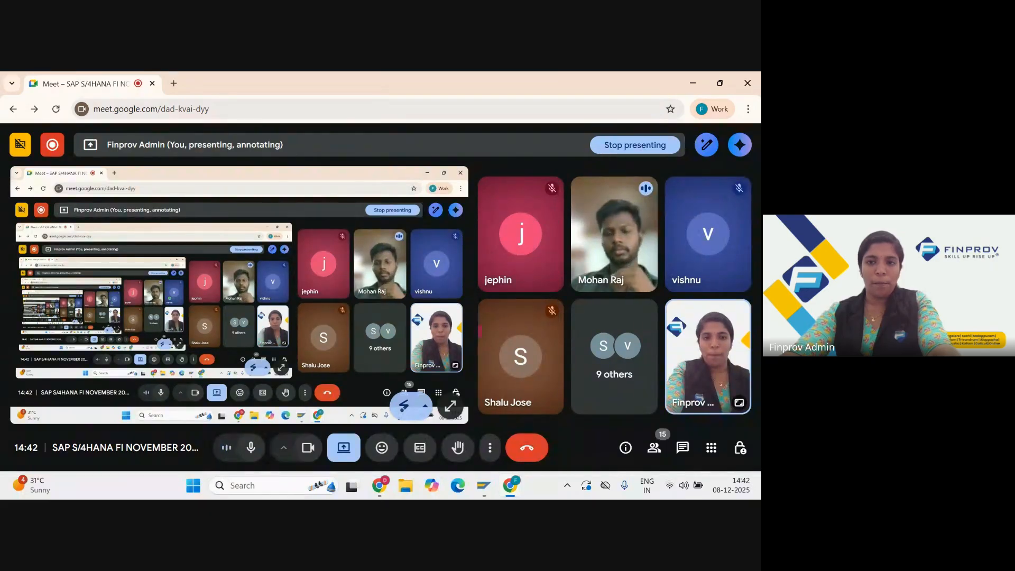
{"action": "key", "text": "XF86AudioRaiseVolume"}
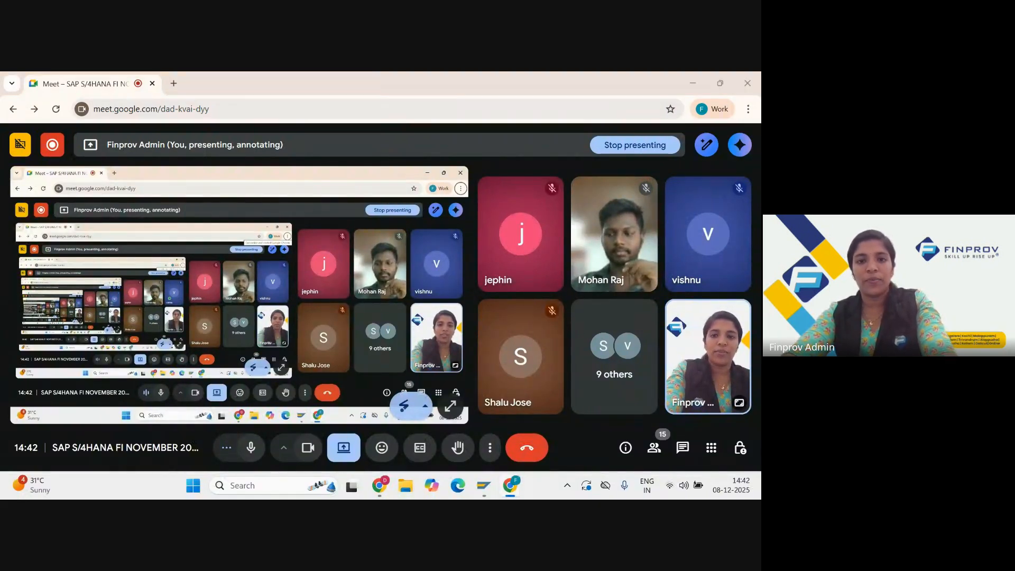
{"action": "key", "text": "alt+Tab"}
{"action": "key", "text": "alt+Tab"}
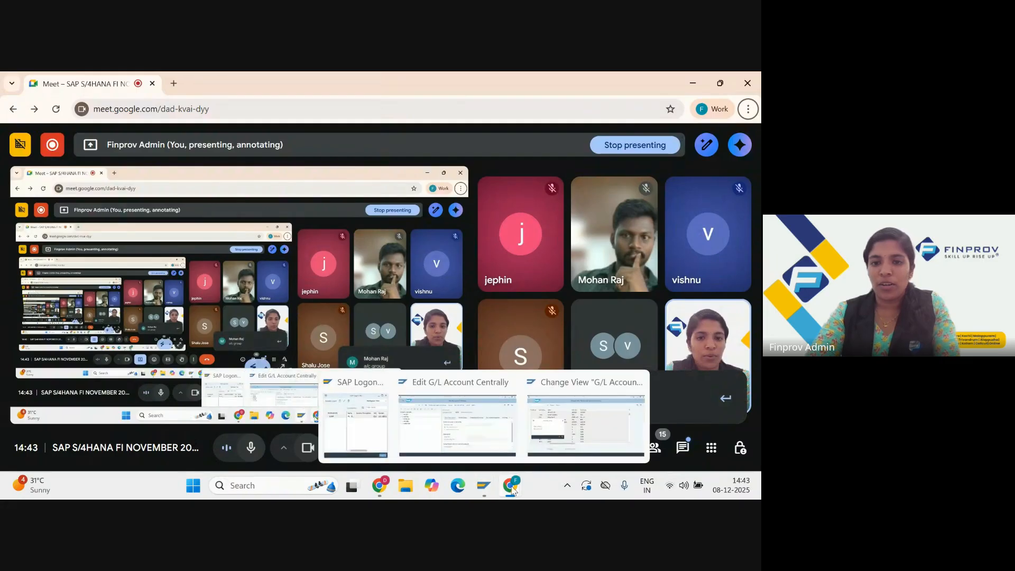
{"action": "mouse_move", "coordinate": [511, 489]}
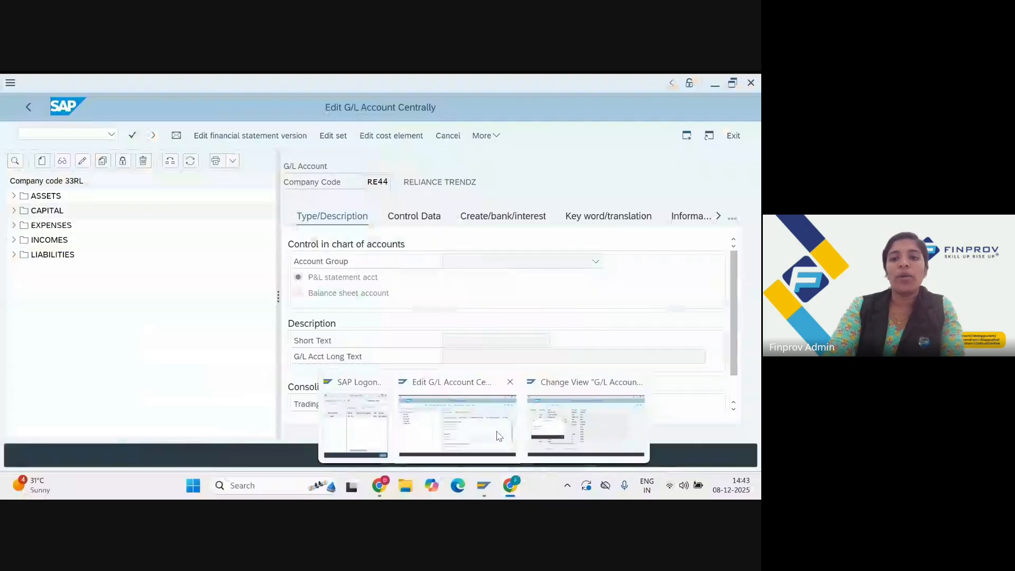
{"action": "left_click", "coordinate": [497, 435]}
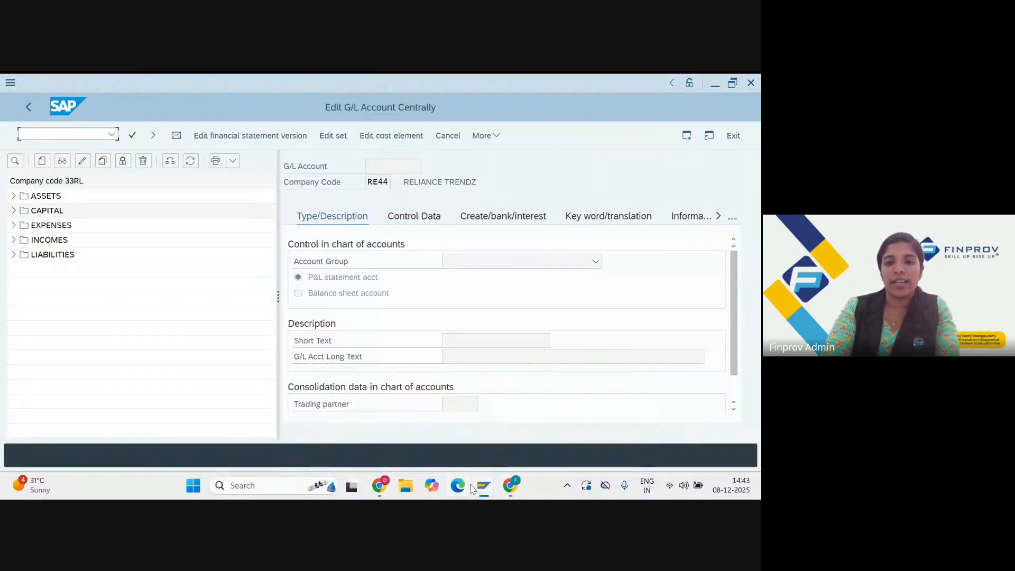
{"action": "mouse_move", "coordinate": [484, 486]}
{"action": "left_click", "coordinate": [550, 435]}
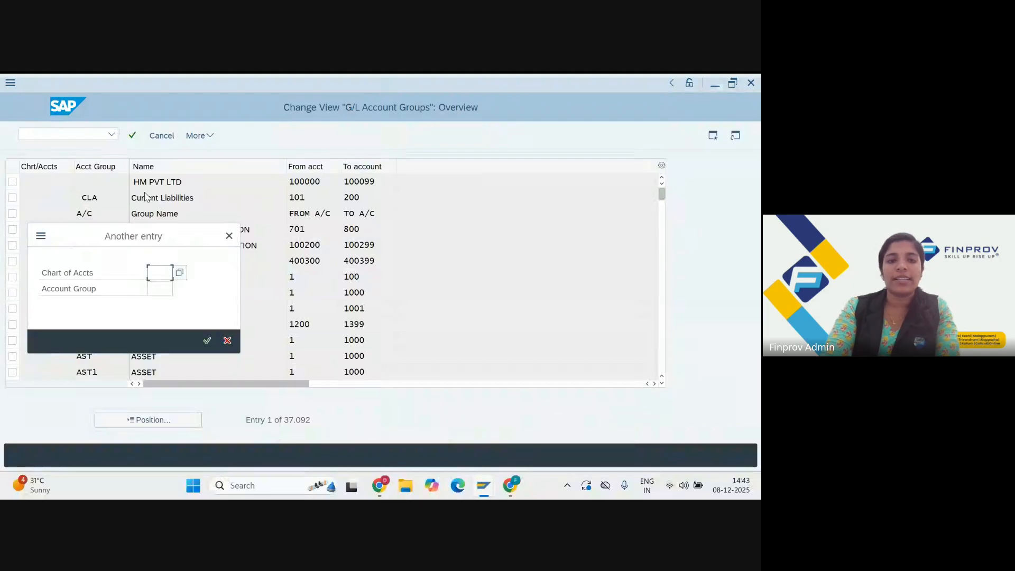
- Dismiss the Another entry dialog, switch to the company code settings with /noby6 and decline displaying the locked data
{"action": "left_click", "coordinate": [229, 236]}
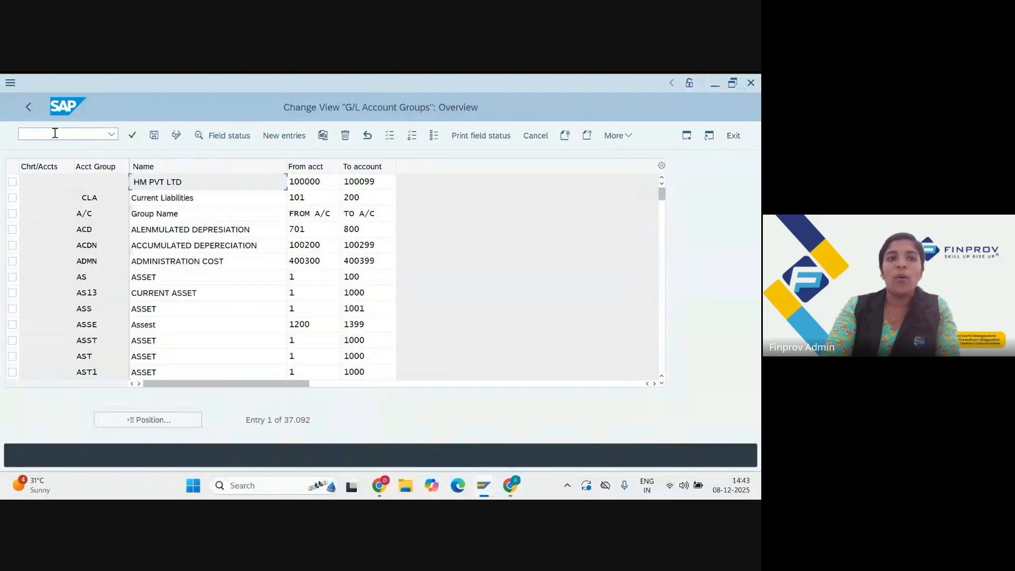
{"action": "left_click", "coordinate": [55, 133]}
{"action": "type", "text": "/nb"}
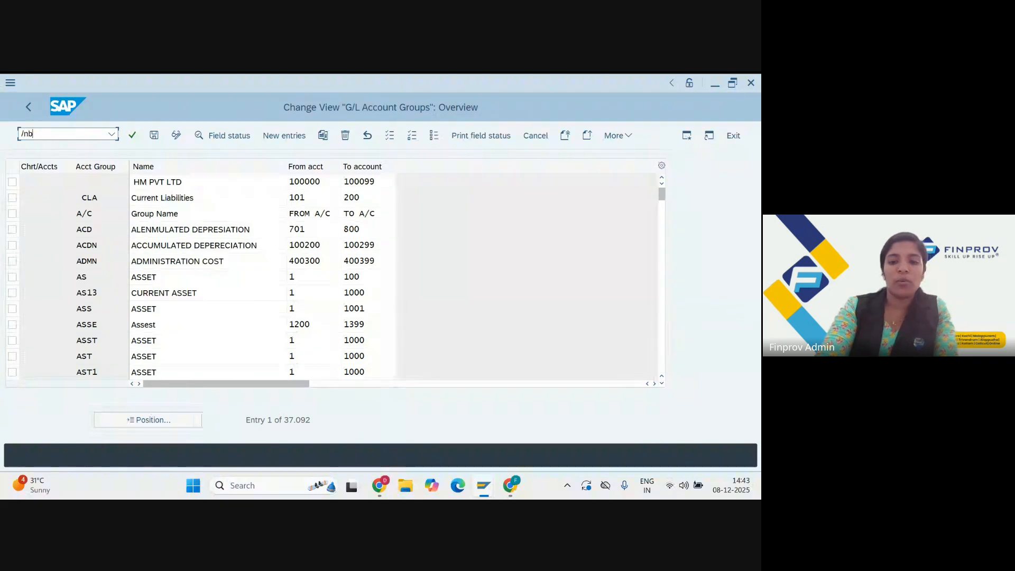
{"action": "type", "text": "by"}
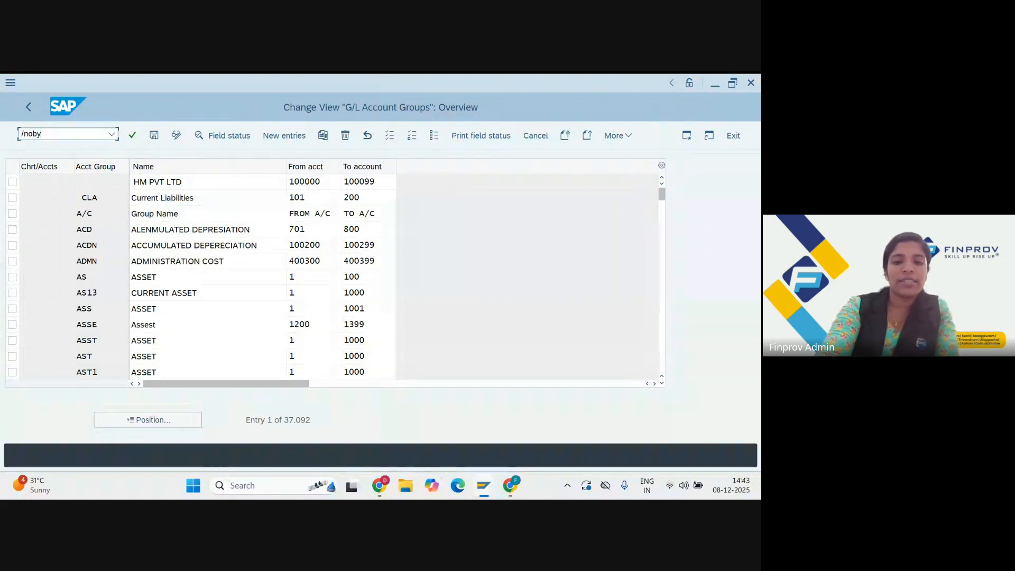
{"action": "type", "text": "6"}
{"action": "key", "text": "Return"}
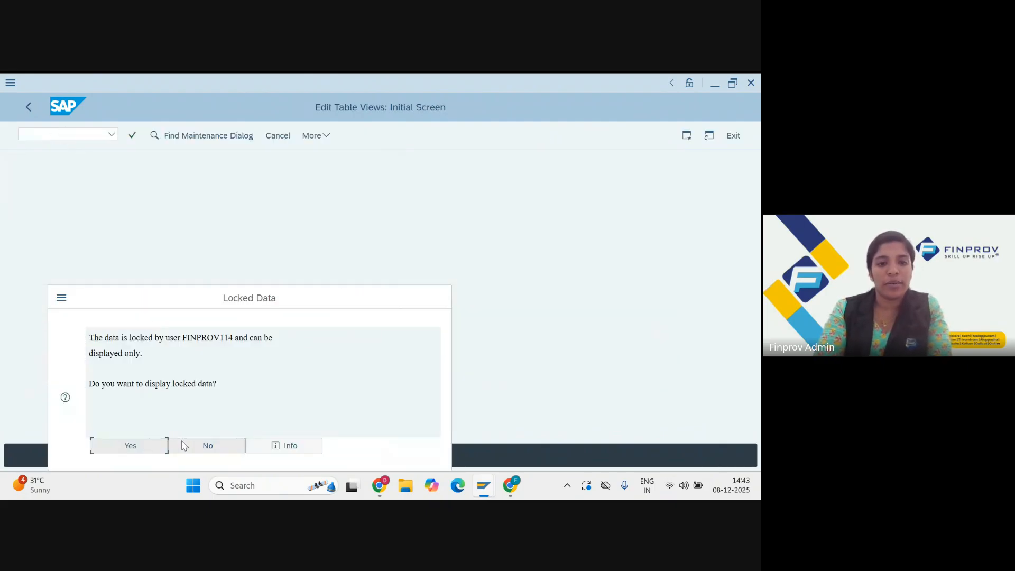
{"action": "left_click", "coordinate": [206, 446]}
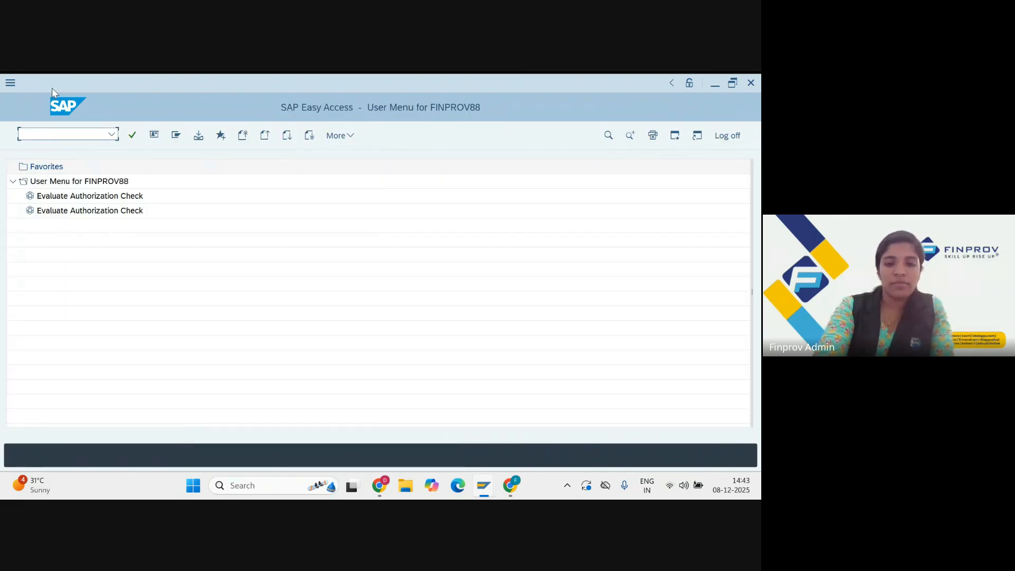
- Search the lock entries in transaction sm12 for user FINPROV112, with the client left blank
{"action": "type", "text": "sm12"}
{"action": "key", "text": "Return"}
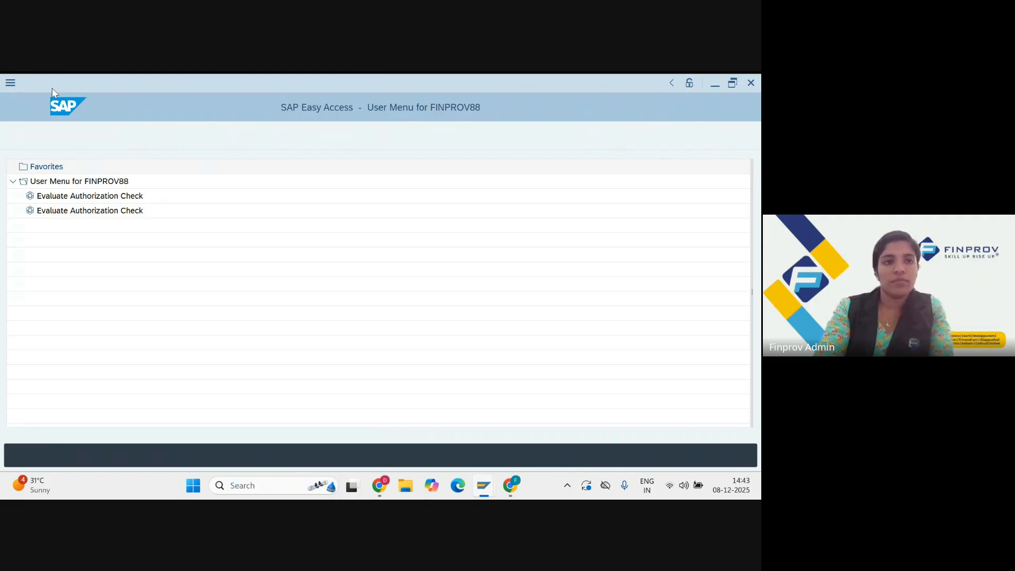
{"action": "left_click", "coordinate": [132, 229]}
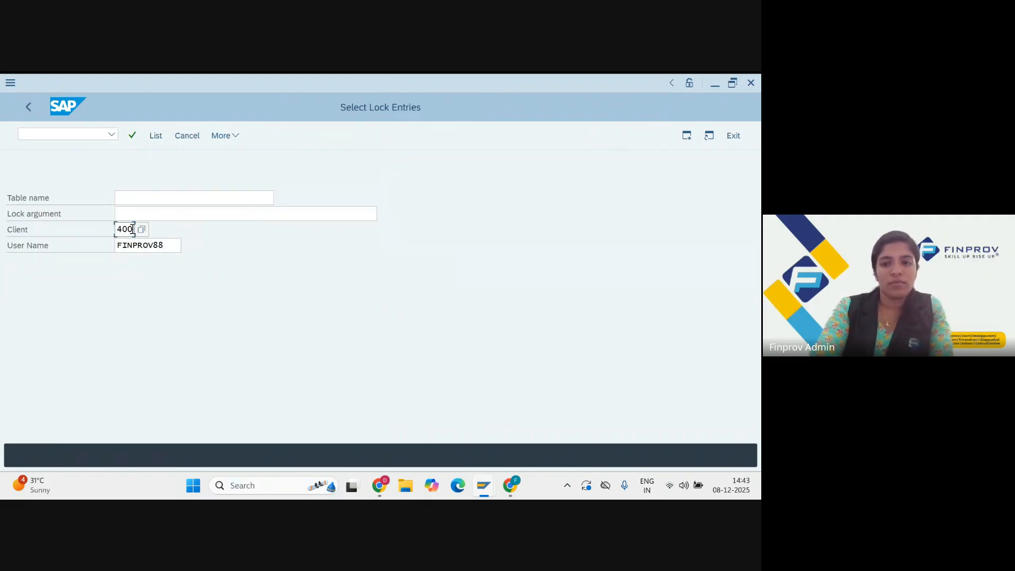
{"action": "left_click", "coordinate": [168, 242]}
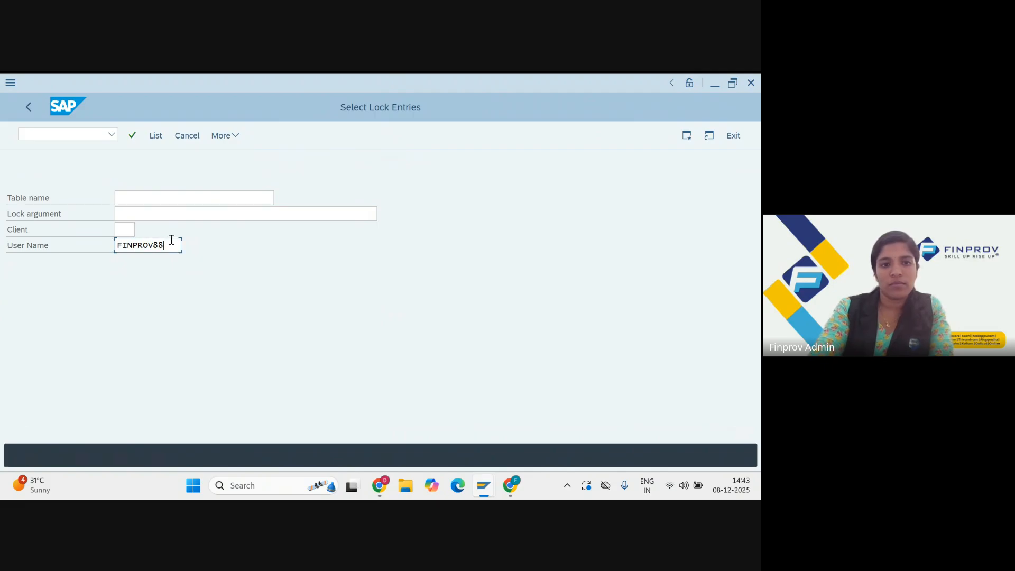
{"action": "key", "text": "BackSpace"}
{"action": "key", "text": "BackSpace"}
{"action": "type", "text": "112"}
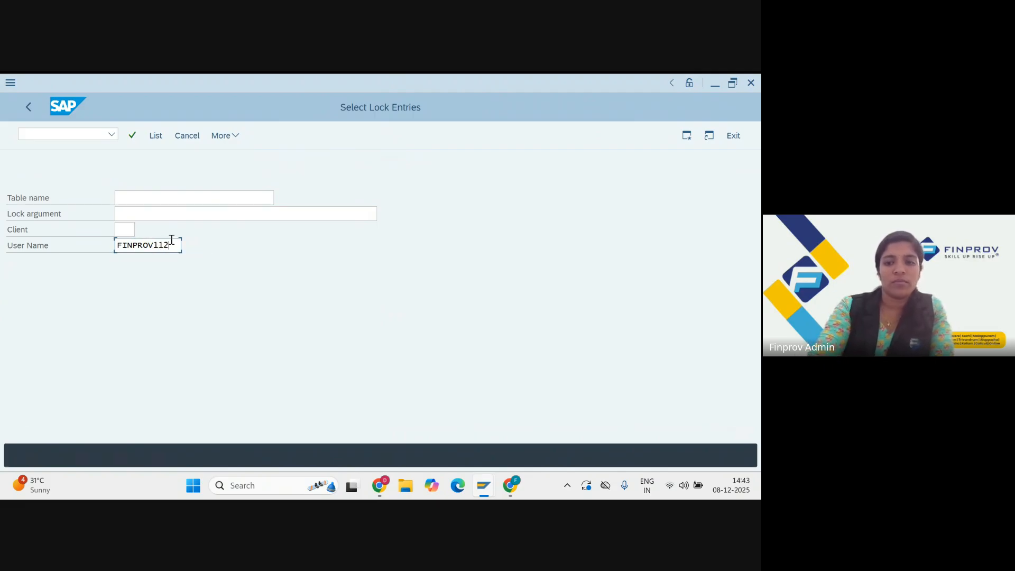
{"action": "key", "text": "Return"}
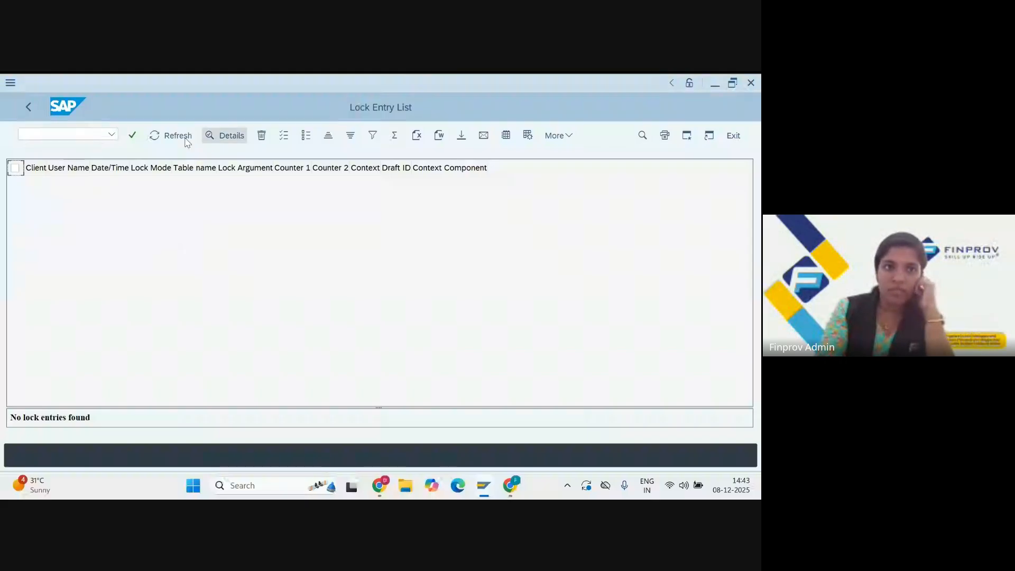
- Run /noby6 again from the lock entry list and decline the offer to display the locked data
{"action": "left_click", "coordinate": [93, 134]}
{"action": "type", "text": "/noby6"}
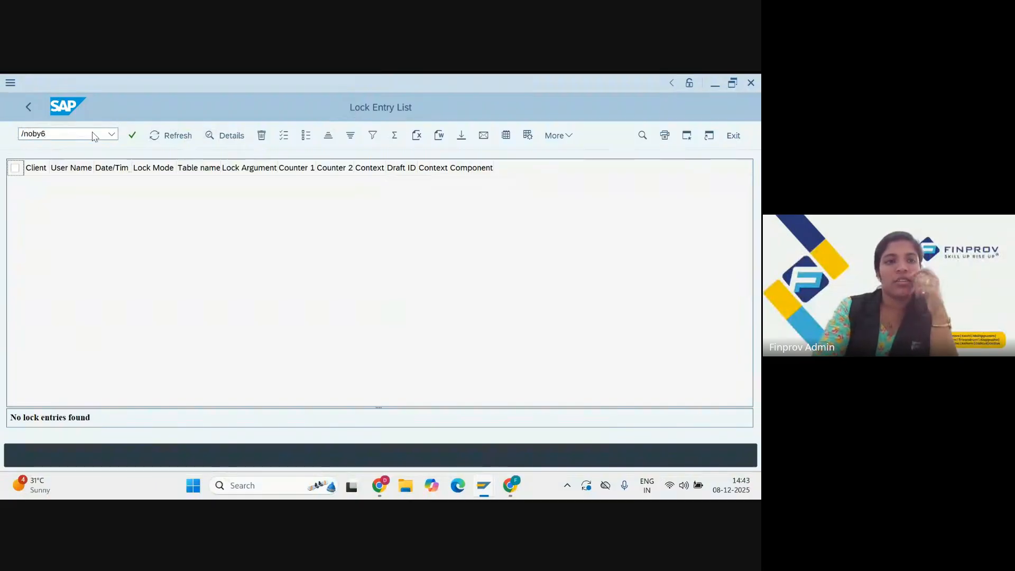
{"action": "key", "text": "Return"}
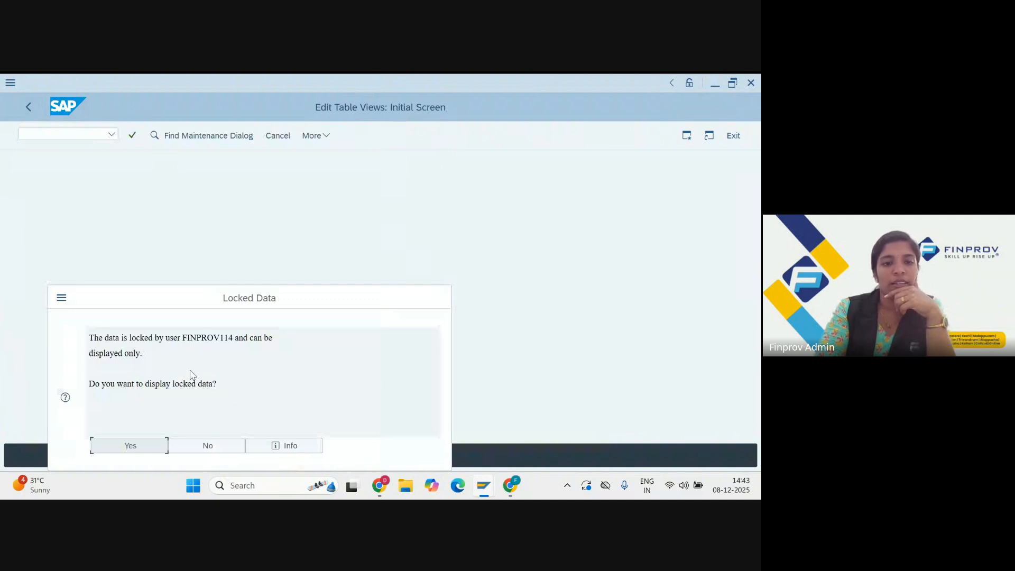
{"action": "left_click", "coordinate": [227, 448]}
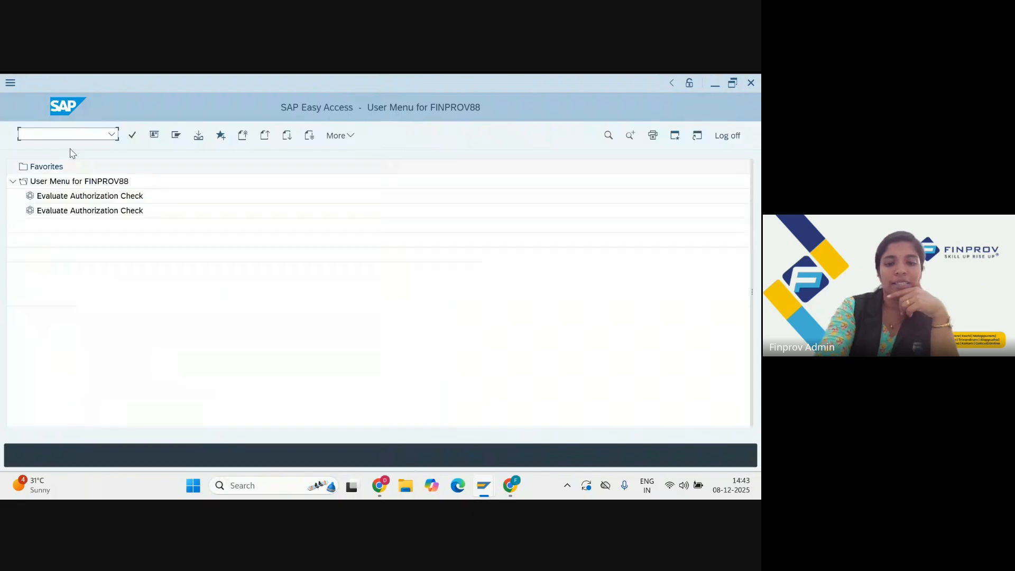
- Search the lock entries in transaction sm12 for user FINPROV114, with the client left blank
{"action": "type", "text": "sm12"}
{"action": "key", "text": "Return"}
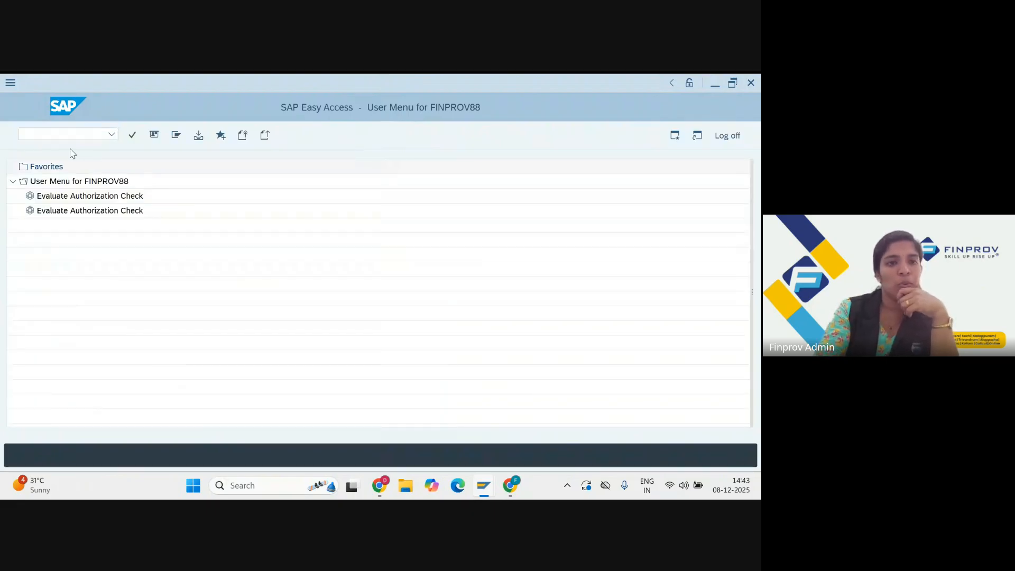
{"action": "left_click", "coordinate": [134, 228]}
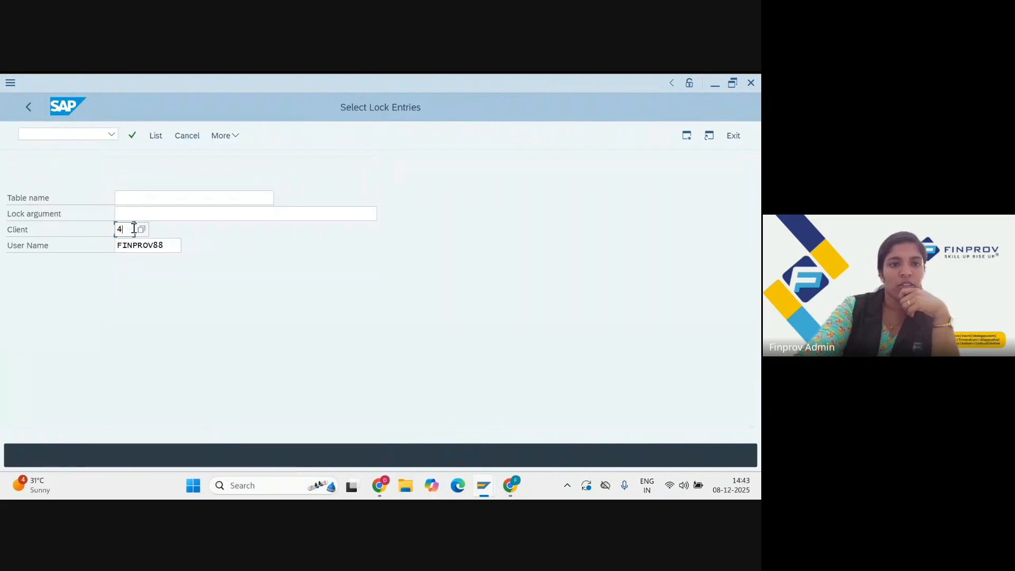
{"action": "left_click", "coordinate": [174, 244]}
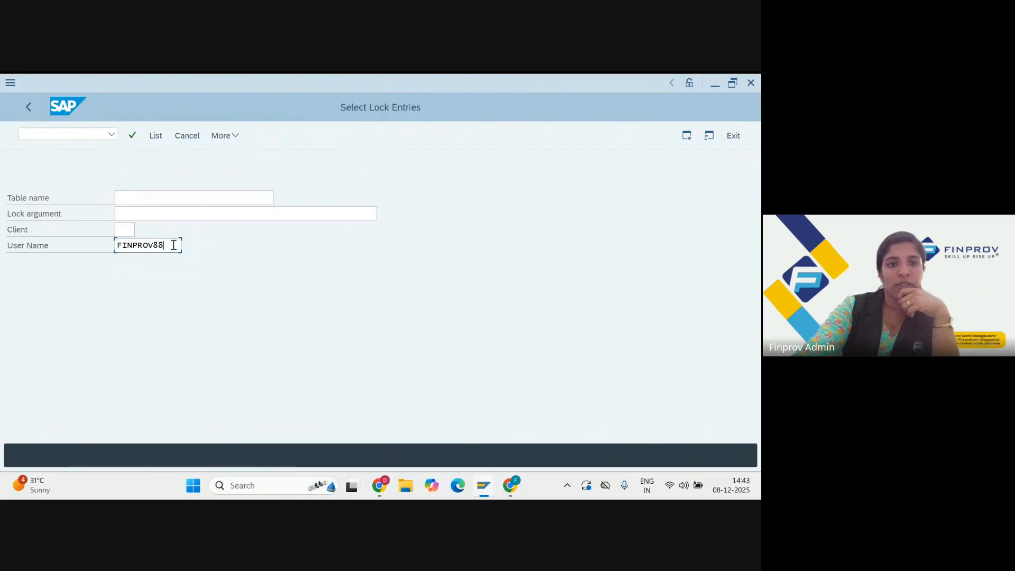
{"action": "key", "text": "BackSpace"}
{"action": "key", "text": "BackSpace"}
{"action": "type", "text": "114"}
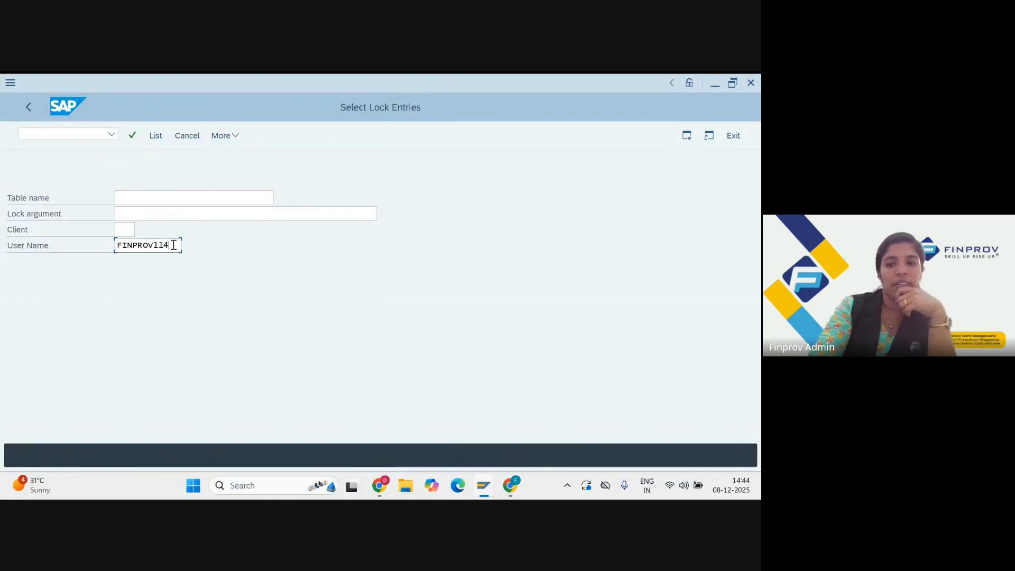
{"action": "key", "text": "Return"}
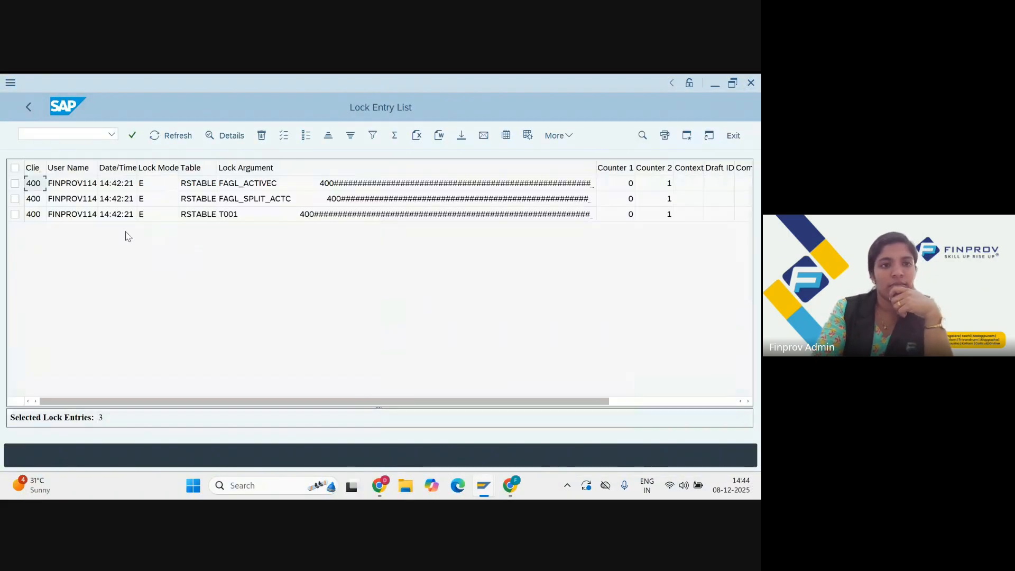
- Delete all three listed lock entries, confirm the deletion and close the Performance Assistant help
{"action": "left_click", "coordinate": [14, 169]}
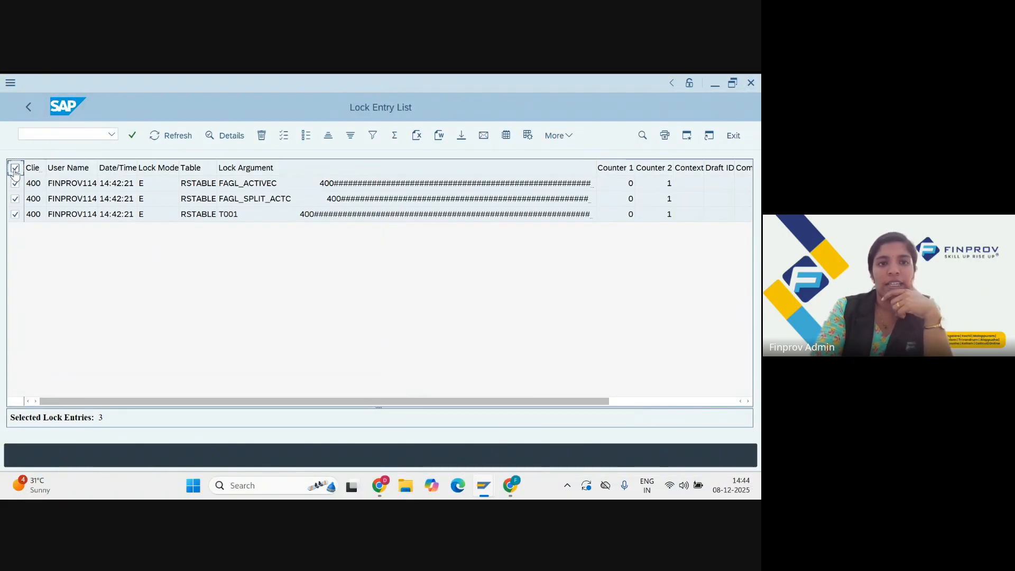
{"action": "left_click", "coordinate": [262, 137]}
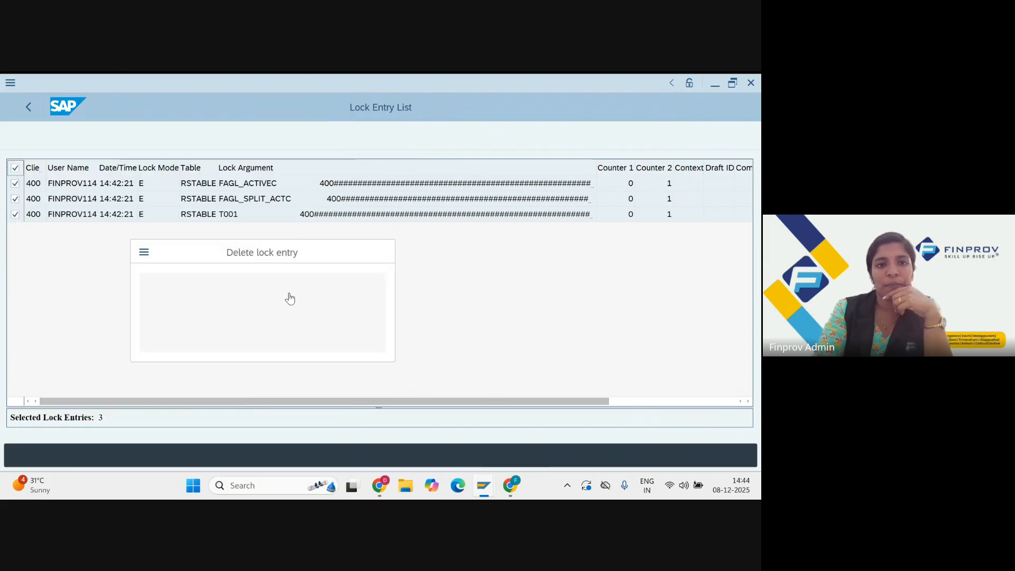
{"action": "left_click", "coordinate": [217, 339]}
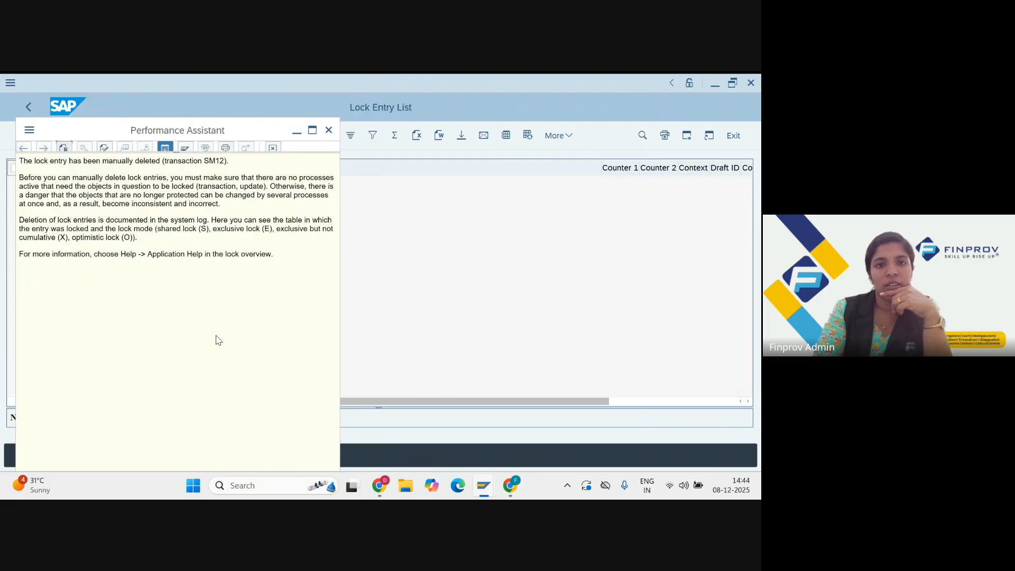
{"action": "left_click", "coordinate": [329, 130]}
{"action": "left_click", "coordinate": [99, 135]}
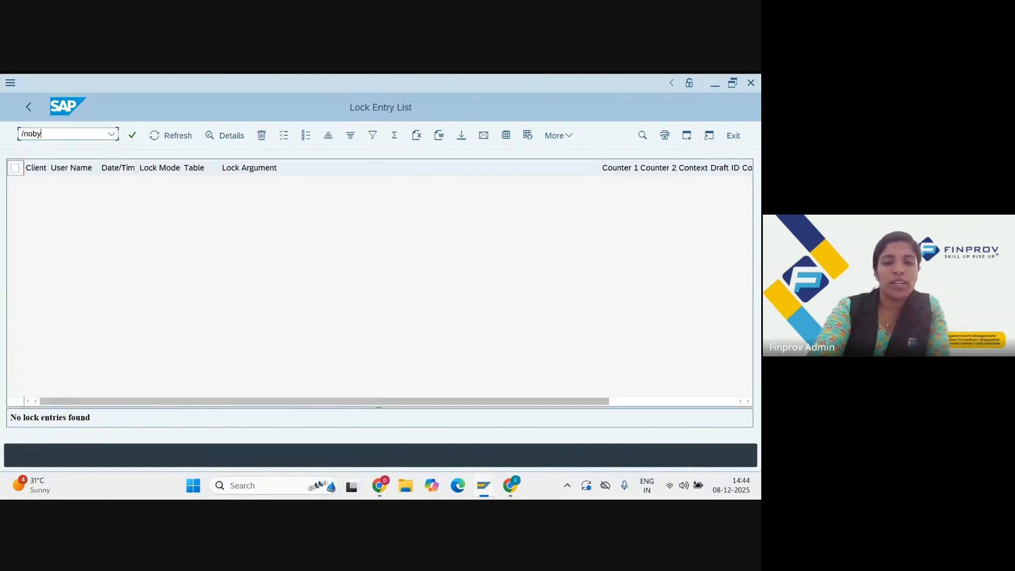
{"action": "key", "text": "Return"}
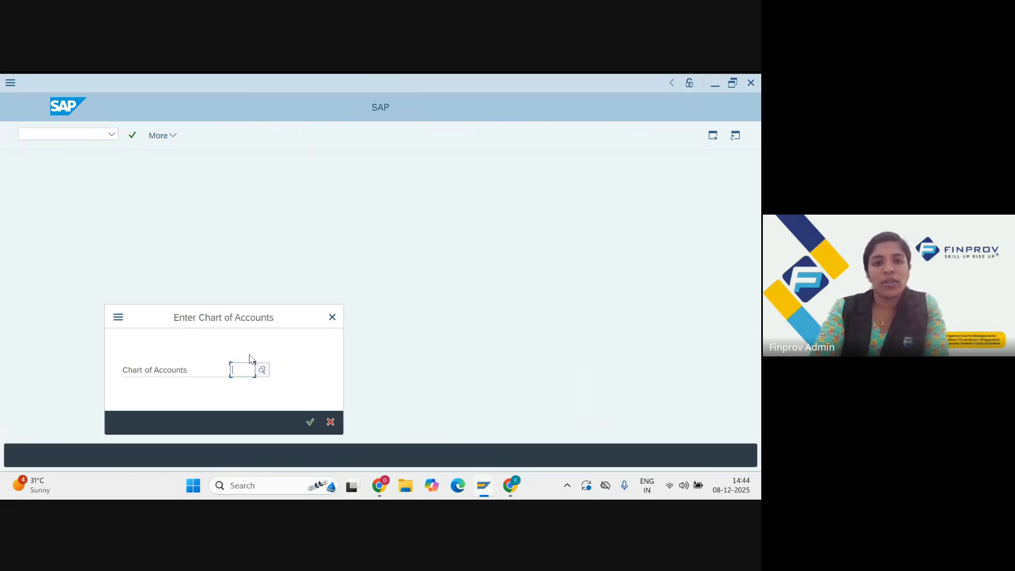
{"action": "left_click_drag", "start_coordinate": [300, 316], "coordinate": [283, 204]}
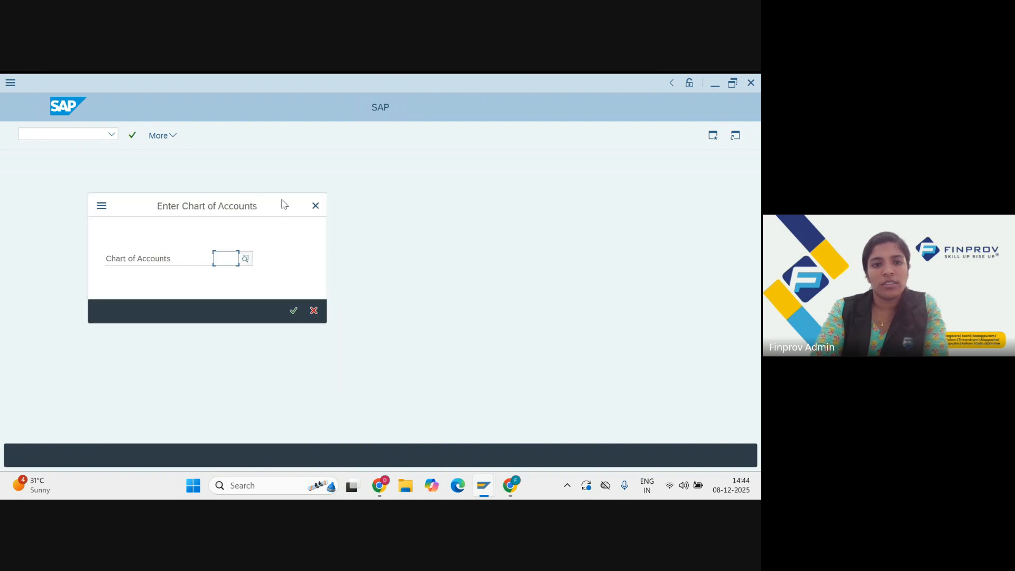
{"action": "left_click", "coordinate": [315, 204]}
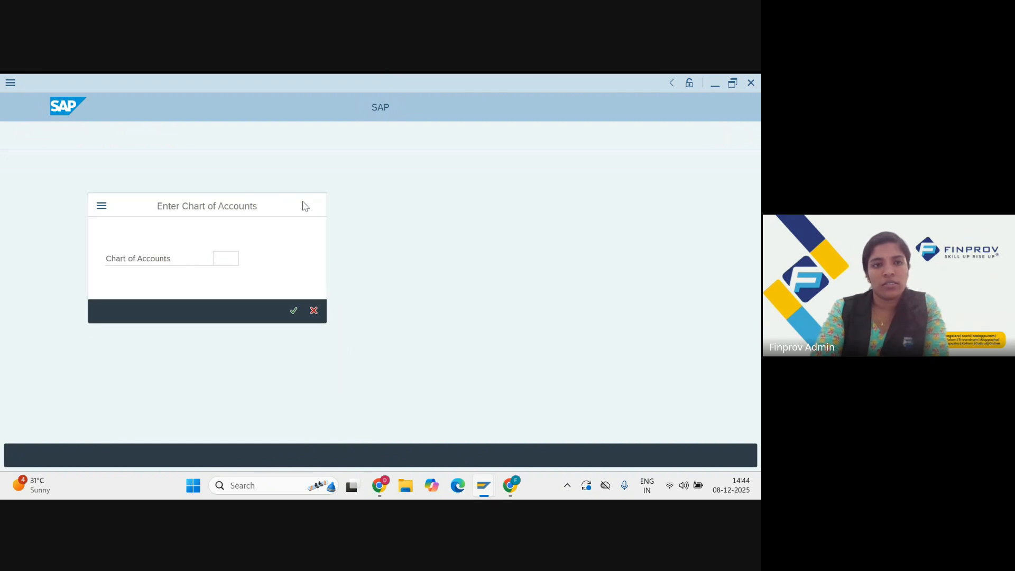
- Run transaction oby6 from SAP Easy Access and decline the offer to display the locked data
{"action": "type", "text": "oby6"}
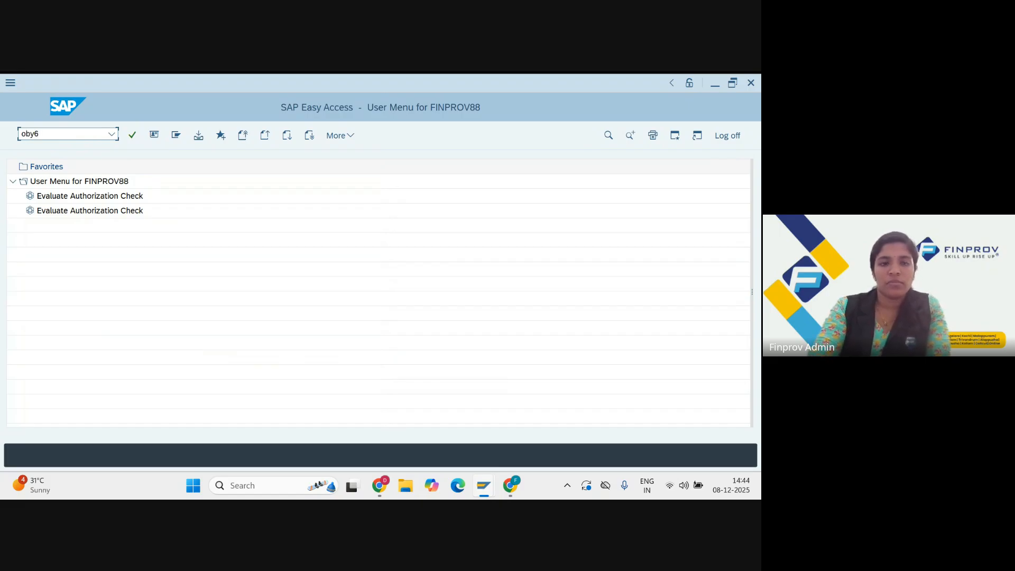
{"action": "key", "text": "Return"}
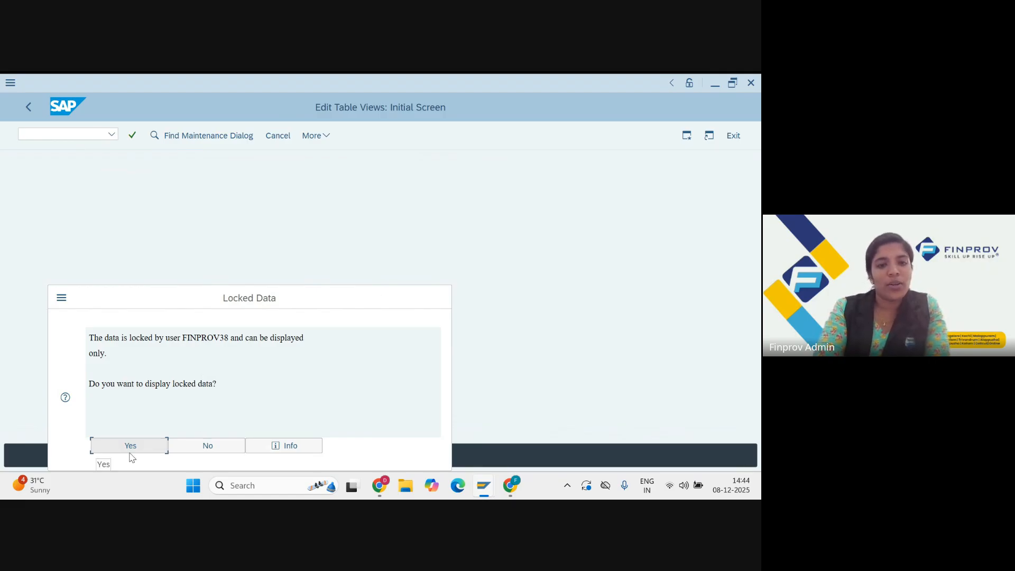
{"action": "left_click", "coordinate": [211, 449]}
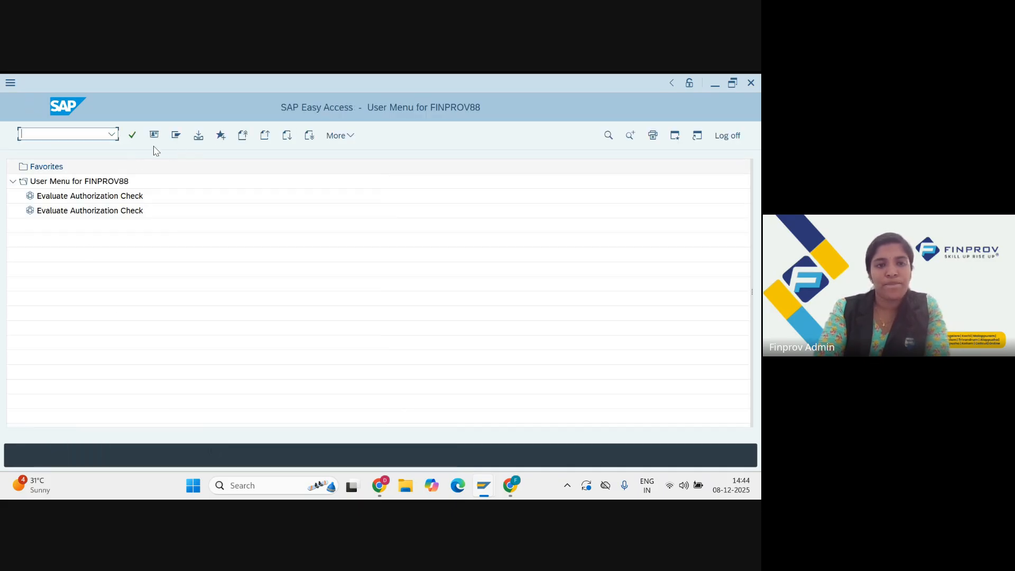
- List the lock entries of all clients and users in transaction sm12, with the client and user name left blank
{"action": "type", "text": "sm12"}
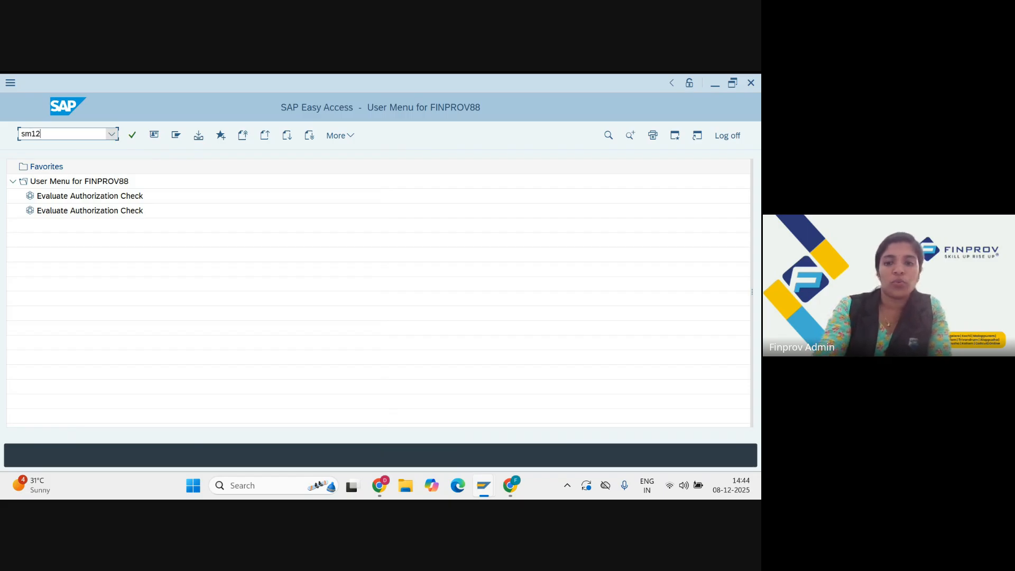
{"action": "key", "text": "Return"}
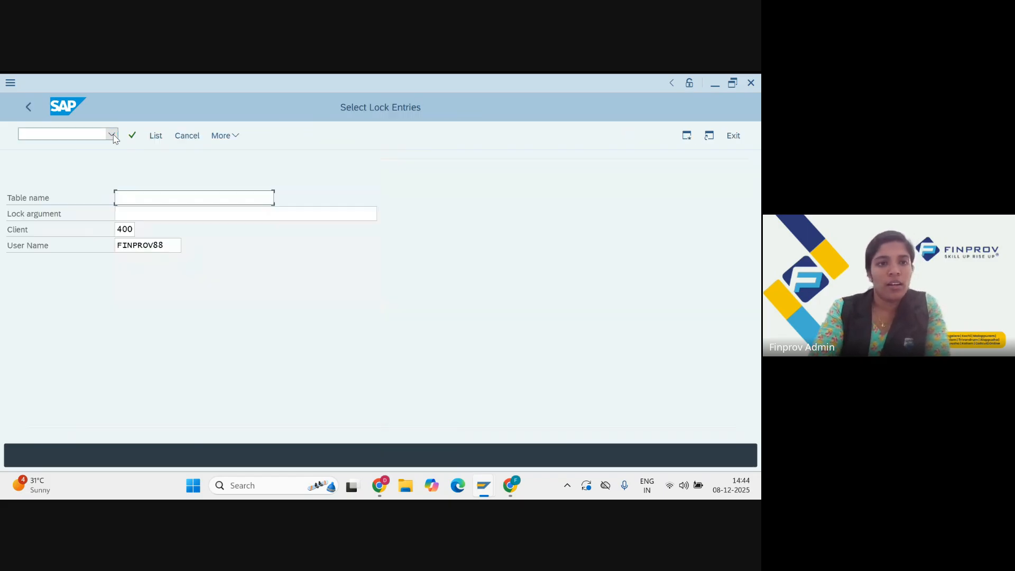
{"action": "left_click", "coordinate": [134, 229]}
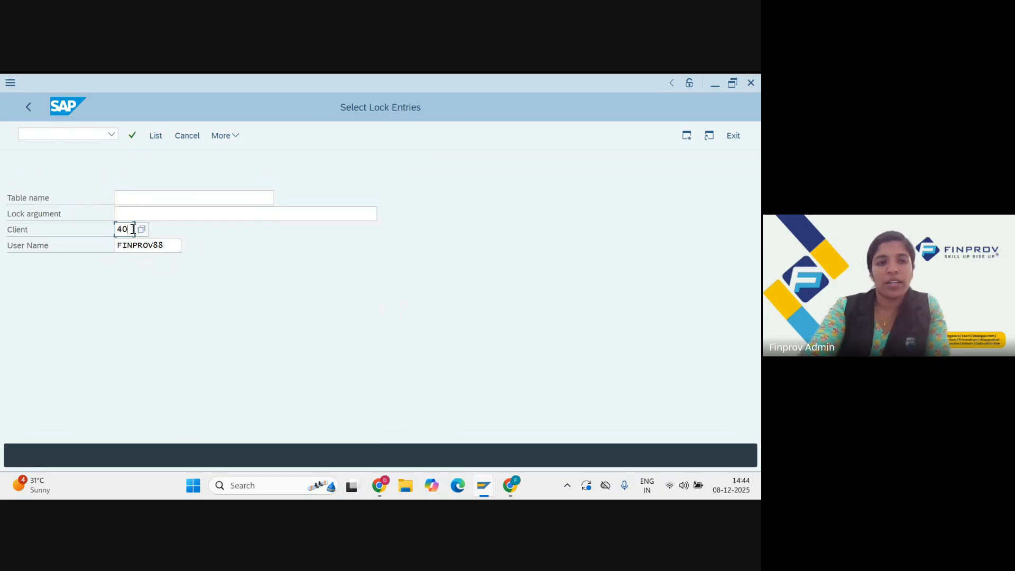
{"action": "left_click", "coordinate": [170, 243]}
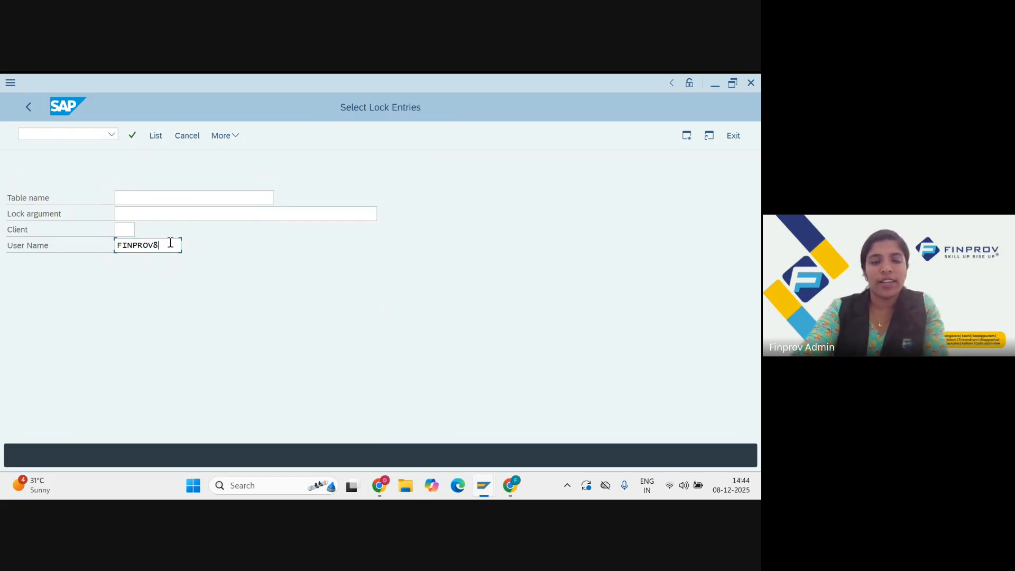
{"action": "key", "text": "BackSpace"}
{"action": "key", "text": "BackSpace"}
{"action": "key", "text": "BackSpace"}
{"action": "key", "text": "BackSpace"}
{"action": "key", "text": "BackSpace"}
{"action": "key", "text": "BackSpace"}
{"action": "key", "text": "BackSpace"}
{"action": "key", "text": "BackSpace"}
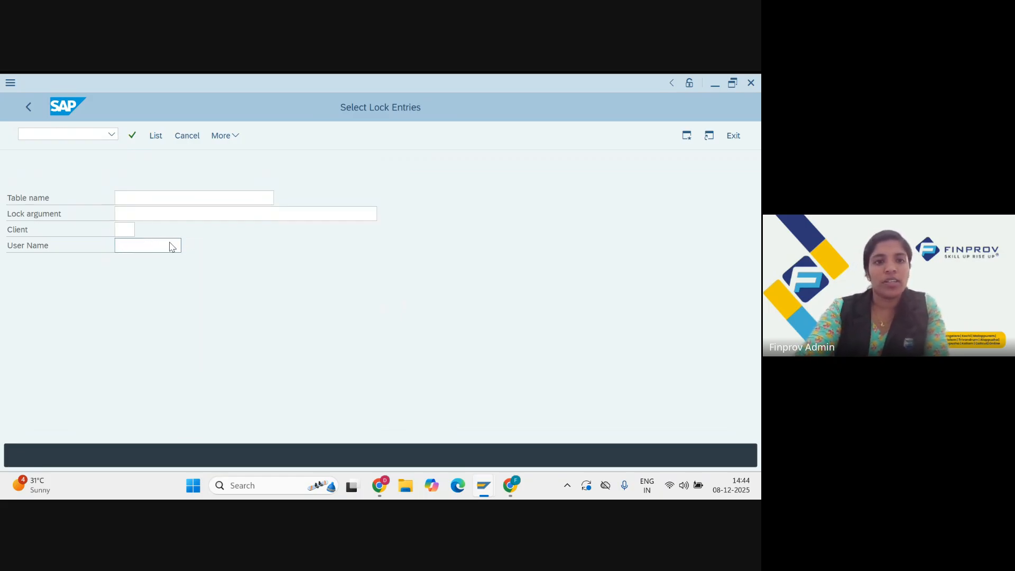
{"action": "key", "text": "Return"}
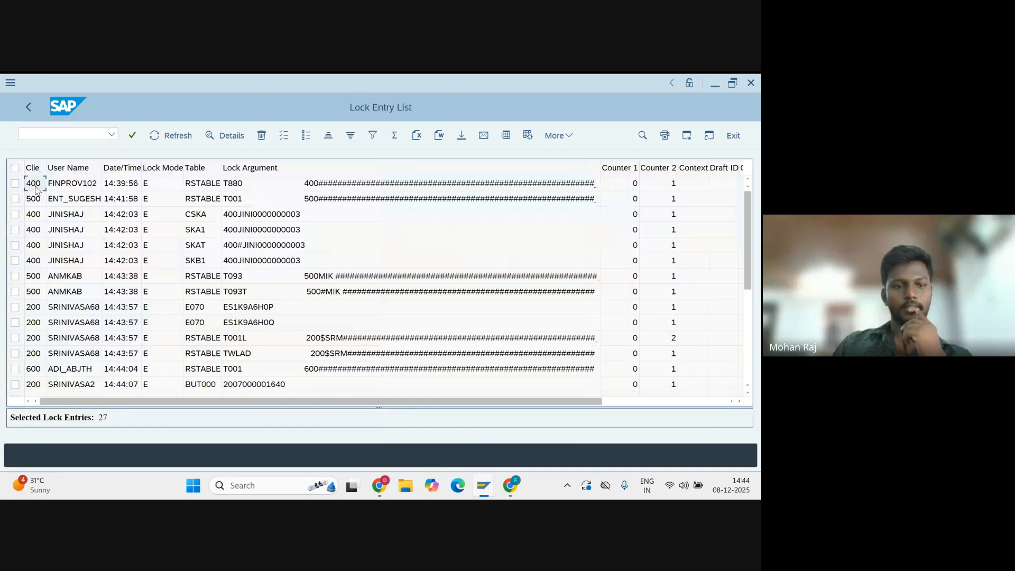
- Delete all lock entries across clients and users, repeating the deletion for the entries still listed
{"action": "left_click", "coordinate": [15, 168]}
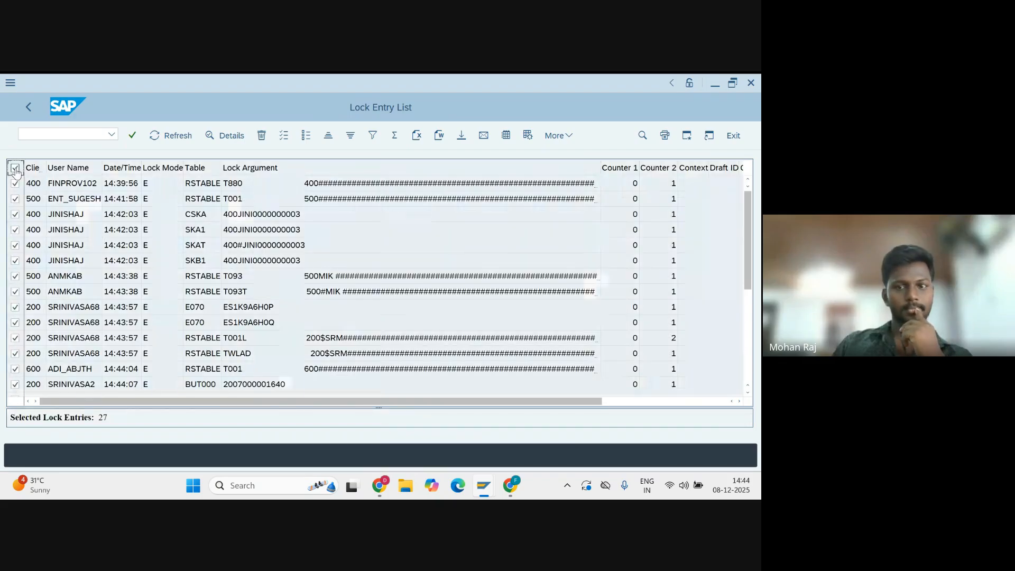
{"action": "left_click", "coordinate": [261, 136]}
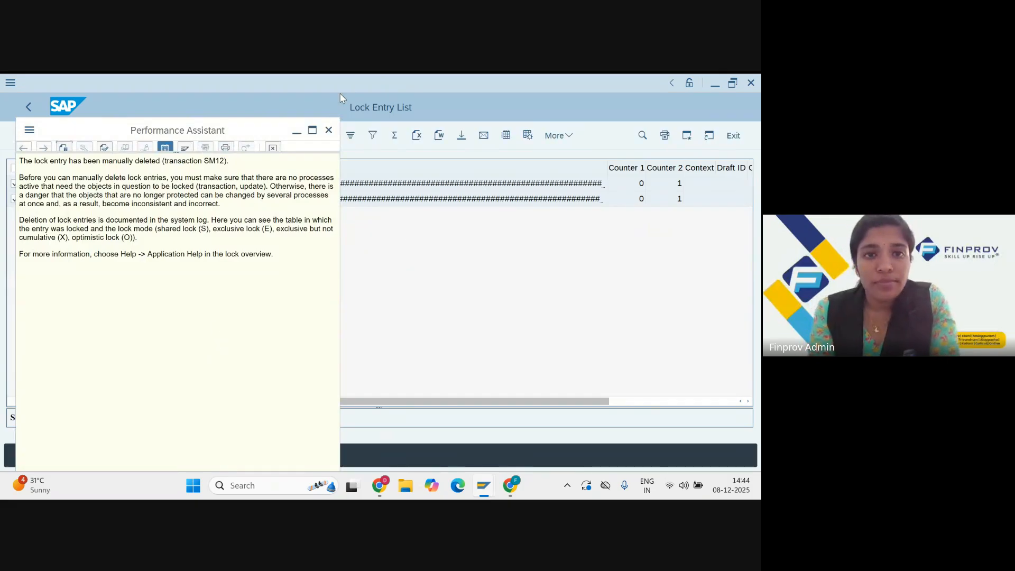
{"action": "left_click", "coordinate": [329, 130]}
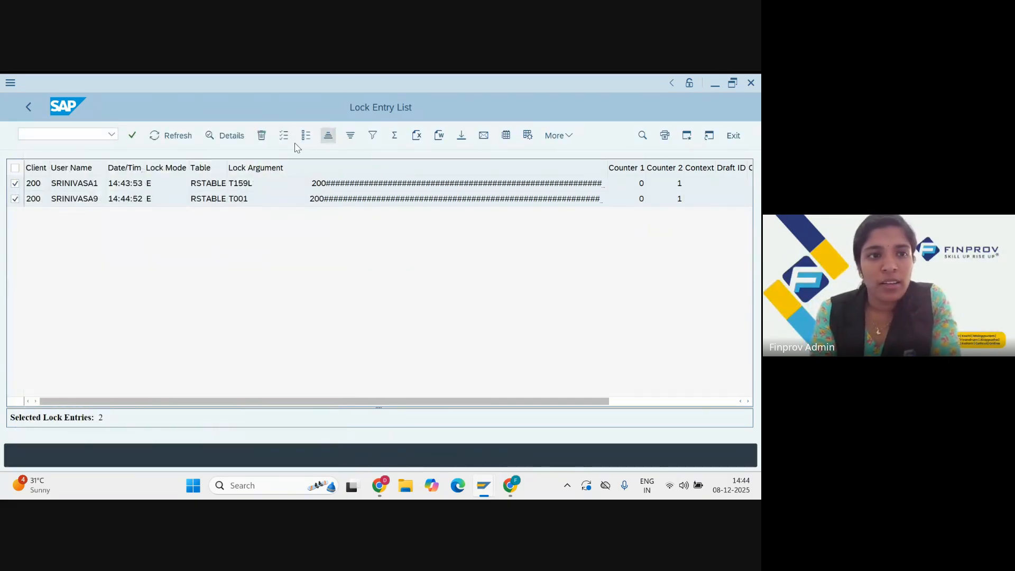
{"action": "left_click", "coordinate": [263, 136]}
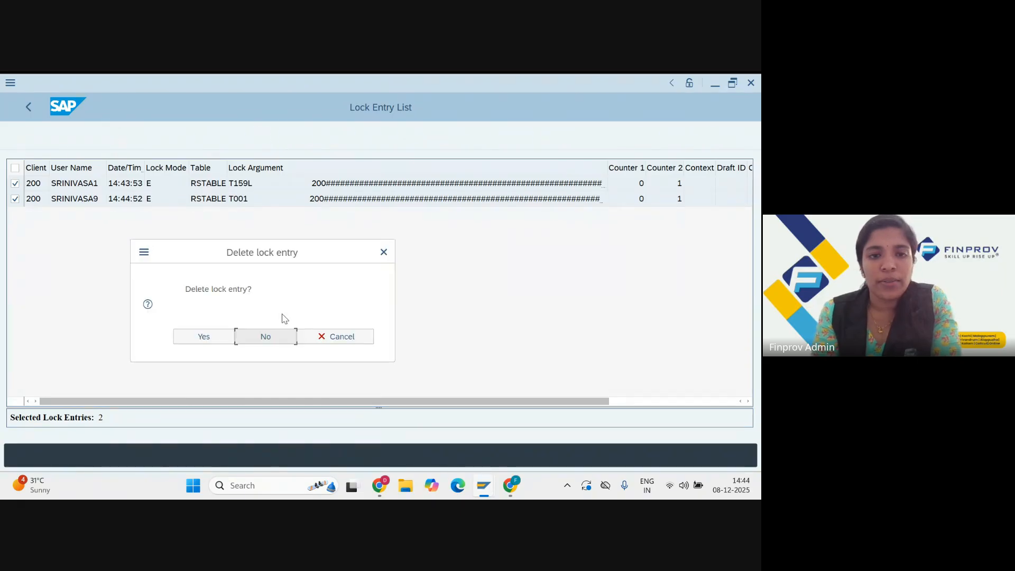
{"action": "left_click", "coordinate": [204, 337]}
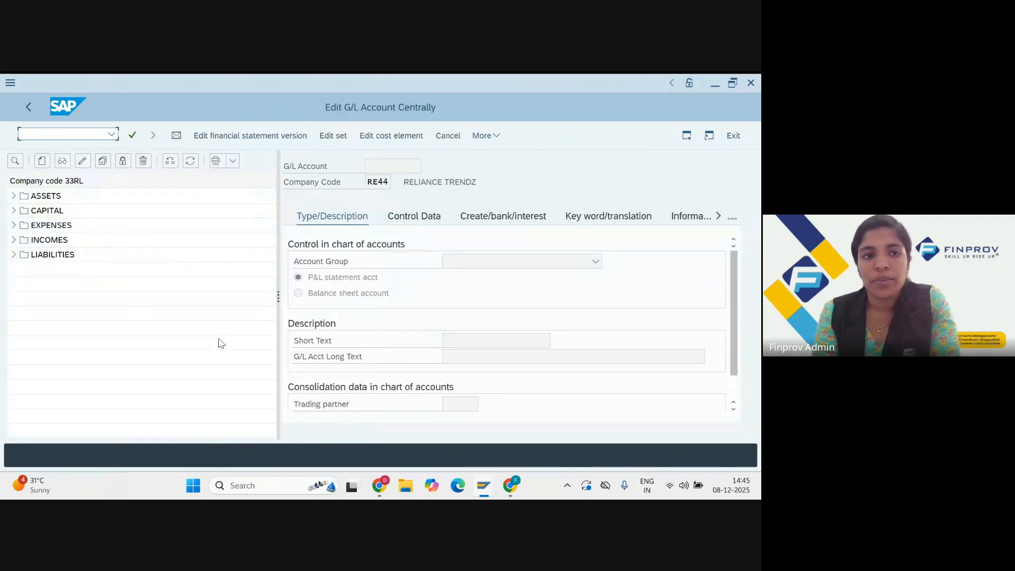
{"action": "key", "text": "super+Tab"}
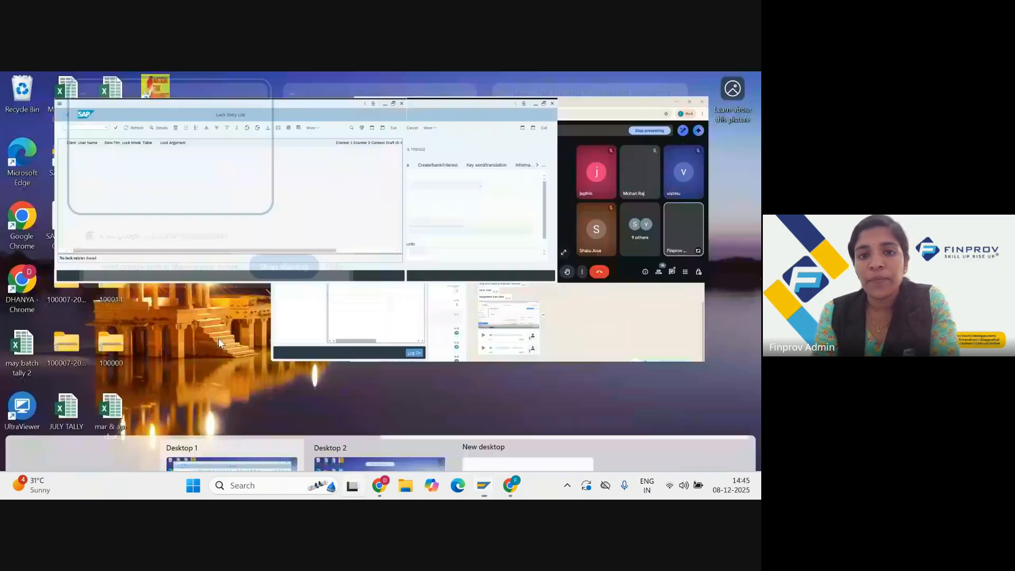
{"action": "key", "text": "Return"}
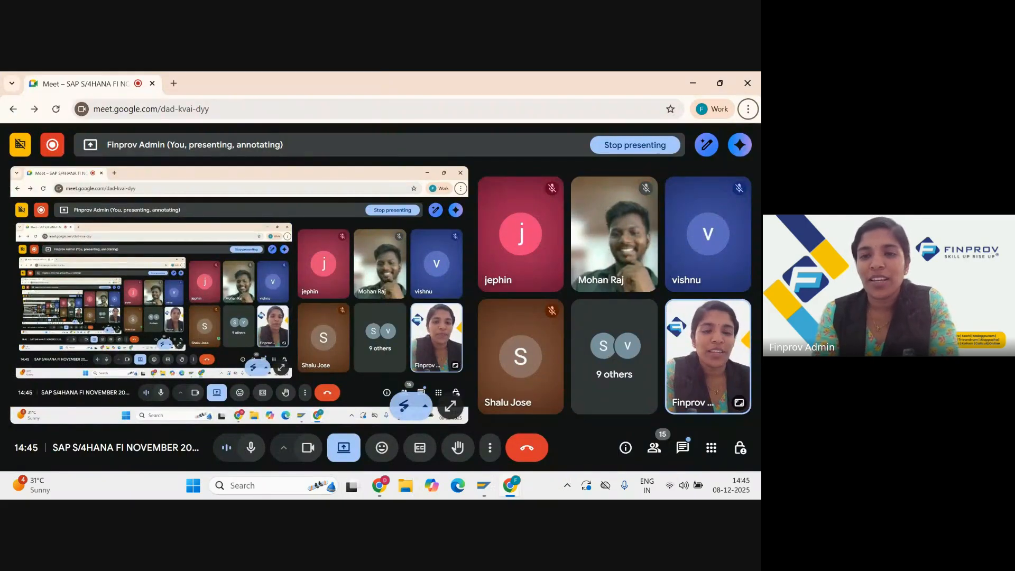
{"action": "key", "text": "alt+Tab"}
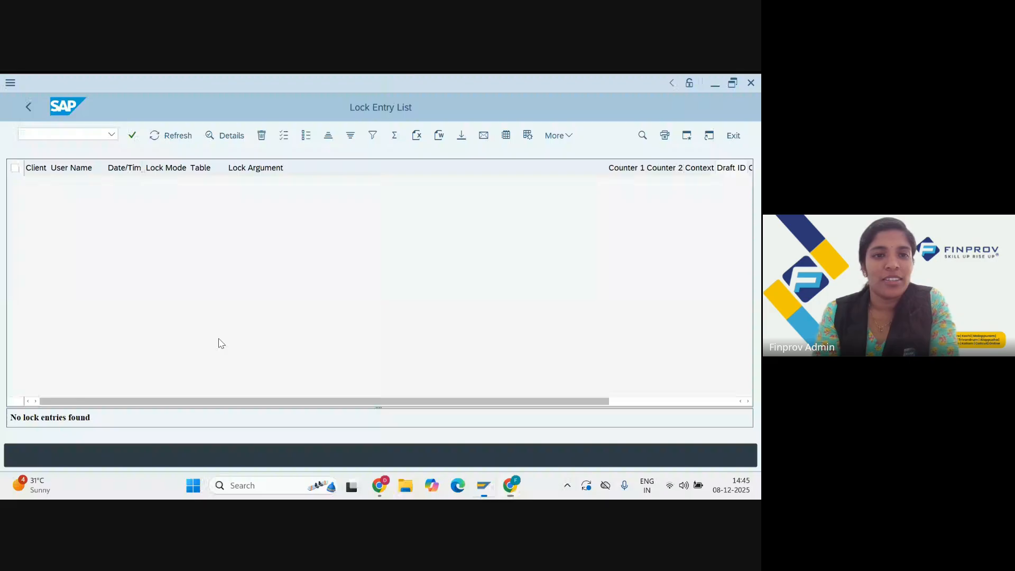
- Run /noby6 from the lock entry list, position to company code RE44 and open its global data details
{"action": "left_click", "coordinate": [64, 135]}
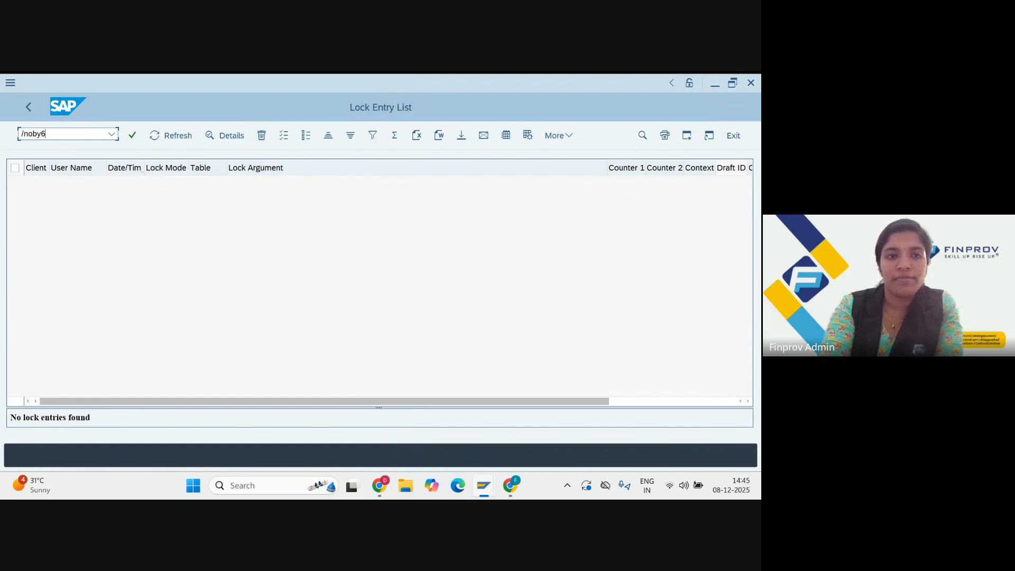
{"action": "key", "text": "Return"}
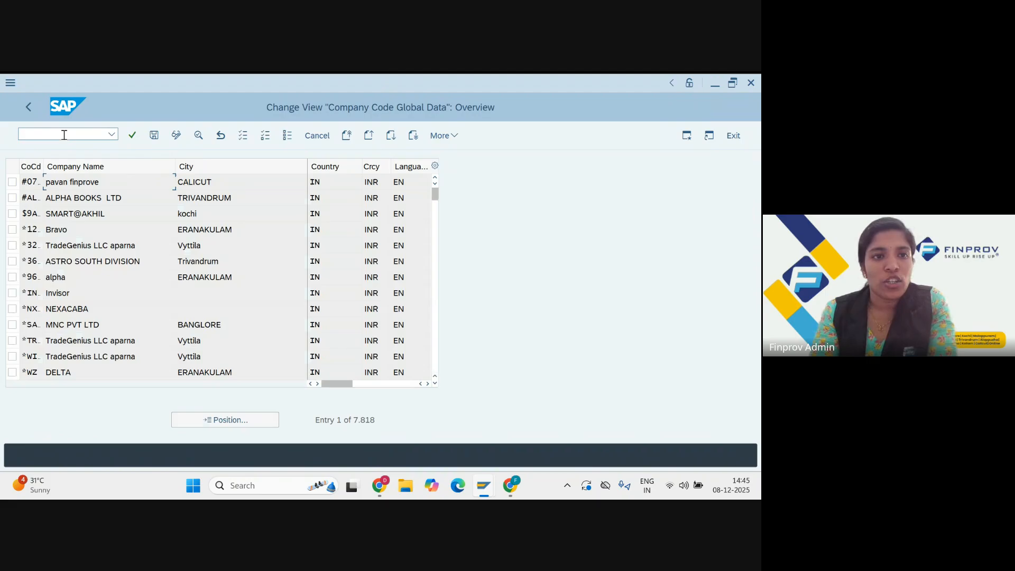
{"action": "left_click", "coordinate": [211, 420]}
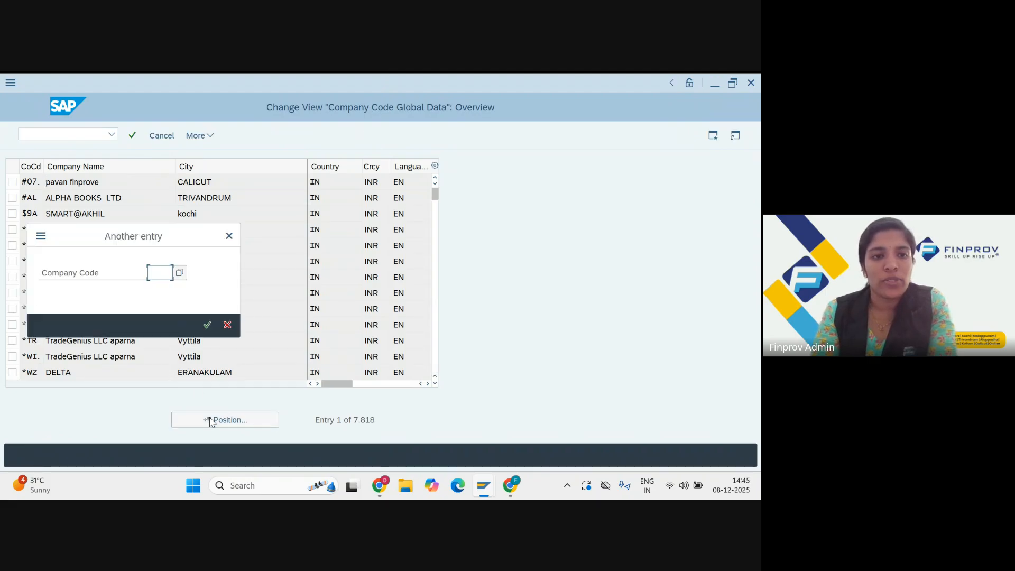
{"action": "type", "text": "r"}
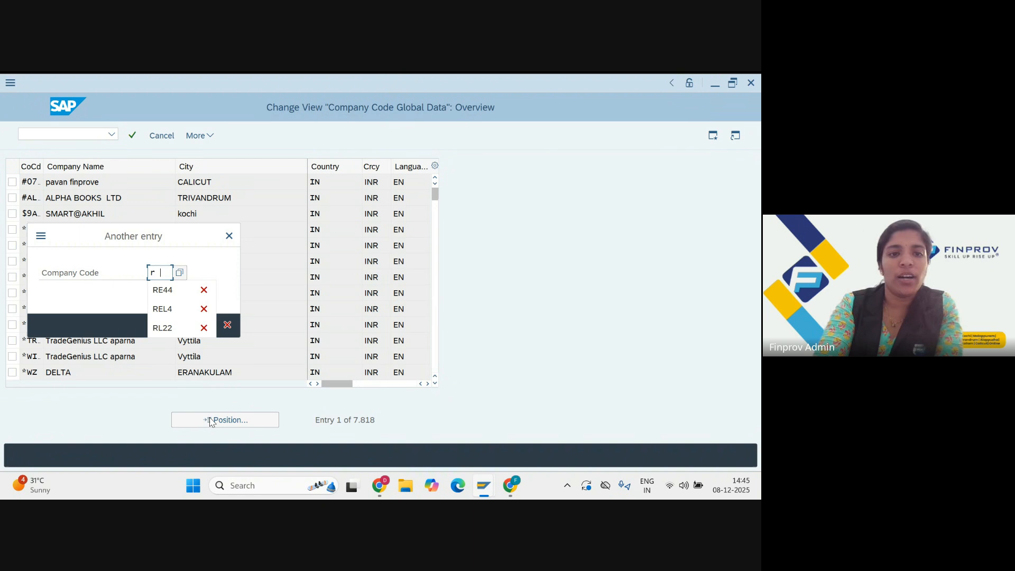
{"action": "type", "text": "e44"}
{"action": "key", "text": "Return"}
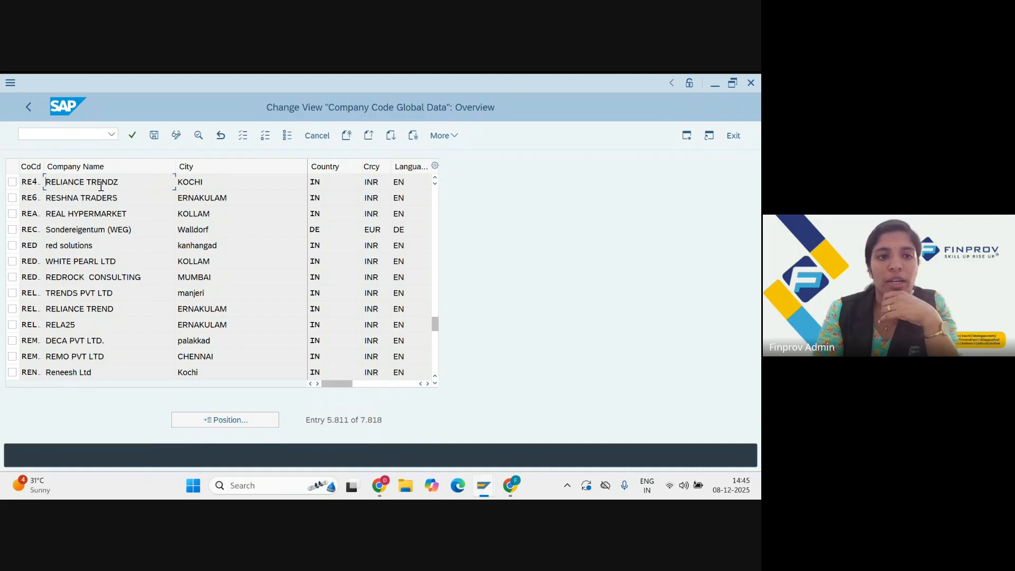
{"action": "double_click", "coordinate": [101, 182]}
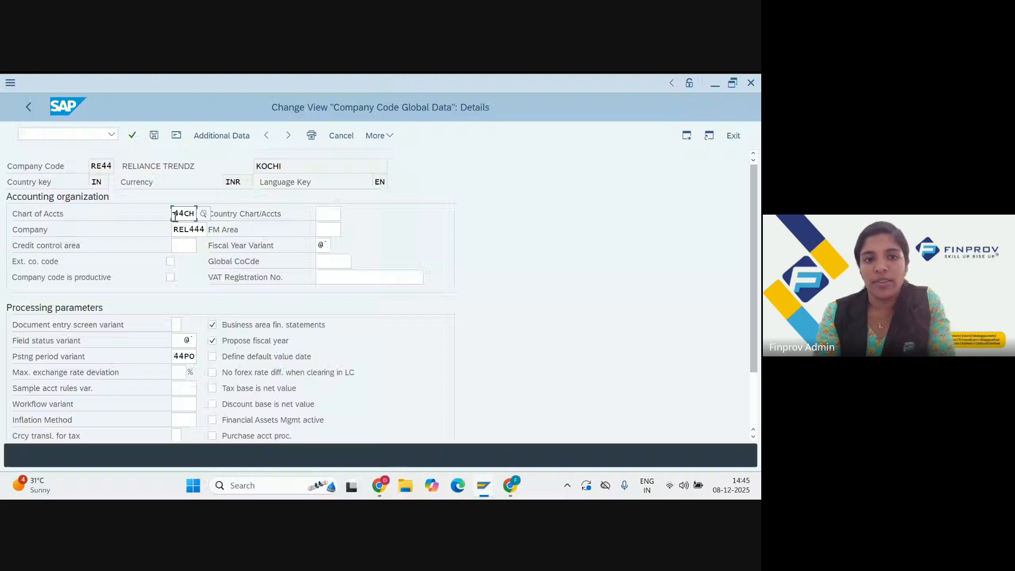
- Switch to the G/L account groups overview and position the list to chart of accounts 44CH
{"action": "left_click", "coordinate": [66, 131]}
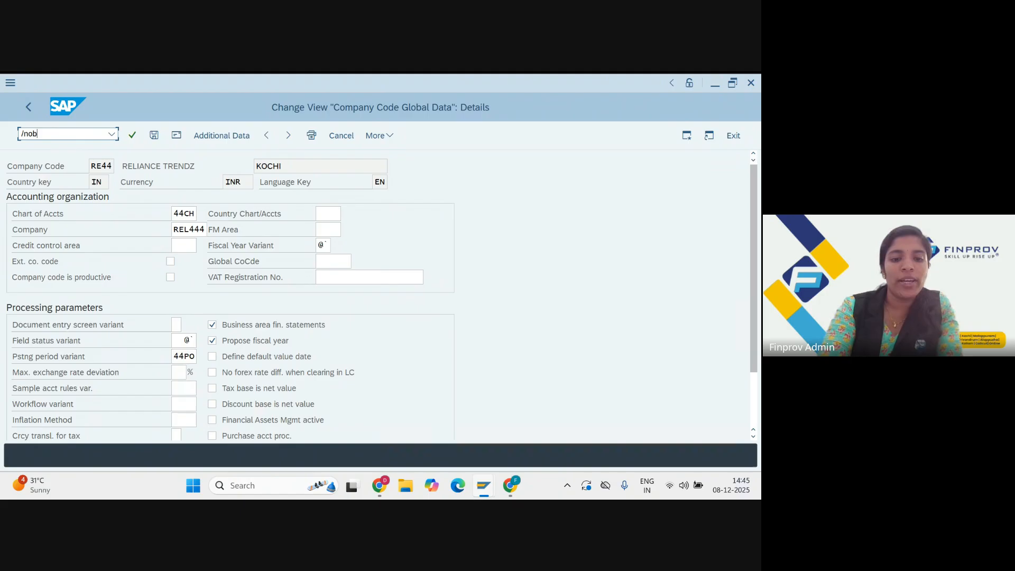
{"action": "key", "text": "Return"}
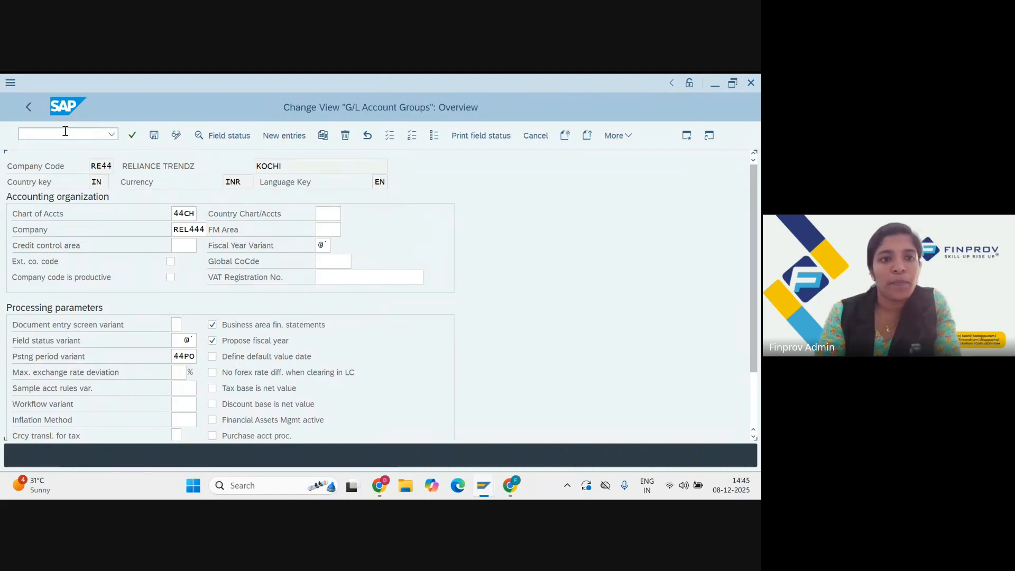
{"action": "left_click", "coordinate": [147, 420]}
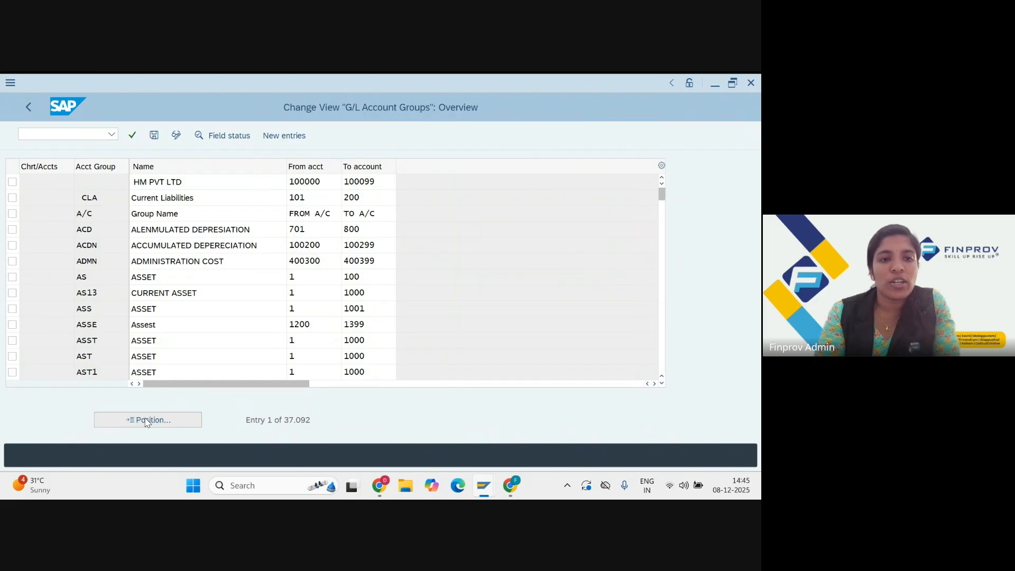
{"action": "type", "text": "44ch"}
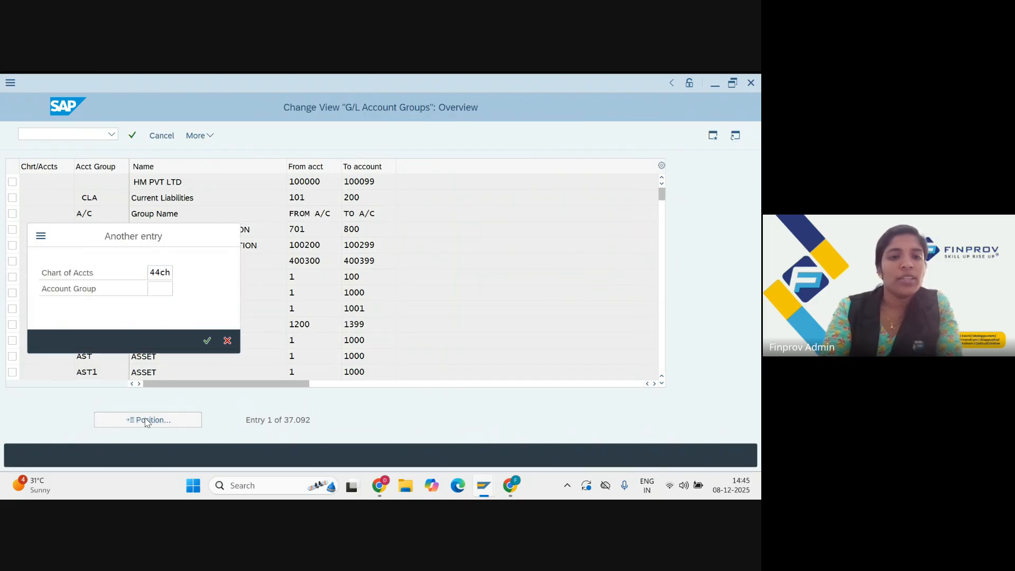
{"action": "key", "text": "Return"}
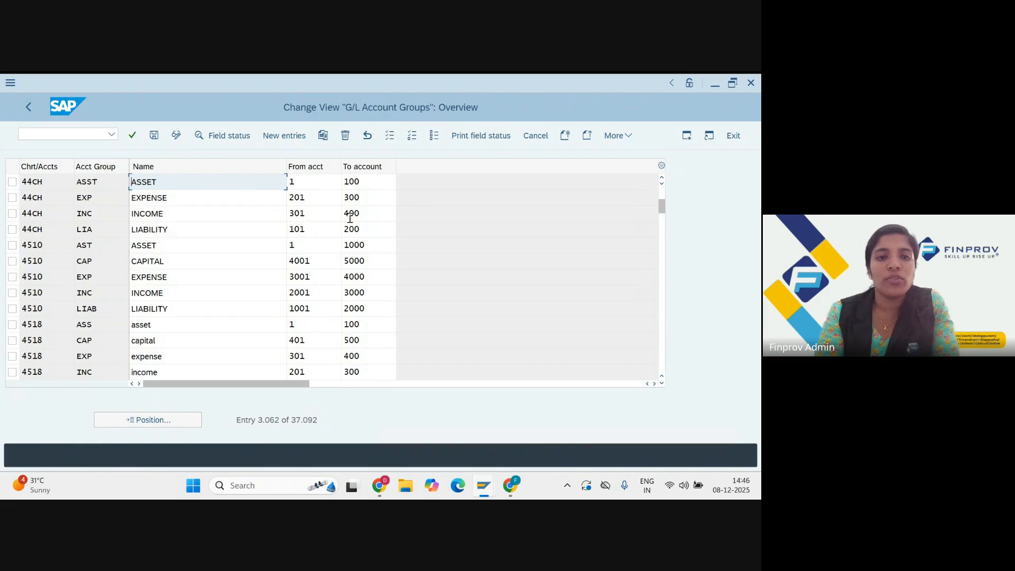
- Try to set the From account of the 44CH LIABILITY group to 401, and discard the change
{"action": "left_click", "coordinate": [294, 231]}
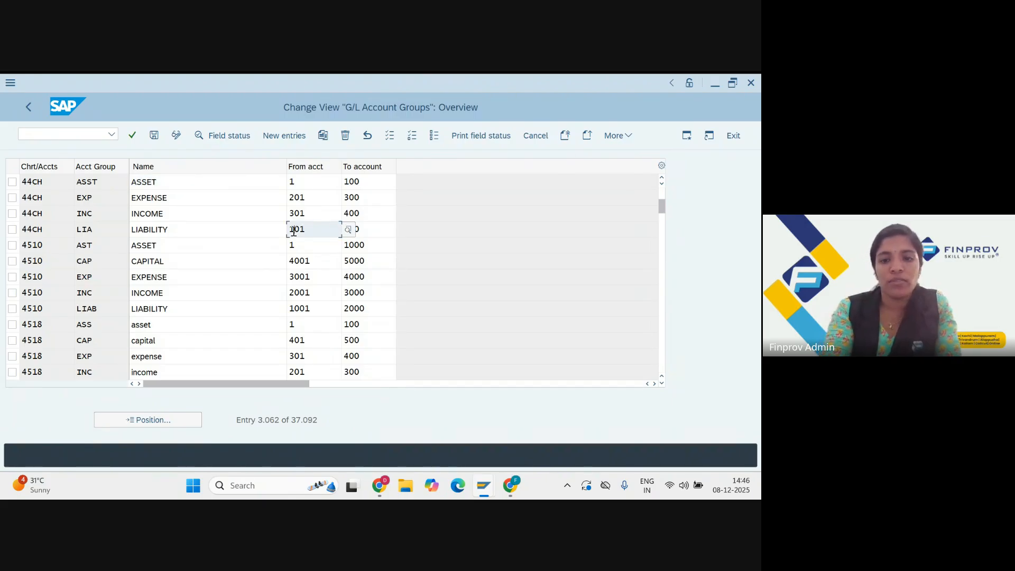
{"action": "key", "text": "BackSpace"}
{"action": "type", "text": "40"}
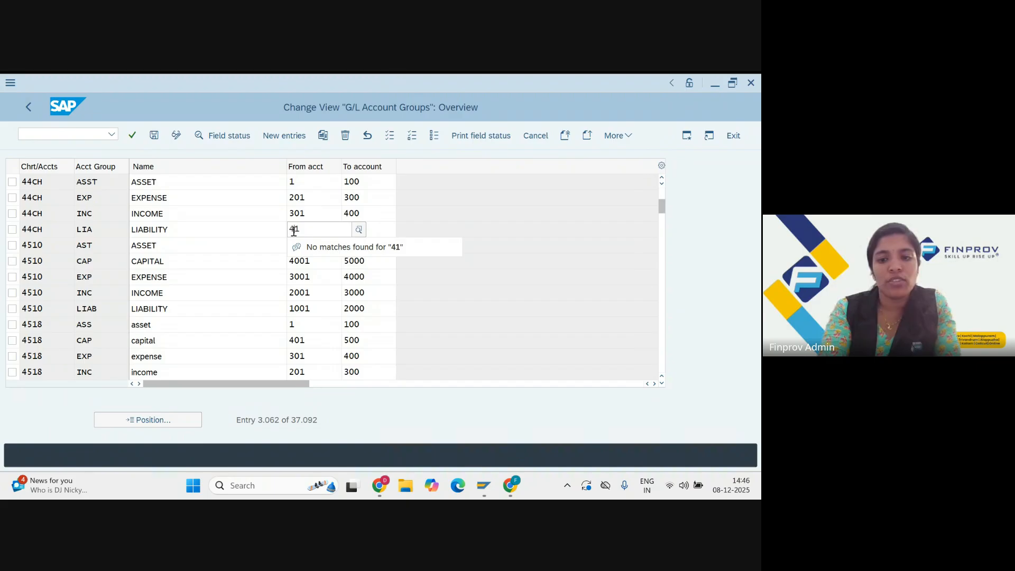
{"action": "type", "text": "1"}
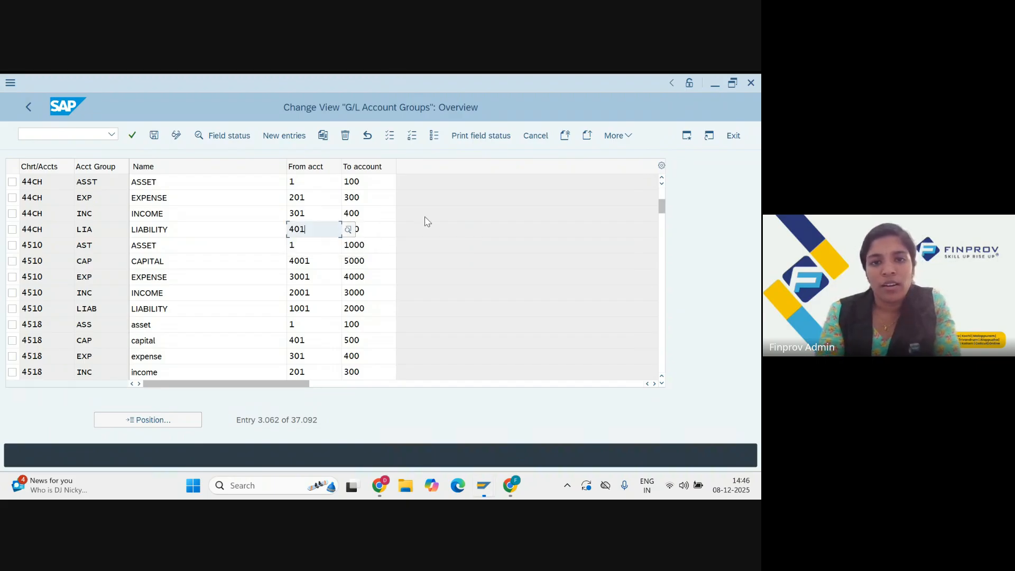
{"action": "left_click", "coordinate": [383, 232]}
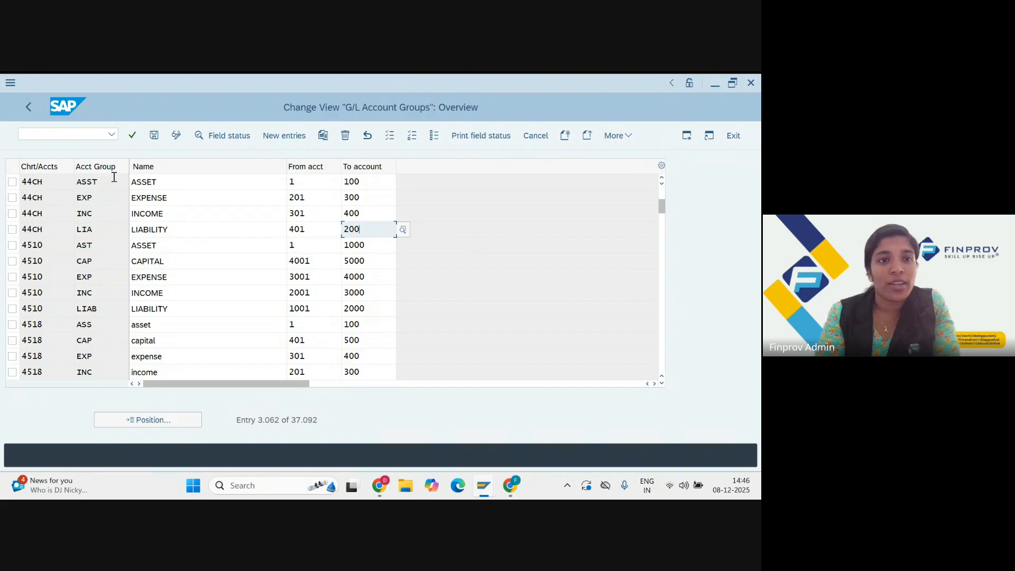
{"action": "left_click", "coordinate": [25, 111]}
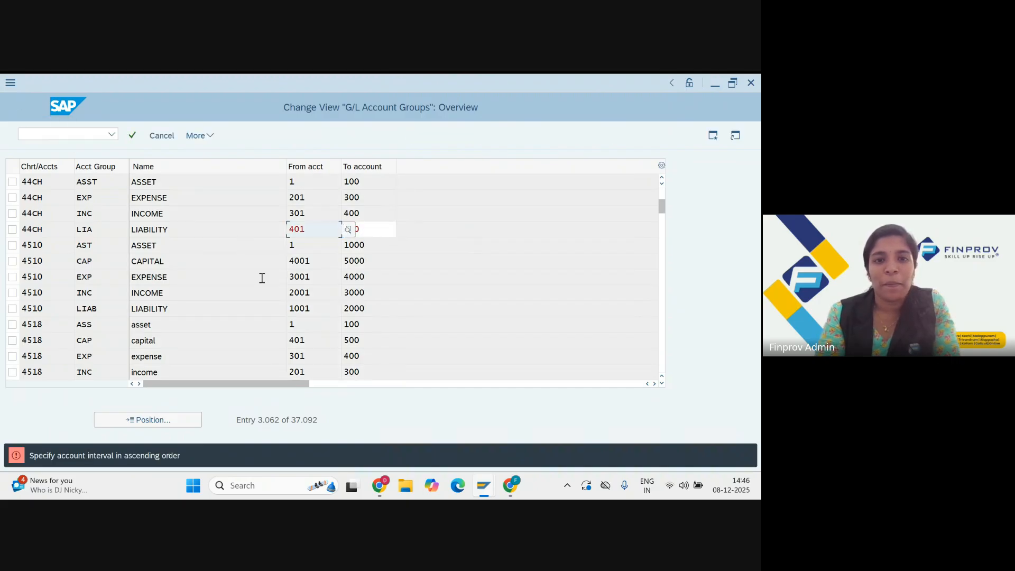
{"action": "left_click", "coordinate": [155, 137]}
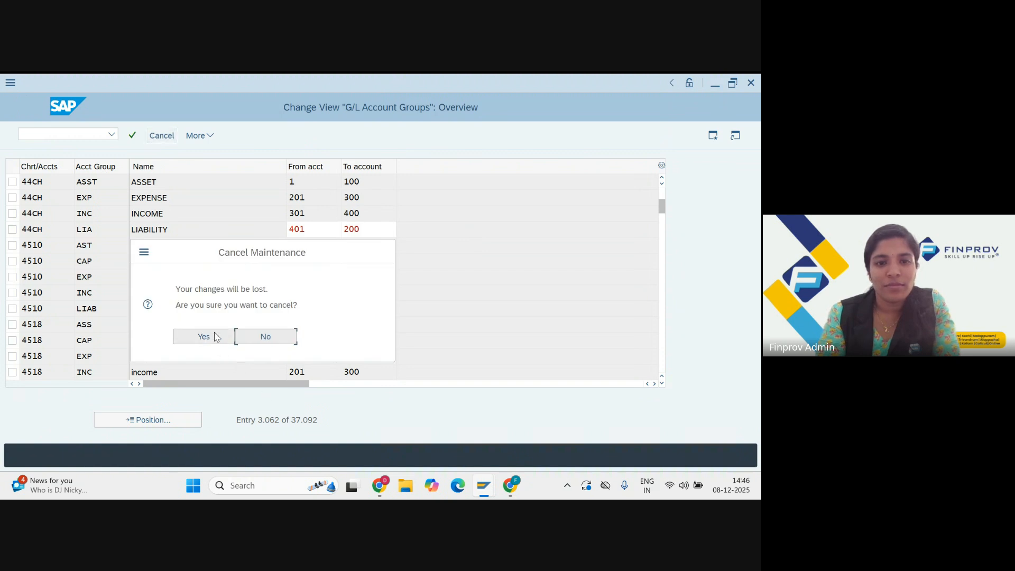
{"action": "left_click", "coordinate": [227, 337]}
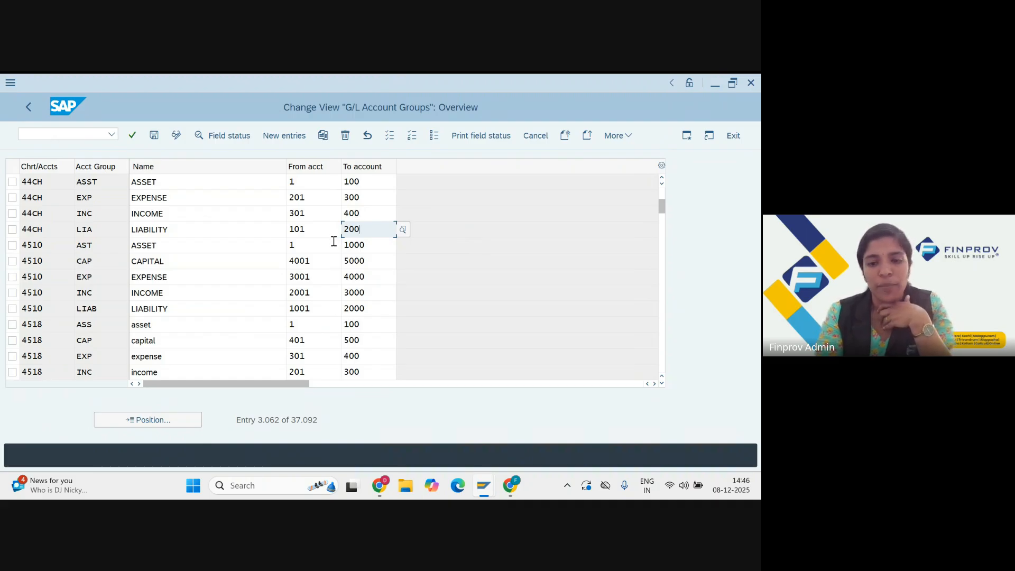
{"action": "mouse_move", "coordinate": [484, 481]}
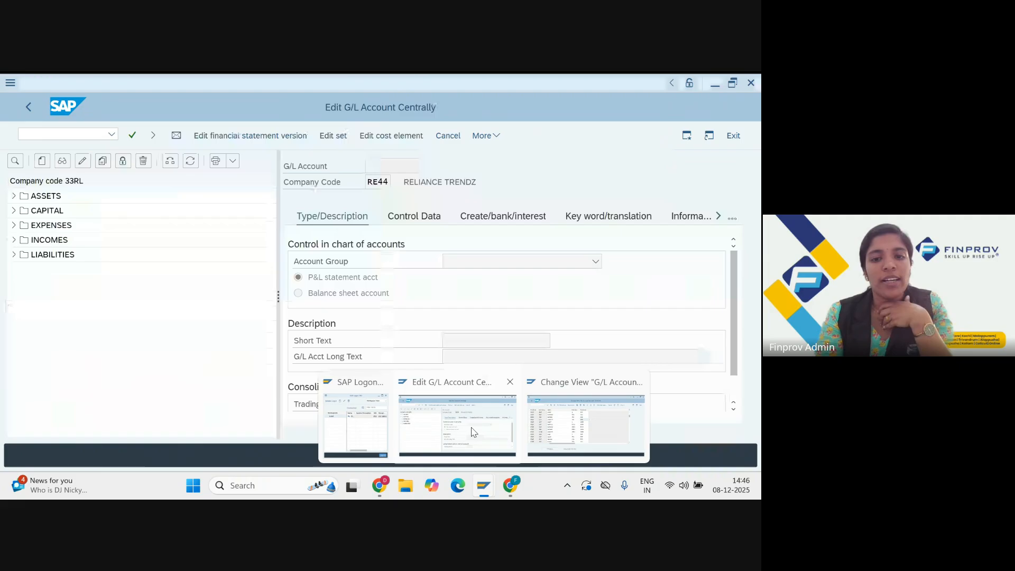
{"action": "left_click", "coordinate": [473, 432]}
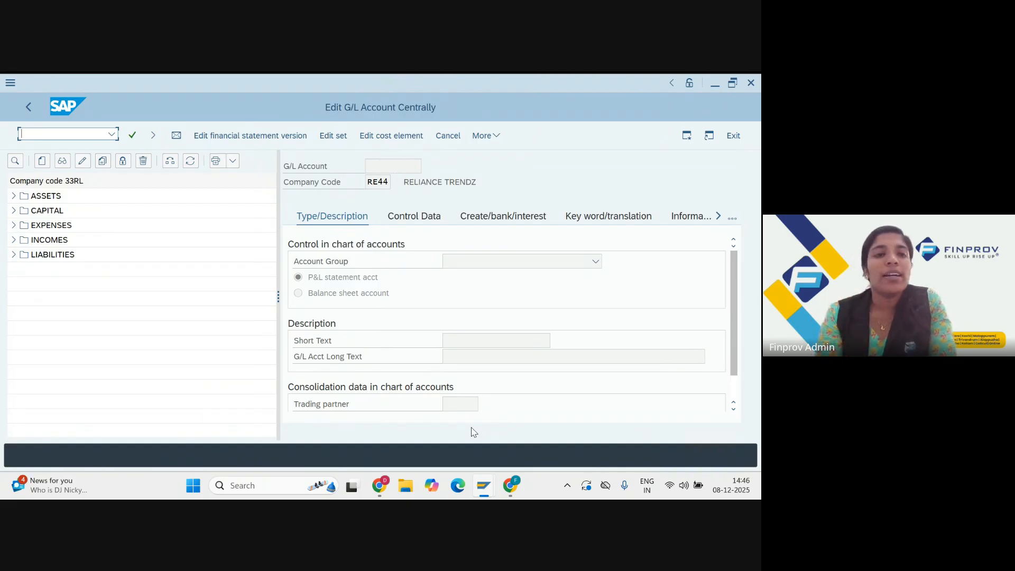
{"action": "mouse_move", "coordinate": [493, 482]}
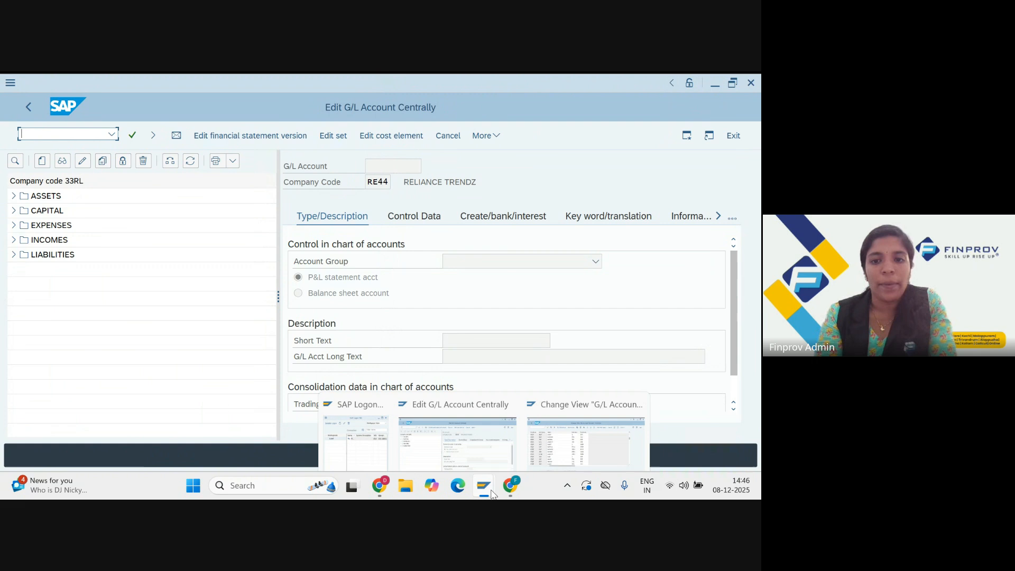
{"action": "left_click", "coordinate": [559, 426]}
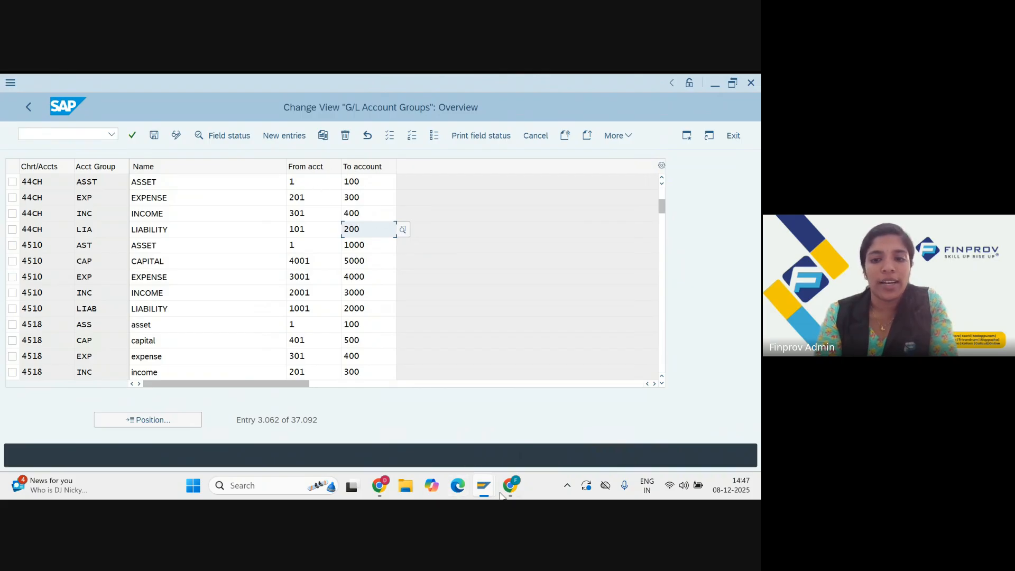
- Switch to the Google Meet call in Chrome and admit all participants waiting to join
{"action": "mouse_move", "coordinate": [504, 495]}
{"action": "left_click", "coordinate": [444, 431]}
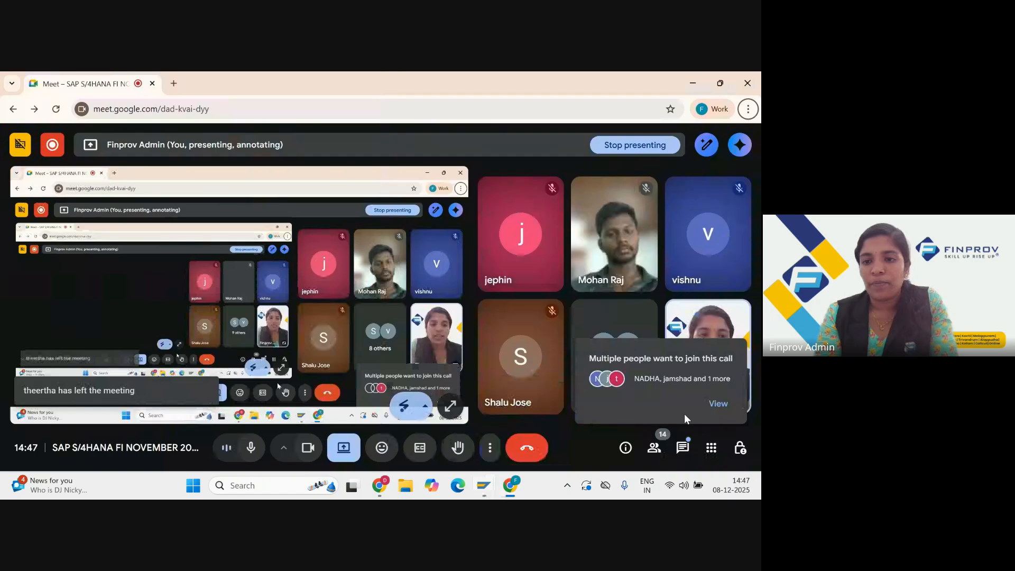
{"action": "left_click", "coordinate": [718, 404]}
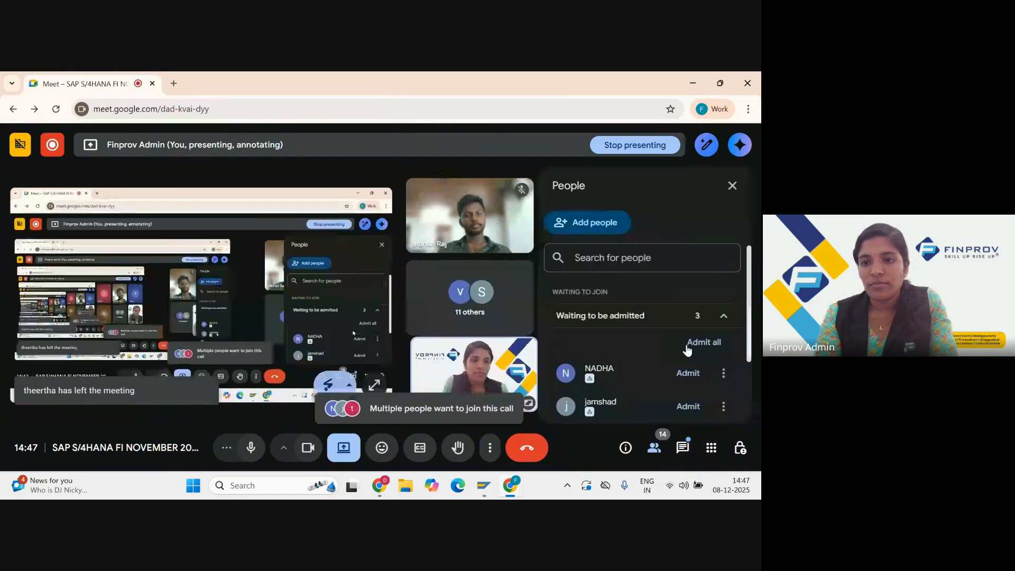
{"action": "left_click", "coordinate": [693, 343]}
{"action": "left_click", "coordinate": [426, 326]}
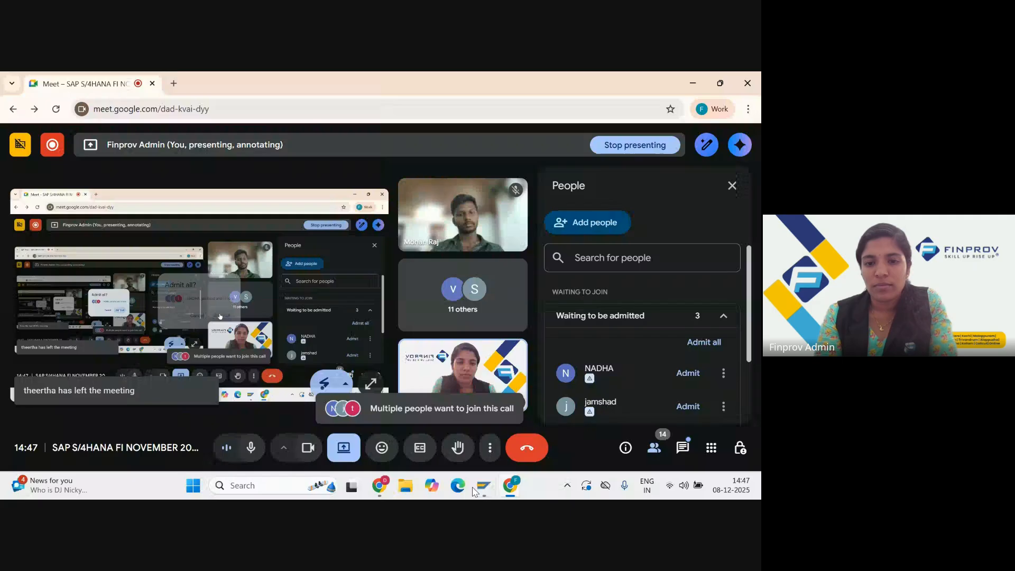
- Switch to the SAP Edit G/L Account Centrally window and start creating G/L account 1 in company code RE44
{"action": "mouse_move", "coordinate": [484, 493]}
{"action": "left_click", "coordinate": [457, 442]}
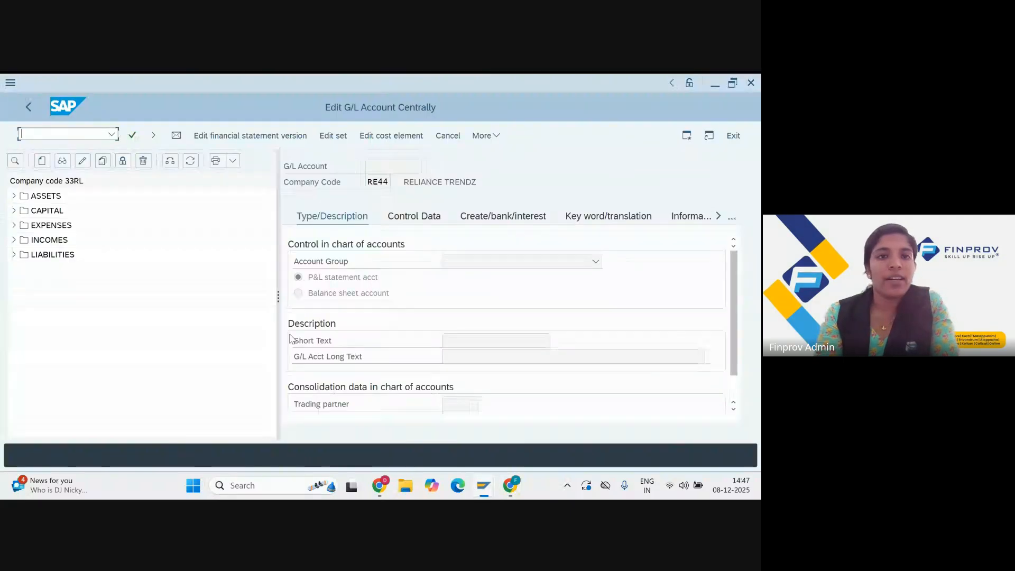
{"action": "left_click", "coordinate": [42, 161]}
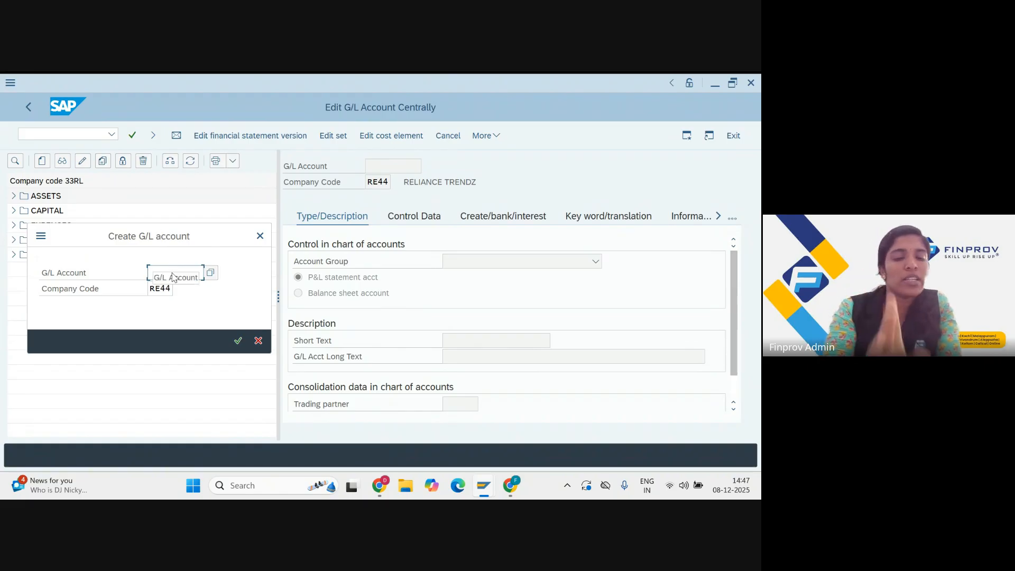
{"action": "type", "text": "1"}
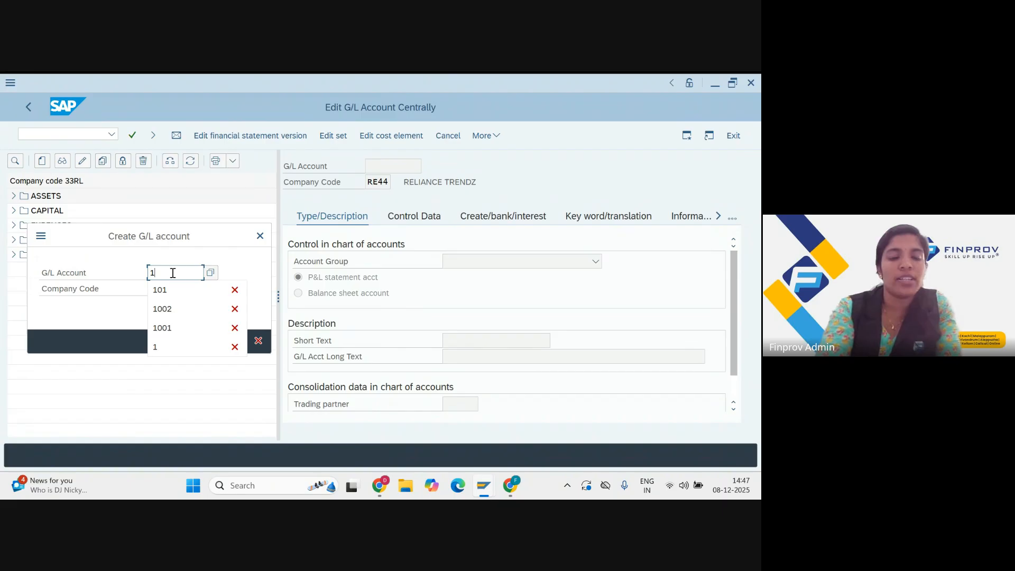
{"action": "left_click", "coordinate": [88, 333]}
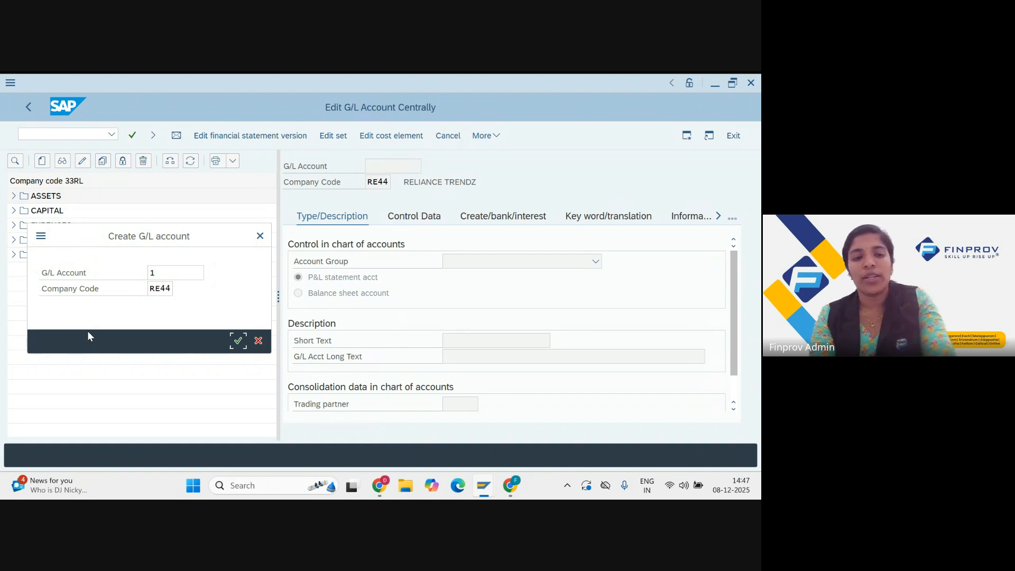
- Switch to the Google Meet call, admit the waiting participant and return to the SAP Create G/L account dialog
{"action": "key", "text": "alt+Tab"}
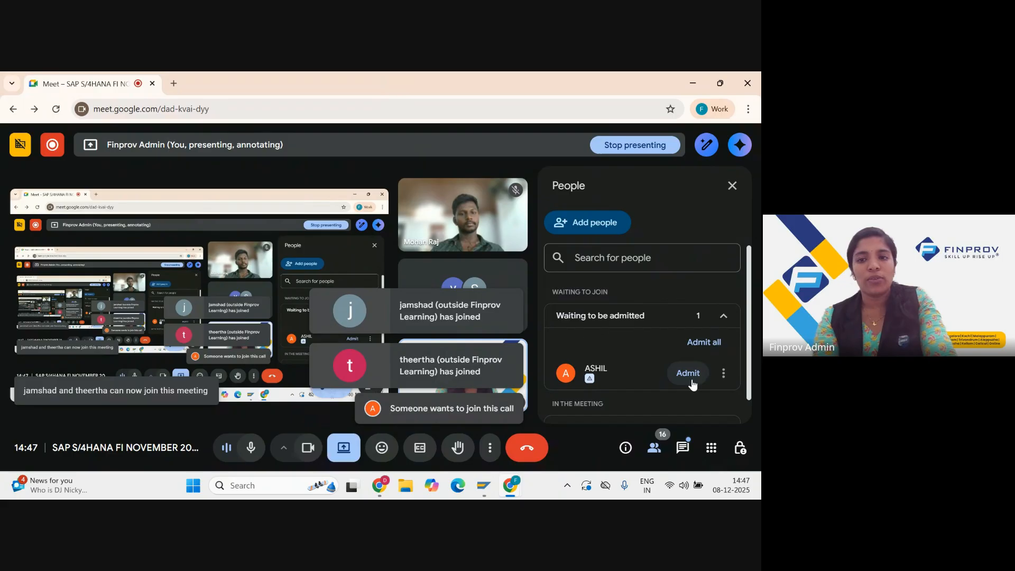
{"action": "left_click", "coordinate": [689, 373]}
{"action": "key", "text": "alt+Tab"}
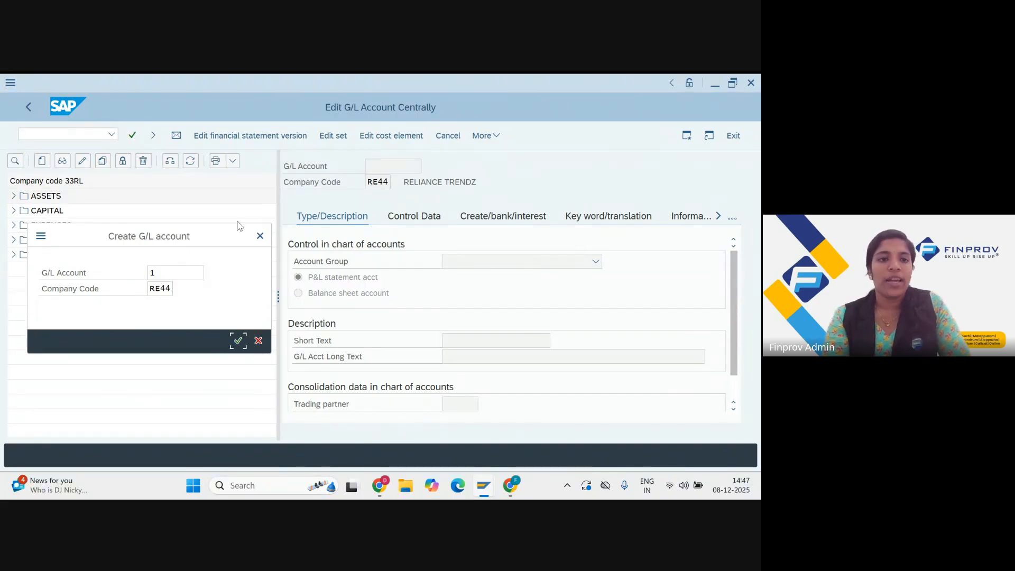
{"action": "left_click", "coordinate": [167, 285]}
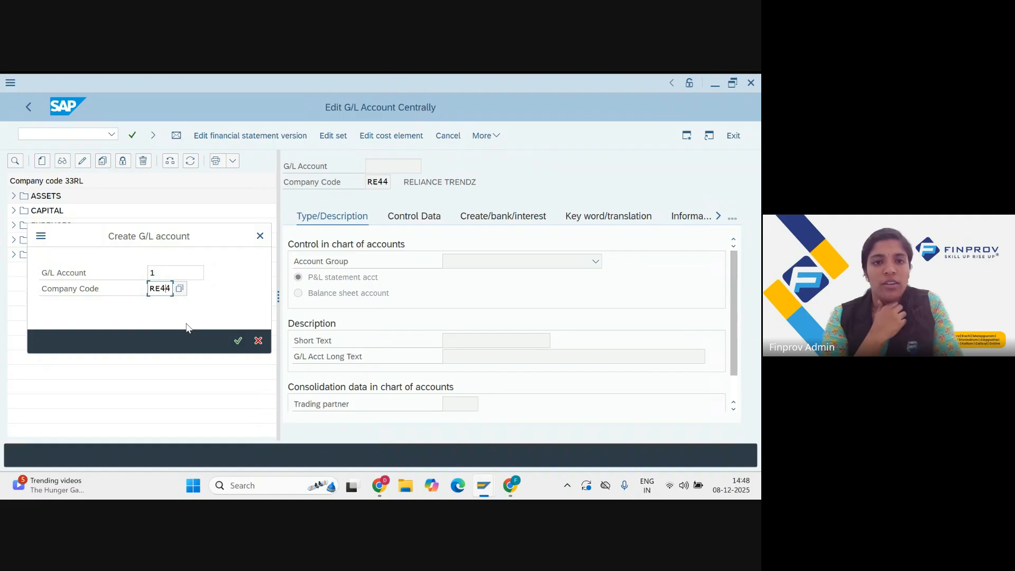
- Switch to Google Meet, look through the list of contributors in the meeting and return to SAP
{"action": "key", "text": "alt+Tab"}
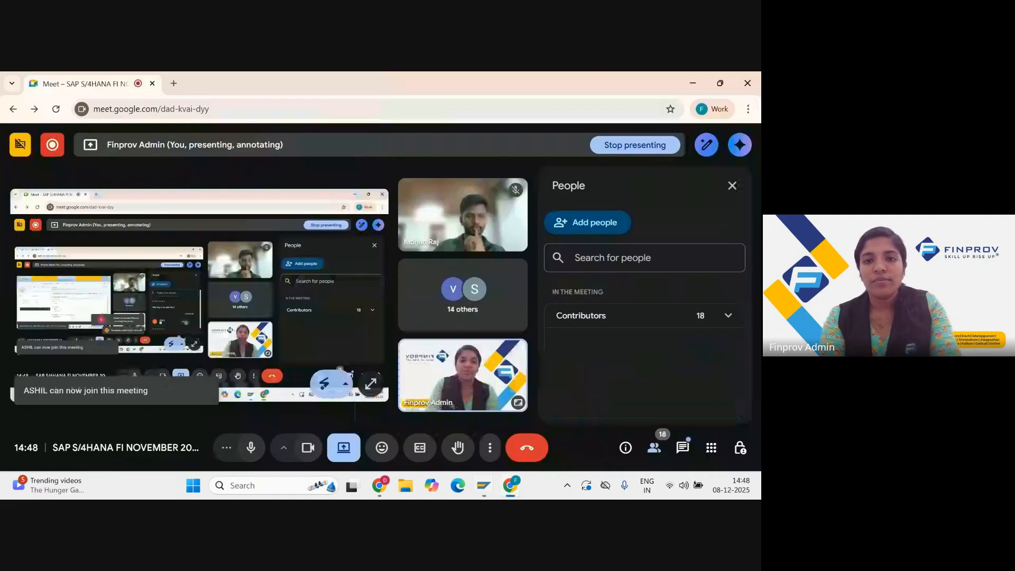
{"action": "left_click", "coordinate": [732, 186]}
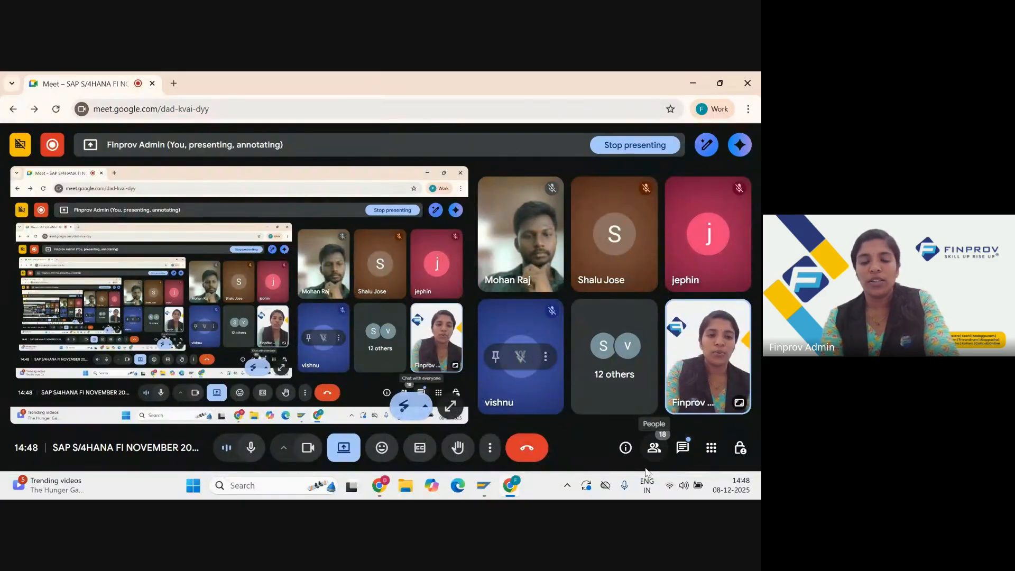
{"action": "left_click", "coordinate": [654, 447]}
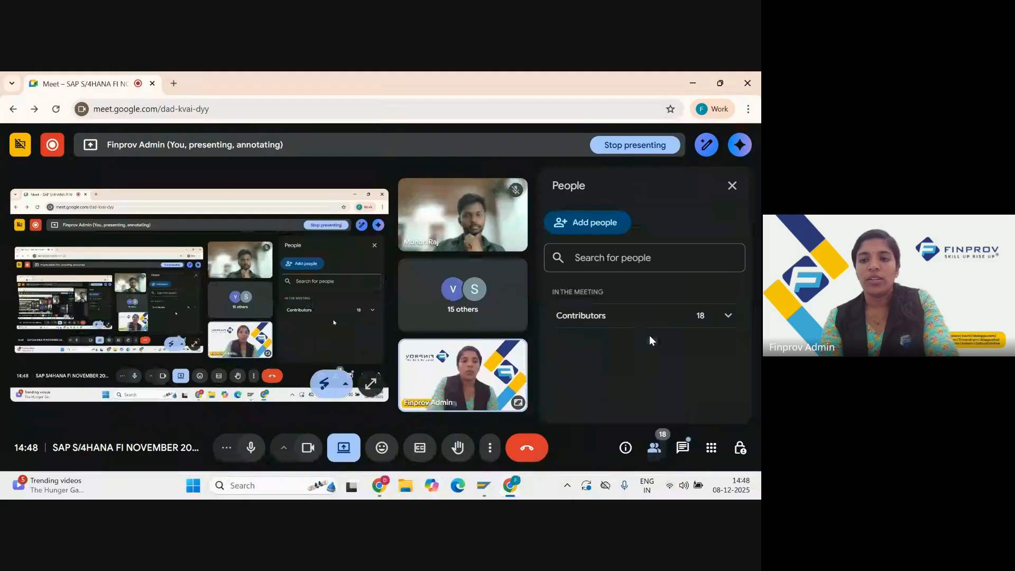
{"action": "left_click", "coordinate": [735, 315]}
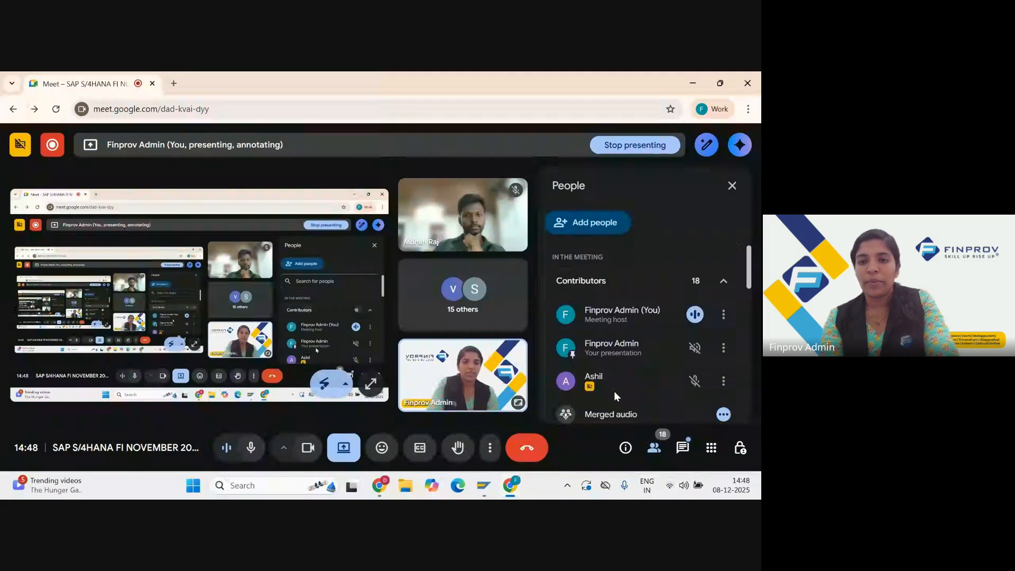
{"action": "scroll", "coordinate": [613, 394], "scroll_direction": "down", "scroll_amount": 10}
{"action": "scroll", "coordinate": [614, 393], "scroll_direction": "down", "scroll_amount": 5}
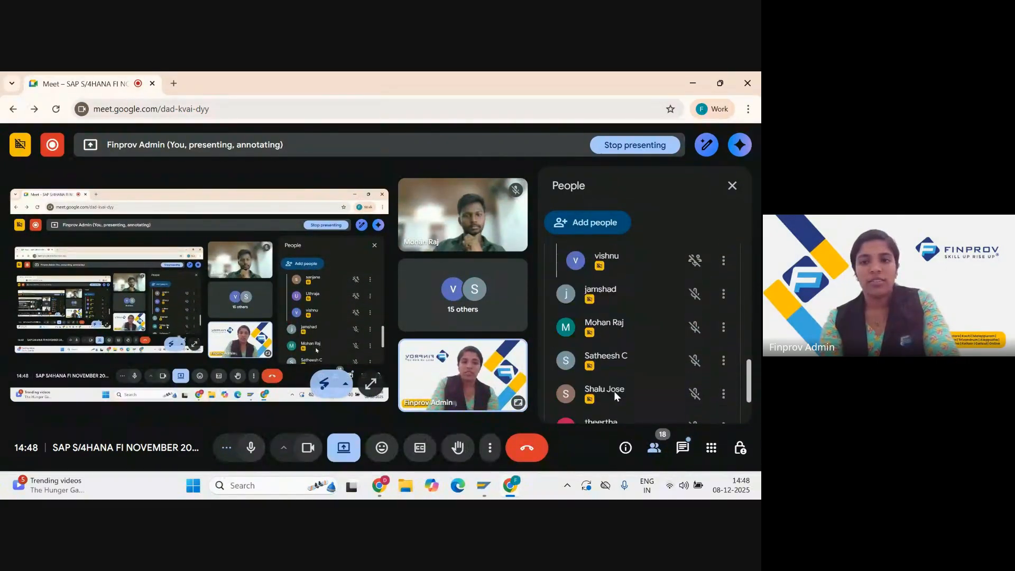
{"action": "left_click", "coordinate": [655, 448]}
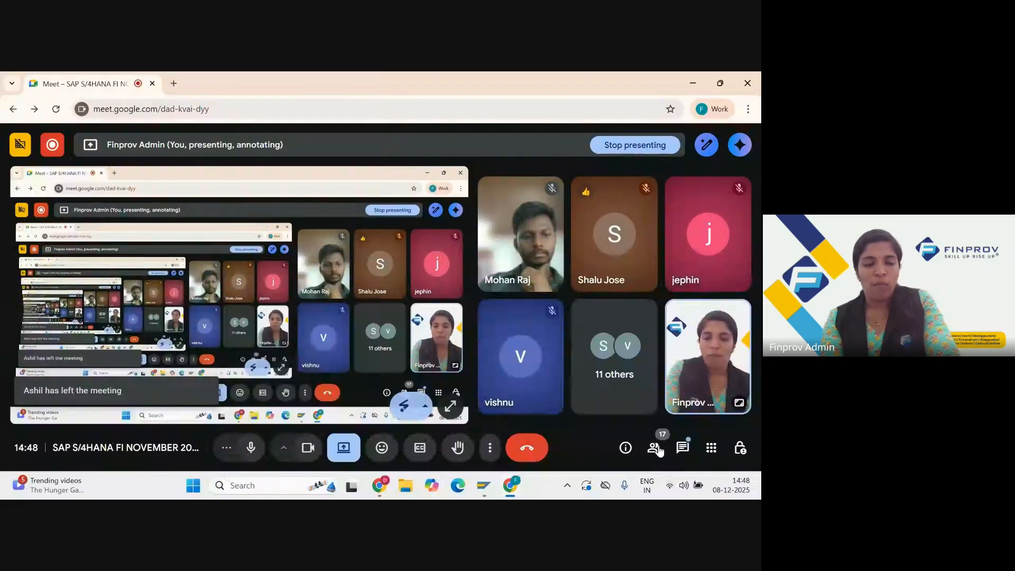
{"action": "key", "text": "alt+Tab"}
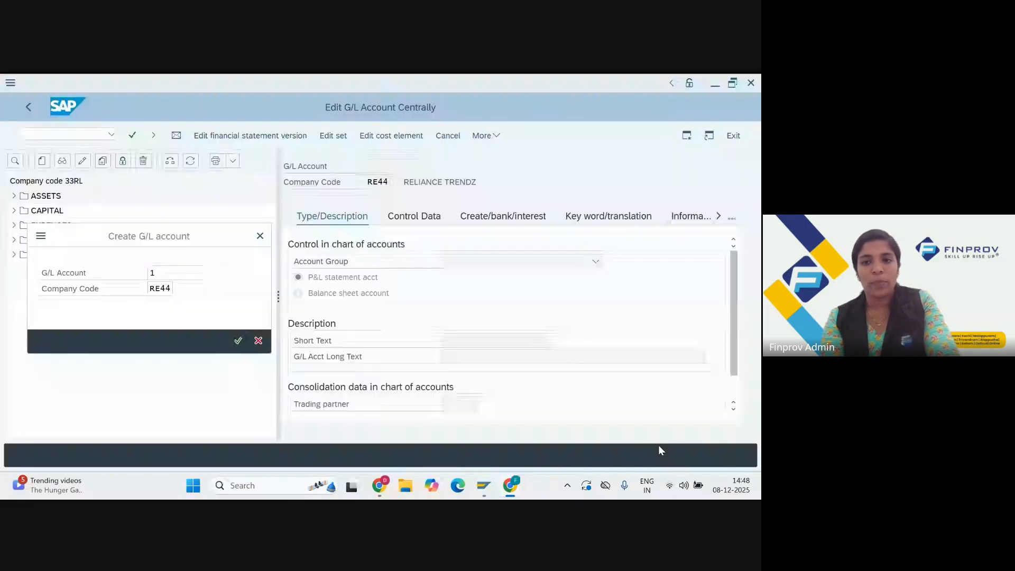
- Discard the started G/L account and open a fresh Create G/L account dialog for company code RE44
{"action": "left_click", "coordinate": [259, 236]}
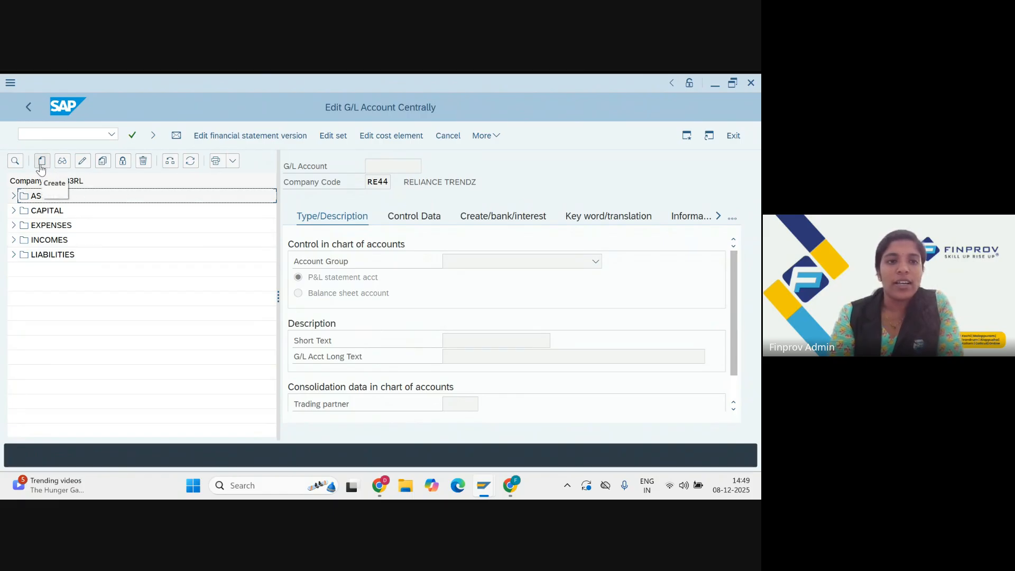
{"action": "left_click", "coordinate": [39, 161]}
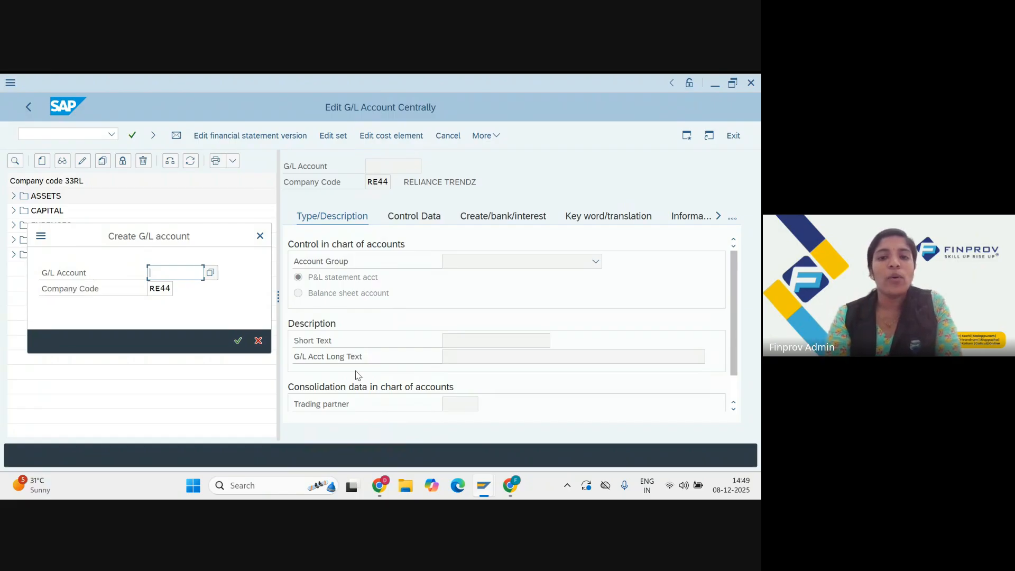
- Check the From and To accounts of the 44CH ASSET group in the account groups overview, and return to the Create G/L account dialog
{"action": "mouse_move", "coordinate": [484, 493]}
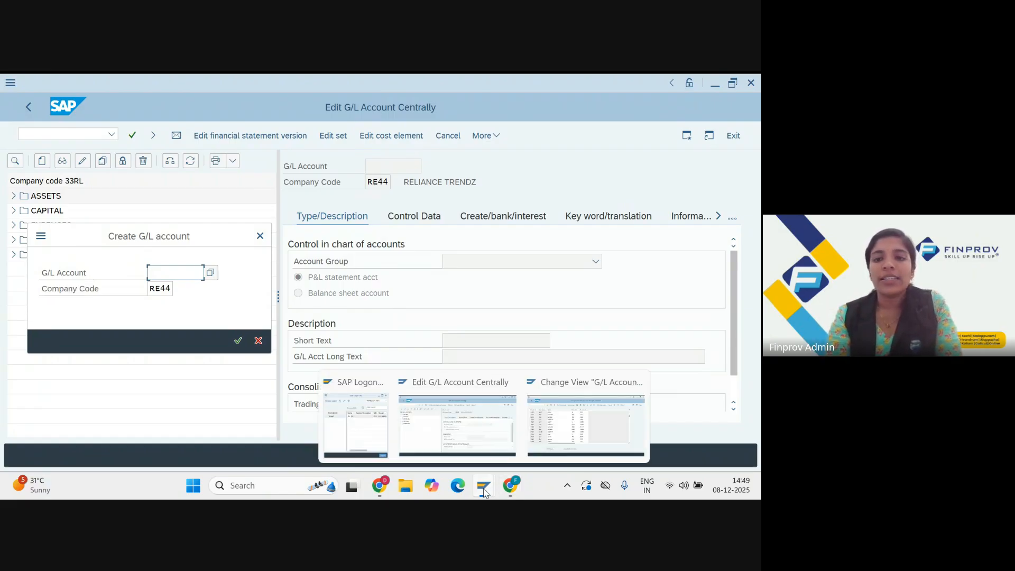
{"action": "left_click", "coordinate": [542, 444]}
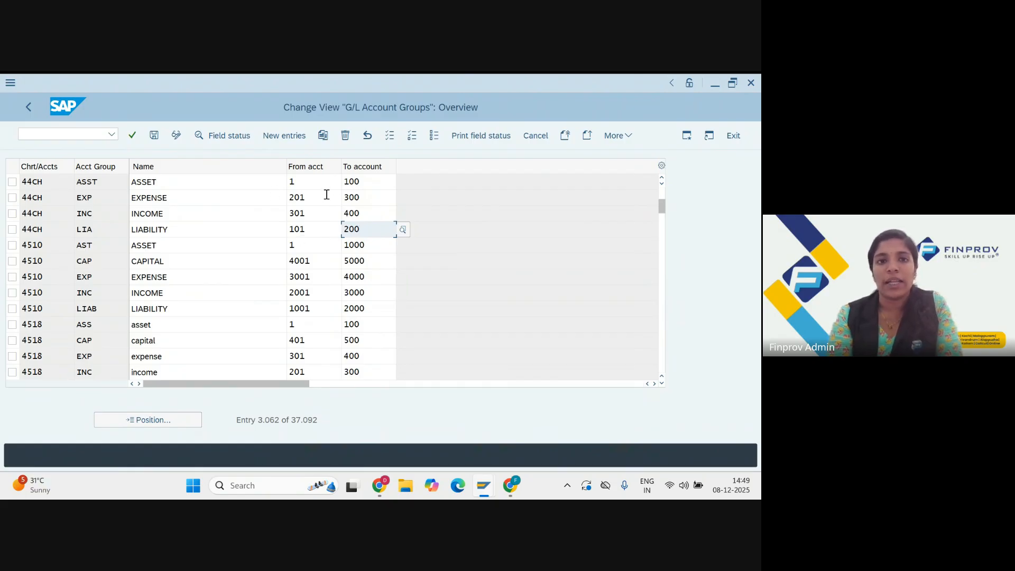
{"action": "left_click", "coordinate": [294, 182]}
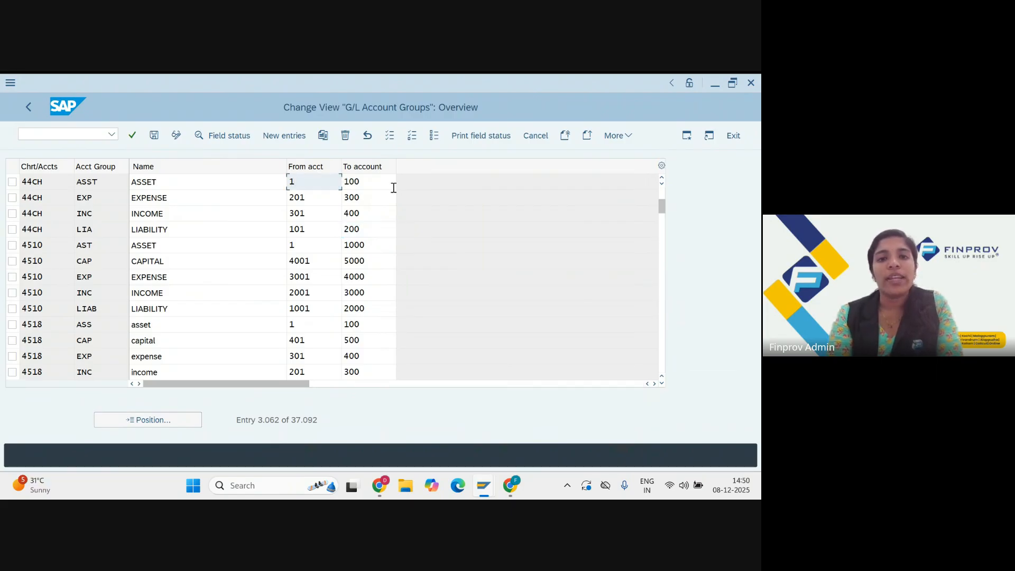
{"action": "left_click", "coordinate": [391, 185]}
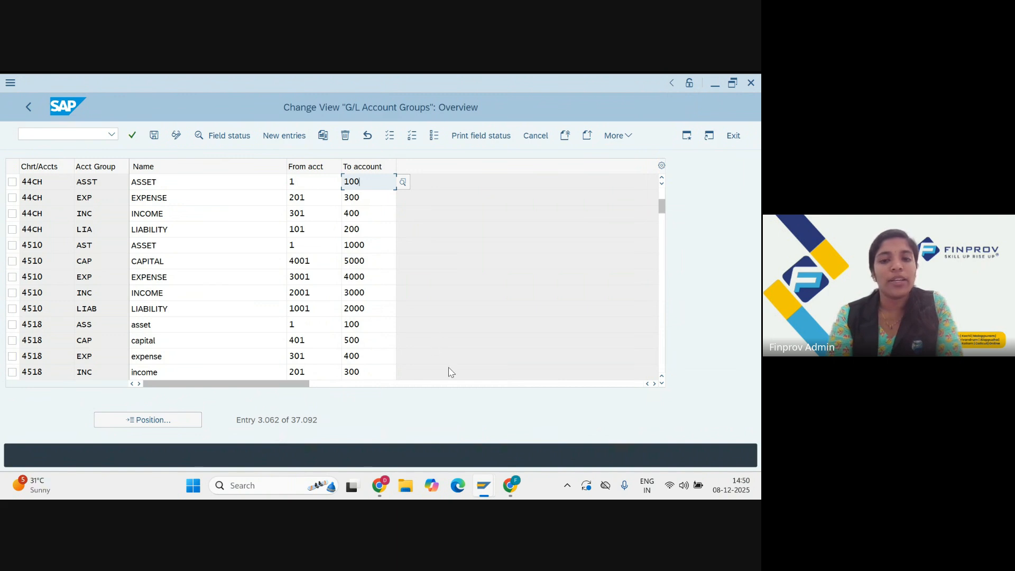
{"action": "mouse_move", "coordinate": [478, 484]}
{"action": "left_click", "coordinate": [446, 426]}
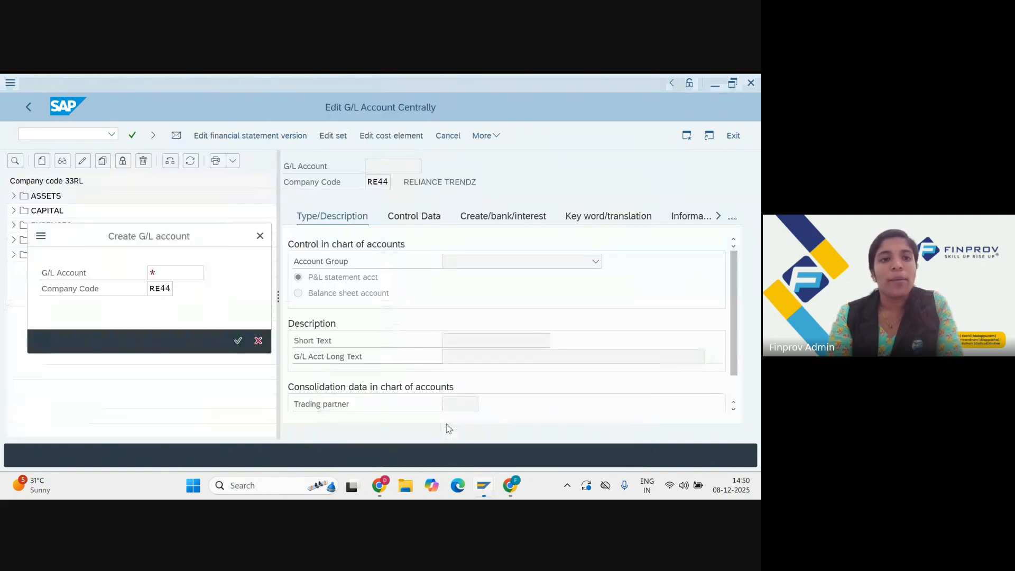
- Start creating G/L account 1 in company code RE44 and dismiss the exit dialog to stay in the new account
{"action": "type", "text": "1"}
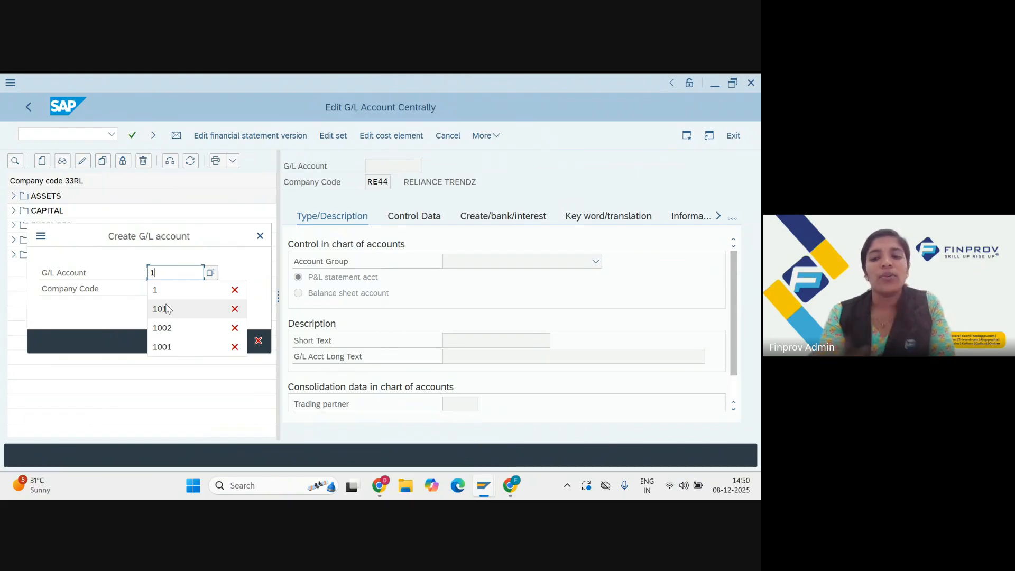
{"action": "key", "text": "Return"}
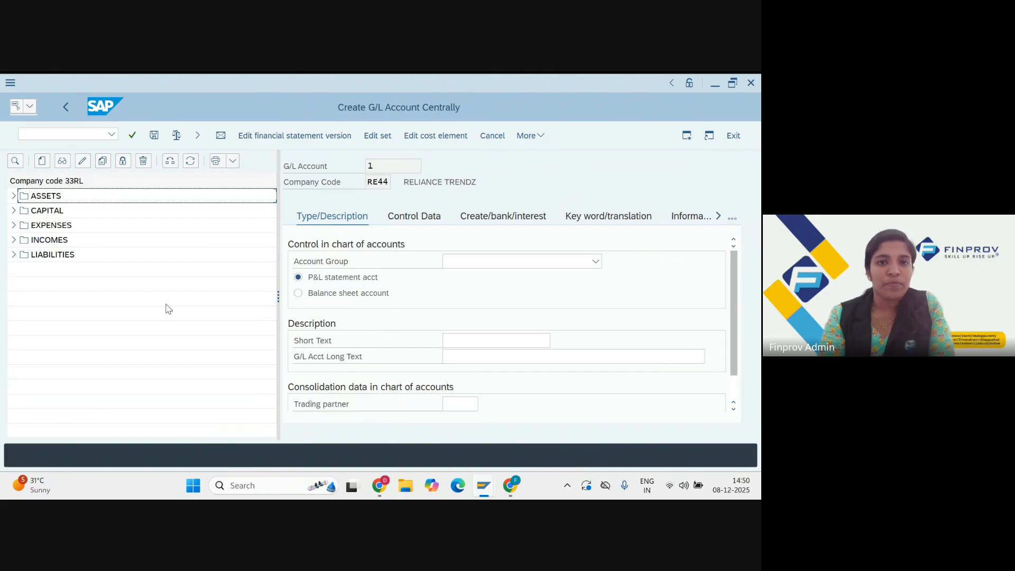
{"action": "left_click", "coordinate": [40, 161]}
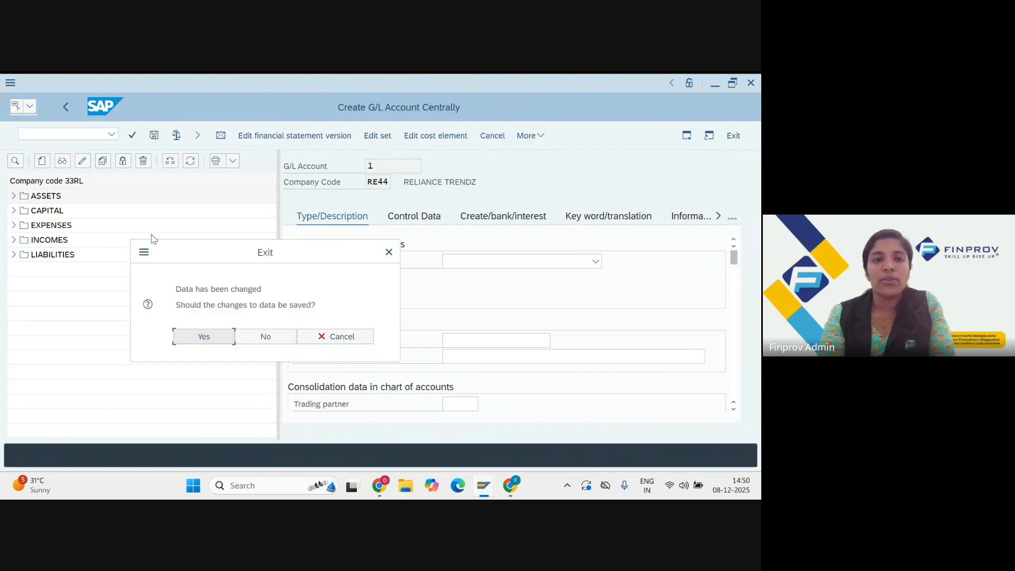
{"action": "left_click", "coordinate": [389, 252]}
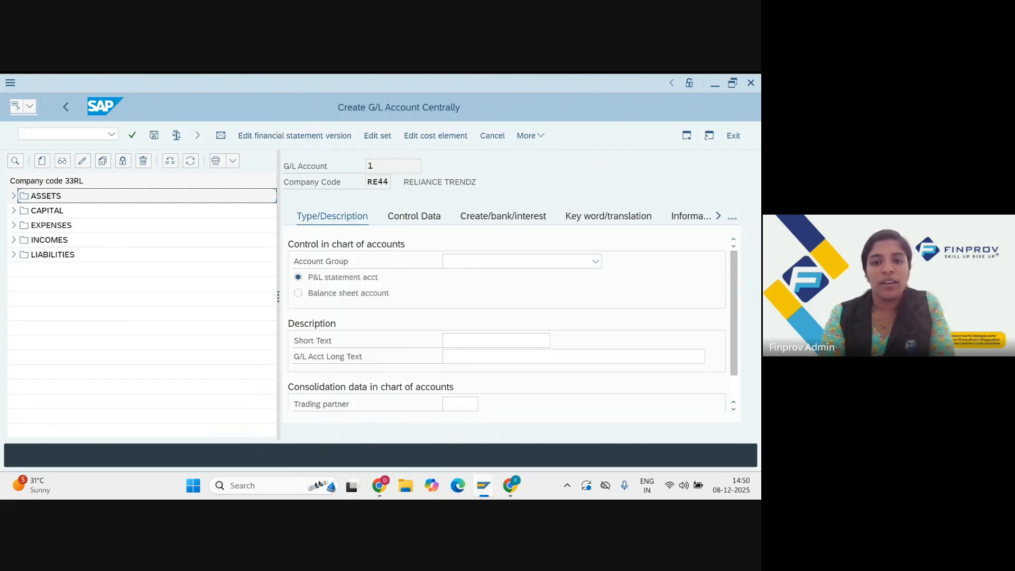
- Switch to the Google Meet call to check the participants' reactions, and return to the SAP Create G/L Account Centrally window
{"action": "mouse_move", "coordinate": [511, 485]}
{"action": "left_click", "coordinate": [430, 415]}
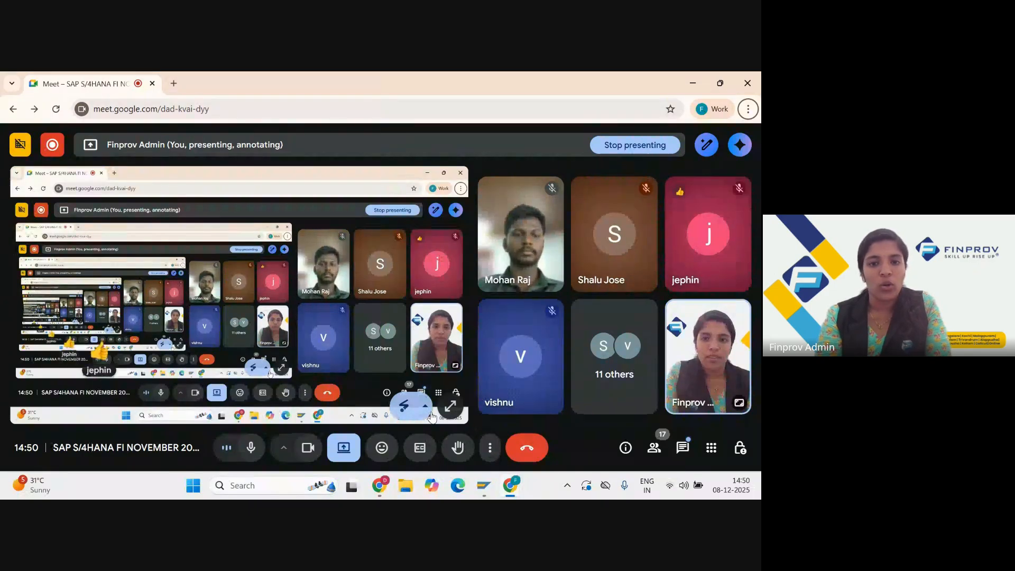
{"action": "mouse_move", "coordinate": [484, 485]}
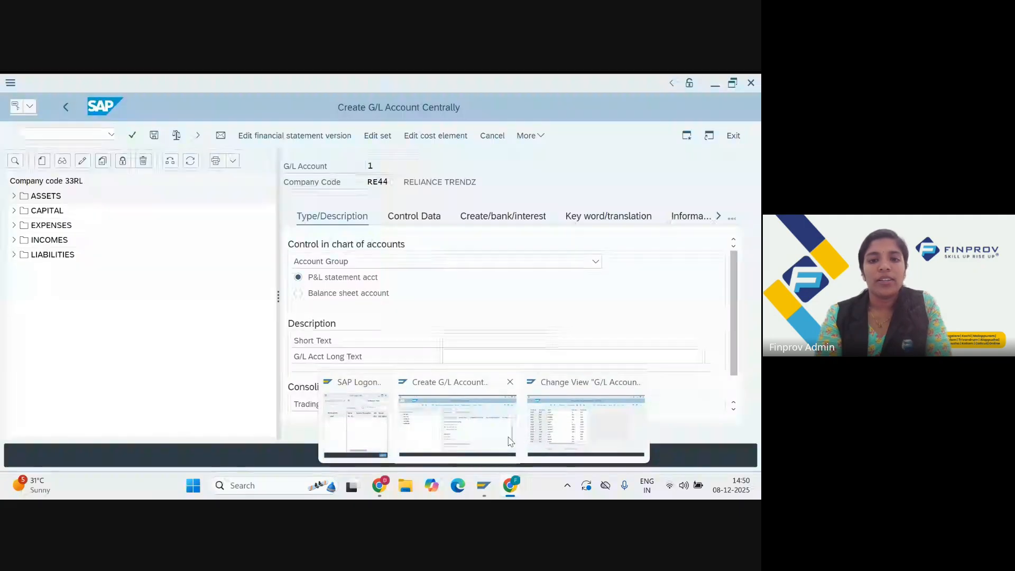
{"action": "left_click", "coordinate": [496, 436]}
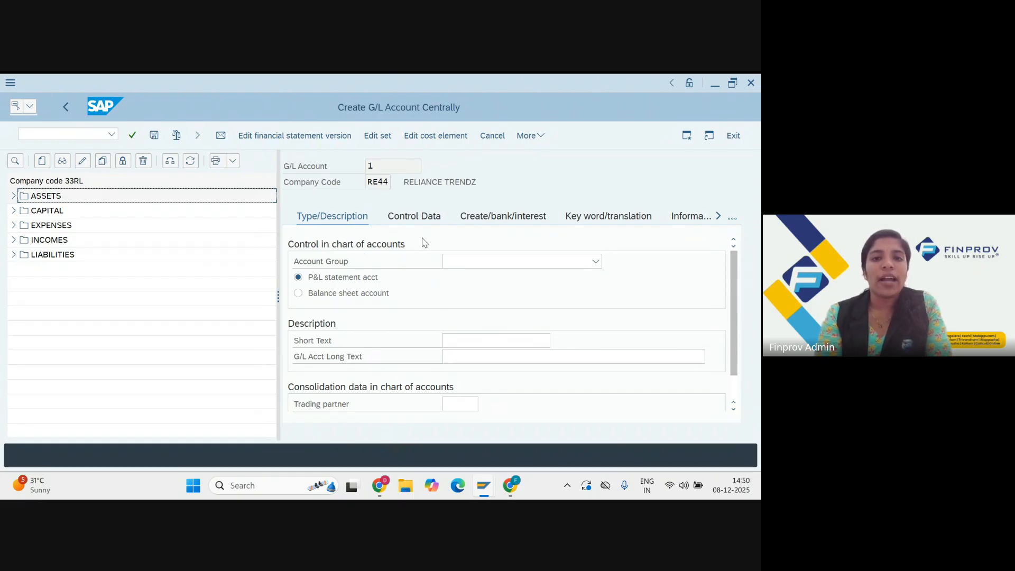
- Assign the G/L account to the ASSET account group and classify it as a balance sheet account
{"action": "left_click", "coordinate": [487, 265]}
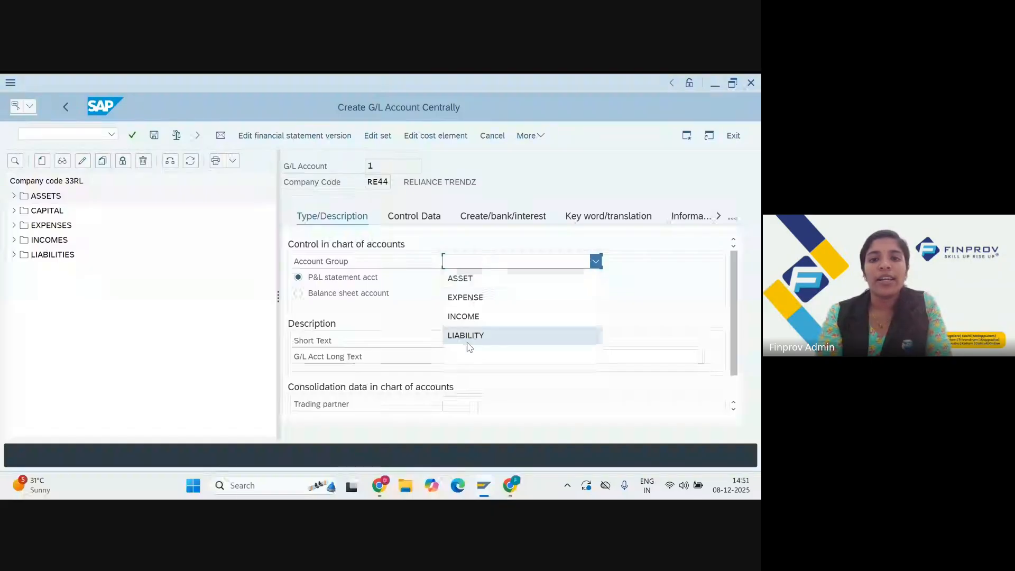
{"action": "left_click", "coordinate": [468, 286]}
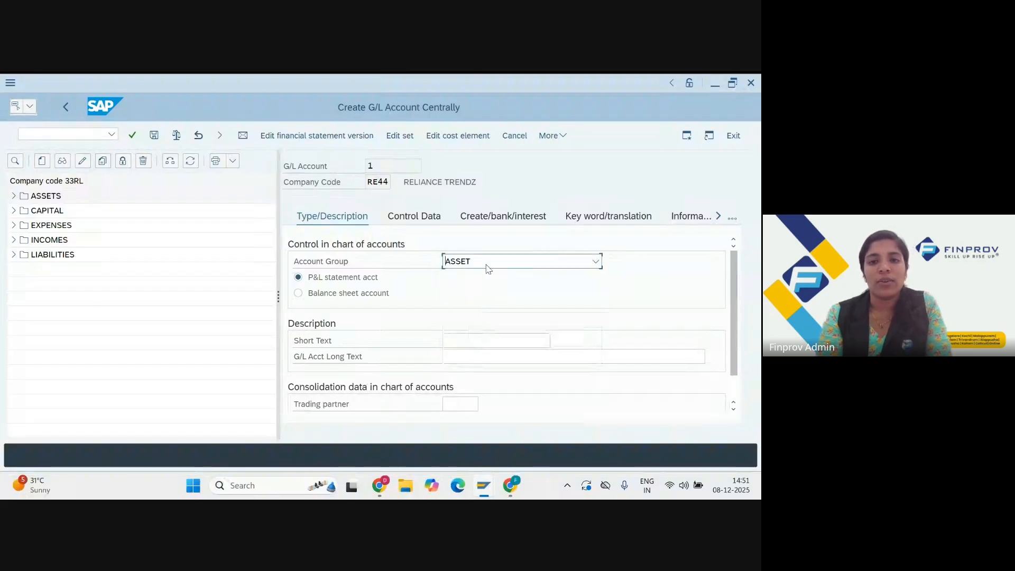
{"action": "left_click", "coordinate": [491, 267]}
{"action": "left_click", "coordinate": [491, 267]}
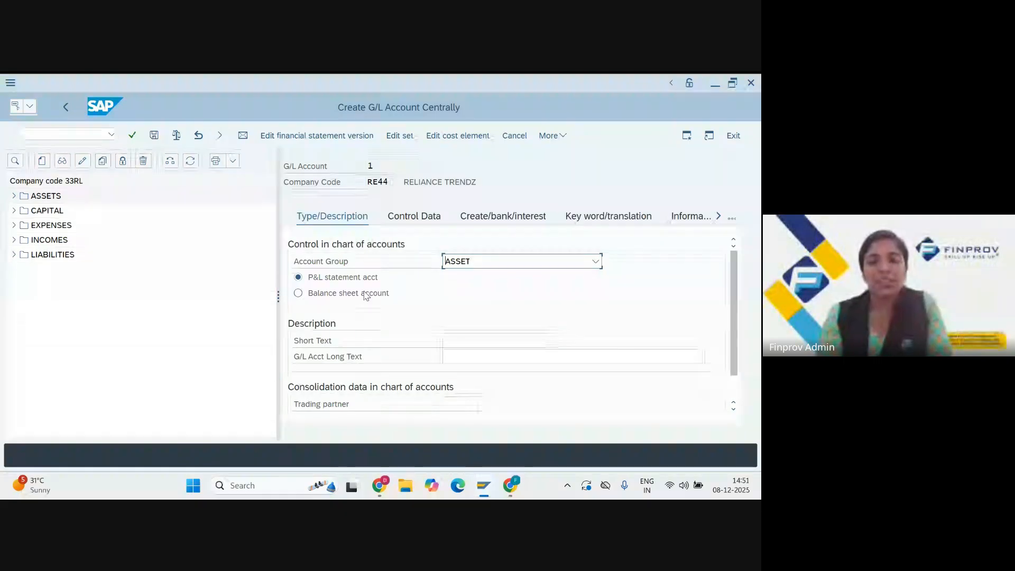
{"action": "left_click", "coordinate": [298, 294]}
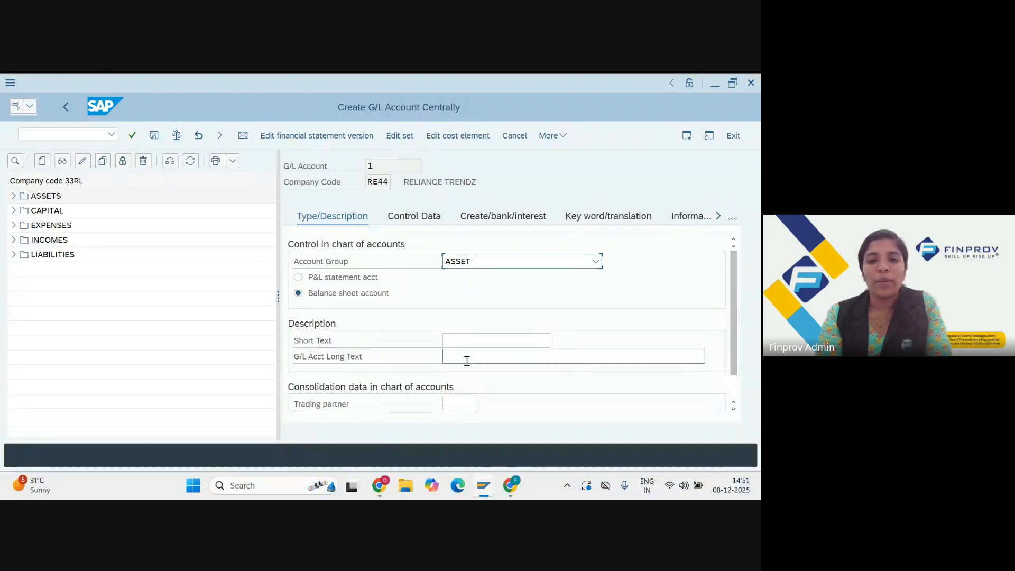
- Enter "bank" as both the short text and the G/L account long text
{"action": "left_click", "coordinate": [479, 347]}
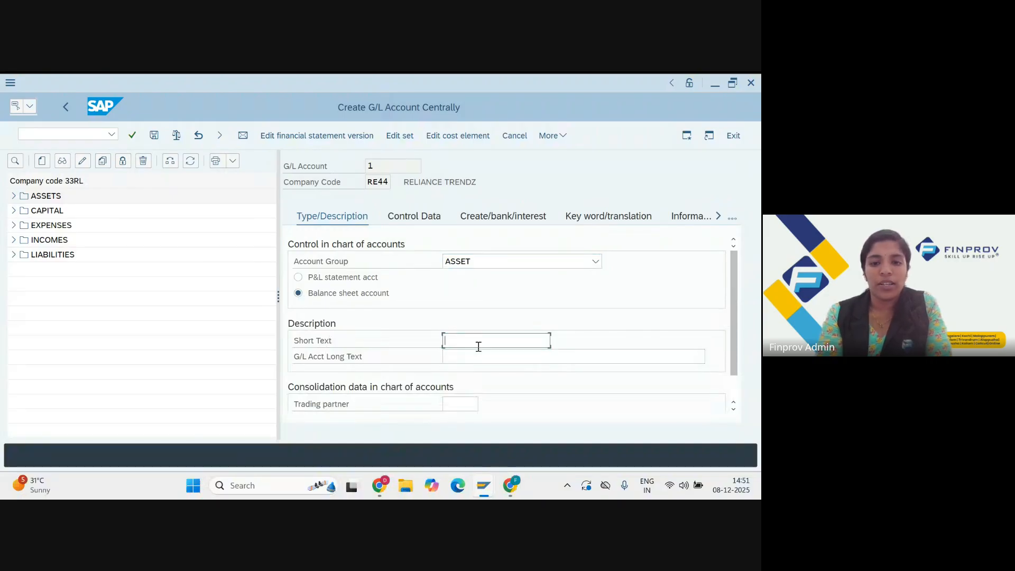
{"action": "type", "text": "ba"}
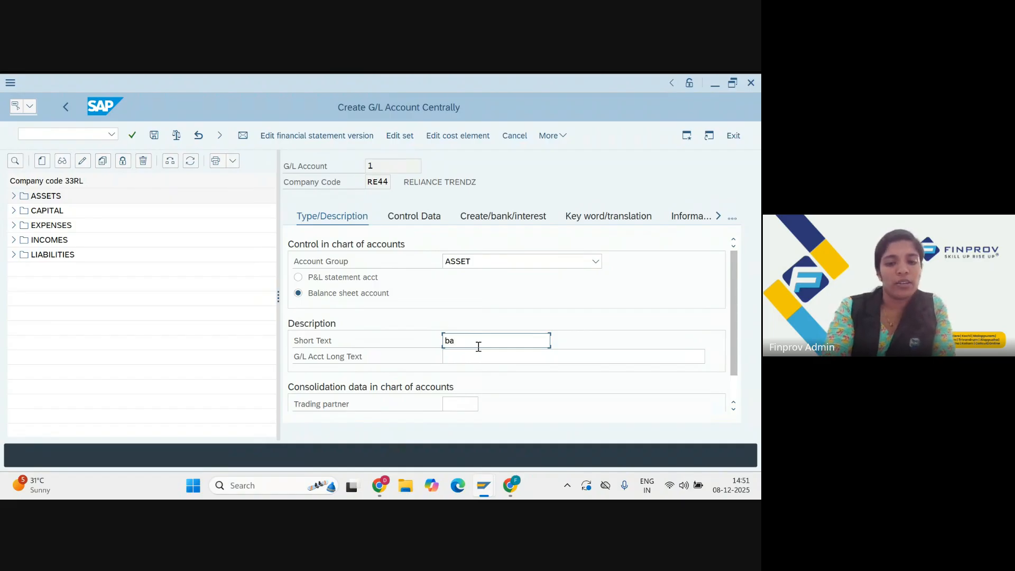
{"action": "type", "text": "nk"}
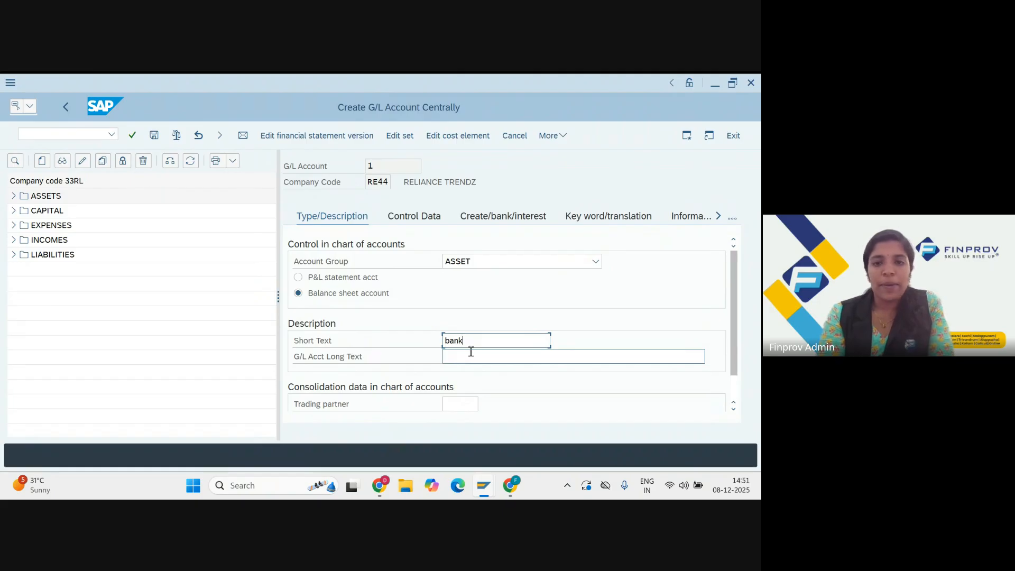
{"action": "left_click", "coordinate": [467, 356]}
{"action": "type", "text": "b"}
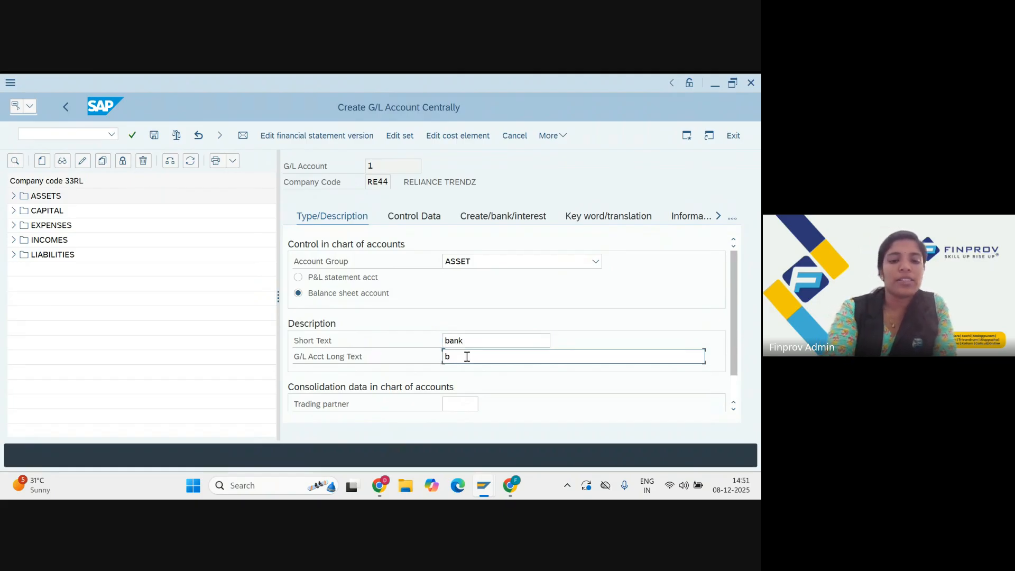
{"action": "type", "text": "ank"}
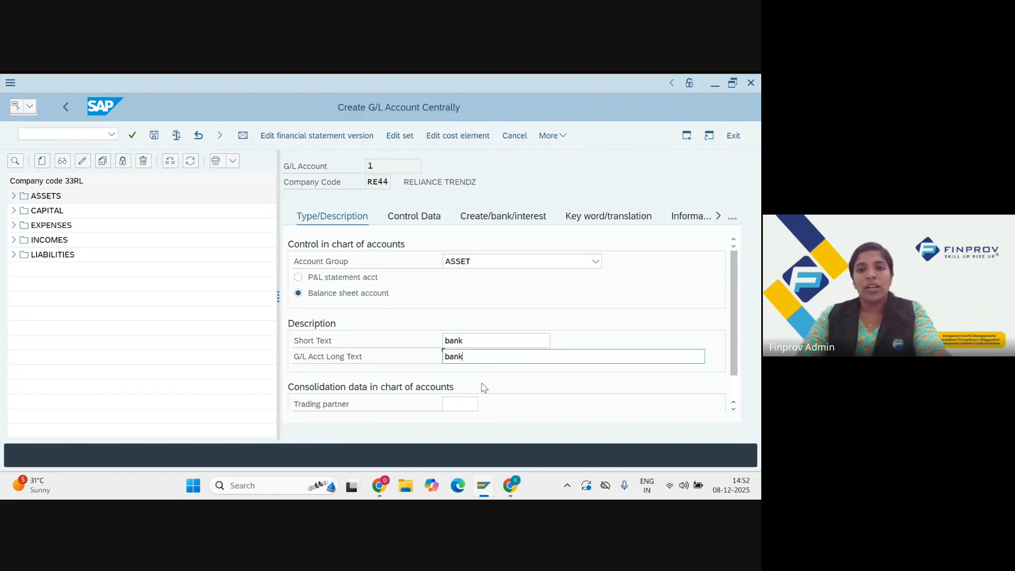
- Check the participants' reactions in Google Meet, return to SAP and review the type and description data of the bank account
{"action": "key", "text": "alt+Tab"}
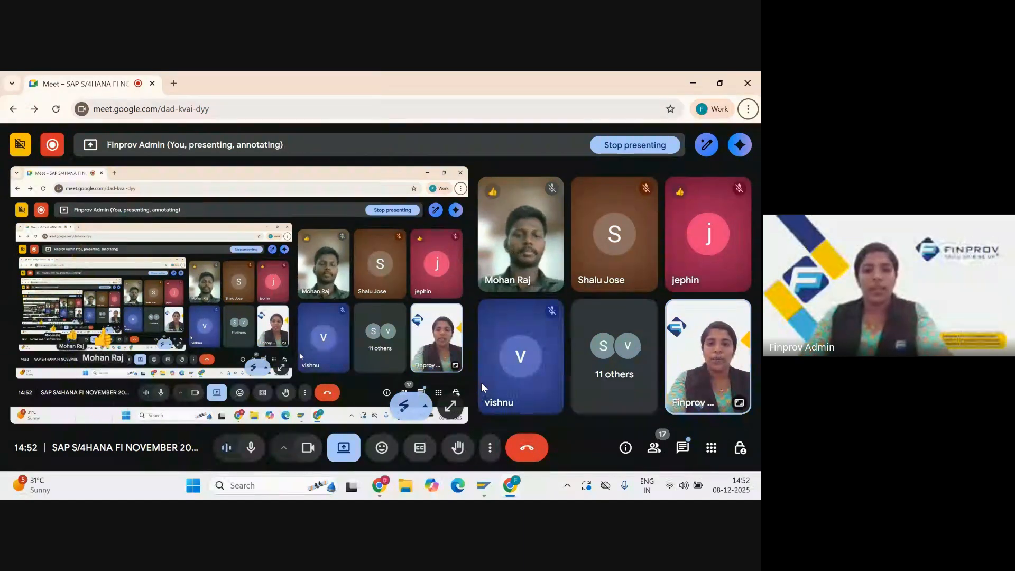
{"action": "key", "text": "alt+Tab"}
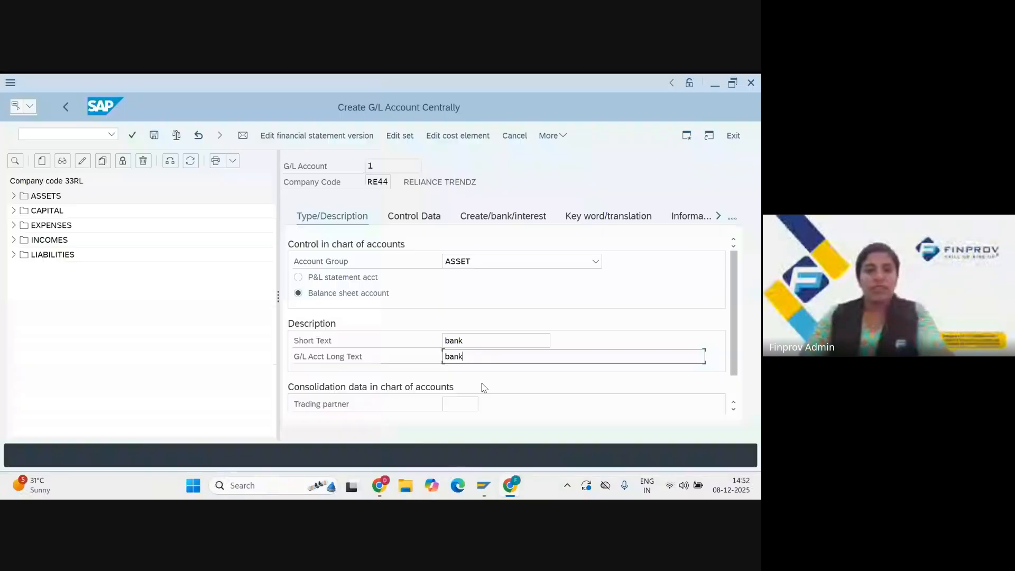
{"action": "scroll", "coordinate": [483, 389], "scroll_direction": "down", "scroll_amount": 2}
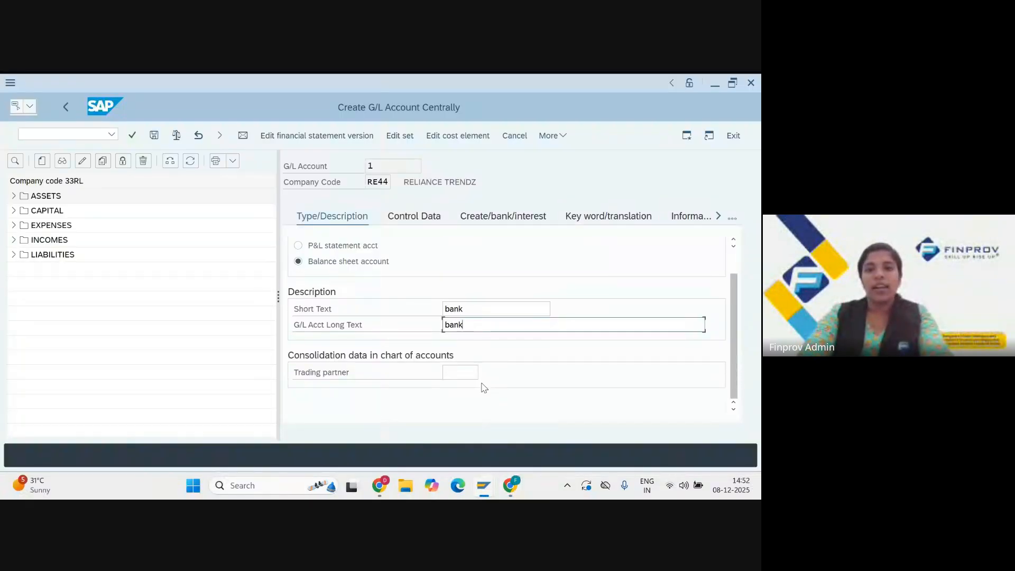
{"action": "scroll", "coordinate": [483, 388], "scroll_direction": "up", "scroll_amount": 2}
{"action": "scroll", "coordinate": [483, 389], "scroll_direction": "down", "scroll_amount": 2}
{"action": "scroll", "coordinate": [483, 388], "scroll_direction": "up", "scroll_amount": 2}
{"action": "scroll", "coordinate": [483, 388], "scroll_direction": "down", "scroll_amount": 2}
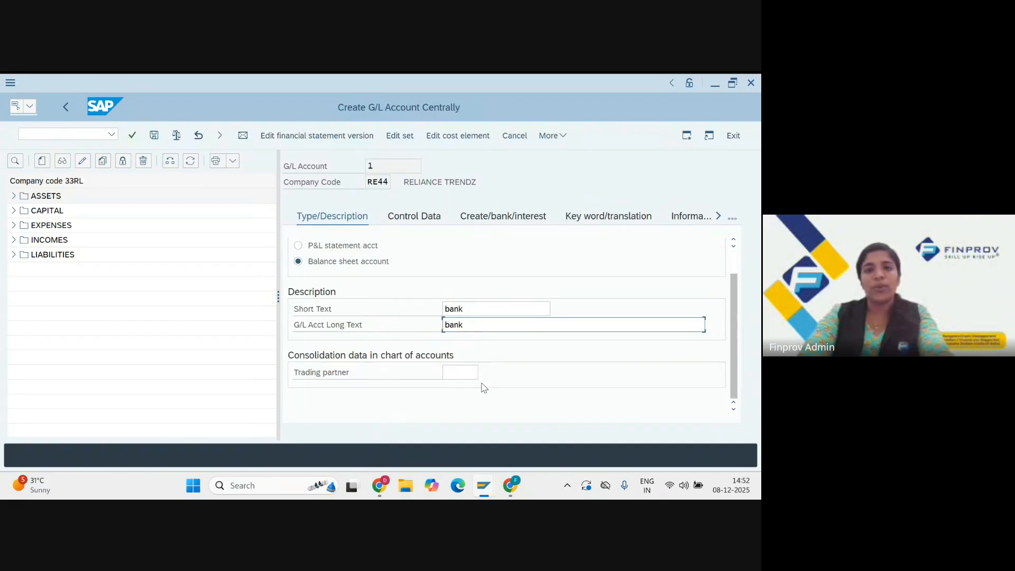
{"action": "scroll", "coordinate": [483, 388], "scroll_direction": "up", "scroll_amount": 2}
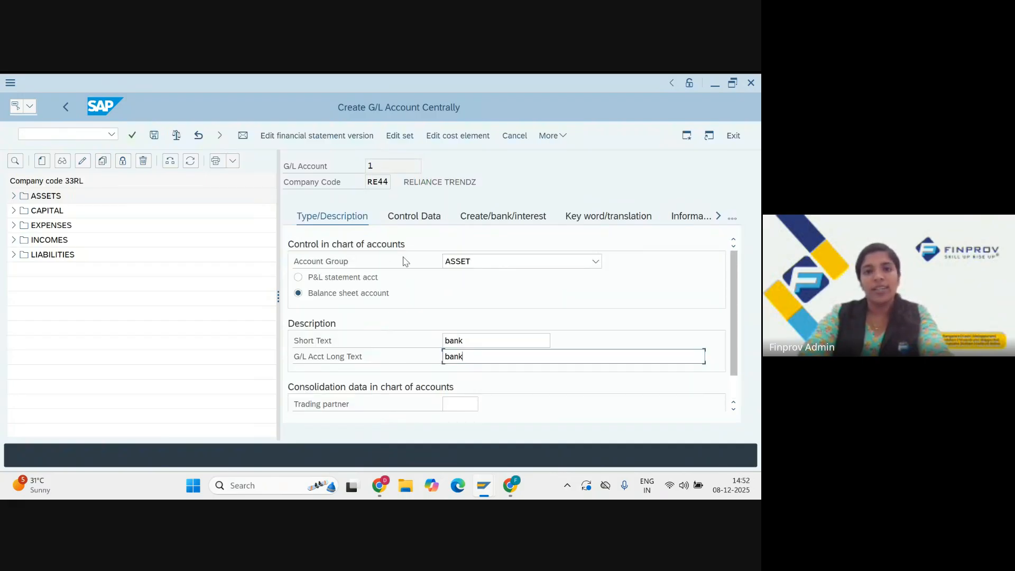
- Enable Balances in Local Crcy Only in the account's control data, and check the Google Meet call before returning to SAP
{"action": "left_click", "coordinate": [412, 217]}
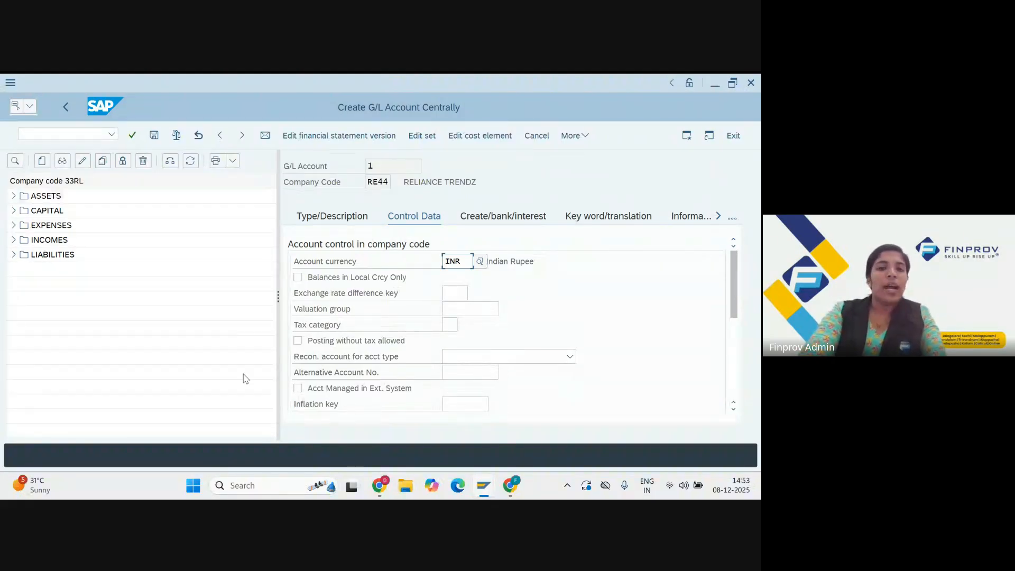
{"action": "left_click", "coordinate": [298, 280]}
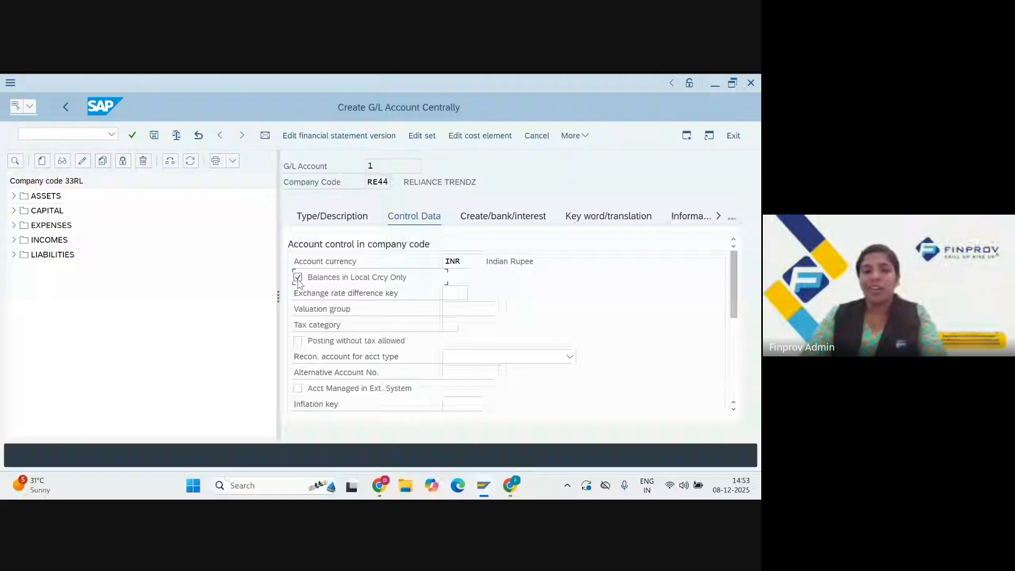
{"action": "key", "text": "alt+Tab"}
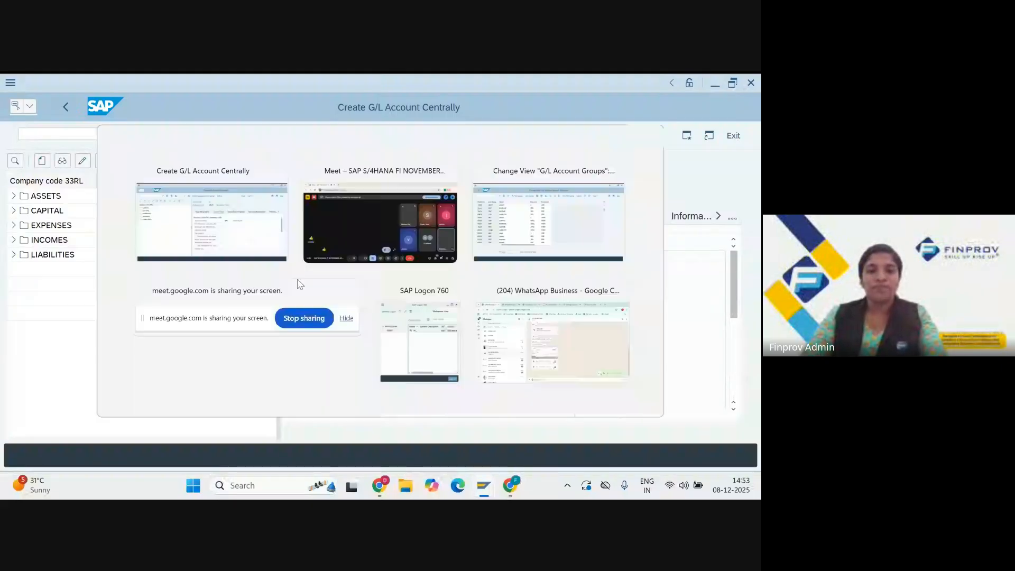
{"action": "key", "text": "alt+Tab"}
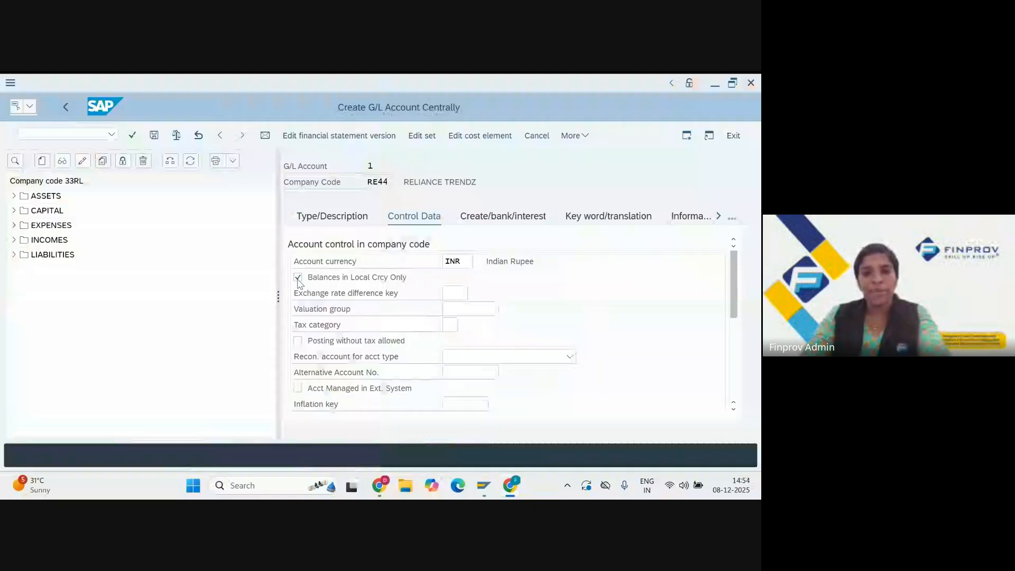
- Enable Line Item Display under Account Management in Company Code
{"action": "scroll", "coordinate": [299, 284], "scroll_direction": "down", "scroll_amount": 1}
{"action": "scroll", "coordinate": [302, 343], "scroll_direction": "down", "scroll_amount": 2}
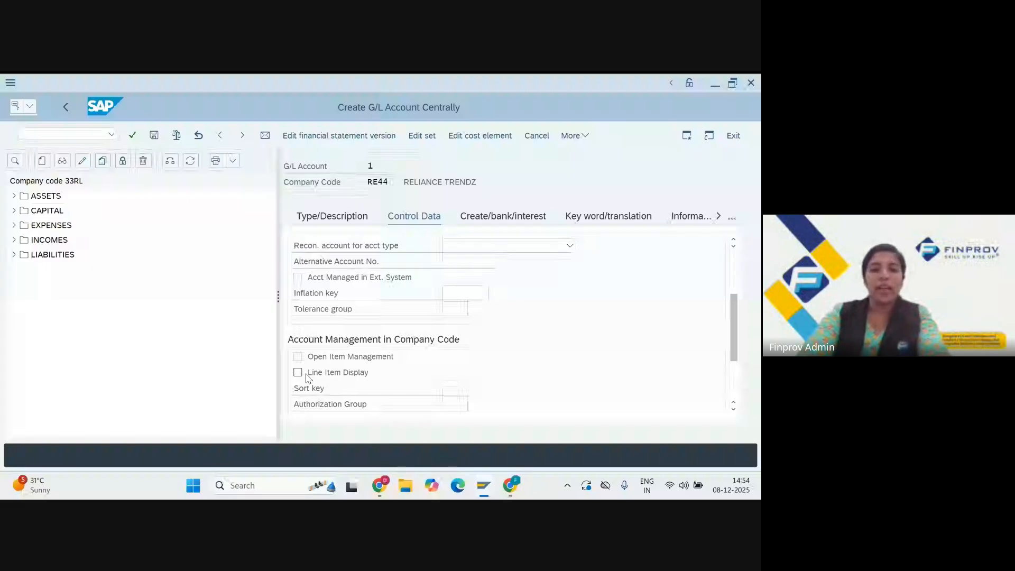
{"action": "scroll", "coordinate": [307, 377], "scroll_direction": "up", "scroll_amount": 3}
{"action": "scroll", "coordinate": [307, 376], "scroll_direction": "down", "scroll_amount": 3}
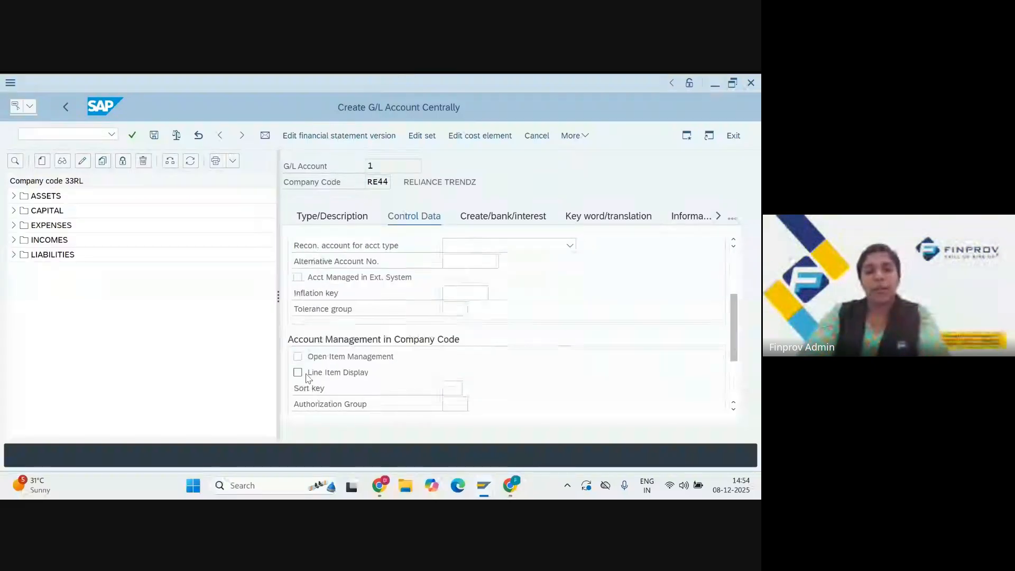
{"action": "scroll", "coordinate": [307, 377], "scroll_direction": "down", "scroll_amount": 2}
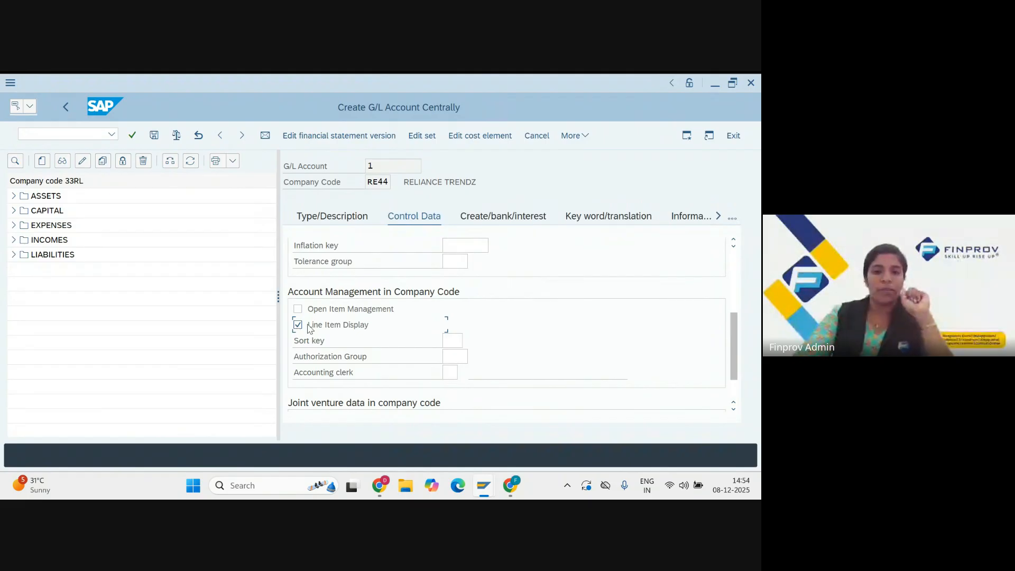
- Set the account's sort key to 001 (Posting date)
{"action": "left_click", "coordinate": [456, 339]}
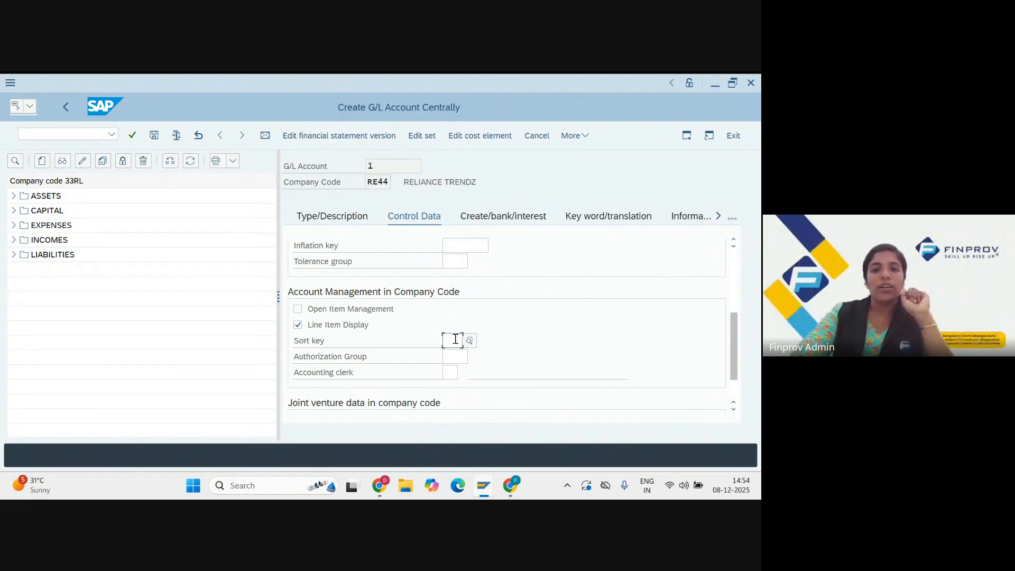
{"action": "type", "text": "000"}
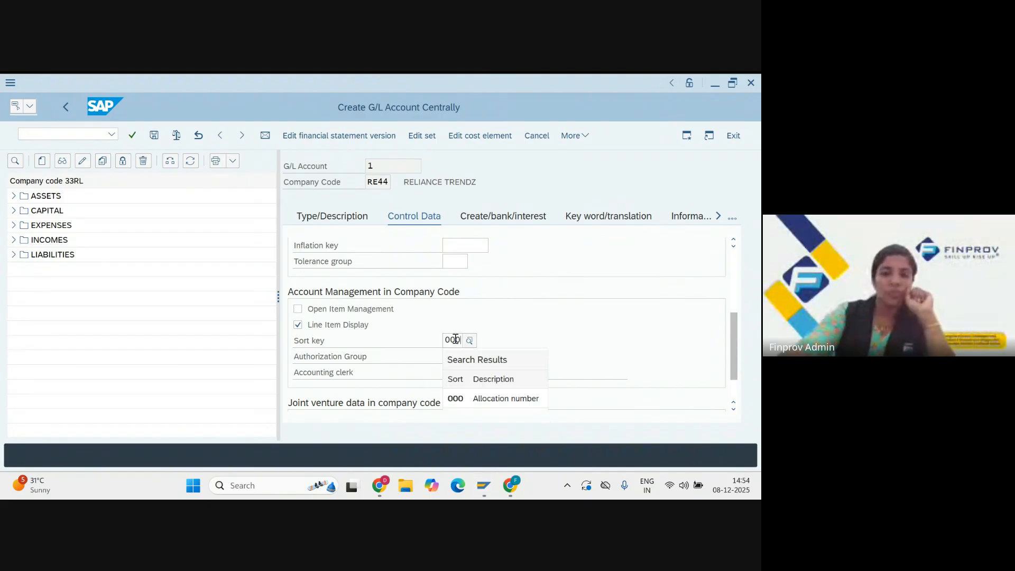
{"action": "key", "text": "BackSpace"}
{"action": "type", "text": "1"}
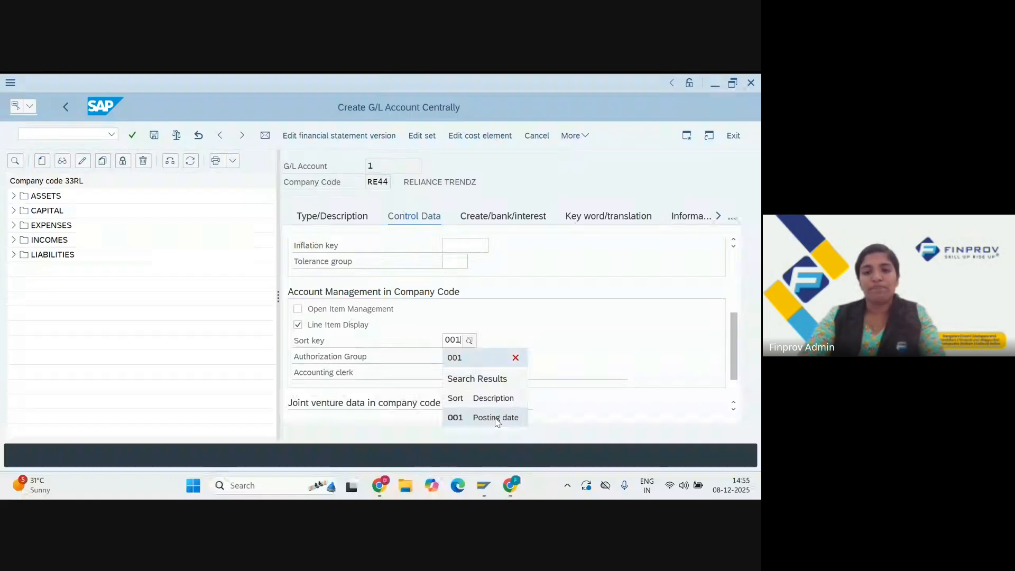
{"action": "left_click", "coordinate": [496, 418]}
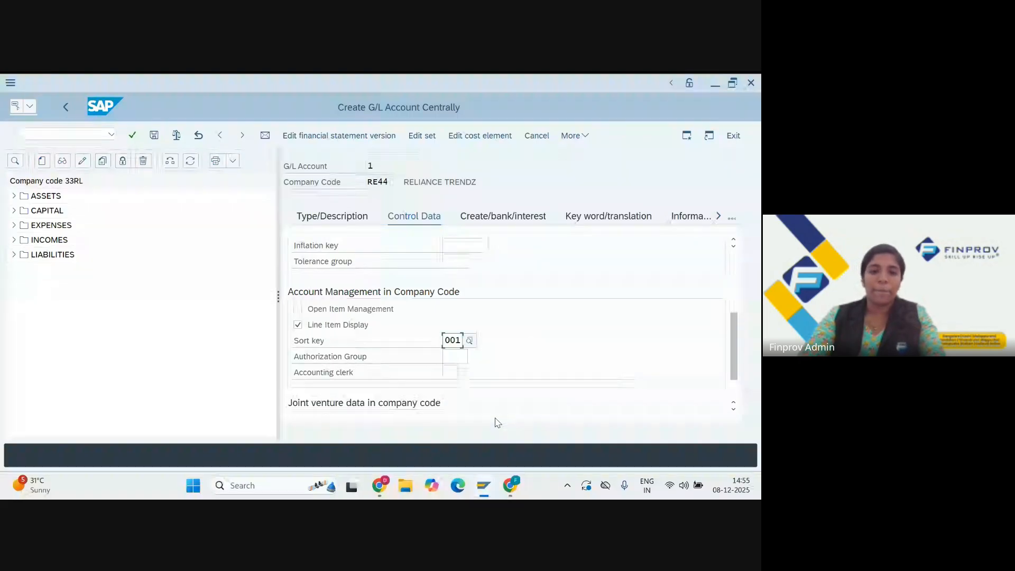
- Review the account's control data from the joint venture section back to the Balances in Local Crcy Only setting
{"action": "scroll", "coordinate": [511, 341], "scroll_direction": "down", "scroll_amount": 1}
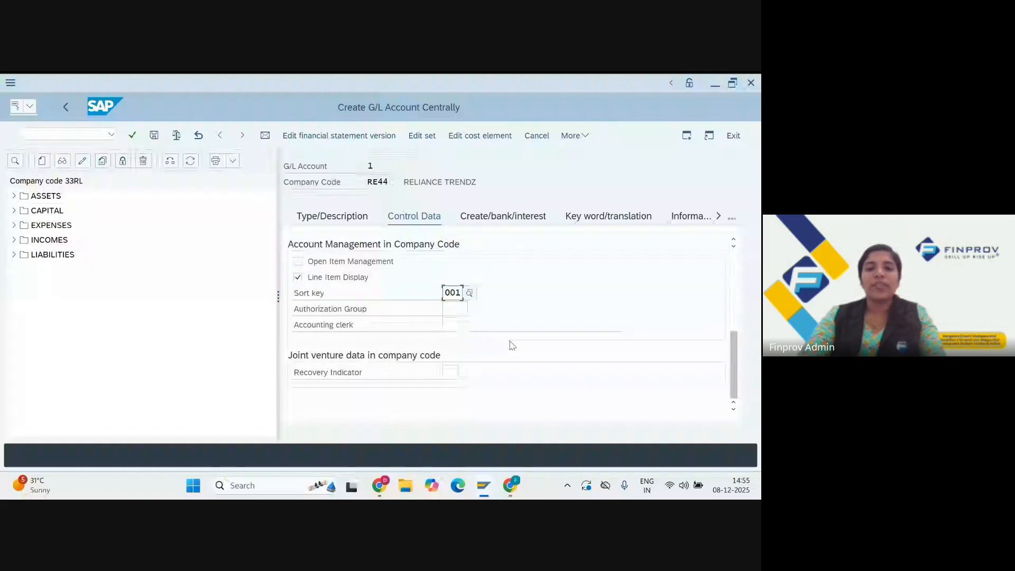
{"action": "scroll", "coordinate": [512, 346], "scroll_direction": "up", "scroll_amount": 5}
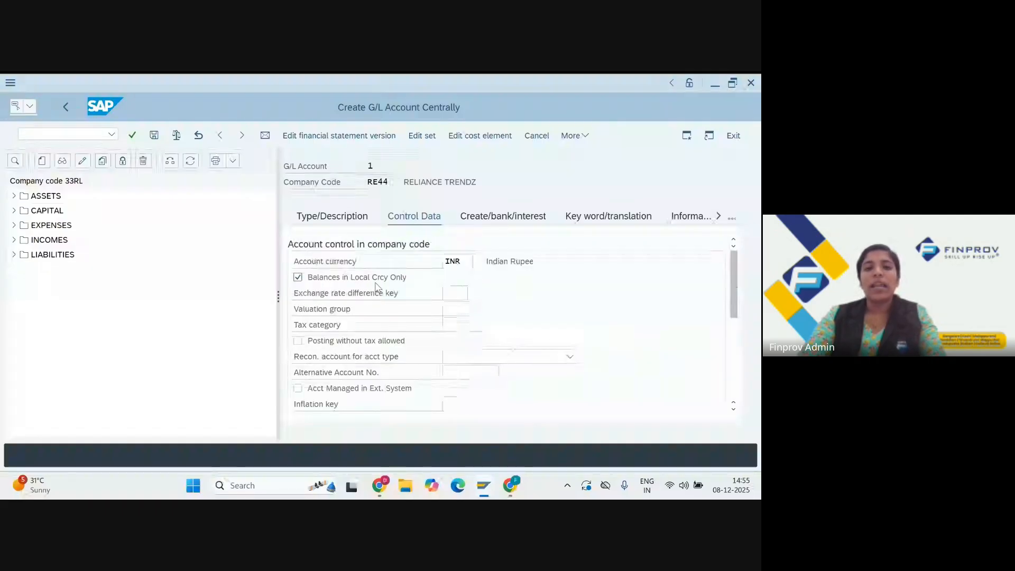
{"action": "left_click", "coordinate": [298, 277]}
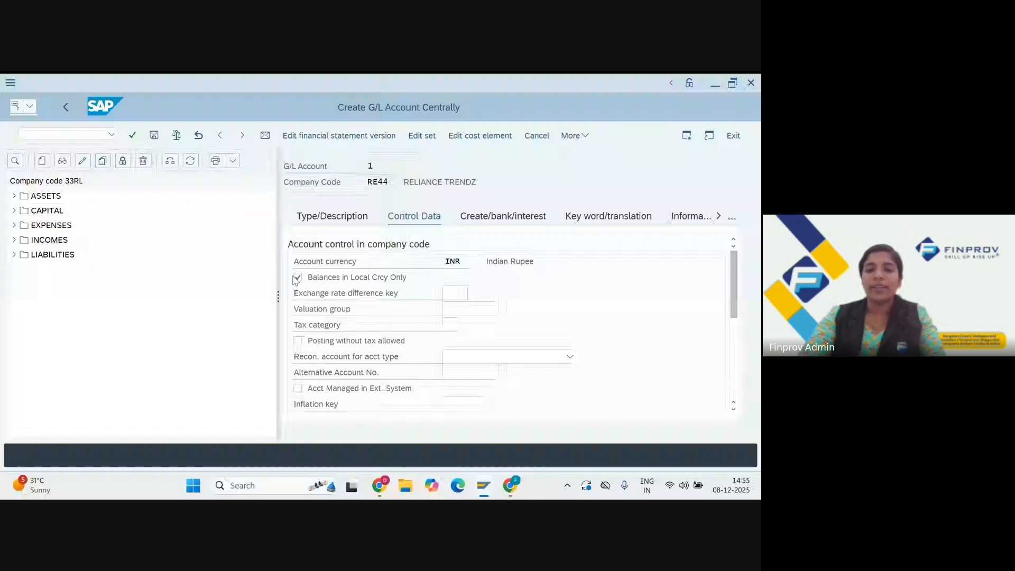
- Recheck the account's control data down to the sort key, and check the Google Meet call before returning to SAP
{"action": "left_click", "coordinate": [298, 277]}
{"action": "scroll", "coordinate": [311, 281], "scroll_direction": "down", "scroll_amount": 3}
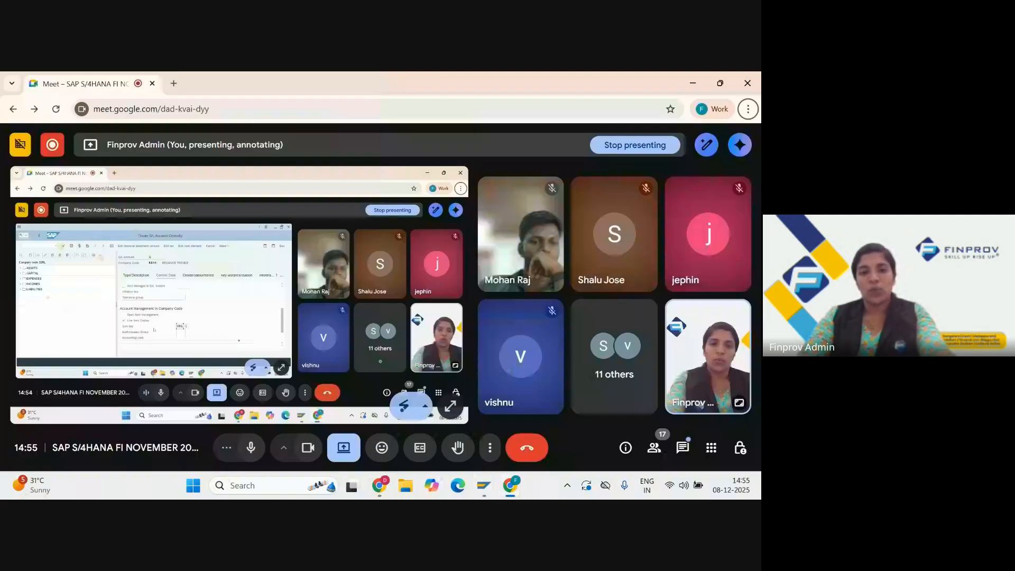
{"action": "key", "text": "alt+Tab"}
{"action": "key", "text": "alt+Tab"}
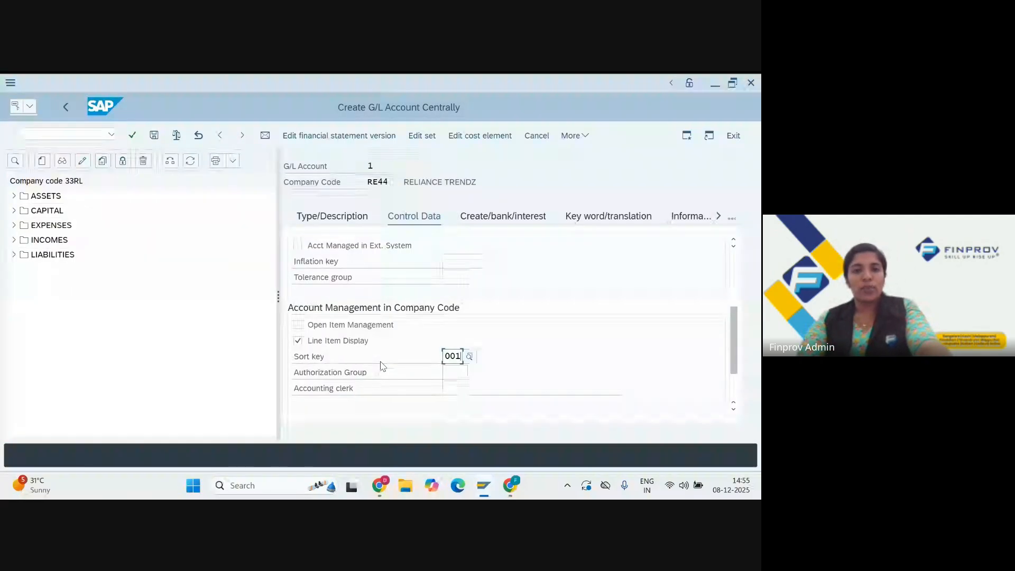
{"action": "key", "text": "alt+Tab"}
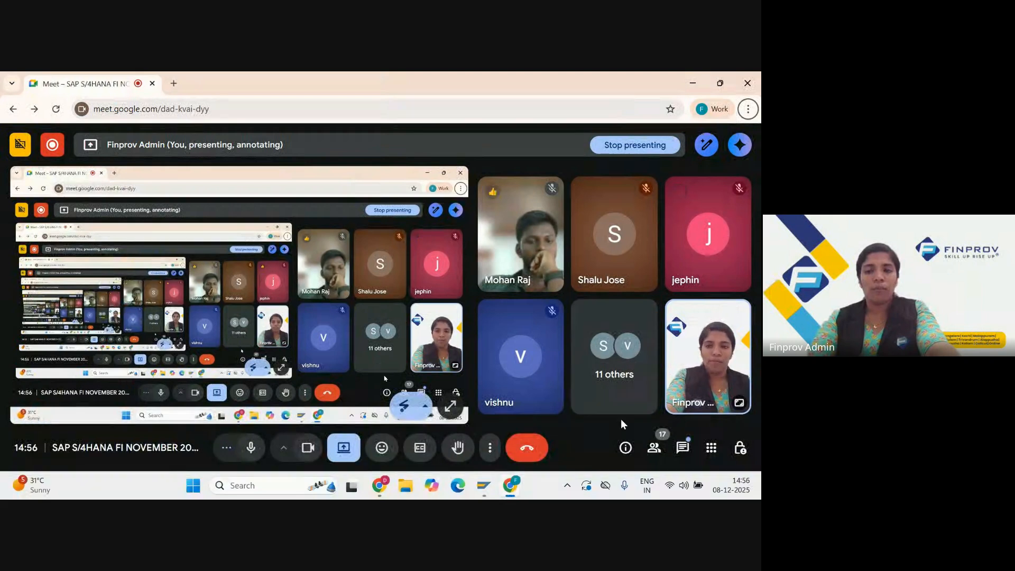
{"action": "key", "text": "alt+Tab"}
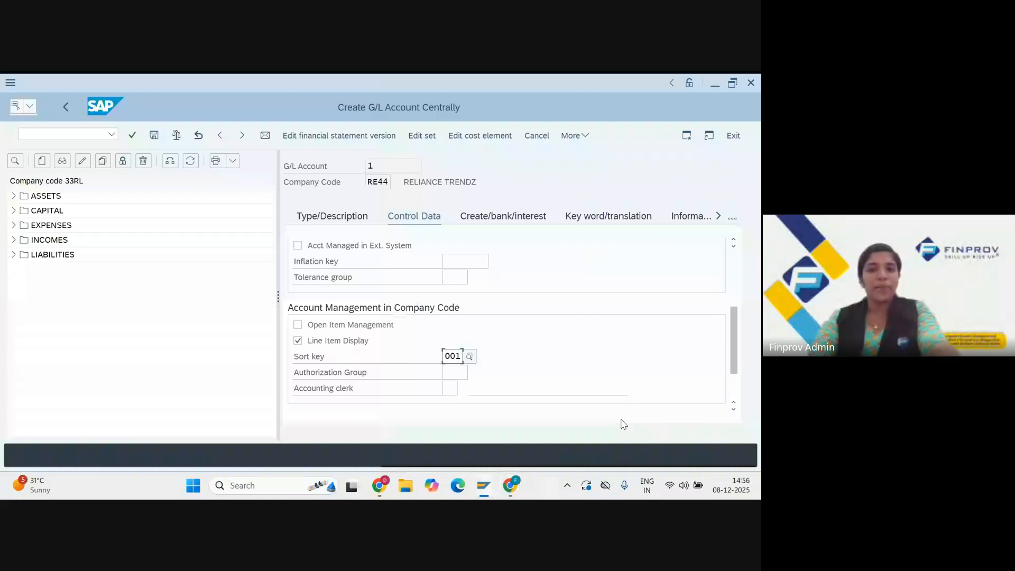
- Set the account's field status group to G001, General (with text, assignment), in the document creation control
{"action": "left_click", "coordinate": [499, 220]}
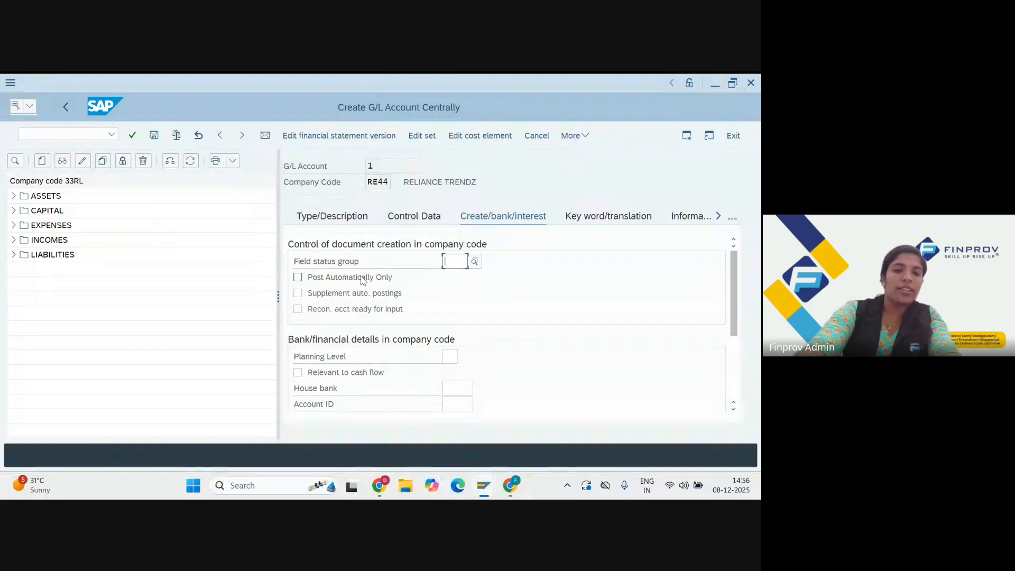
{"action": "type", "text": "g"}
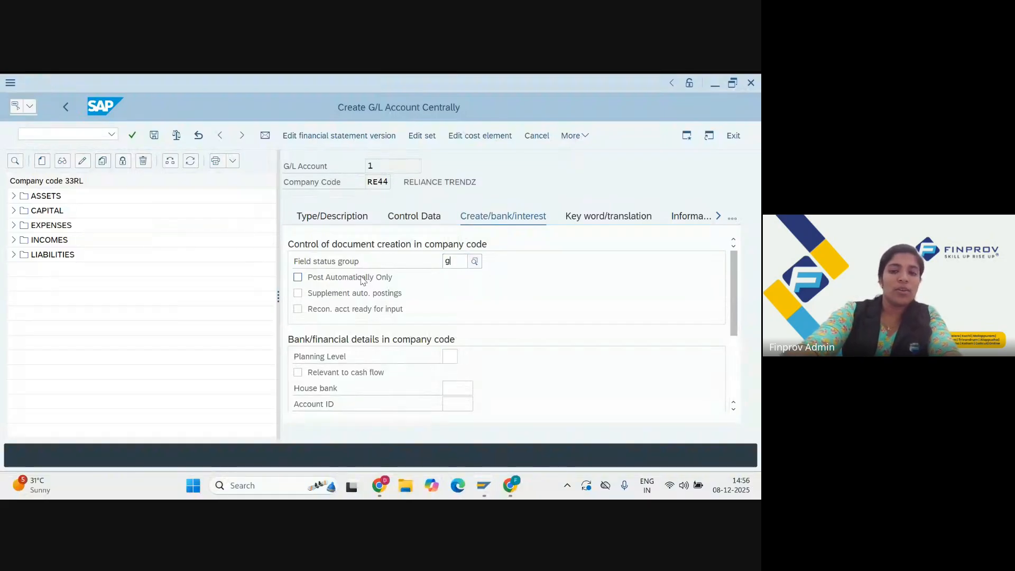
{"action": "type", "text": "001"}
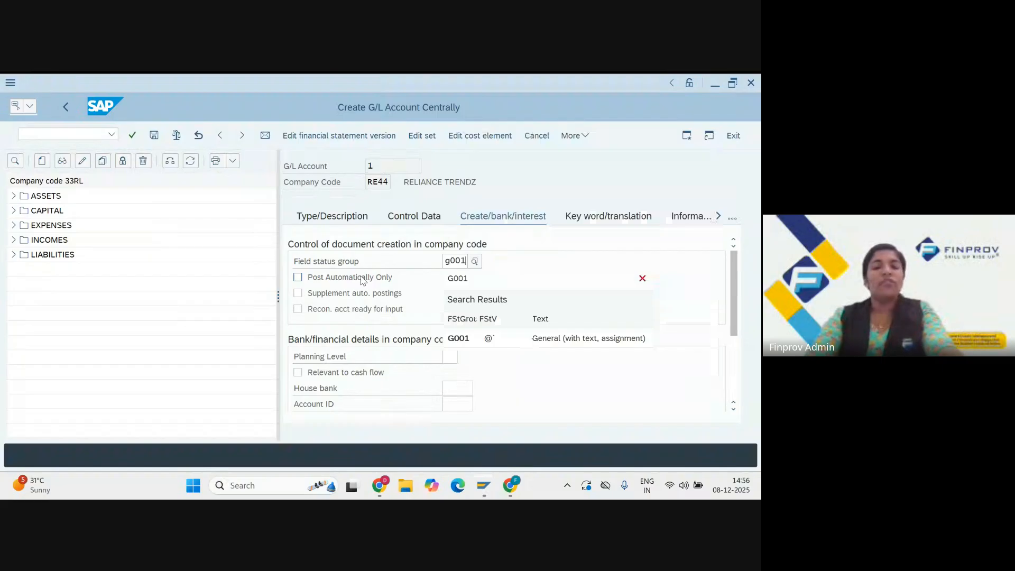
{"action": "left_click", "coordinate": [447, 341]}
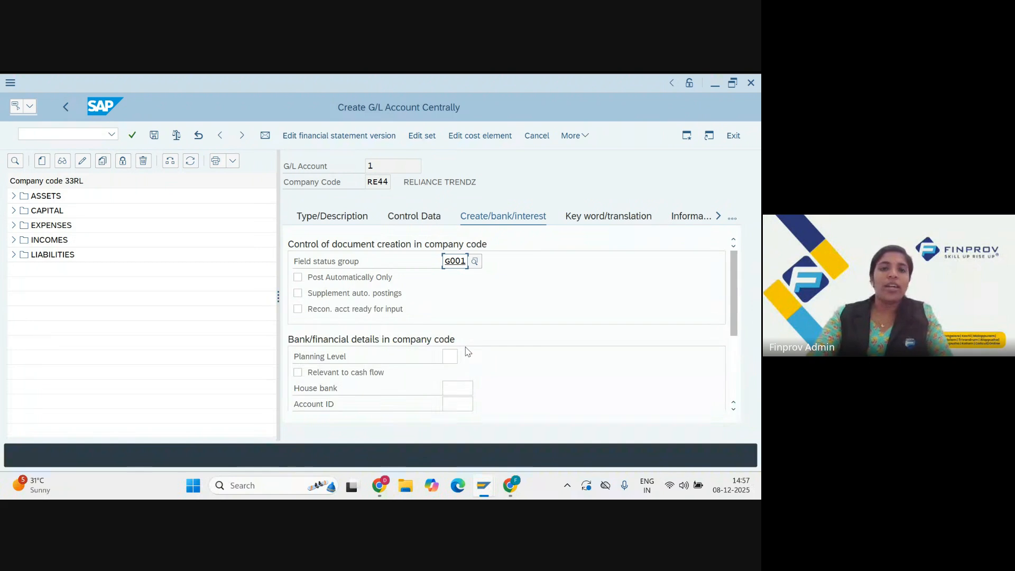
- Review the bank account's type and description, control data, and document creation settings
{"action": "left_click", "coordinate": [314, 222]}
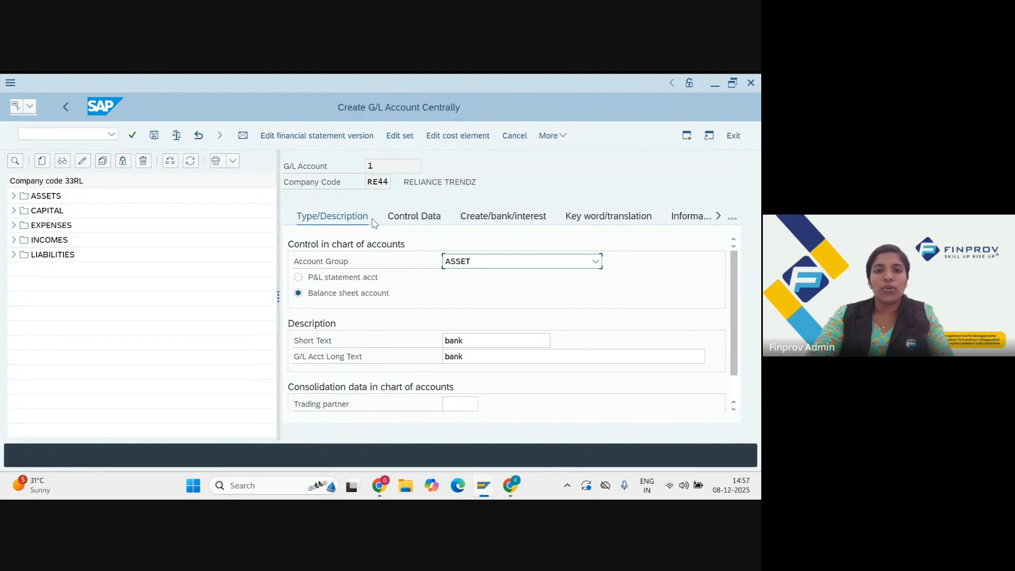
{"action": "left_click", "coordinate": [417, 224]}
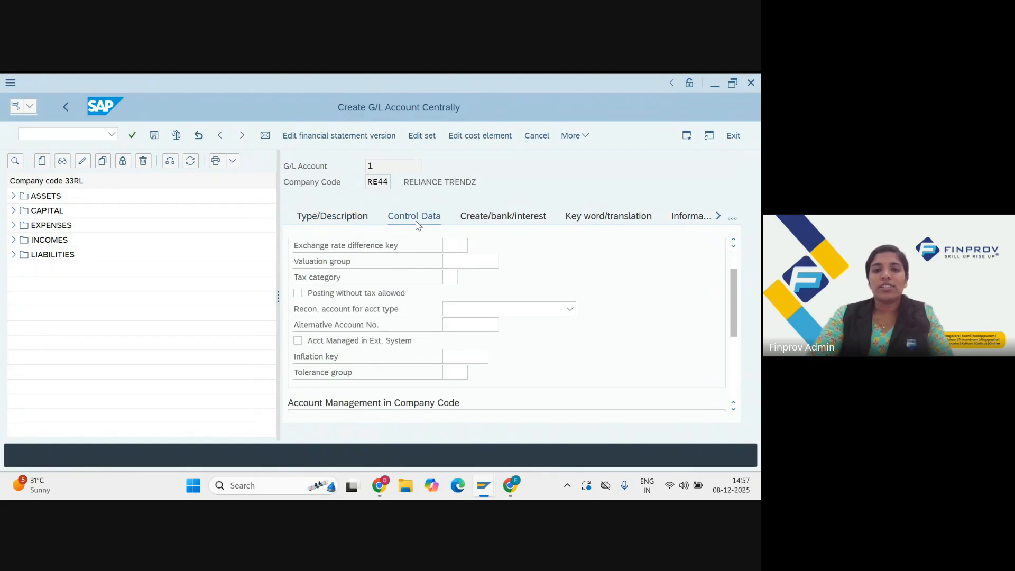
{"action": "scroll", "coordinate": [397, 327], "scroll_direction": "up", "scroll_amount": 1}
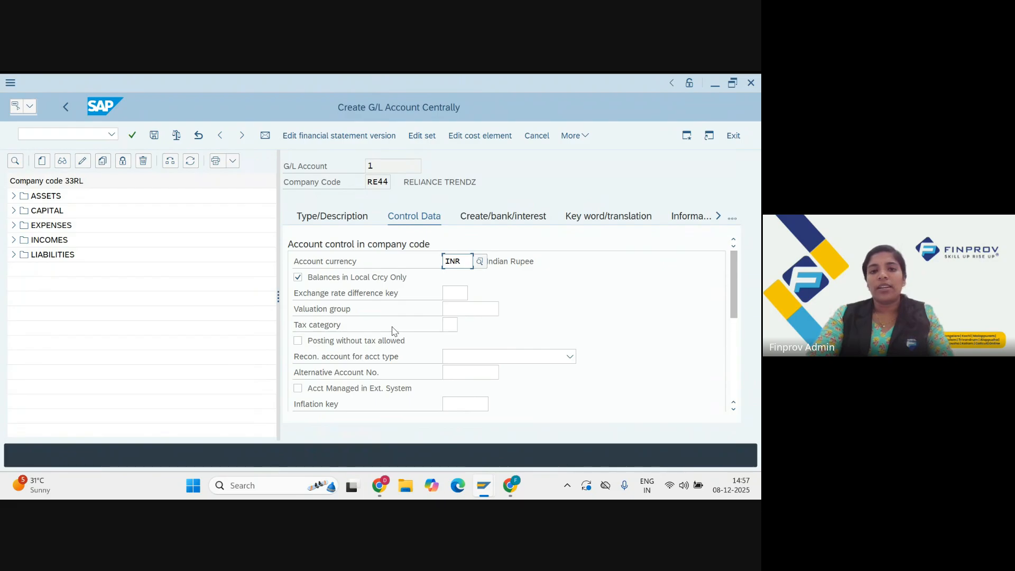
{"action": "scroll", "coordinate": [393, 331], "scroll_direction": "down", "scroll_amount": 3}
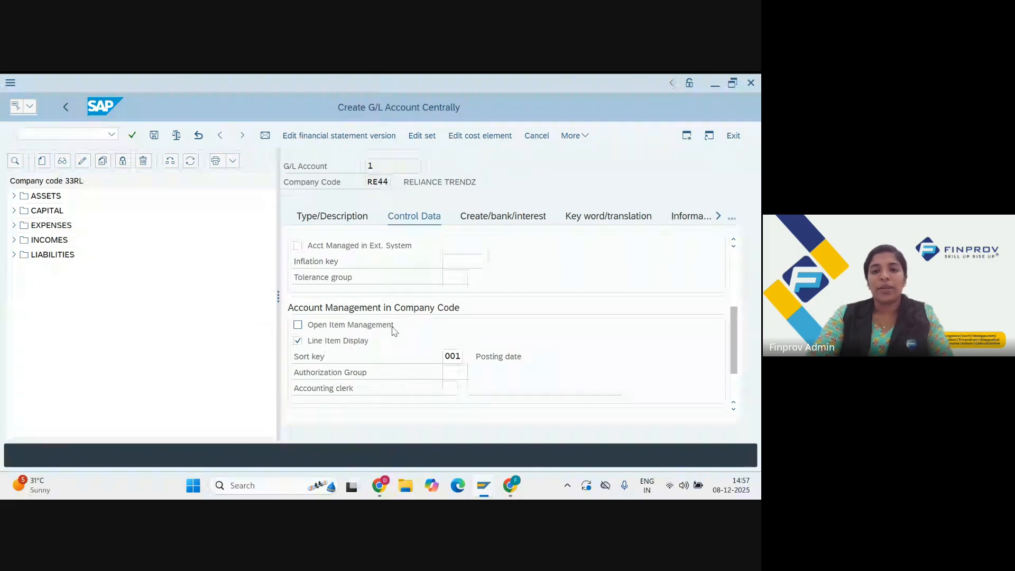
{"action": "left_click", "coordinate": [515, 219]}
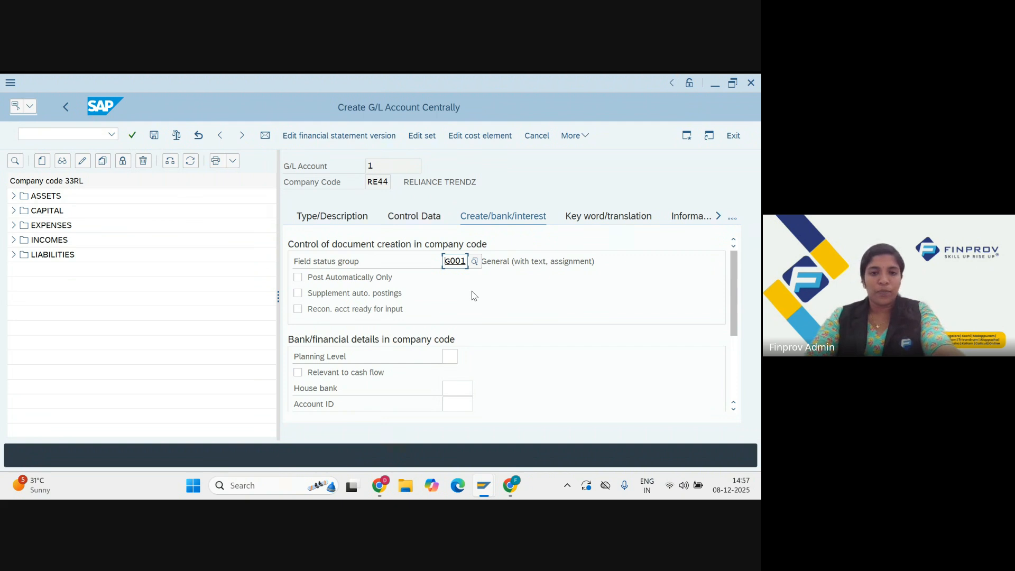
- Check the Google Meet call, return to SAP and save the bank G/L account
{"action": "key", "text": "alt+Tab"}
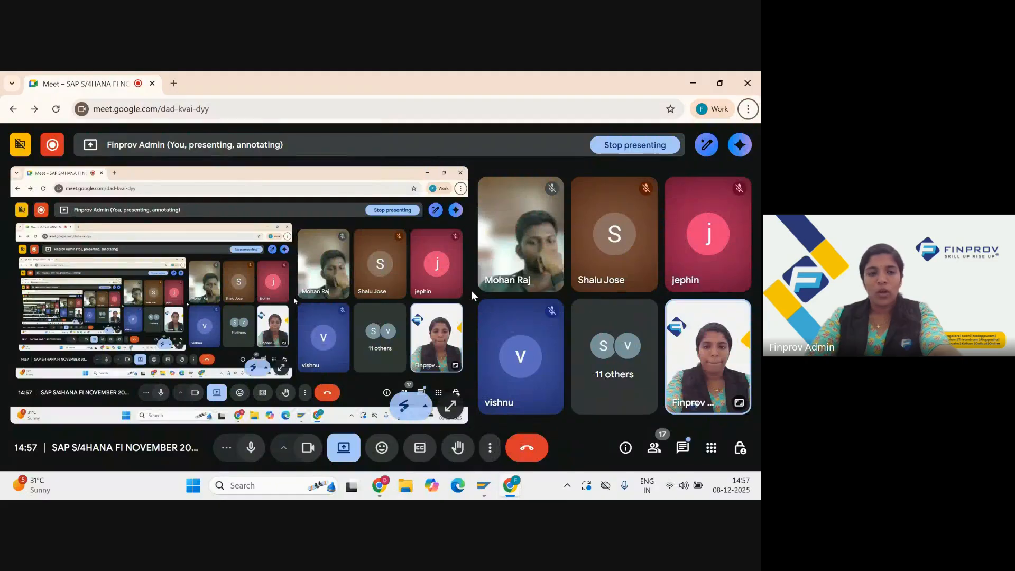
{"action": "key", "text": "alt+Tab"}
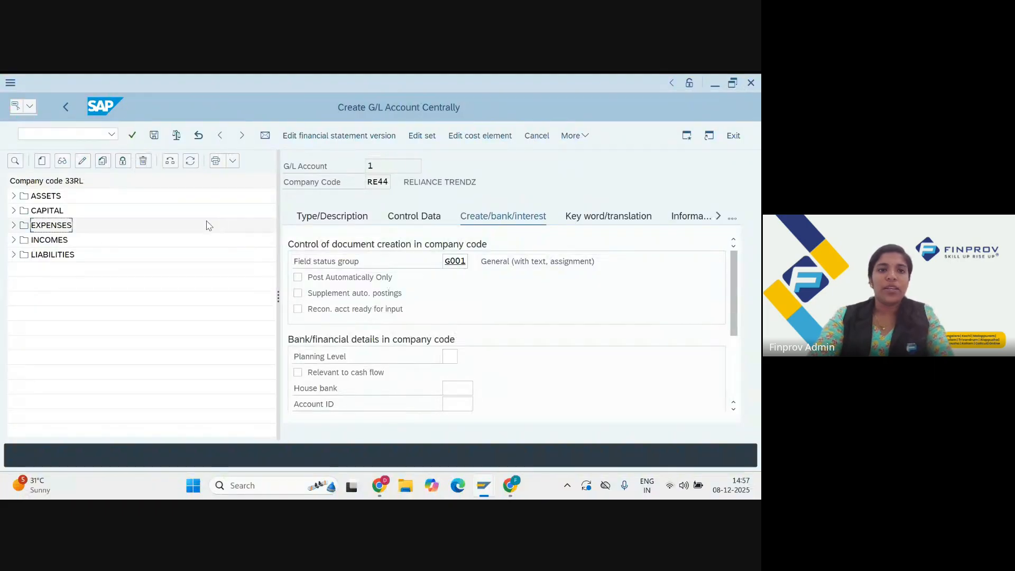
{"action": "left_click", "coordinate": [154, 136]}
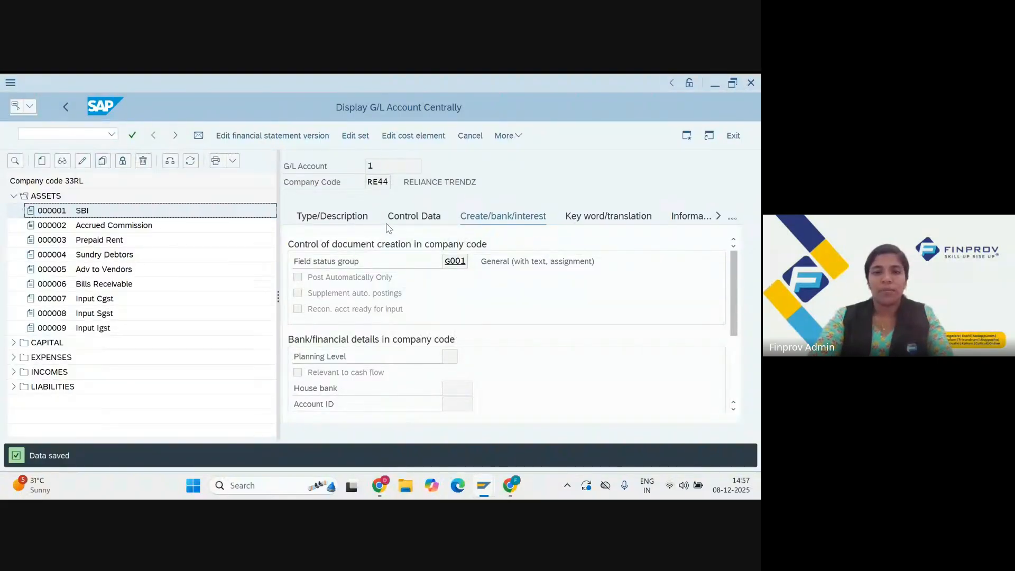
- Try to create G/L account 1 in company code RE44 again, and close the creation dialogs
{"action": "left_click", "coordinate": [42, 161]}
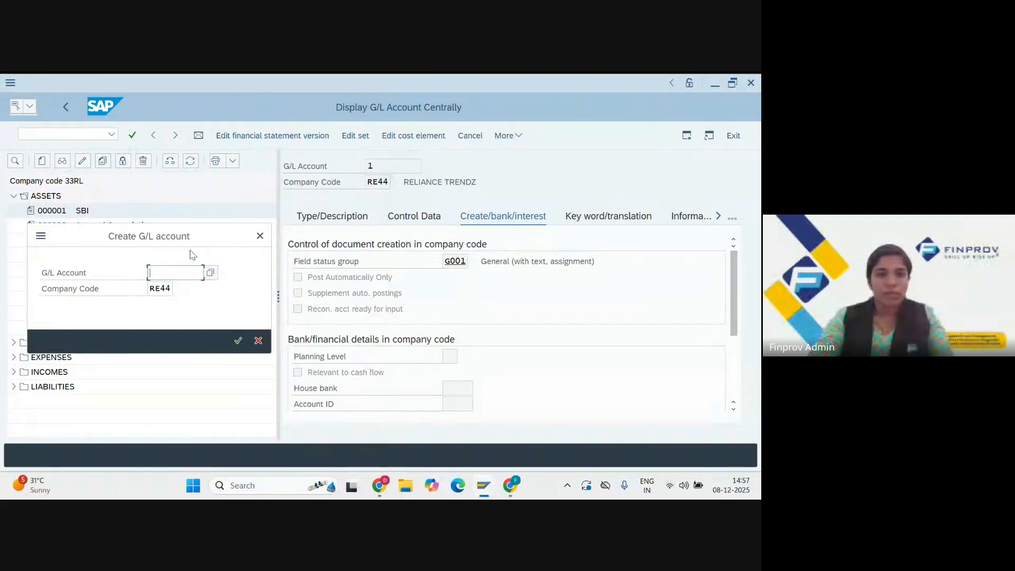
{"action": "left_click", "coordinate": [172, 290]}
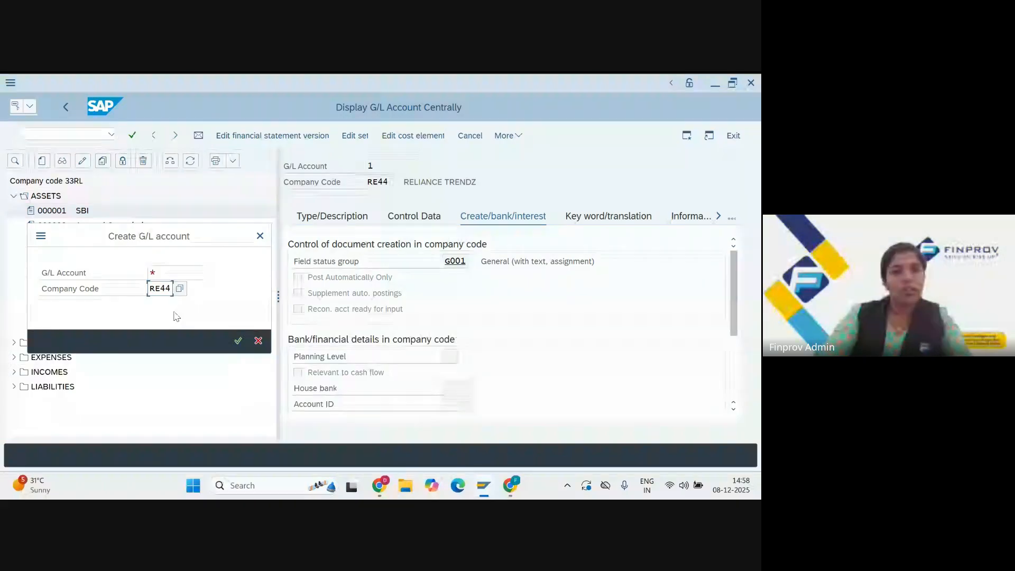
{"action": "left_click", "coordinate": [174, 270]}
{"action": "type", "text": "1"}
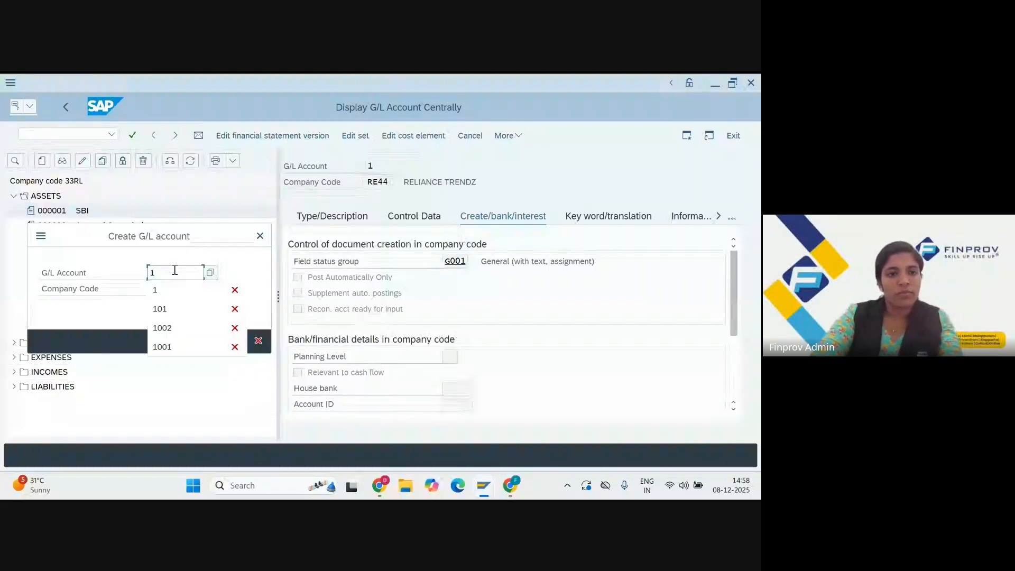
{"action": "left_click", "coordinate": [164, 291]}
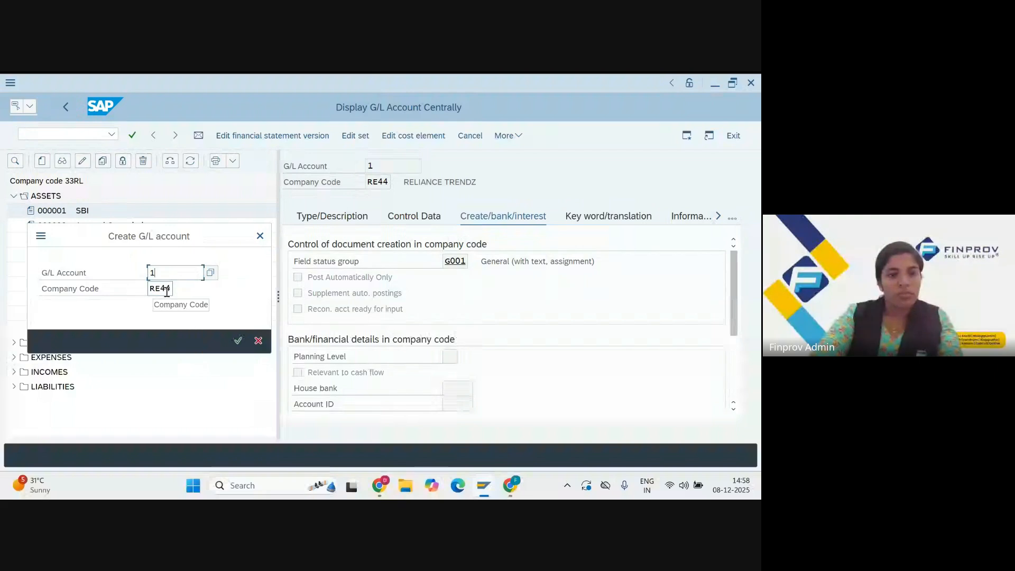
{"action": "left_click", "coordinate": [172, 290]}
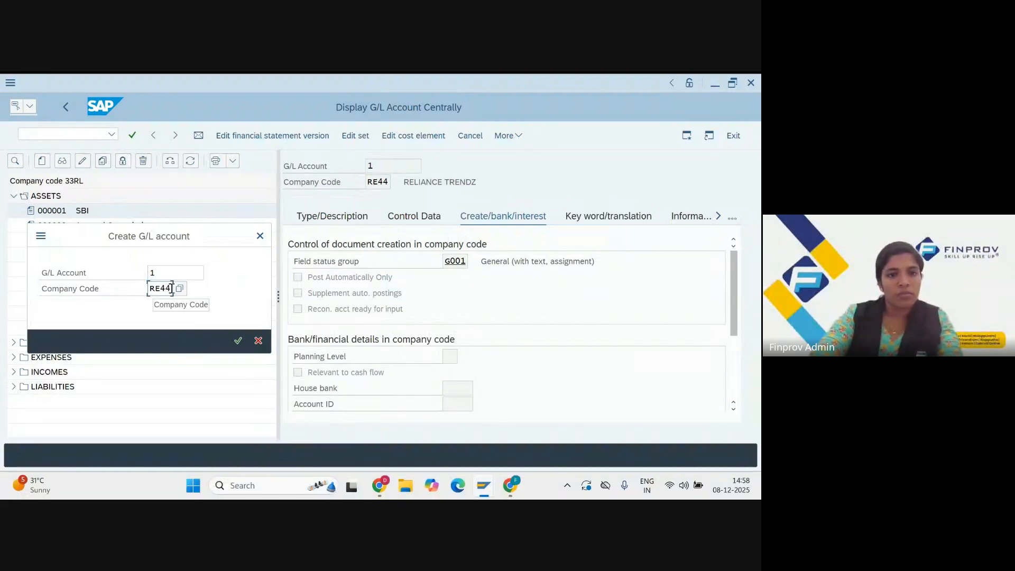
{"action": "key", "text": "BackSpace"}
{"action": "key", "text": "BackSpace"}
{"action": "key", "text": "BackSpace"}
{"action": "key", "text": "BackSpace"}
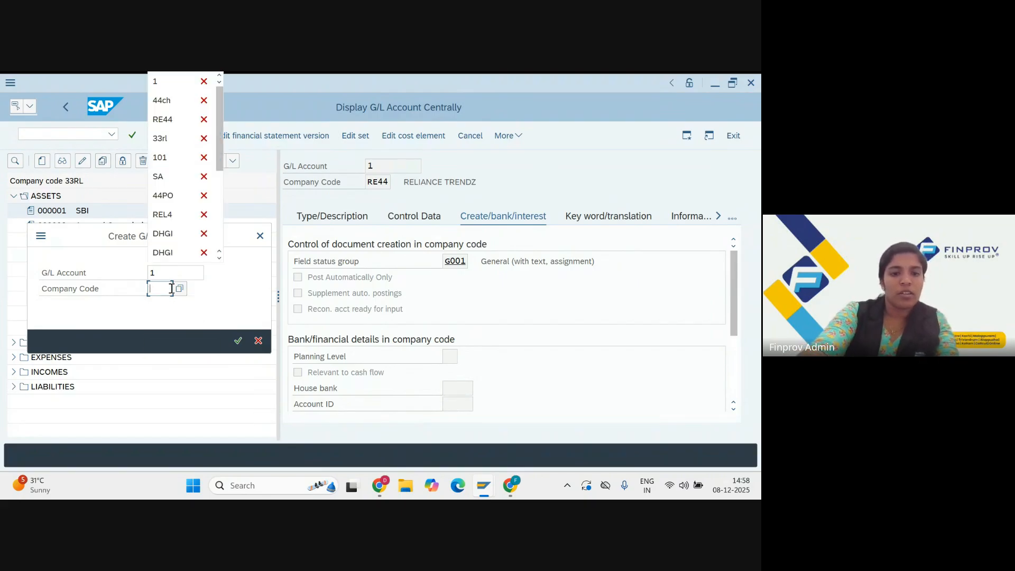
{"action": "type", "text": "re44"}
{"action": "key", "text": "Return"}
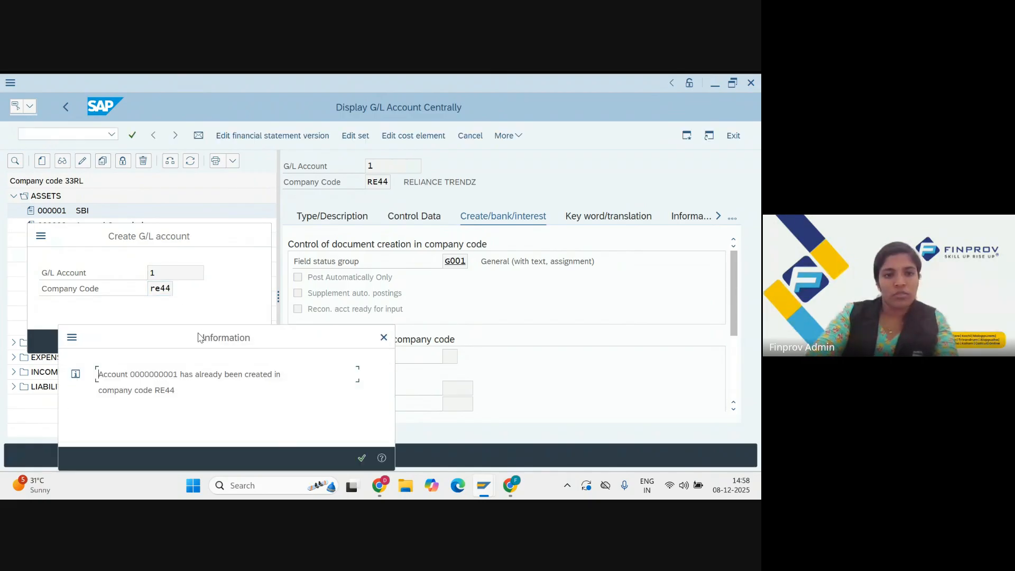
{"action": "left_click", "coordinate": [384, 338]}
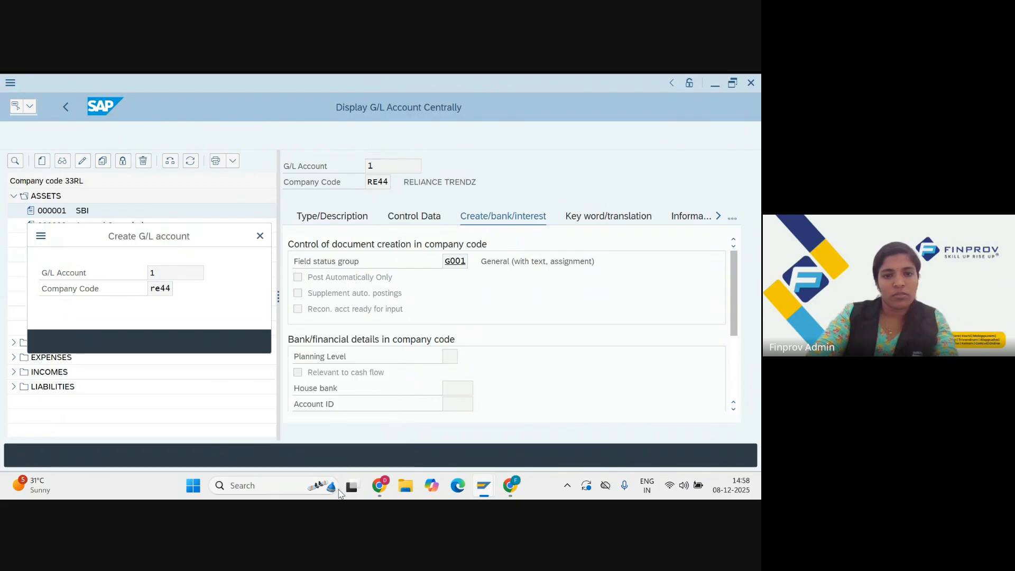
{"action": "left_click", "coordinate": [260, 236]}
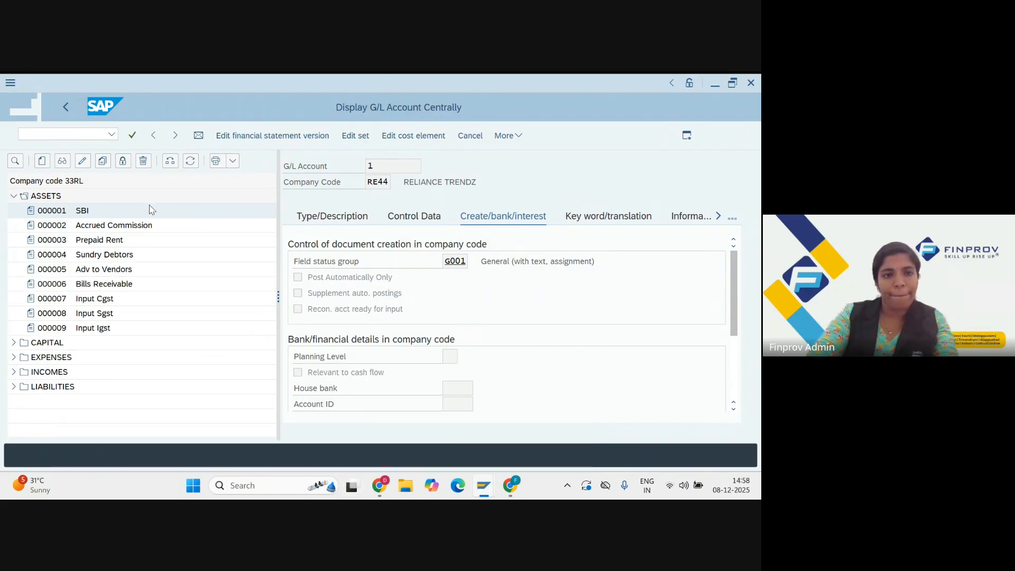
- Change the company code of the G/L account tree to RE44
{"action": "left_click", "coordinate": [169, 165]}
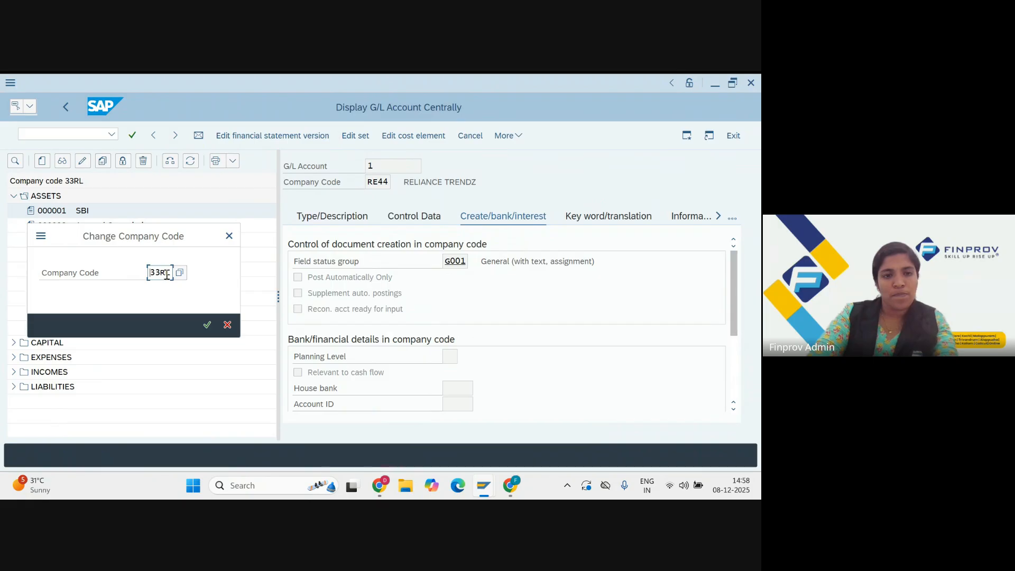
{"action": "key", "text": "BackSpace"}
{"action": "key", "text": "BackSpace"}
{"action": "key", "text": "BackSpace"}
{"action": "key", "text": "BackSpace"}
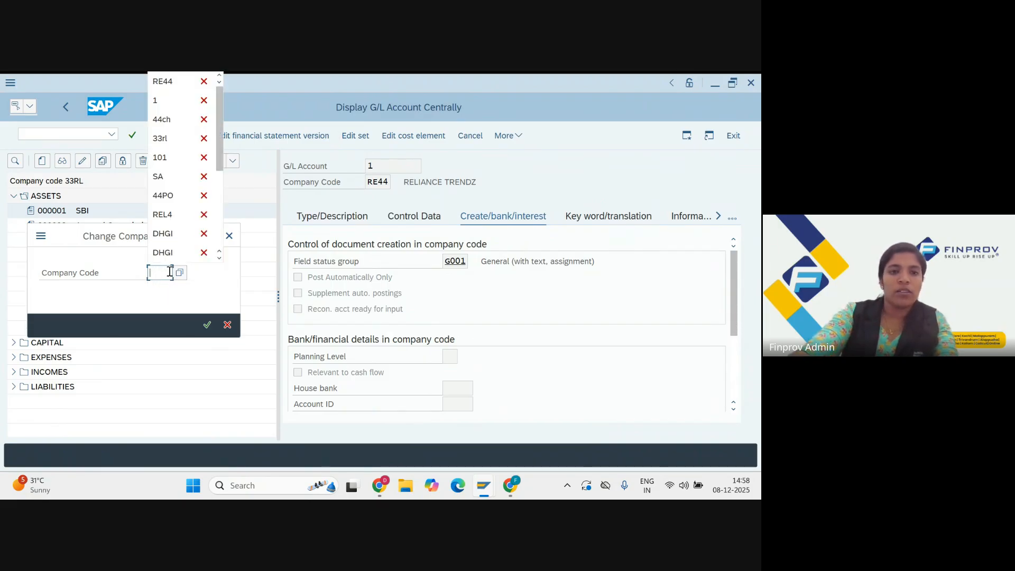
{"action": "type", "text": "re44"}
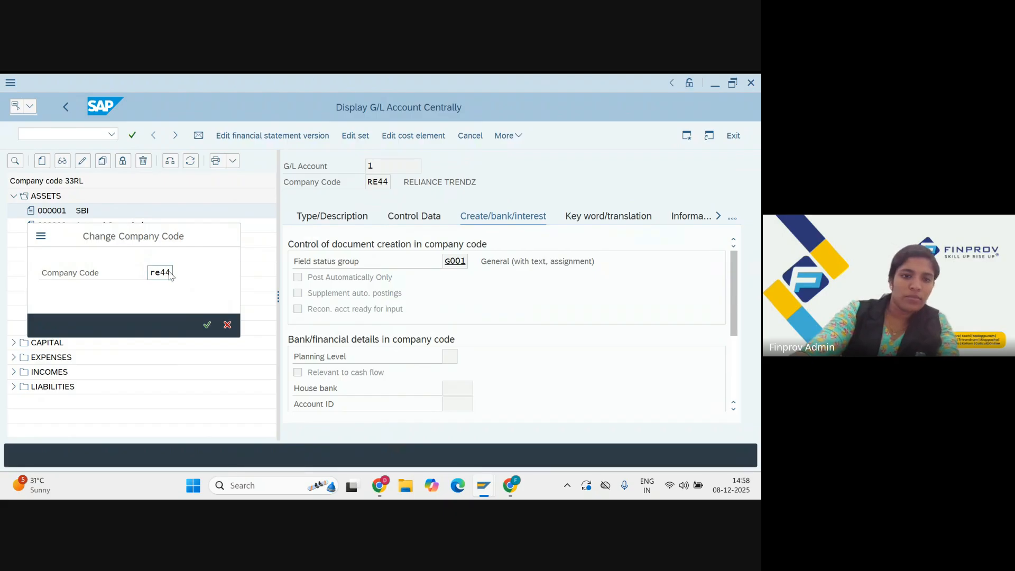
{"action": "key", "text": "Return"}
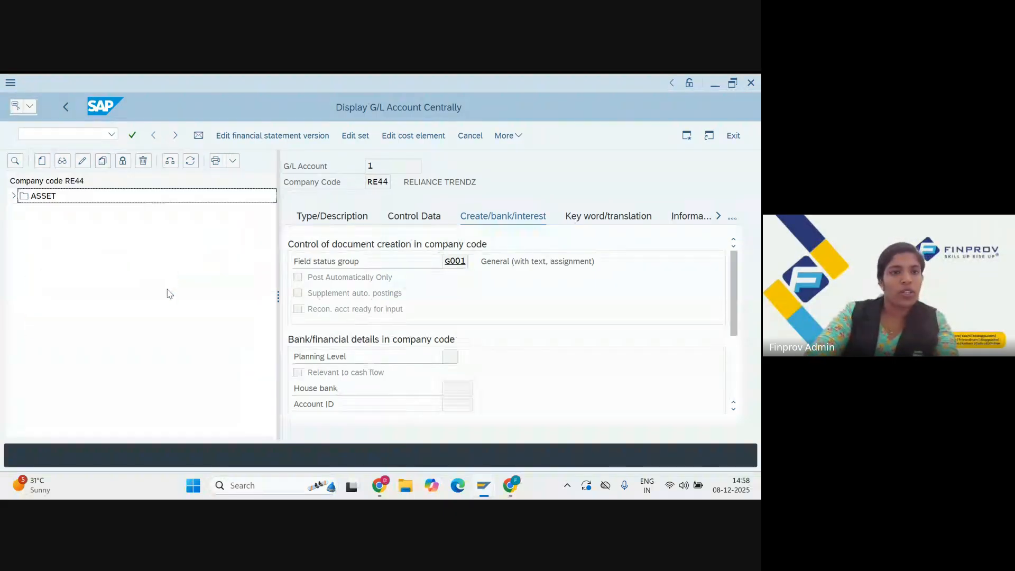
- Inspect the accounts under the ASSET group in the account tree, and leave the group collapsed
{"action": "left_click", "coordinate": [14, 197]}
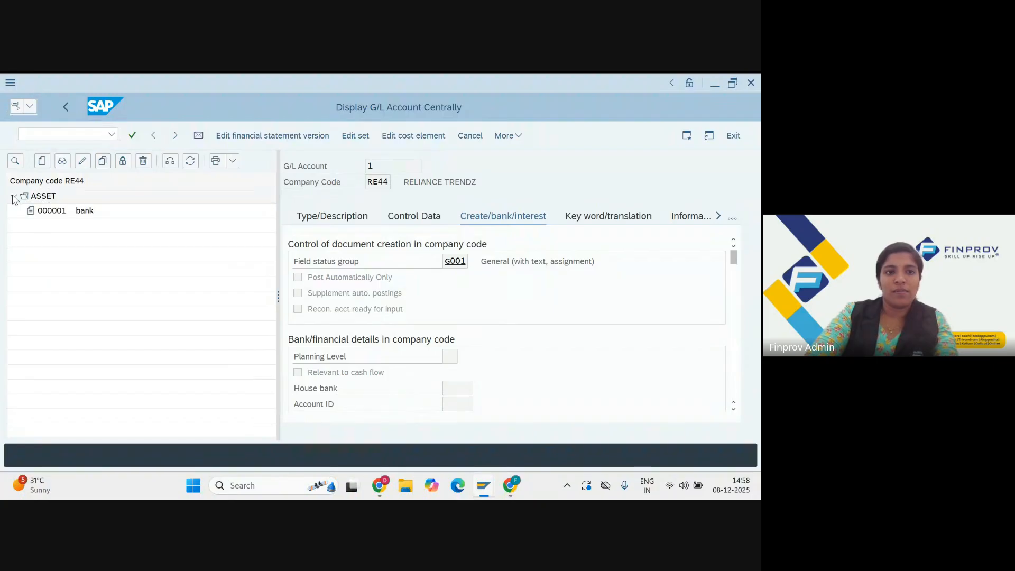
{"action": "left_click", "coordinate": [13, 197]}
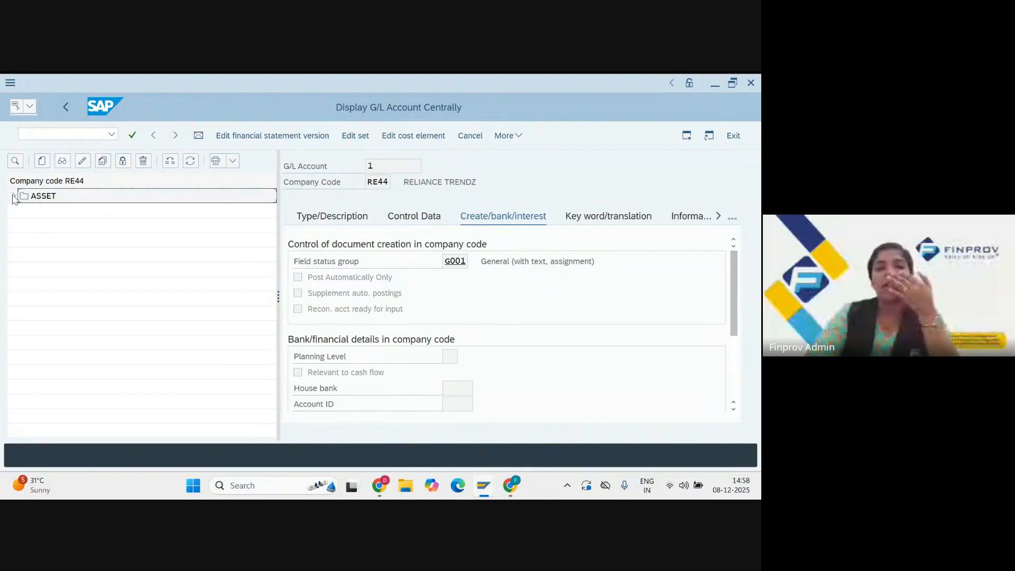
{"action": "left_click", "coordinate": [14, 196]}
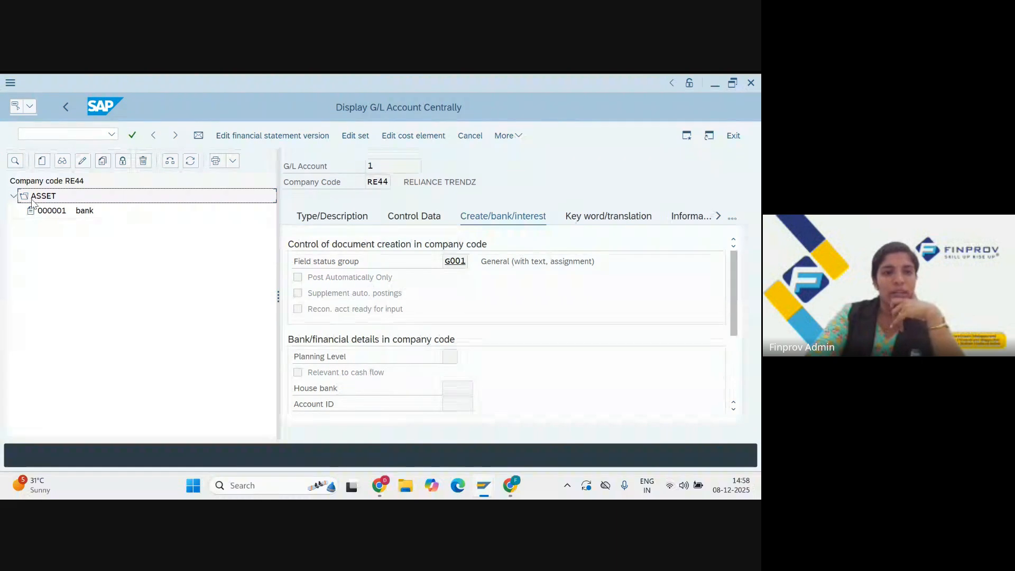
{"action": "left_click", "coordinate": [14, 196]}
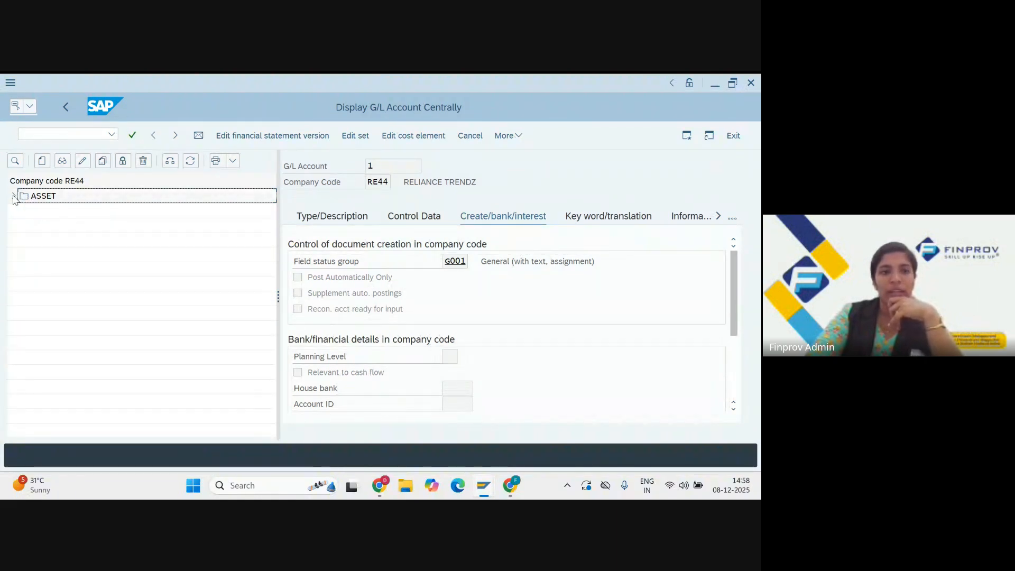
{"action": "left_click", "coordinate": [14, 197]}
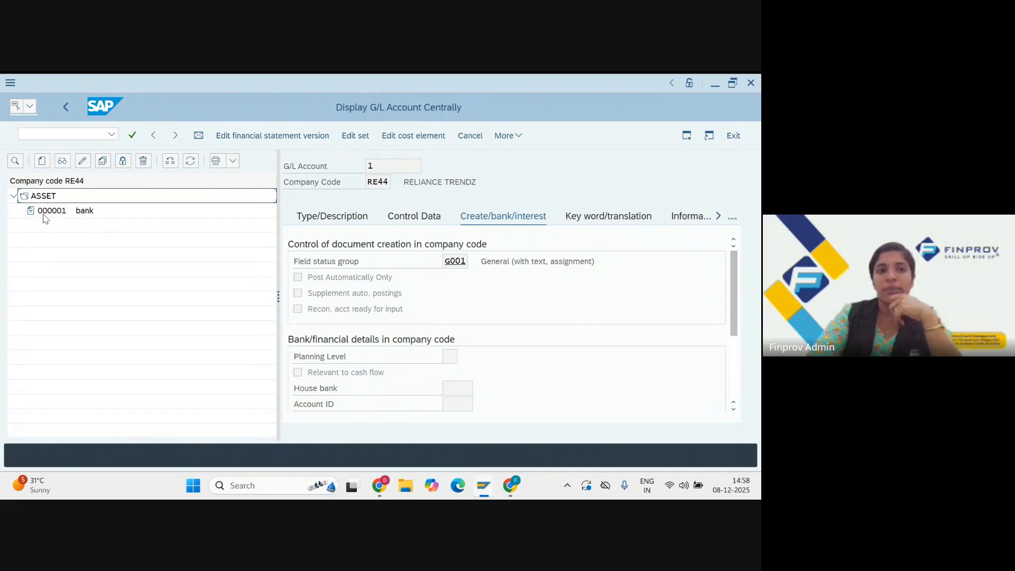
{"action": "left_click", "coordinate": [14, 196]}
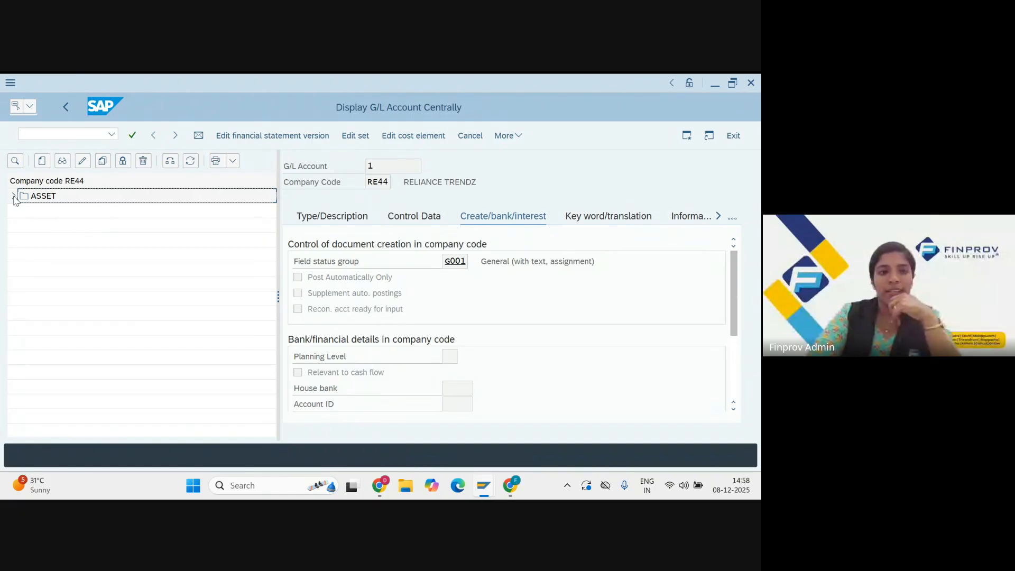
- Change the company code of the G/L account tree to 33RL to view its account groups
{"action": "left_click", "coordinate": [171, 164]}
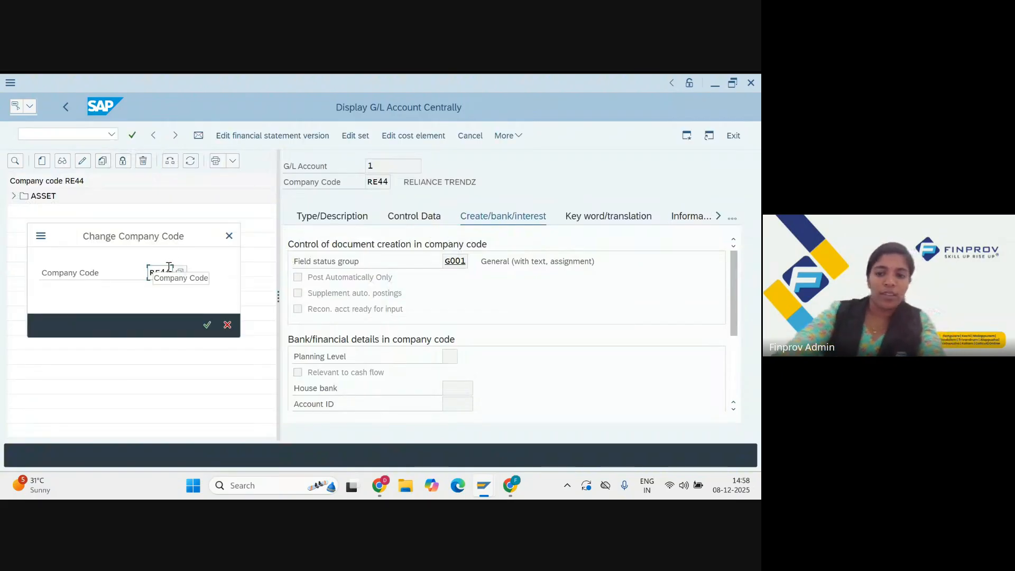
{"action": "key", "text": "Delete"}
{"action": "key", "text": "Delete"}
{"action": "key", "text": "Delete"}
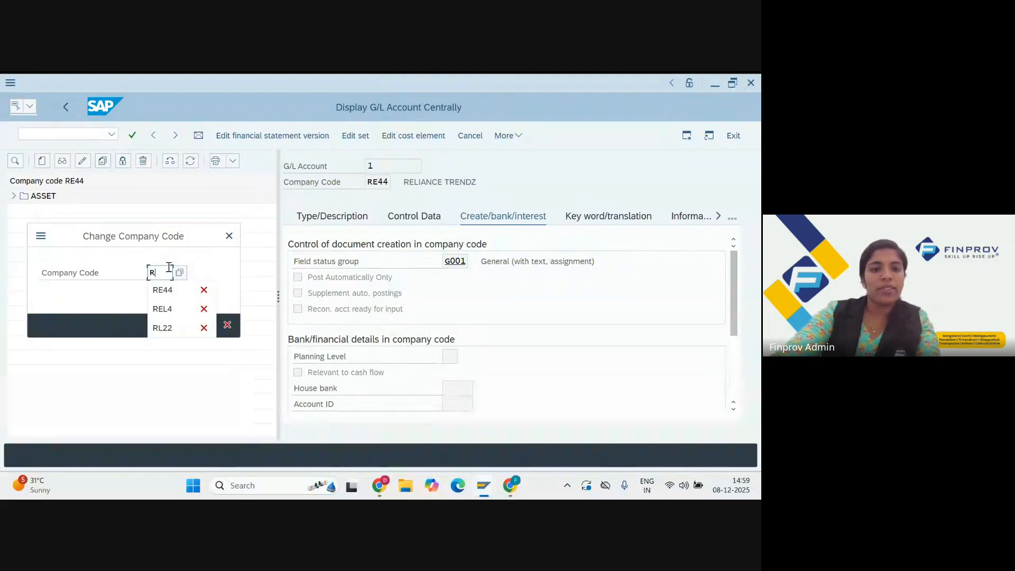
{"action": "key", "text": "BackSpace"}
{"action": "type", "text": "3"}
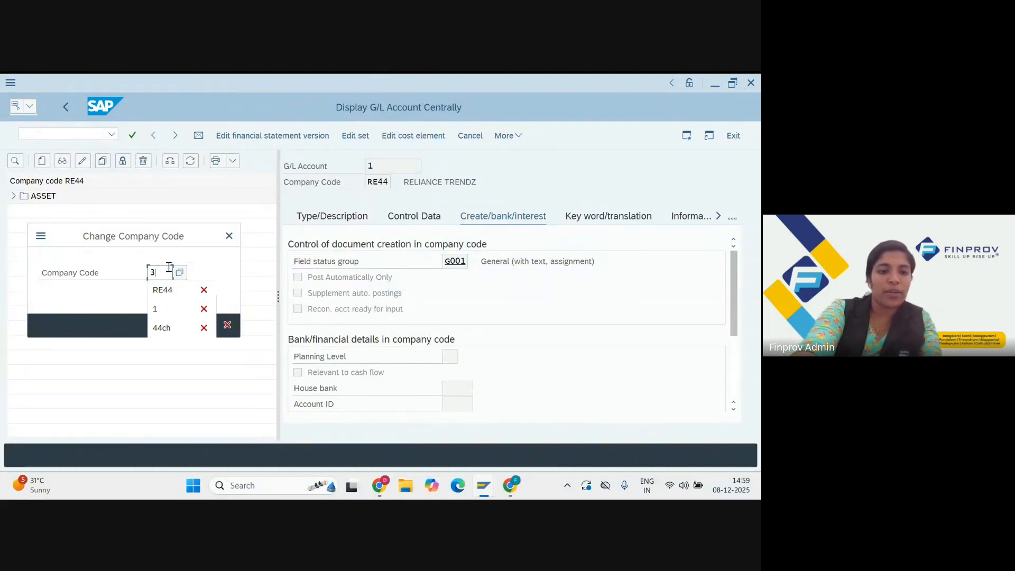
{"action": "type", "text": "3rl"}
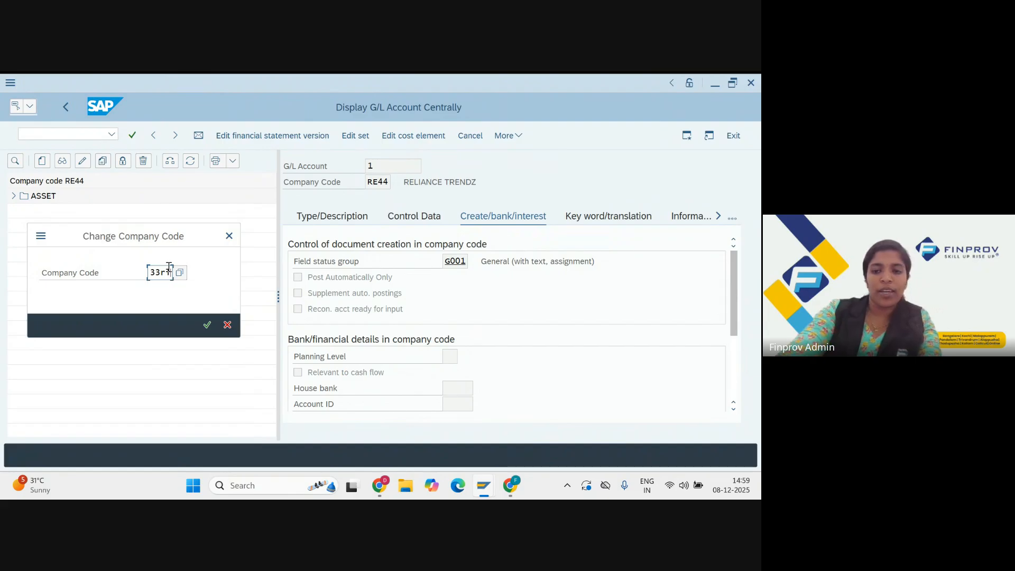
{"action": "key", "text": "Return"}
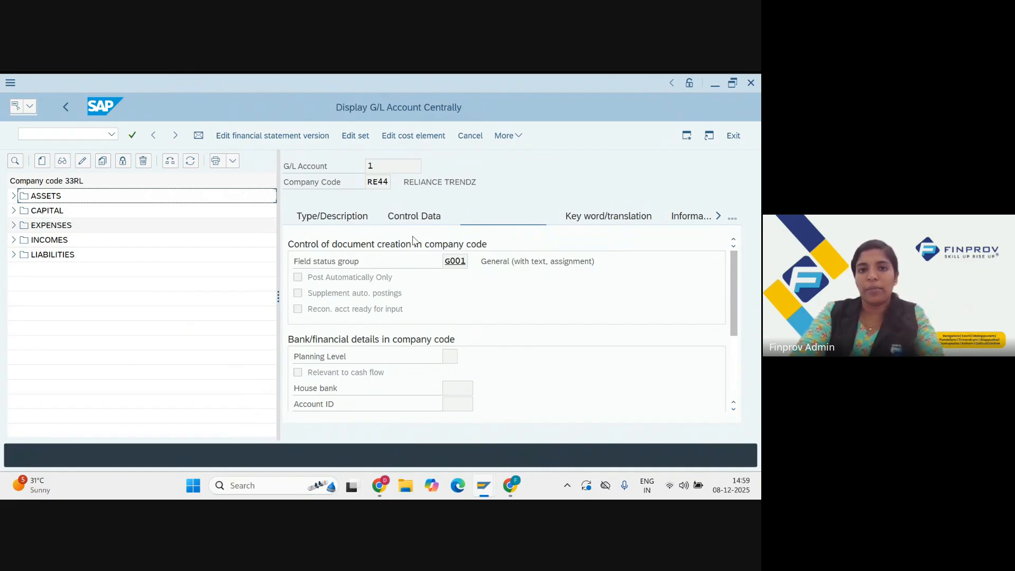
{"action": "left_click", "coordinate": [361, 162]}
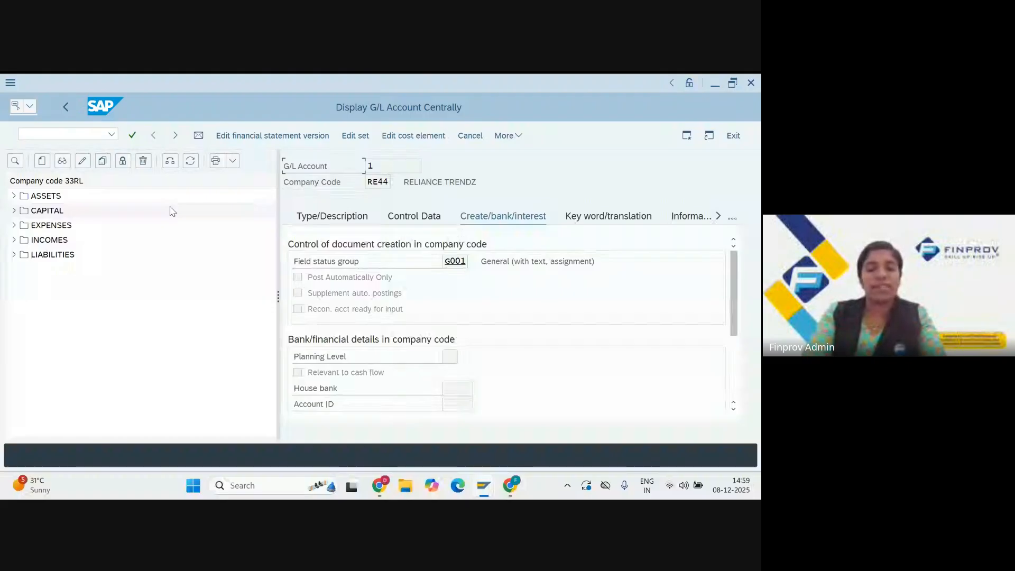
- Set the company code of the G/L account tree back to RE44
{"action": "left_click", "coordinate": [170, 162]}
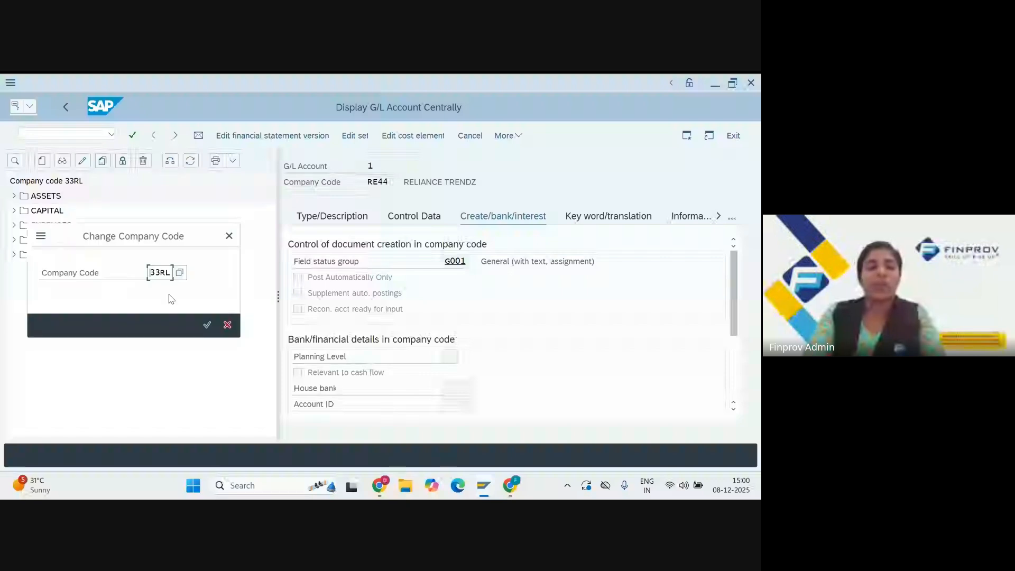
{"action": "key", "text": "BackSpace"}
{"action": "key", "text": "BackSpace"}
{"action": "key", "text": "BackSpace"}
{"action": "key", "text": "BackSpace"}
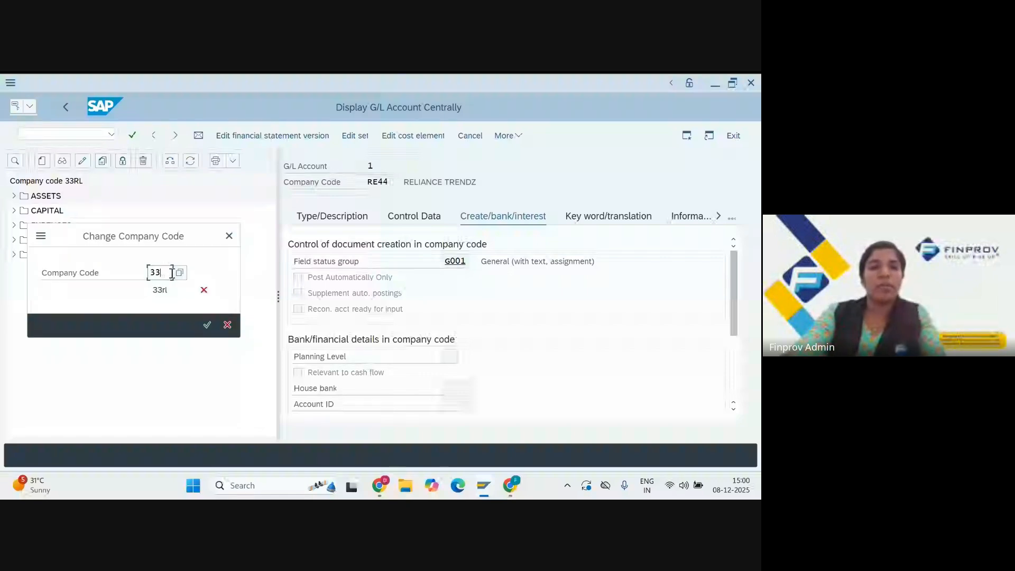
{"action": "type", "text": "re44"}
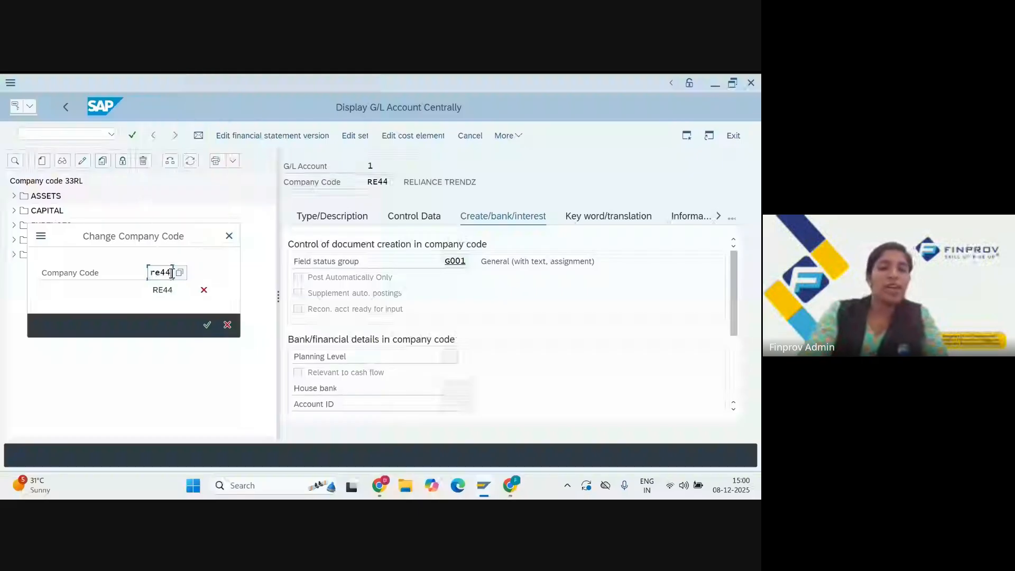
{"action": "left_click", "coordinate": [207, 325]}
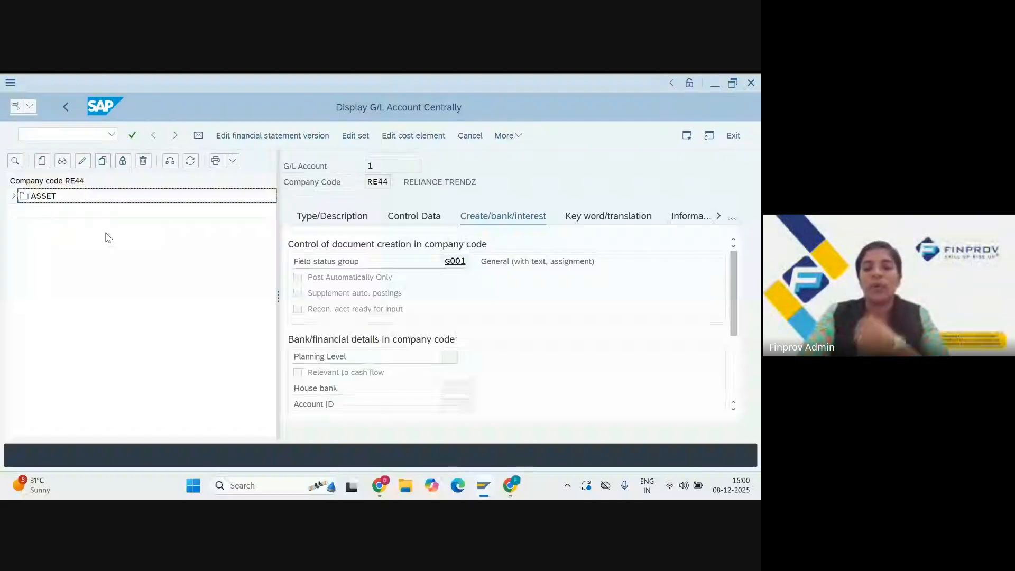
{"action": "left_click", "coordinate": [14, 196]}
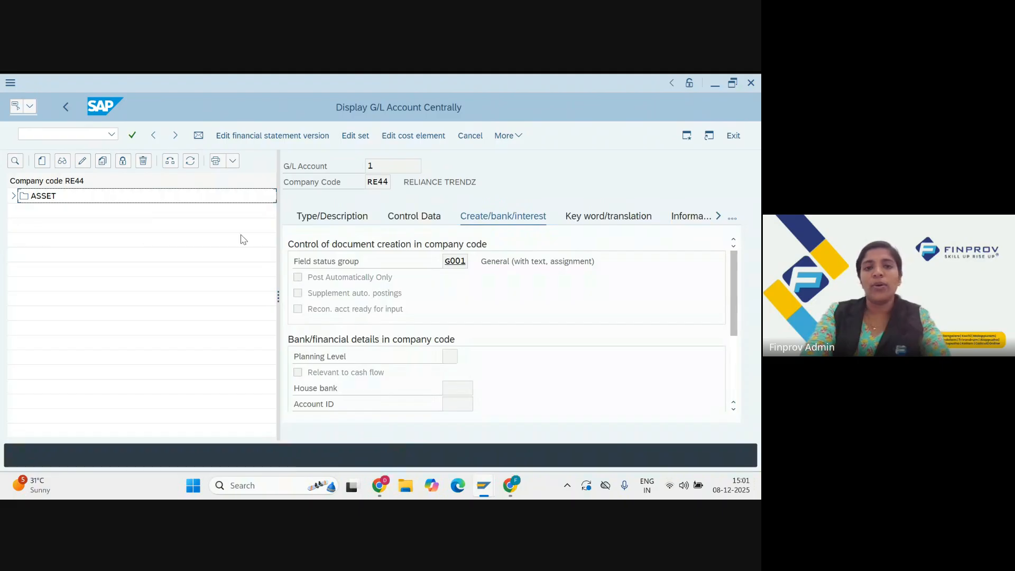
- Check the number ranges of the 44CH account groups, and start creating G/L account 201 in company code RE44
{"action": "left_click", "coordinate": [483, 486]}
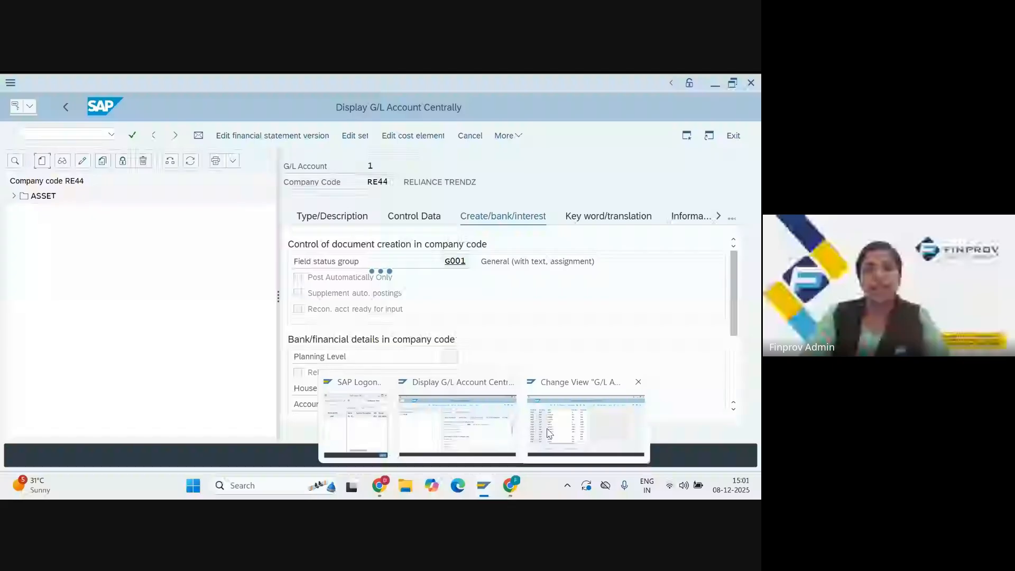
{"action": "left_click", "coordinate": [548, 434]}
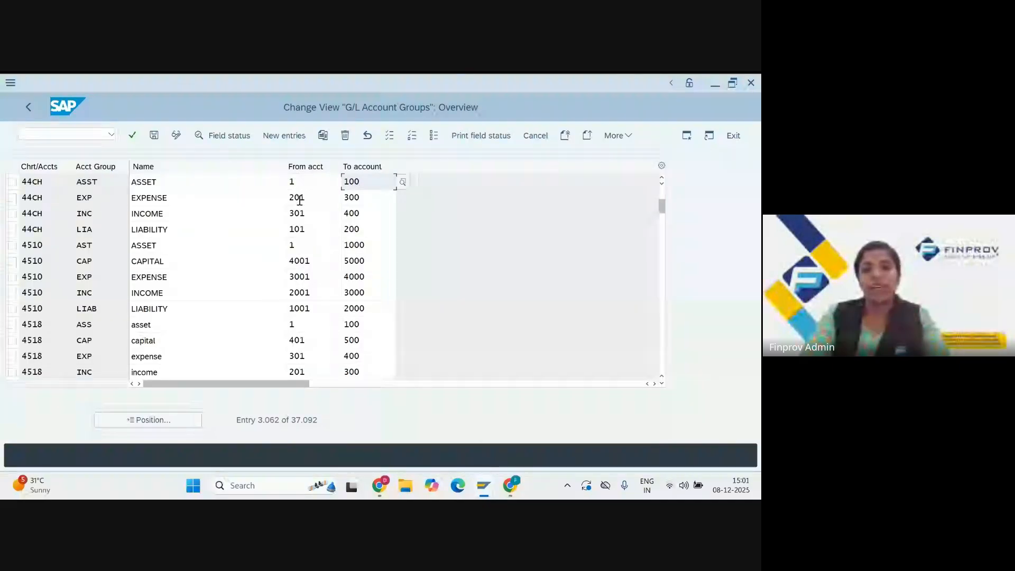
{"action": "key", "text": "alt+Tab"}
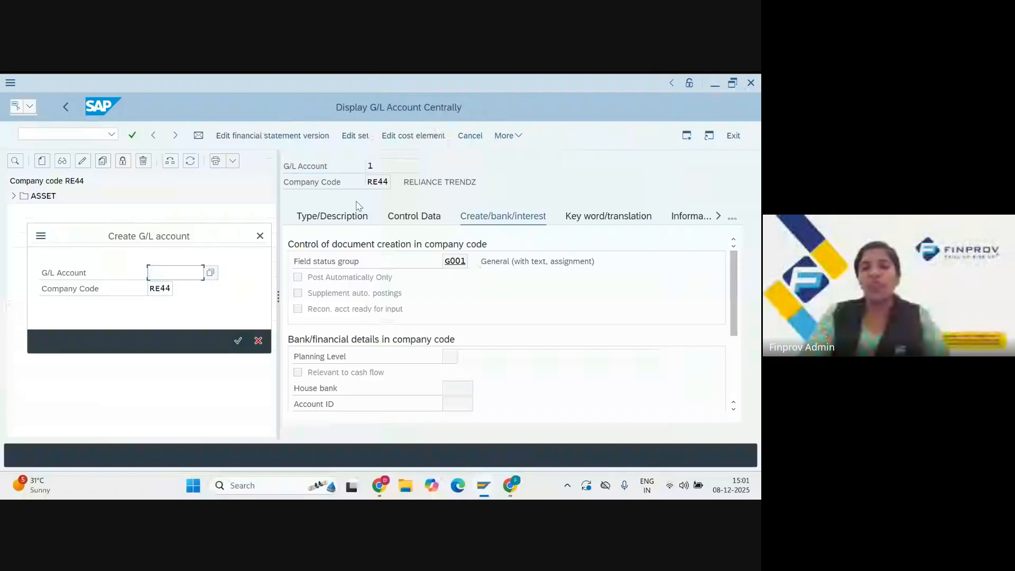
{"action": "type", "text": "21"}
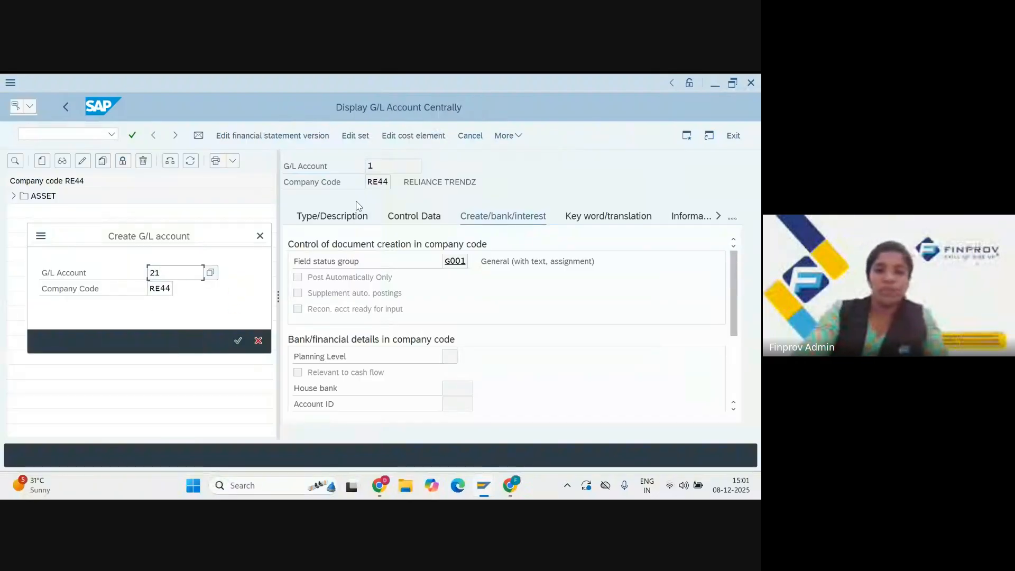
{"action": "key", "text": "BackSpace"}
{"action": "type", "text": "01"}
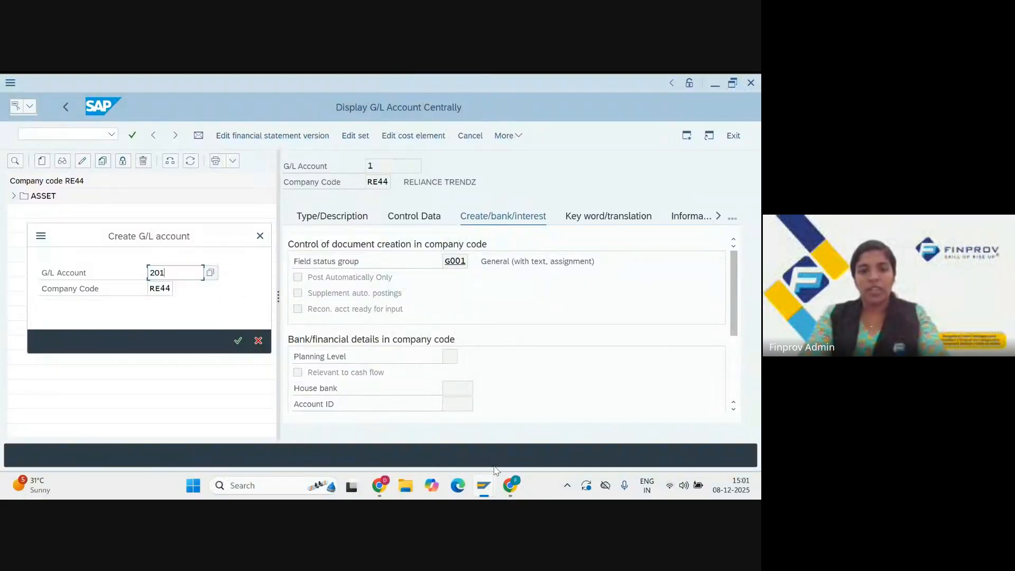
{"action": "mouse_move", "coordinate": [497, 478]}
{"action": "left_click", "coordinate": [424, 418]}
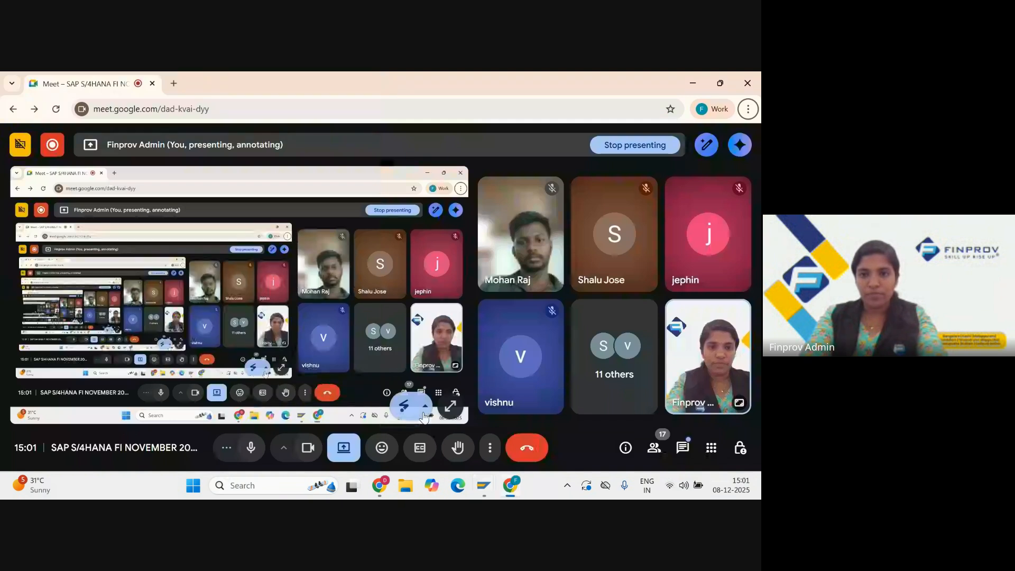
{"action": "key", "text": "alt+Tab"}
{"action": "key", "text": "Tab"}
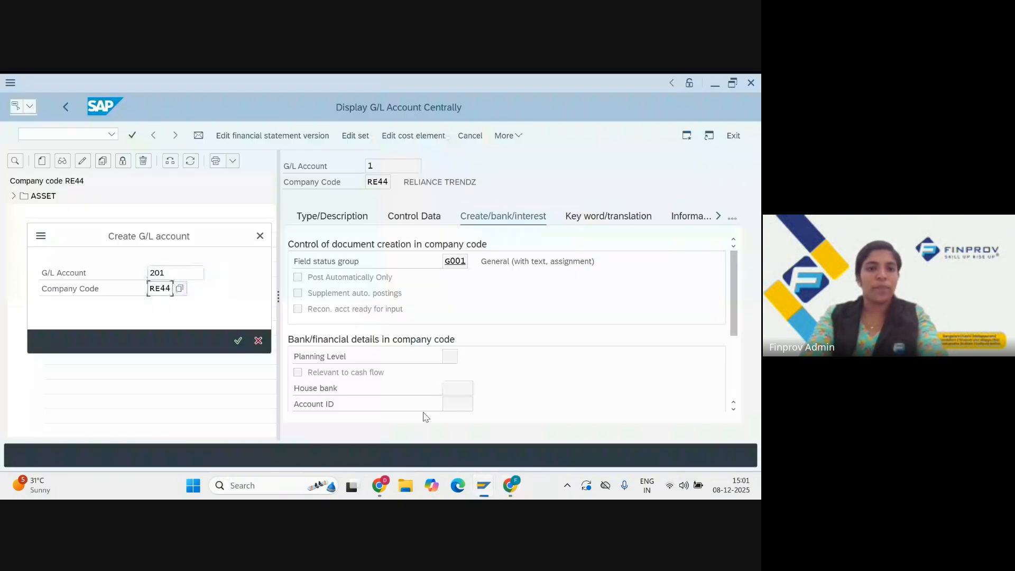
{"action": "key", "text": "Return"}
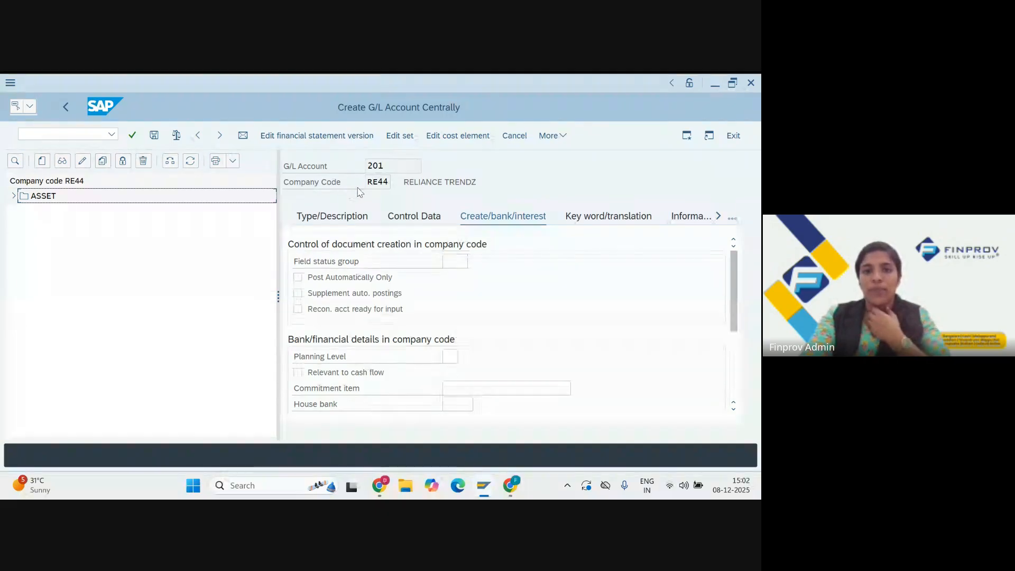
- Assign the EXPENSE account group to G/L account 201 in its type and description data
{"action": "left_click", "coordinate": [339, 218]}
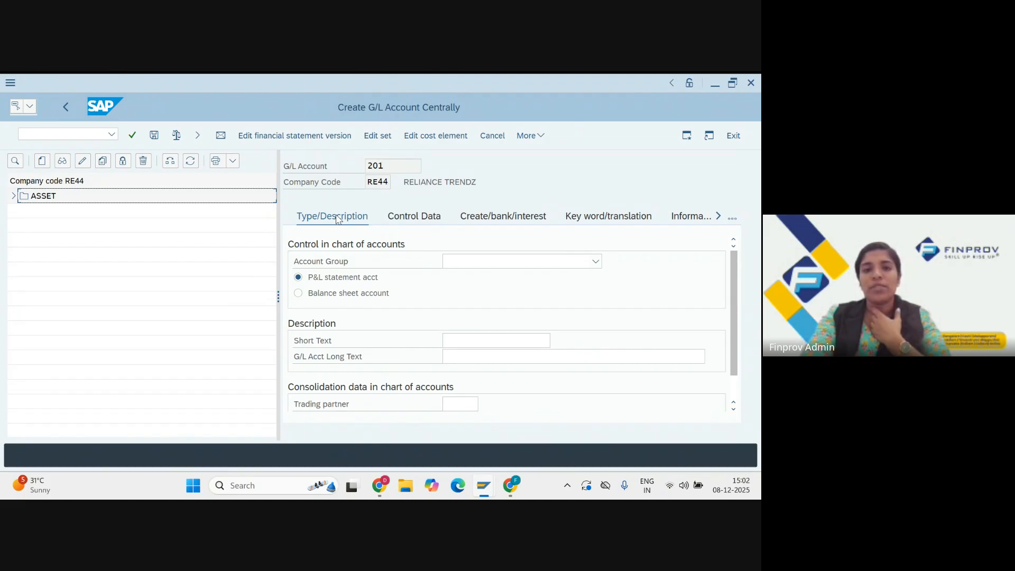
{"action": "left_click", "coordinate": [474, 265]}
{"action": "left_click", "coordinate": [469, 303]}
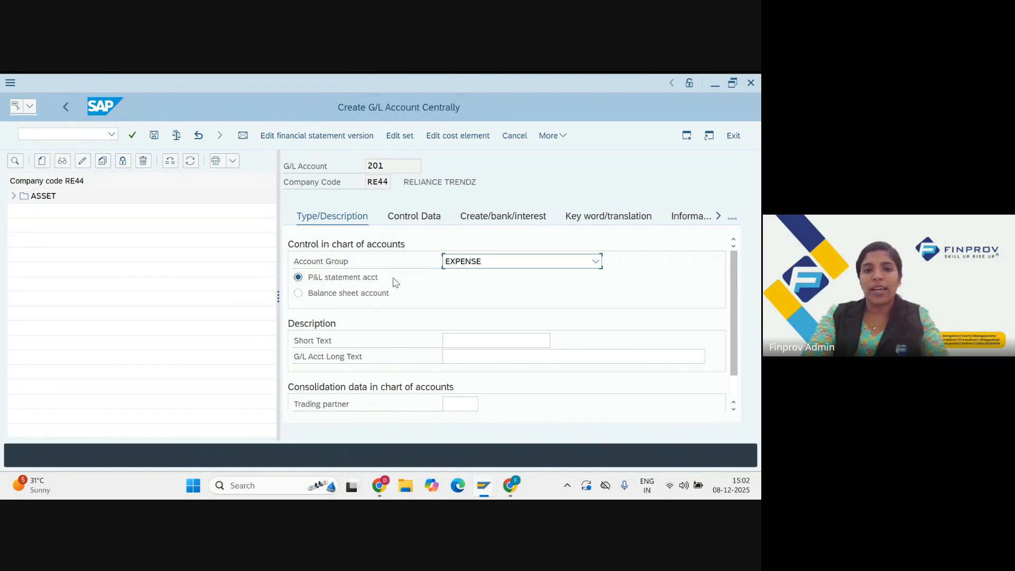
{"action": "left_click", "coordinate": [479, 266]}
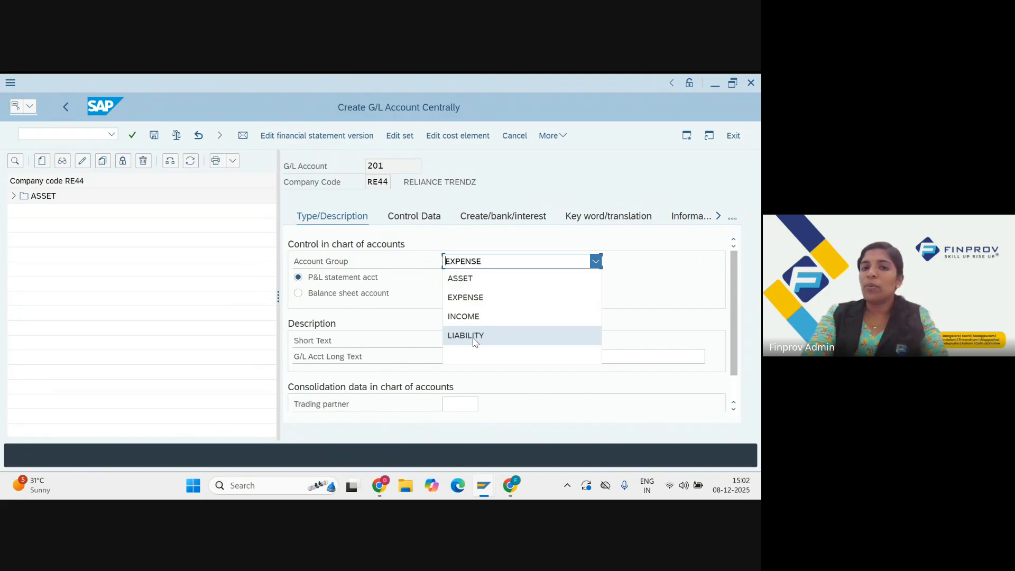
{"action": "left_click", "coordinate": [479, 298]}
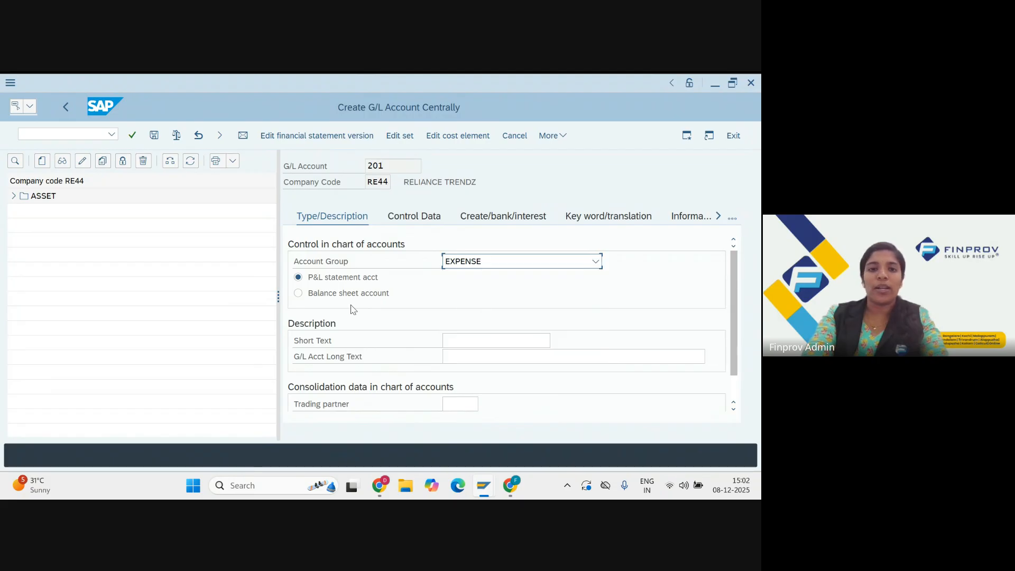
- Enter SALARY as both the short text and the G/L account long text
{"action": "scroll", "coordinate": [493, 307], "scroll_direction": "down", "scroll_amount": 1}
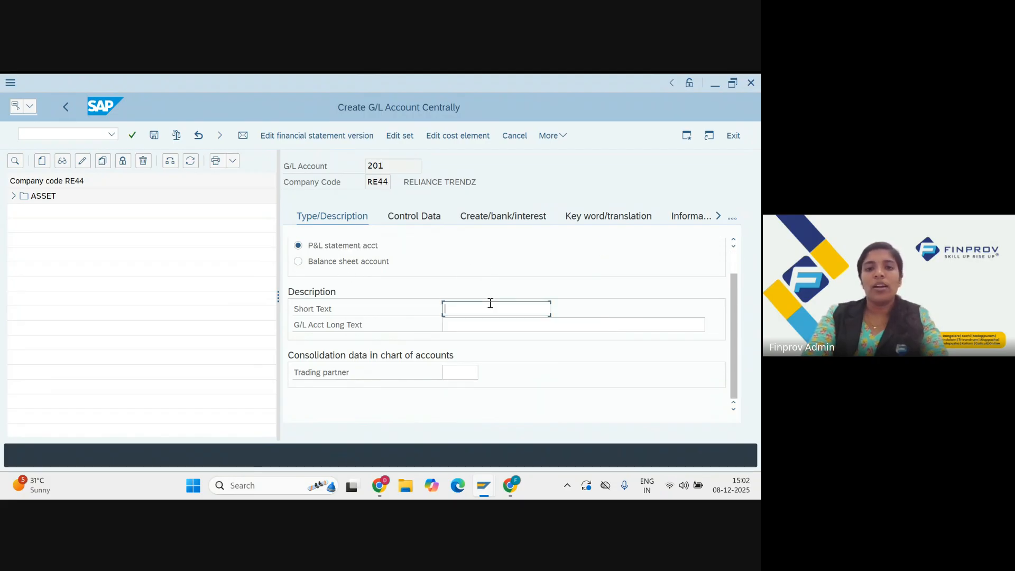
{"action": "type", "text": "sa"}
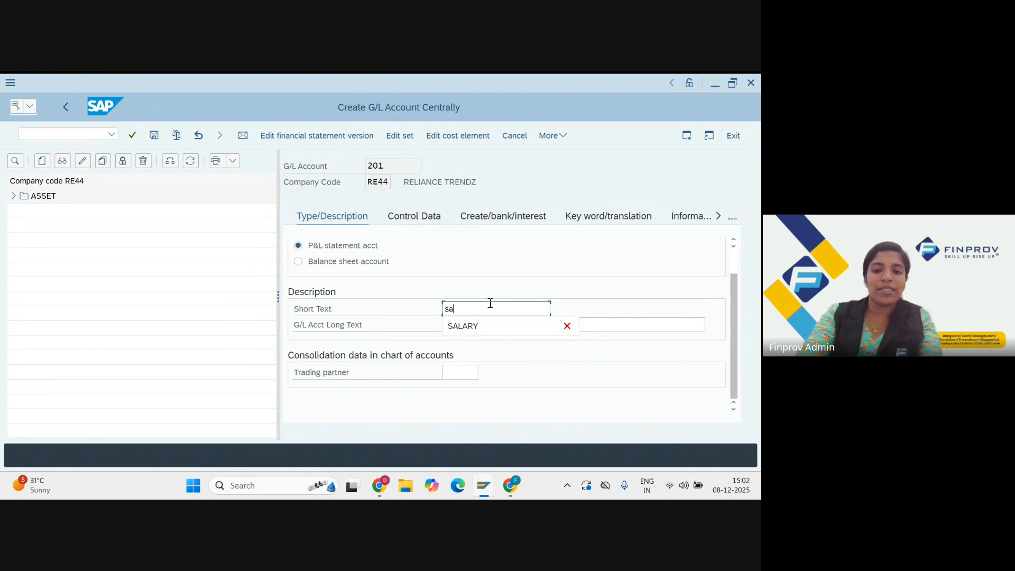
{"action": "key", "text": "Down"}
{"action": "key", "text": "Return"}
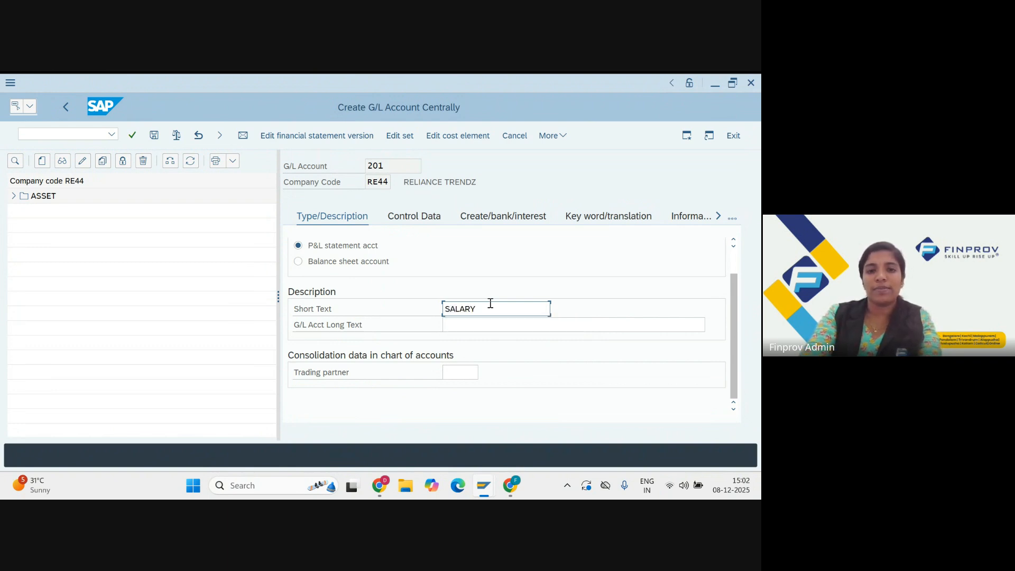
{"action": "left_click", "coordinate": [477, 325]}
{"action": "type", "text": "sa"}
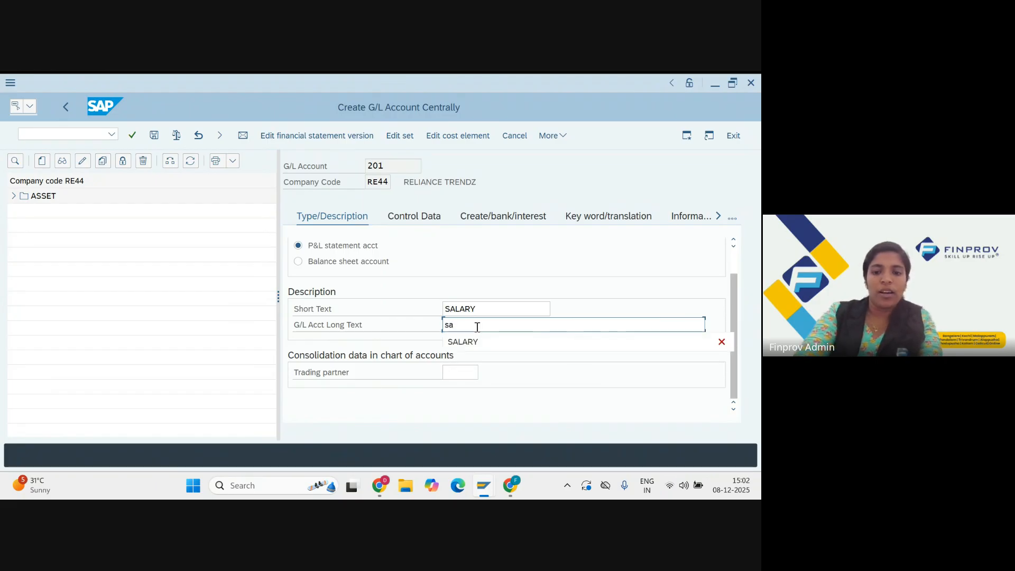
{"action": "type", "text": "lary"}
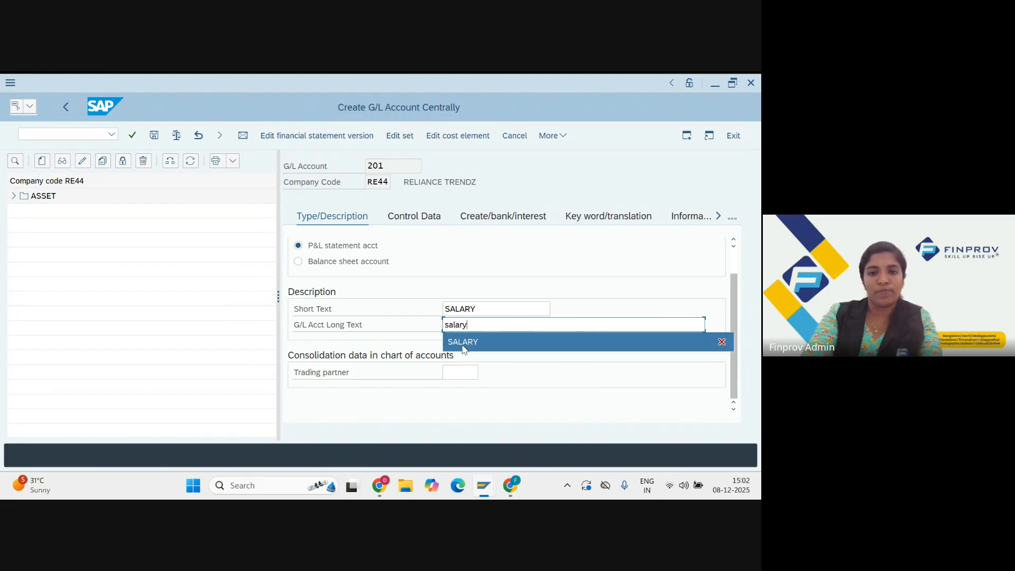
{"action": "left_click", "coordinate": [463, 343]}
{"action": "scroll", "coordinate": [406, 347], "scroll_direction": "up", "scroll_amount": 2}
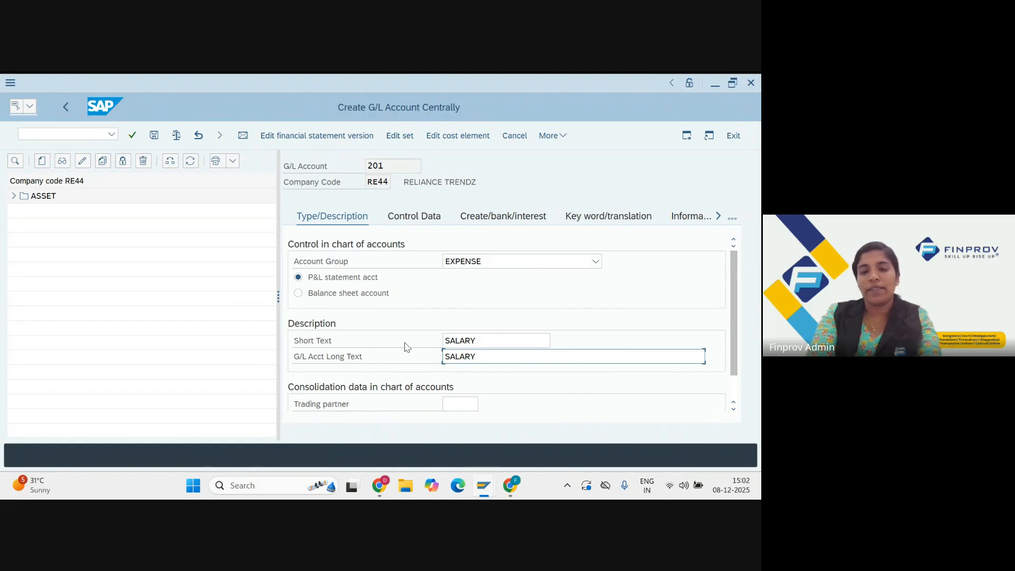
- In the control data of account 201, enable Line Item Display and set the sort key to 001
{"action": "left_click", "coordinate": [420, 222]}
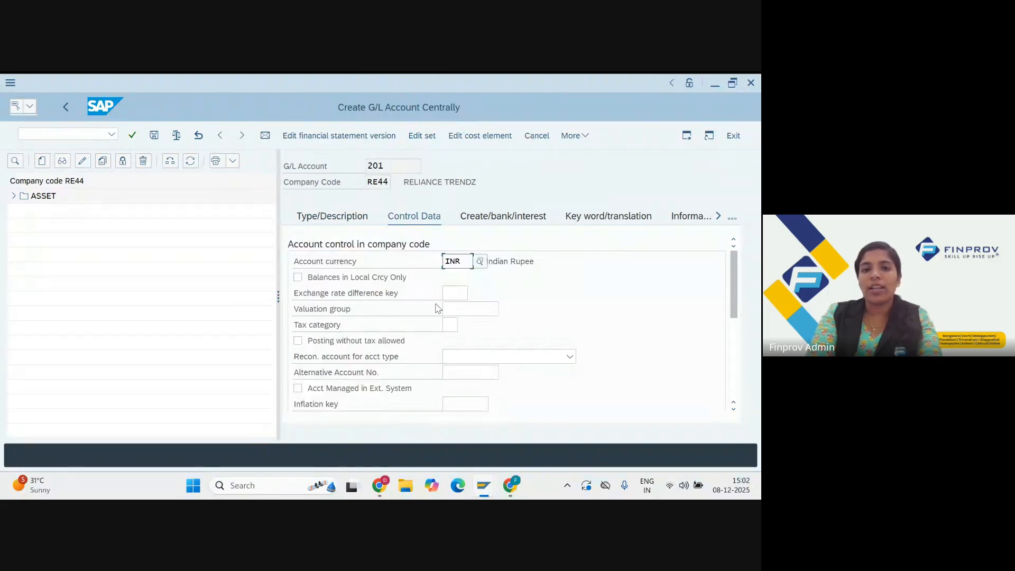
{"action": "scroll", "coordinate": [437, 309], "scroll_direction": "down", "scroll_amount": 5}
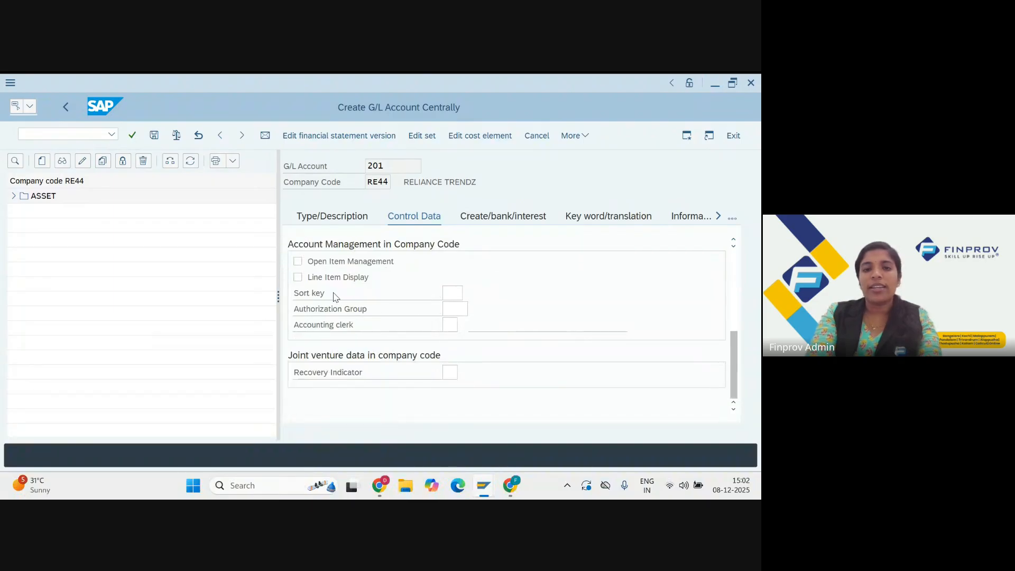
{"action": "scroll", "coordinate": [333, 294], "scroll_direction": "up", "scroll_amount": 2}
{"action": "left_click", "coordinate": [298, 326]}
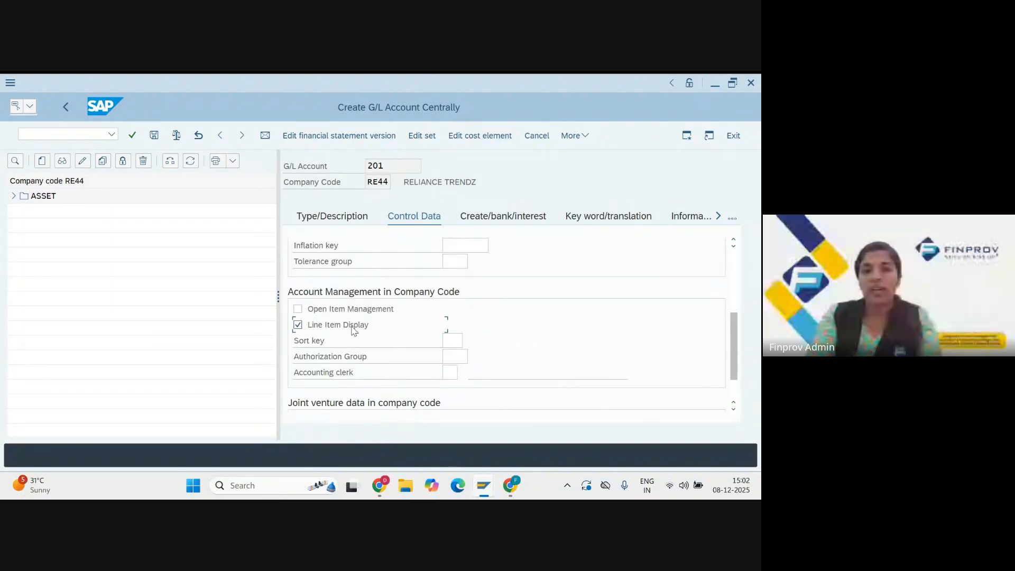
{"action": "left_click", "coordinate": [454, 342]}
{"action": "type", "text": "001"}
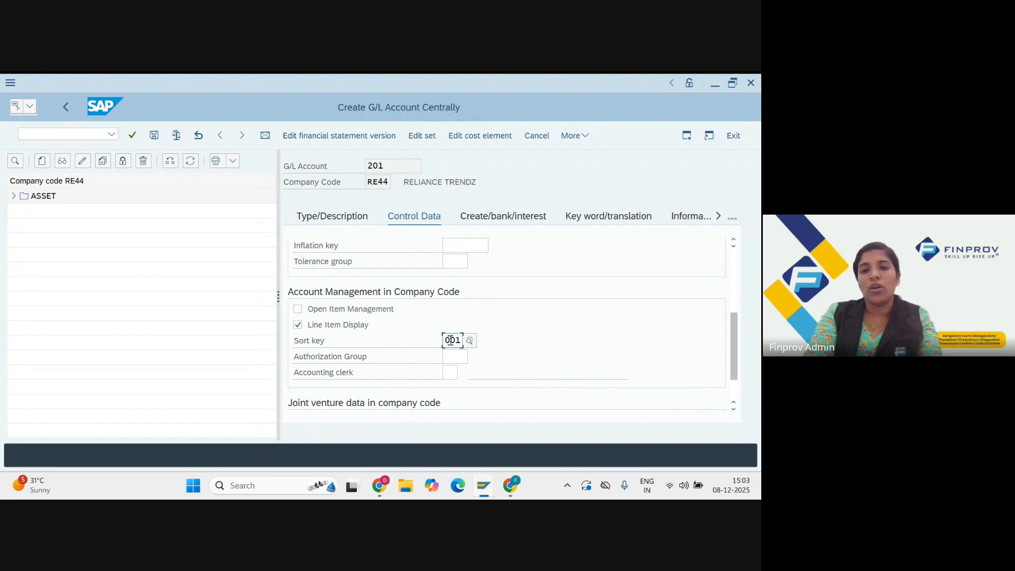
{"action": "key", "text": "BackSpace"}
{"action": "key", "text": "BackSpace"}
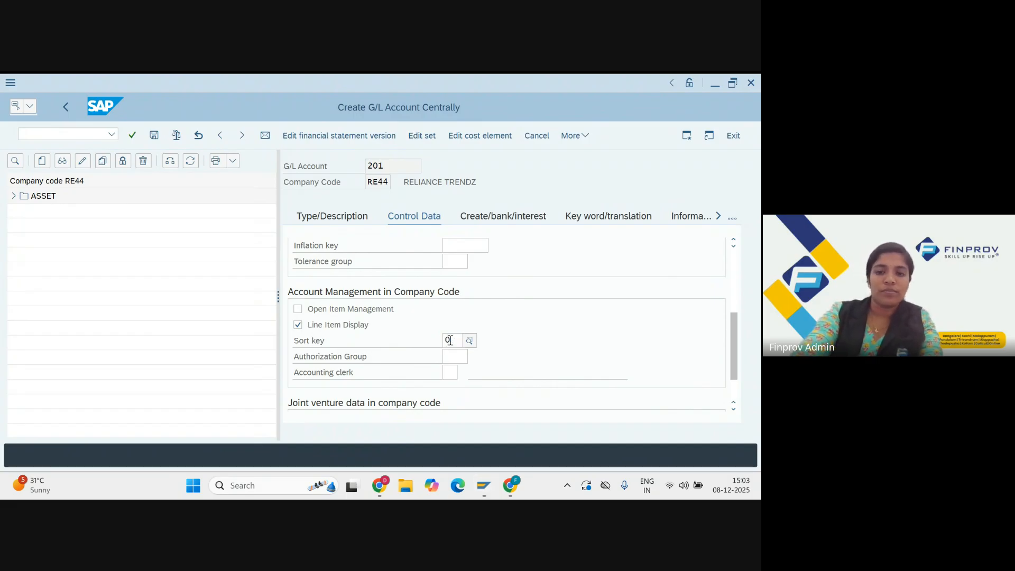
{"action": "type", "text": "01"}
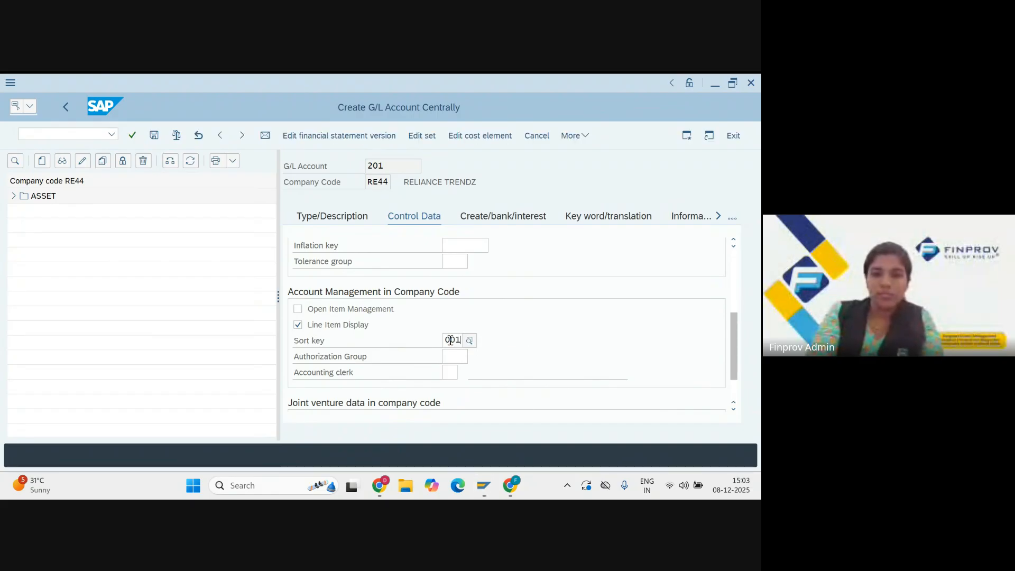
- Set the field status group of account 201 to G001 in its document creation settings
{"action": "left_click", "coordinate": [476, 418]}
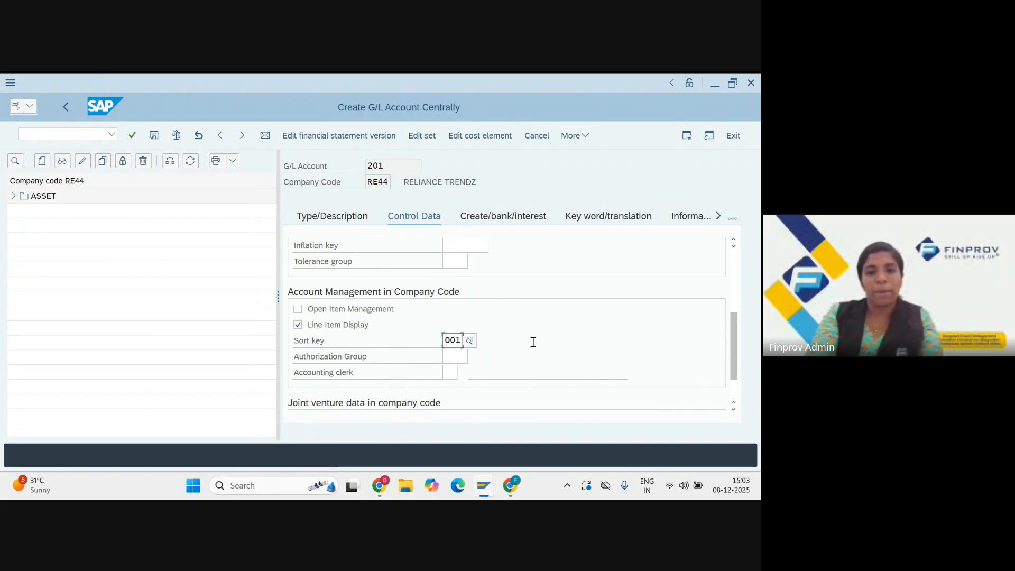
{"action": "scroll", "coordinate": [506, 244], "scroll_direction": "up", "scroll_amount": 5}
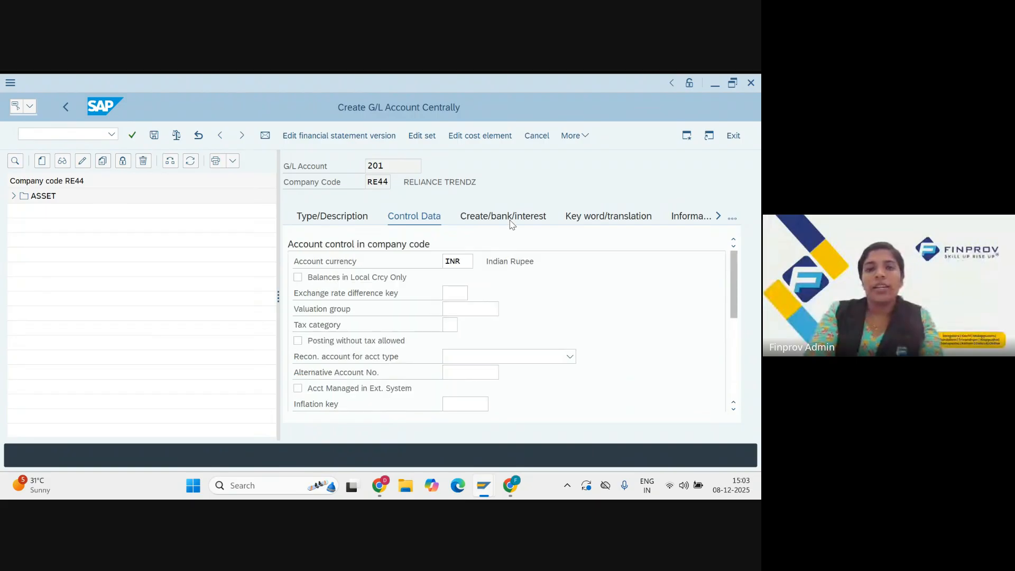
{"action": "left_click", "coordinate": [514, 222]}
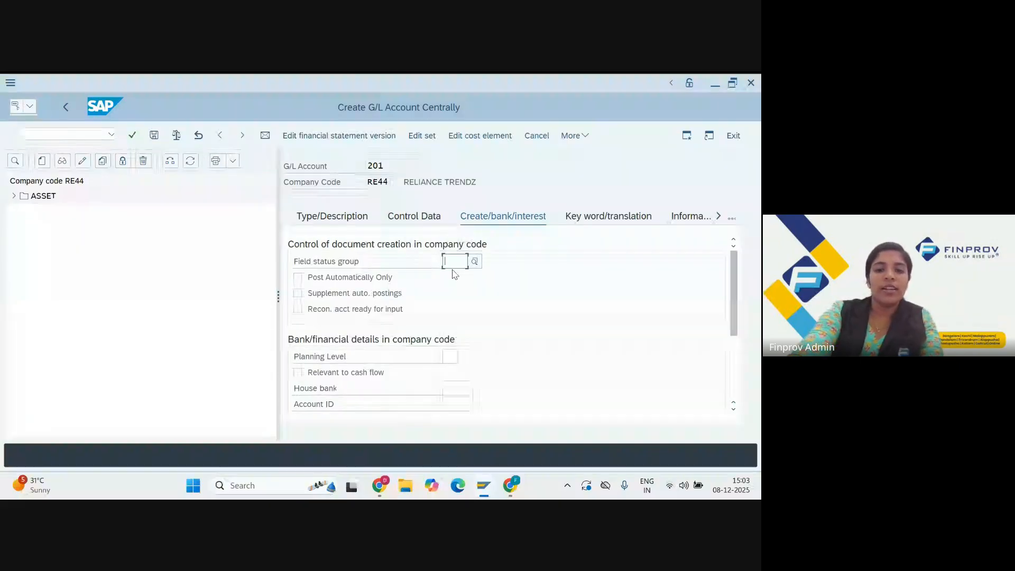
{"action": "type", "text": "g00"}
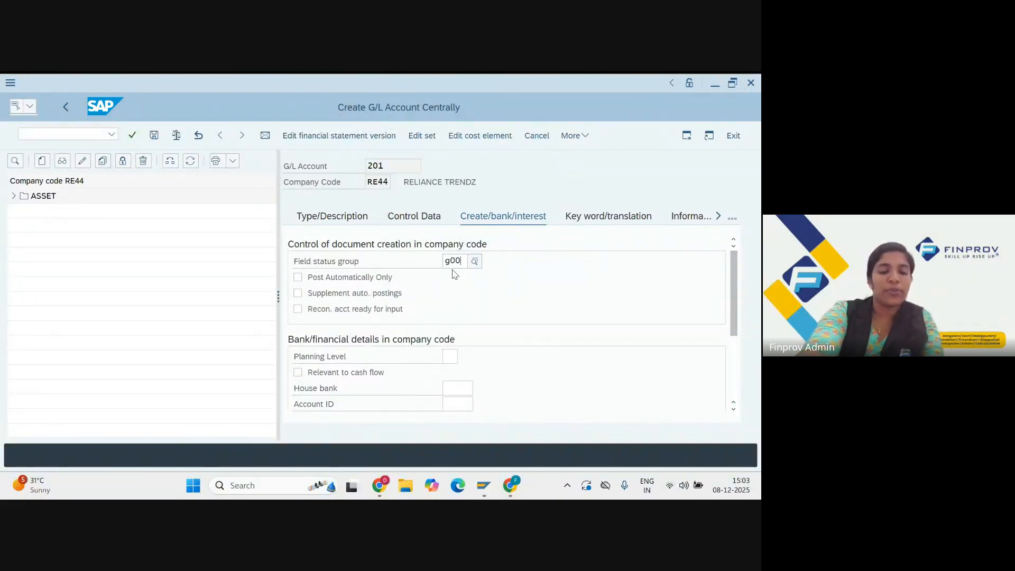
{"action": "type", "text": "1"}
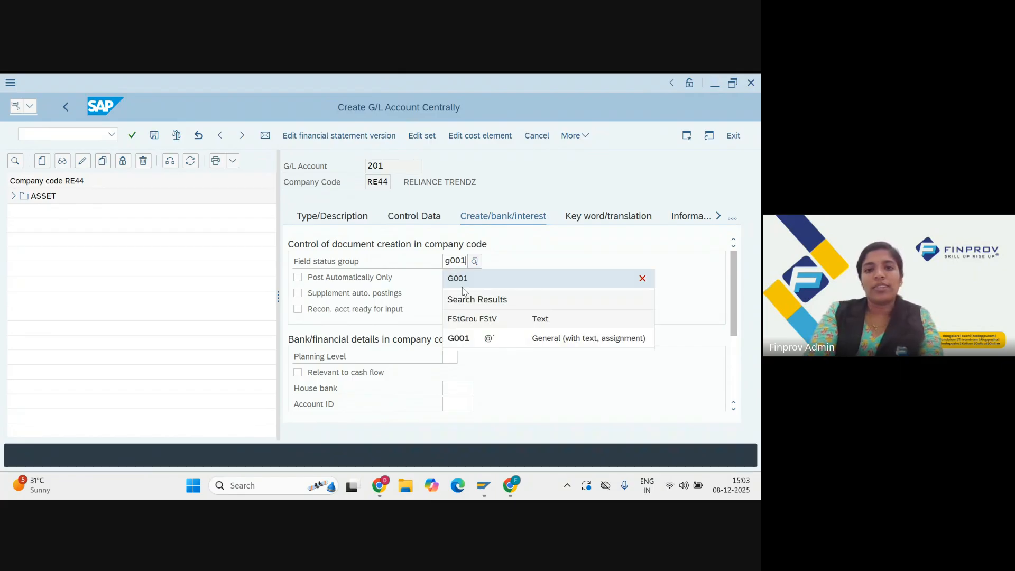
{"action": "left_click", "coordinate": [477, 342]}
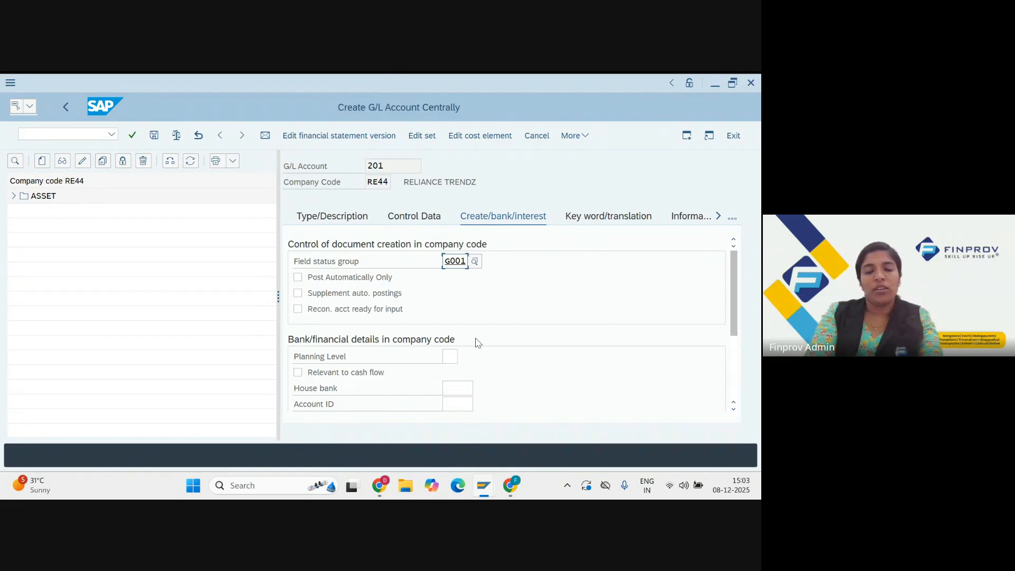
{"action": "scroll", "coordinate": [477, 342], "scroll_direction": "down", "scroll_amount": 3}
{"action": "scroll", "coordinate": [477, 342], "scroll_direction": "up", "scroll_amount": 3}
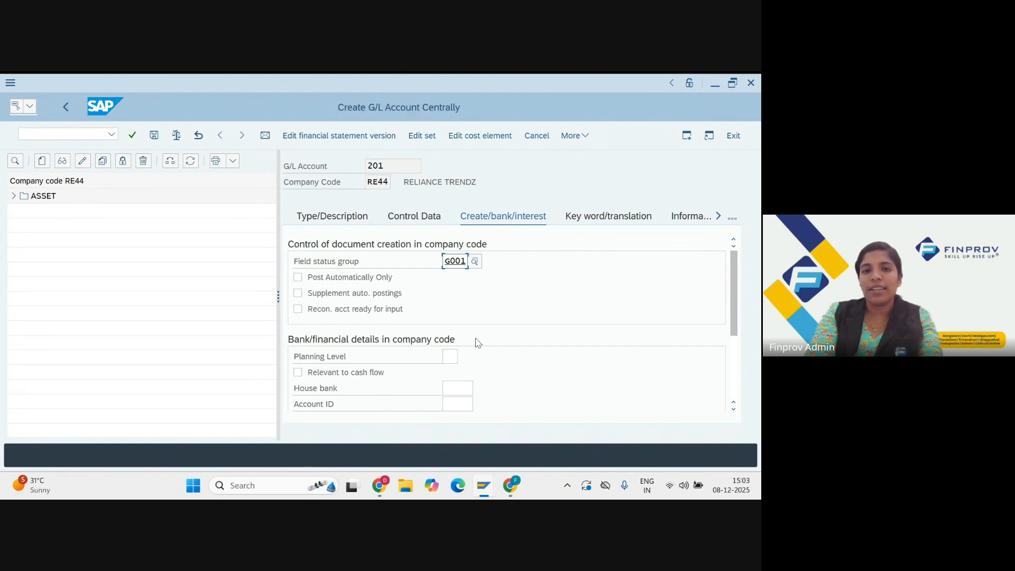
- Recheck the description, control data and document creation settings of account 201, and save the account
{"action": "left_click", "coordinate": [326, 224]}
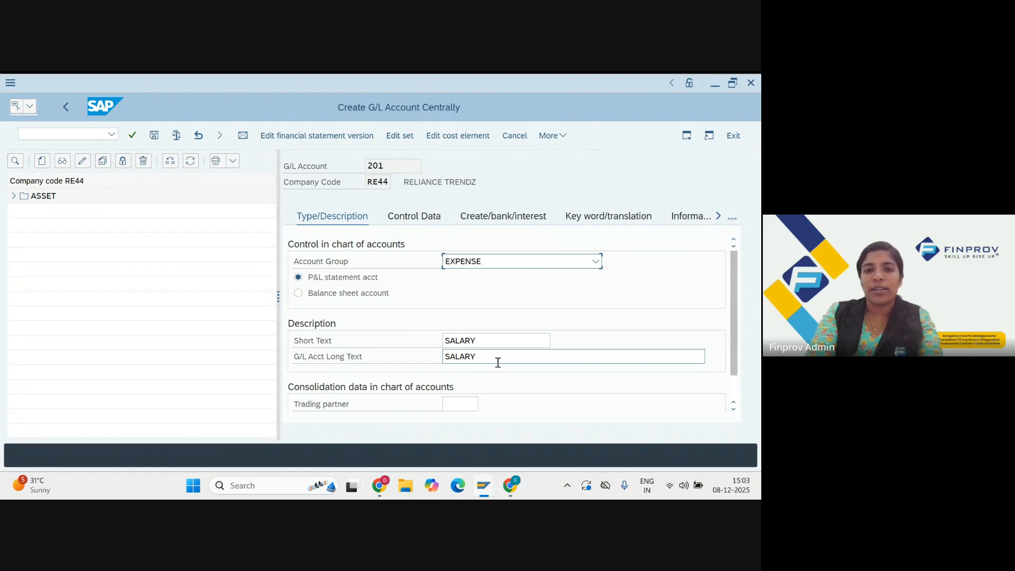
{"action": "left_click", "coordinate": [415, 216]}
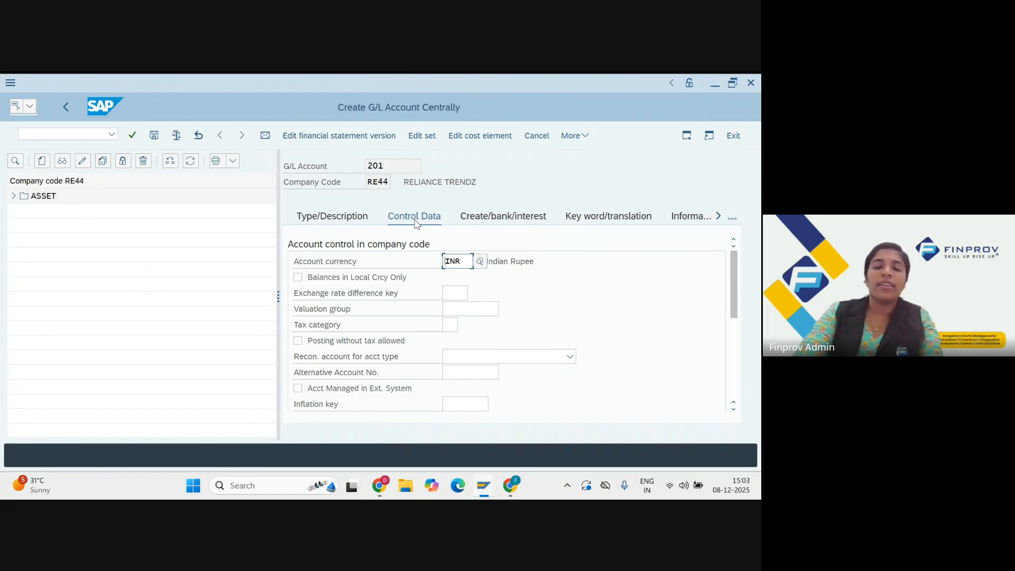
{"action": "scroll", "coordinate": [406, 339], "scroll_direction": "down", "scroll_amount": 5}
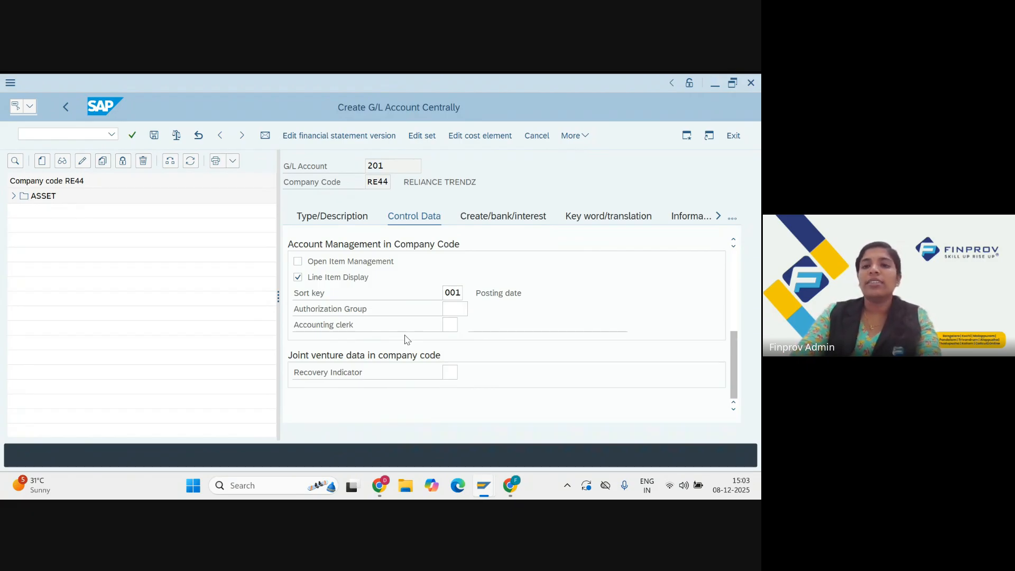
{"action": "left_click", "coordinate": [519, 216]}
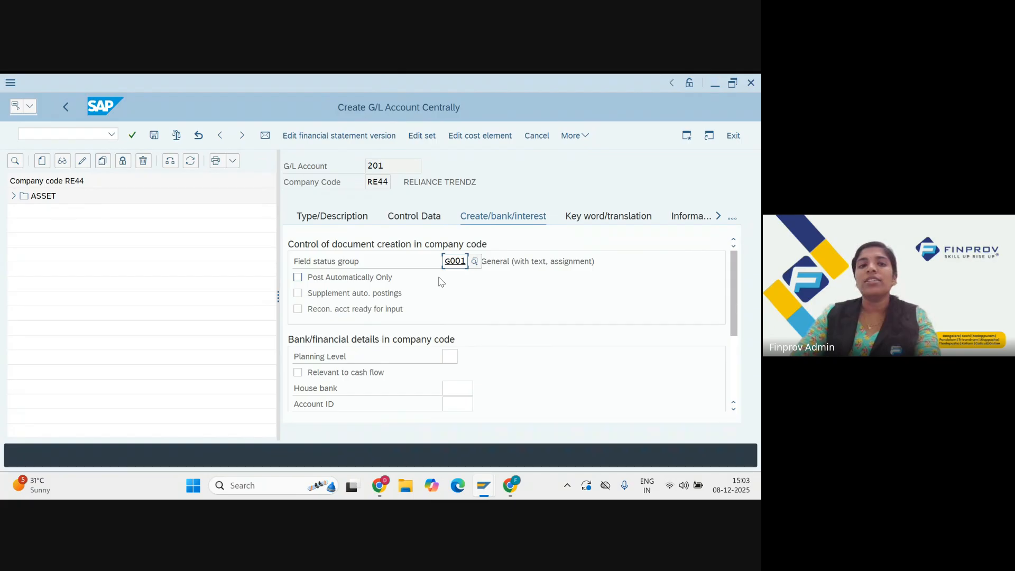
{"action": "left_click", "coordinate": [154, 135]}
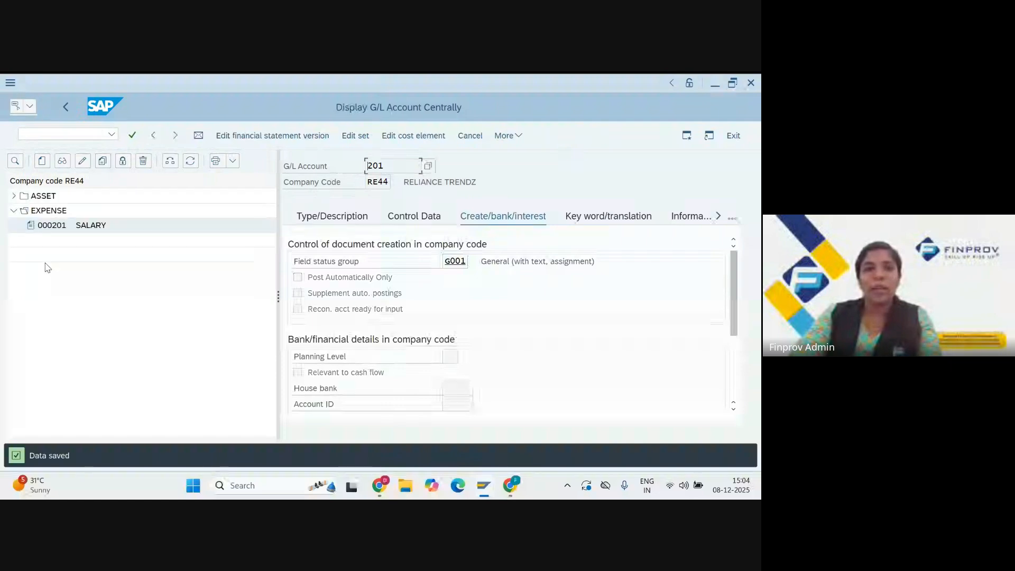
{"action": "left_click", "coordinate": [14, 211]}
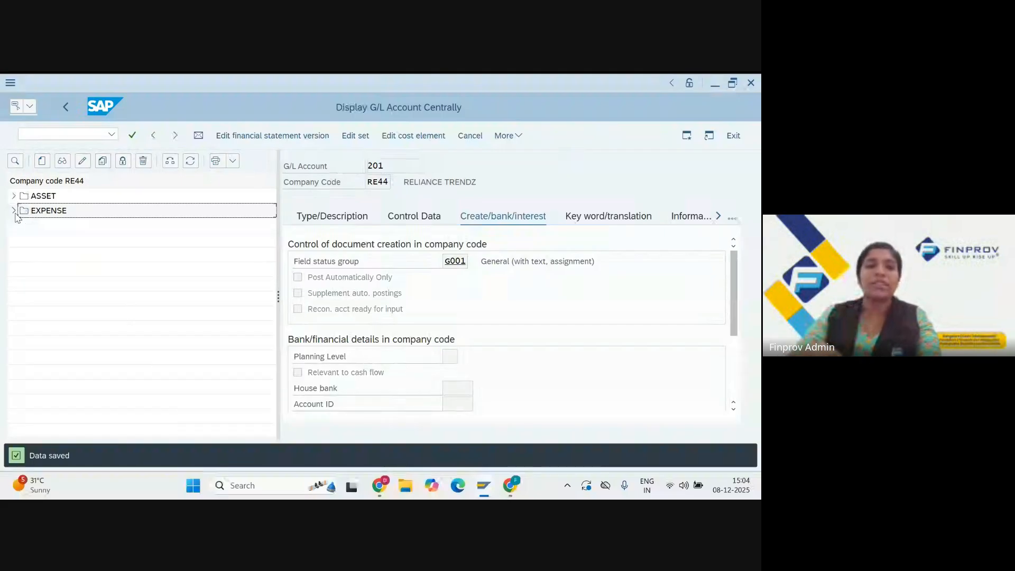
- Review the control data of the saved SALARY account from its account management section up to the account currency
{"action": "key", "text": "alt+Tab"}
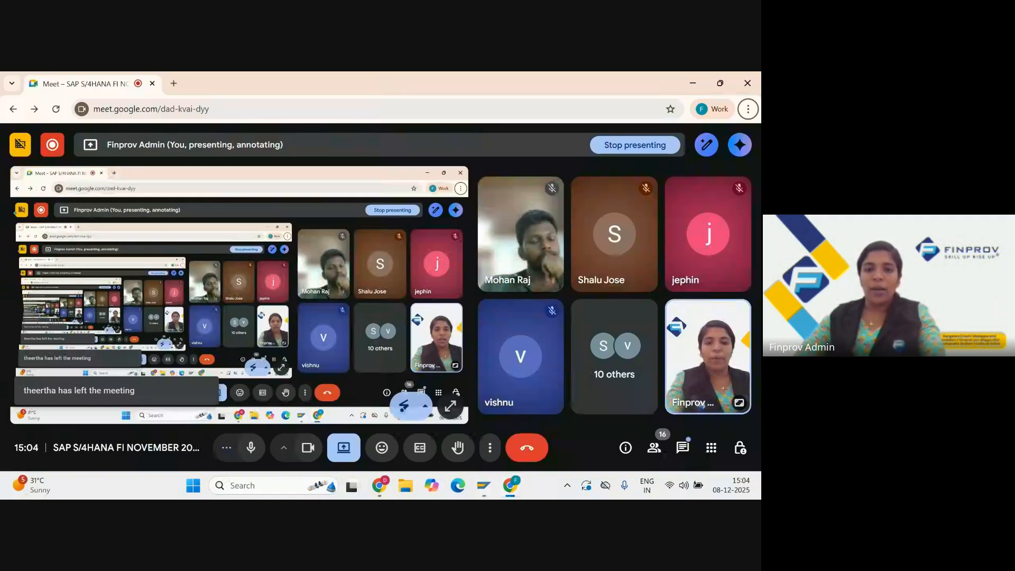
{"action": "key", "text": "alt+Tab"}
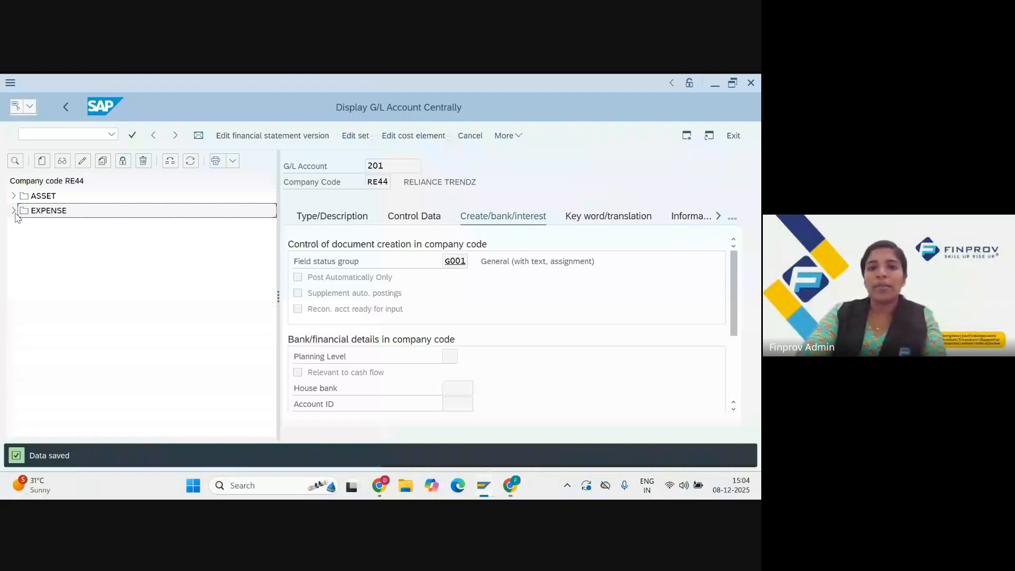
{"action": "left_click", "coordinate": [423, 221]}
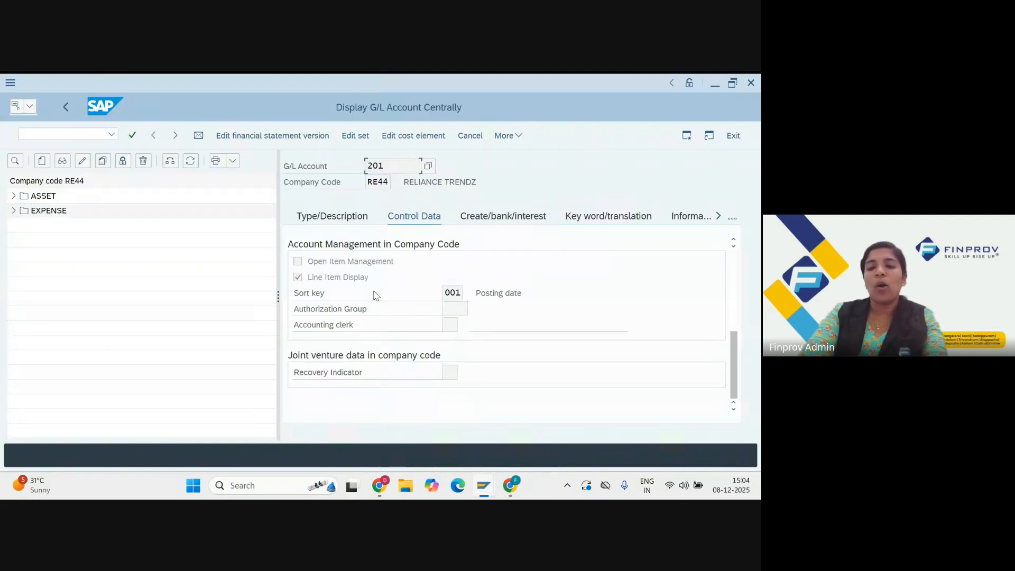
{"action": "left_click_drag", "start_coordinate": [739, 358], "coordinate": [744, 245]}
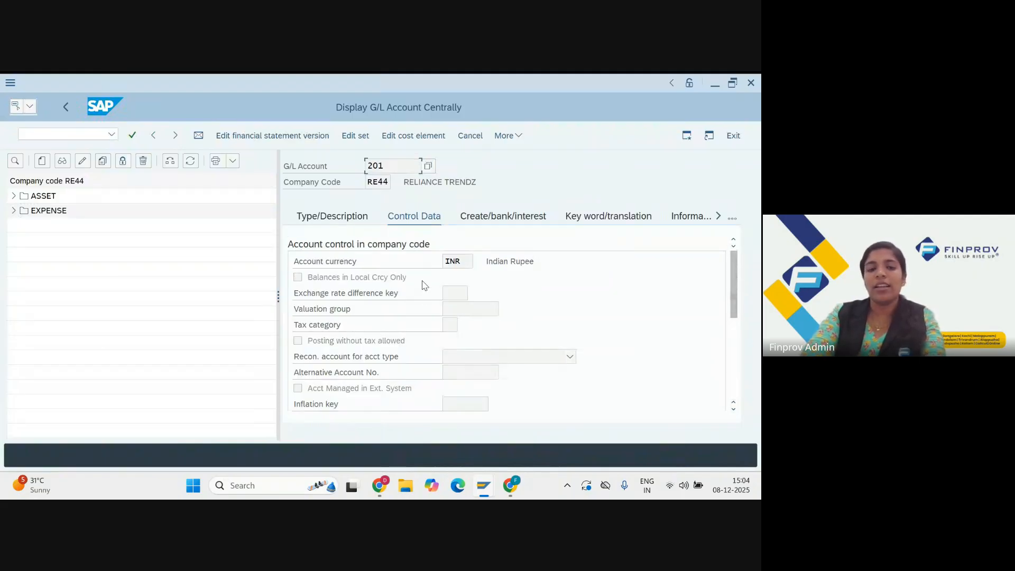
{"action": "key", "text": "alt+Tab"}
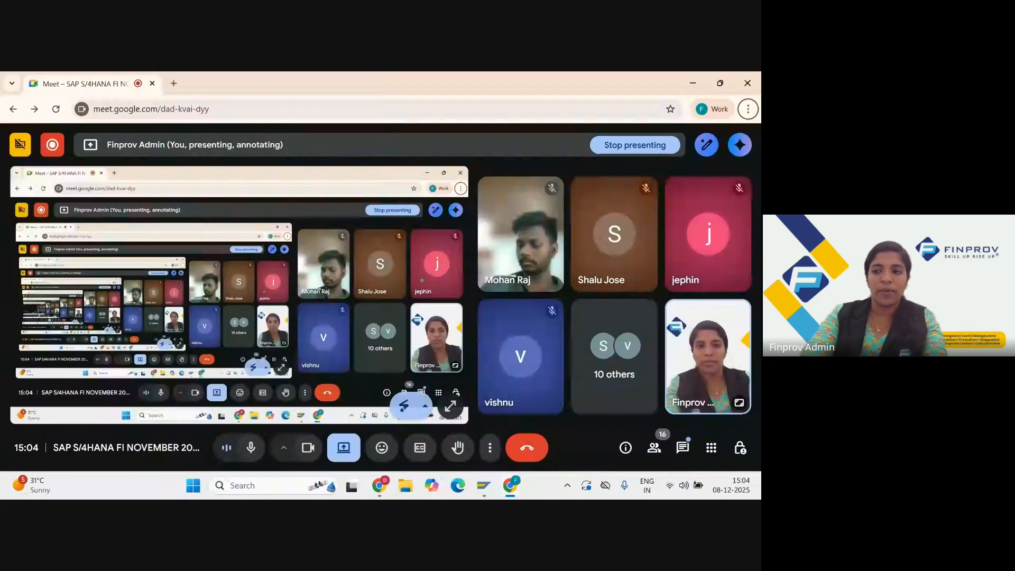
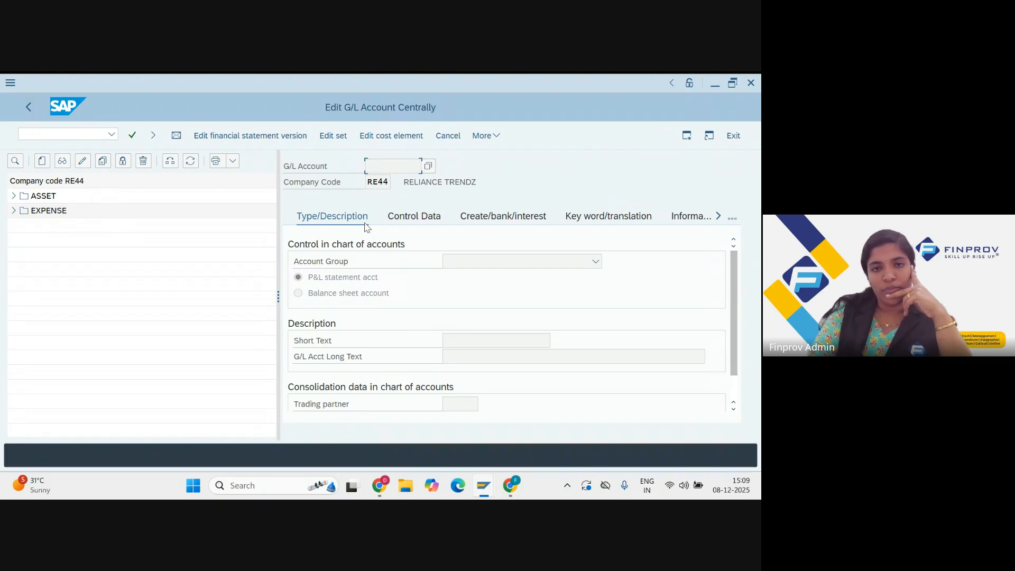
{"action": "left_click", "coordinate": [401, 223]}
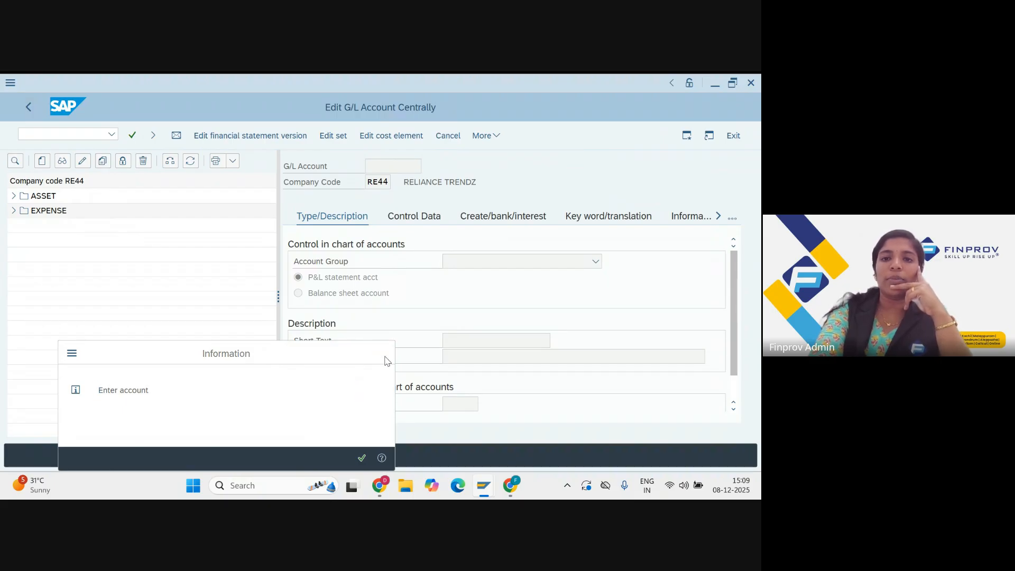
{"action": "left_click", "coordinate": [383, 353]}
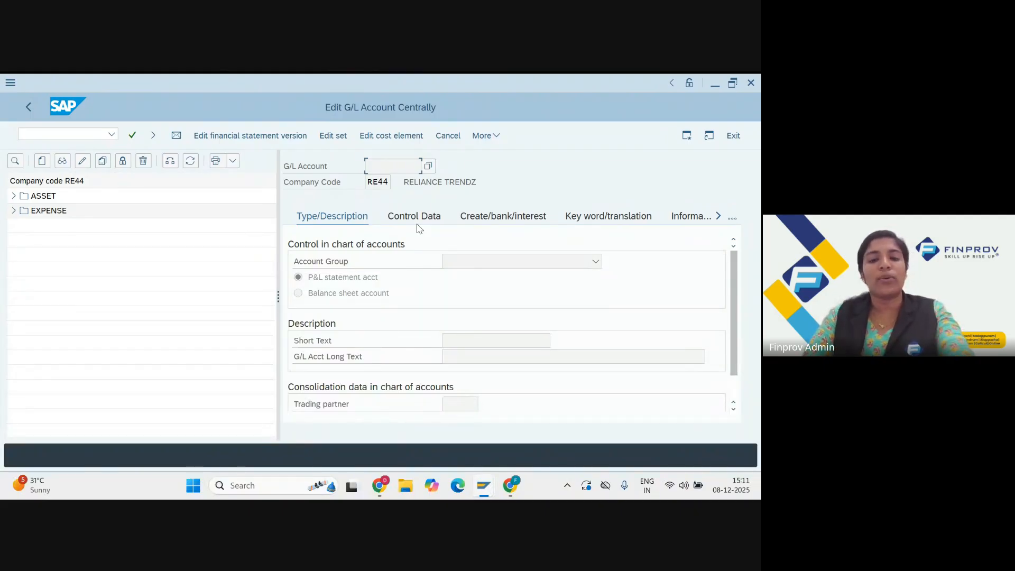
{"action": "key", "text": "alt+Tab"}
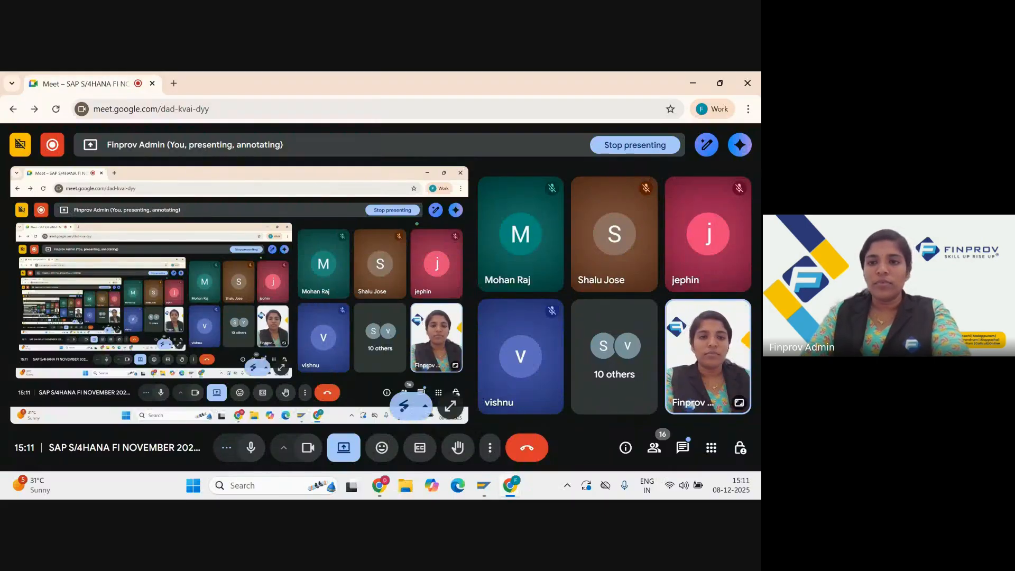
{"action": "key", "text": "alt+Tab"}
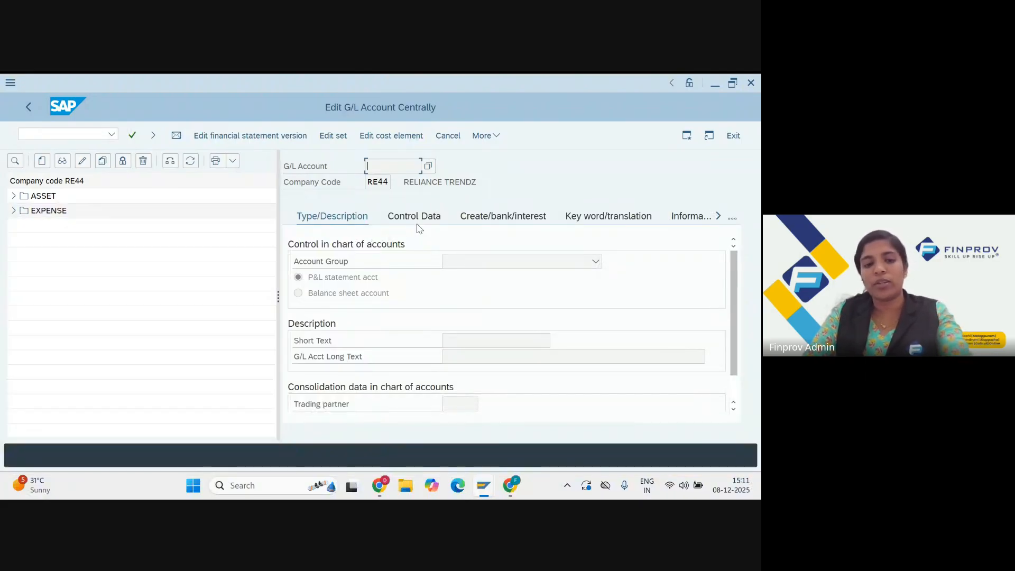
{"action": "key", "text": "alt+Tab"}
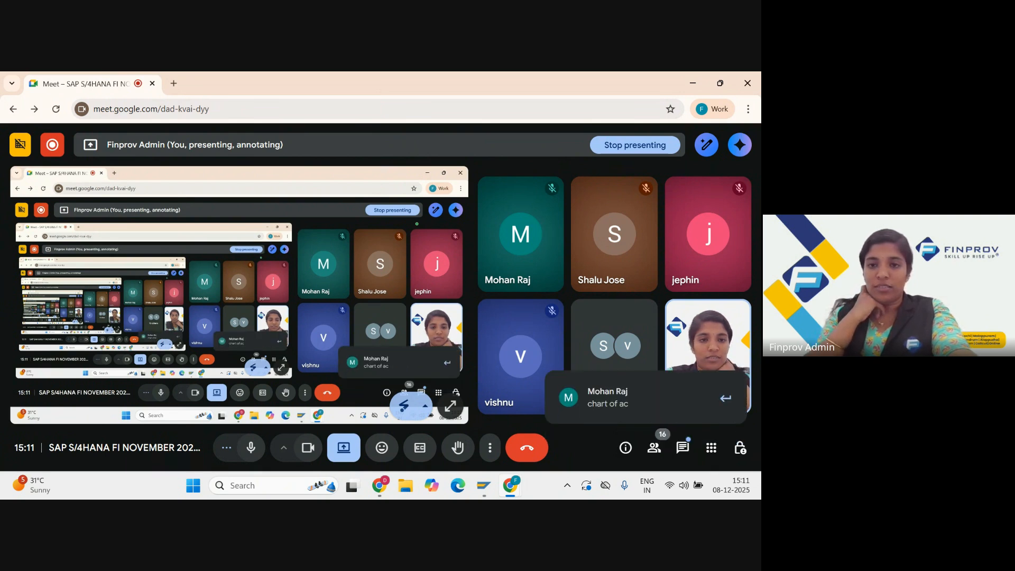
{"action": "key", "text": "alt+Tab"}
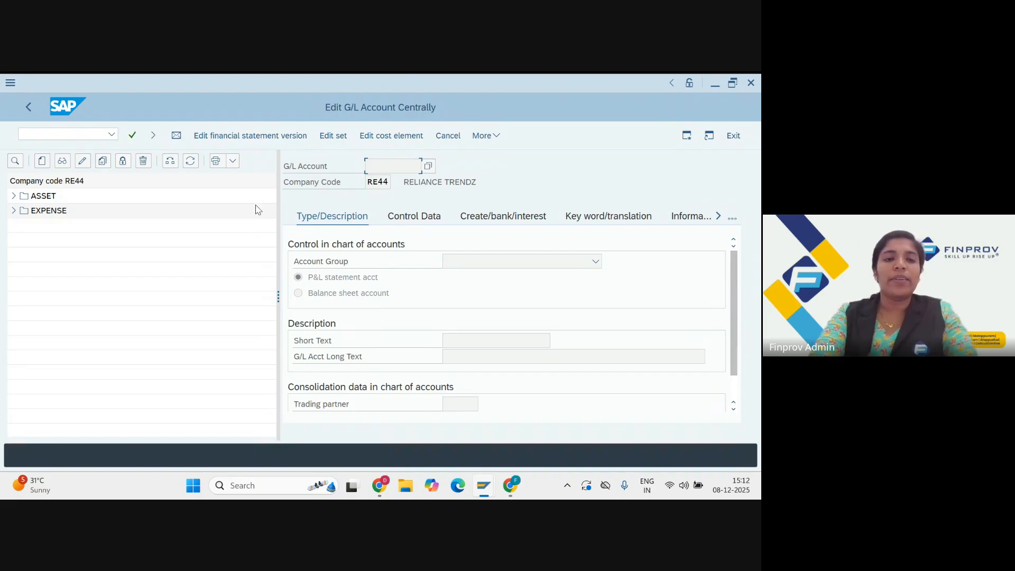
- Open the SALARY account 201 from the EXPENSE group and switch it from display to change mode
{"action": "left_click", "coordinate": [51, 216]}
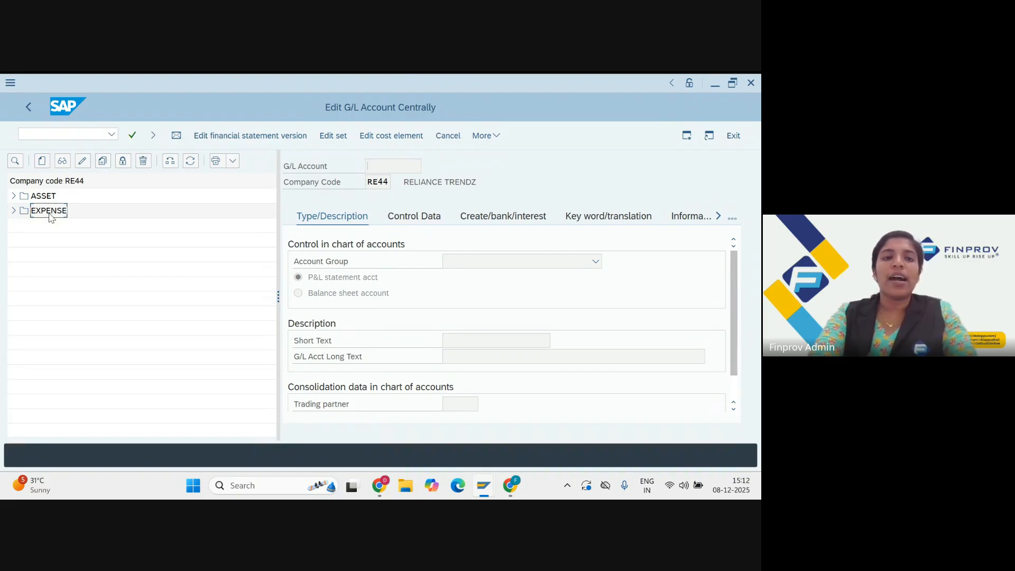
{"action": "left_click", "coordinate": [14, 211]}
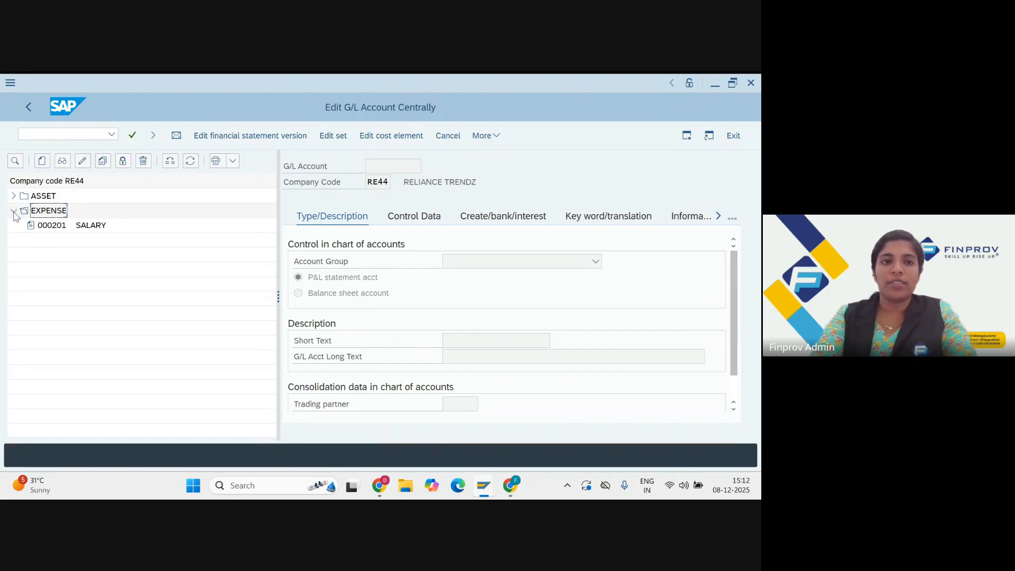
{"action": "double_click", "coordinate": [59, 231]}
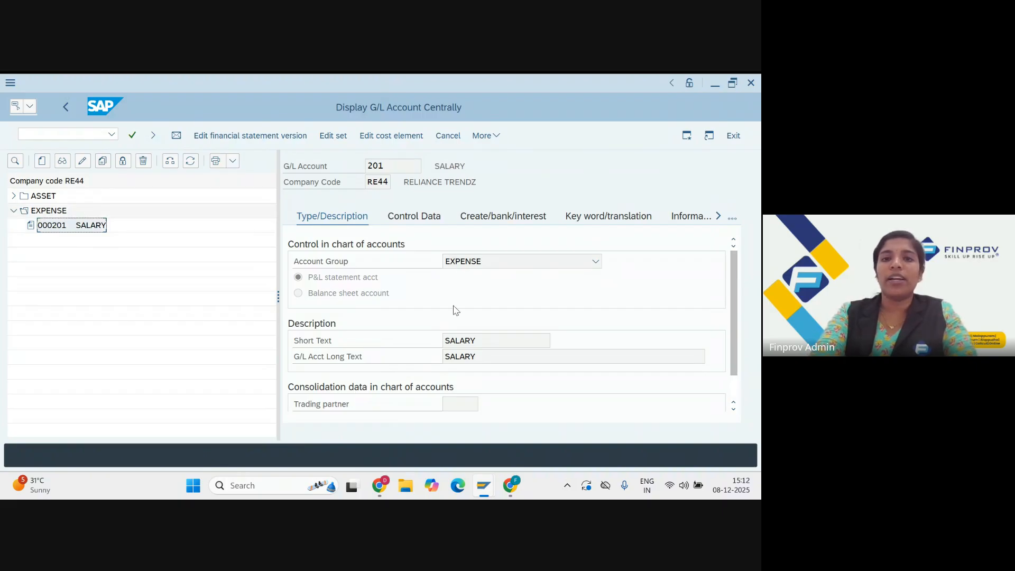
{"action": "left_click", "coordinate": [426, 349]}
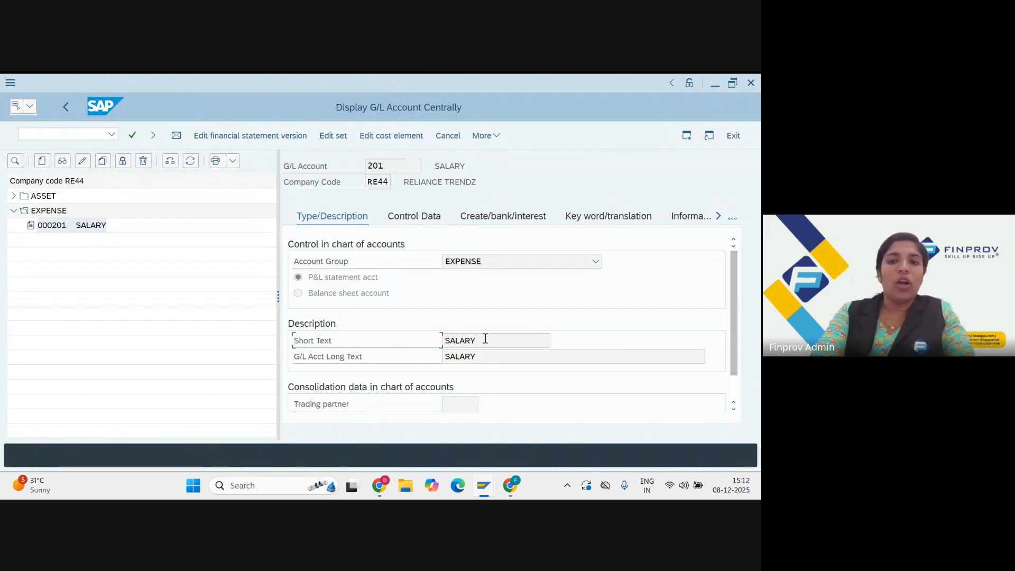
{"action": "left_click", "coordinate": [83, 161]}
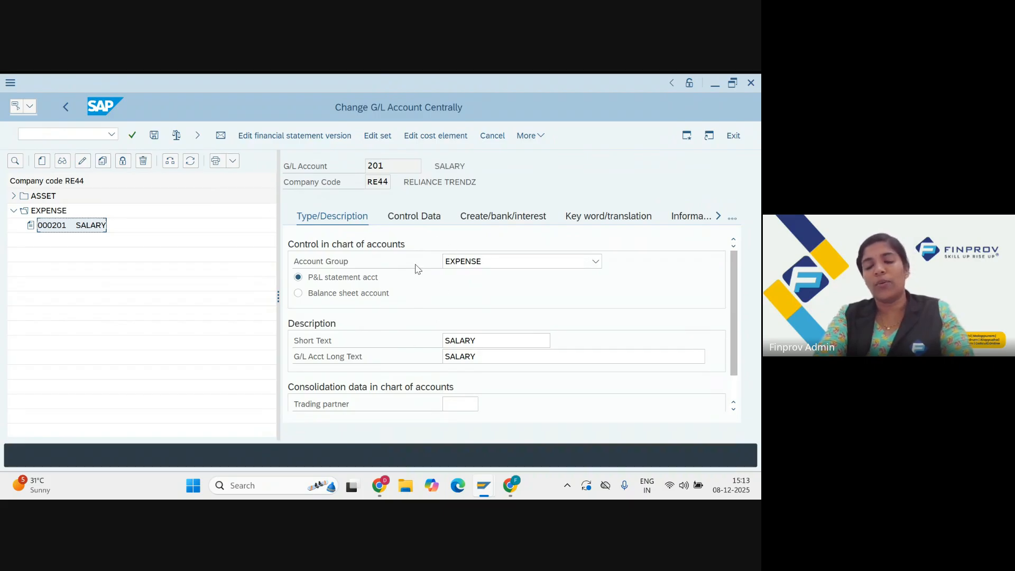
{"action": "left_click", "coordinate": [412, 215]}
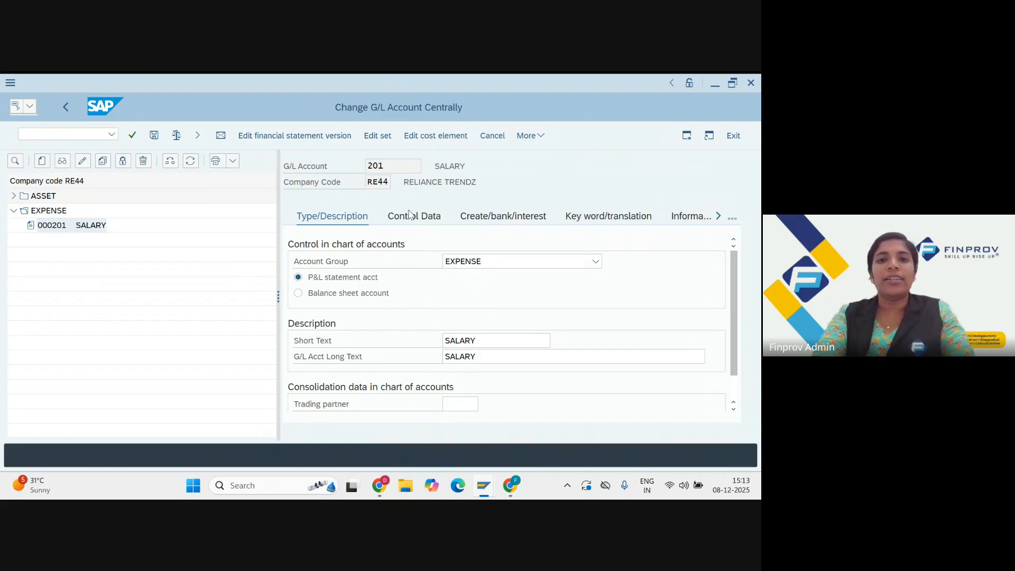
{"action": "left_click", "coordinate": [307, 214]}
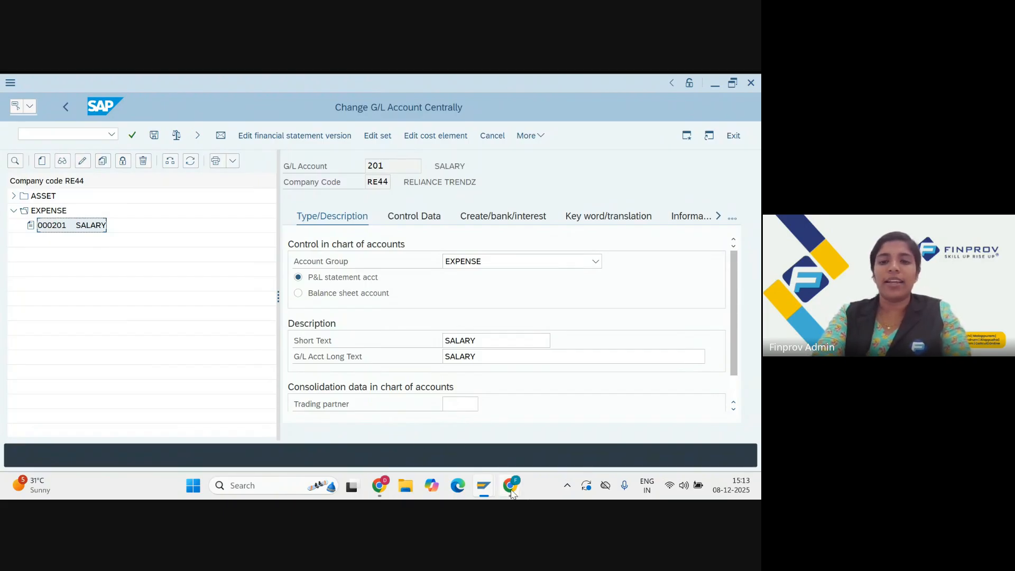
{"action": "mouse_move", "coordinate": [512, 493]}
{"action": "left_click", "coordinate": [442, 433]}
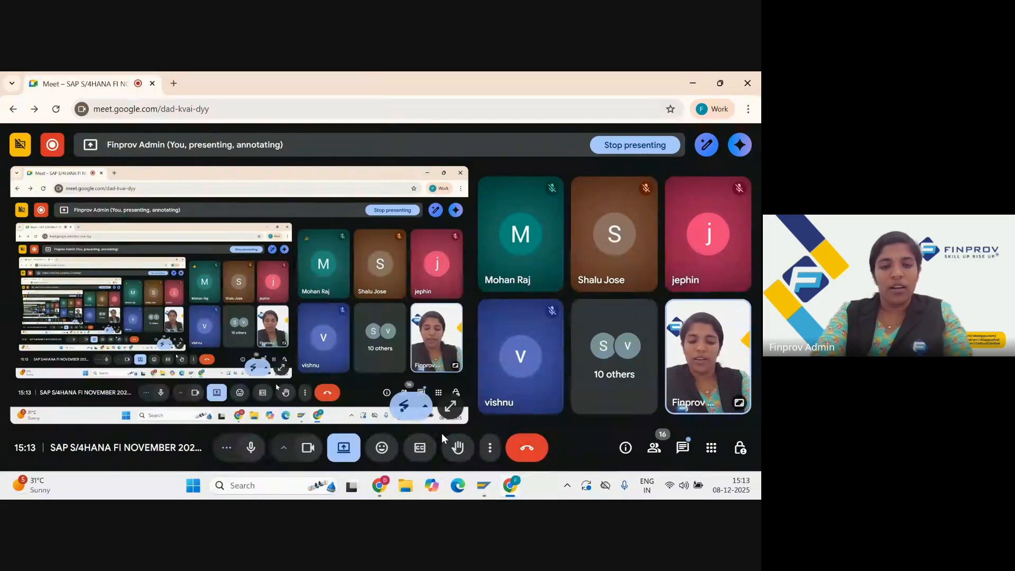
{"action": "mouse_move", "coordinate": [488, 492]}
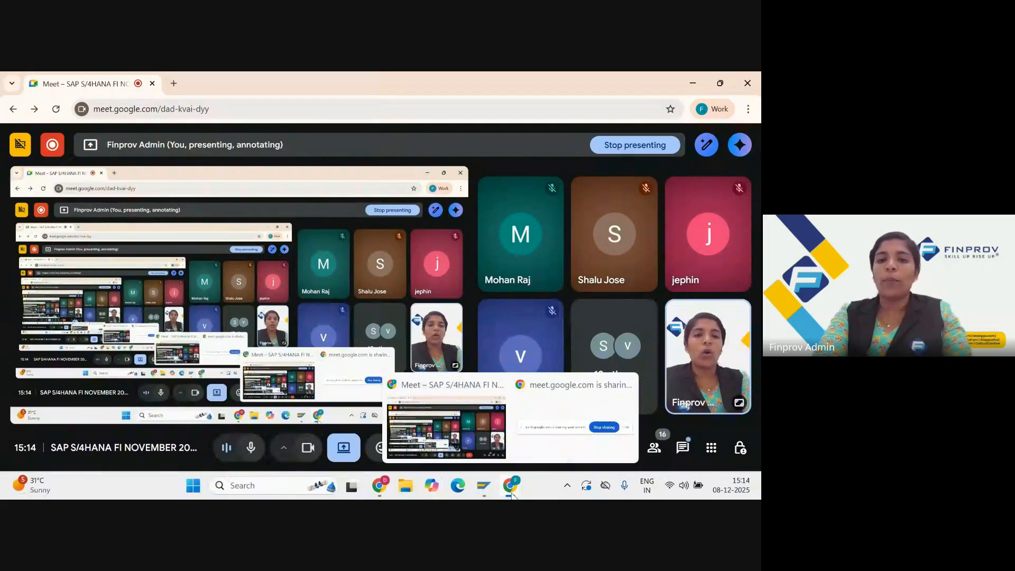
{"action": "left_click", "coordinate": [516, 427]}
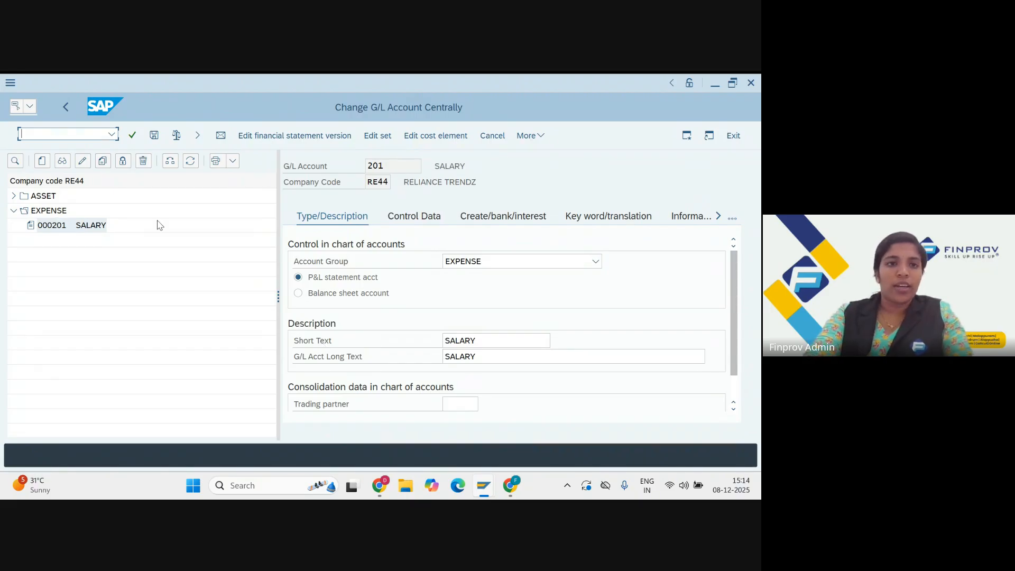
- Copy the SALARY account 201 to a new G/L account 202 in company code RE44
{"action": "left_click", "coordinate": [103, 163]}
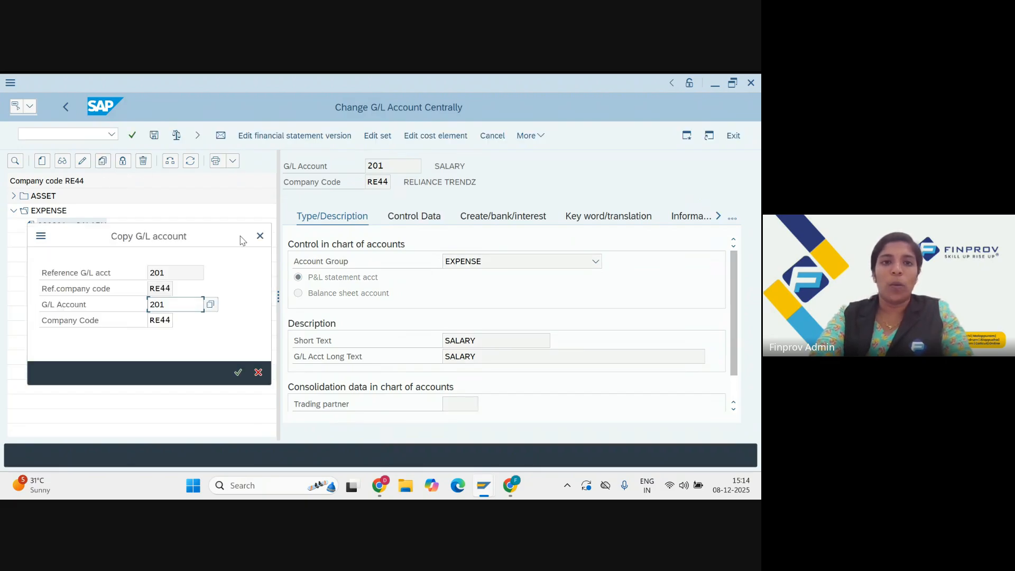
{"action": "left_click", "coordinate": [259, 235]}
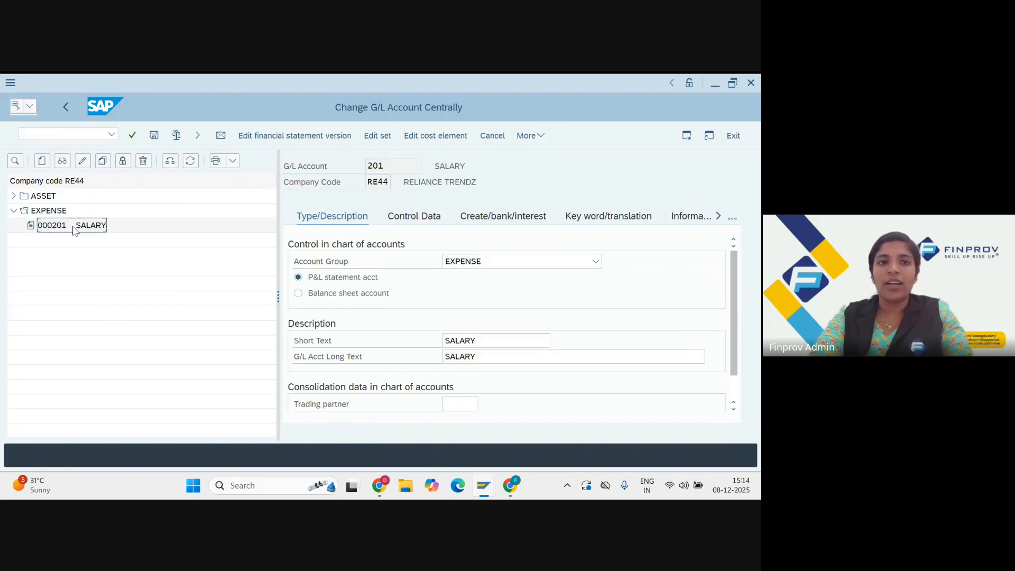
{"action": "left_click", "coordinate": [102, 162]}
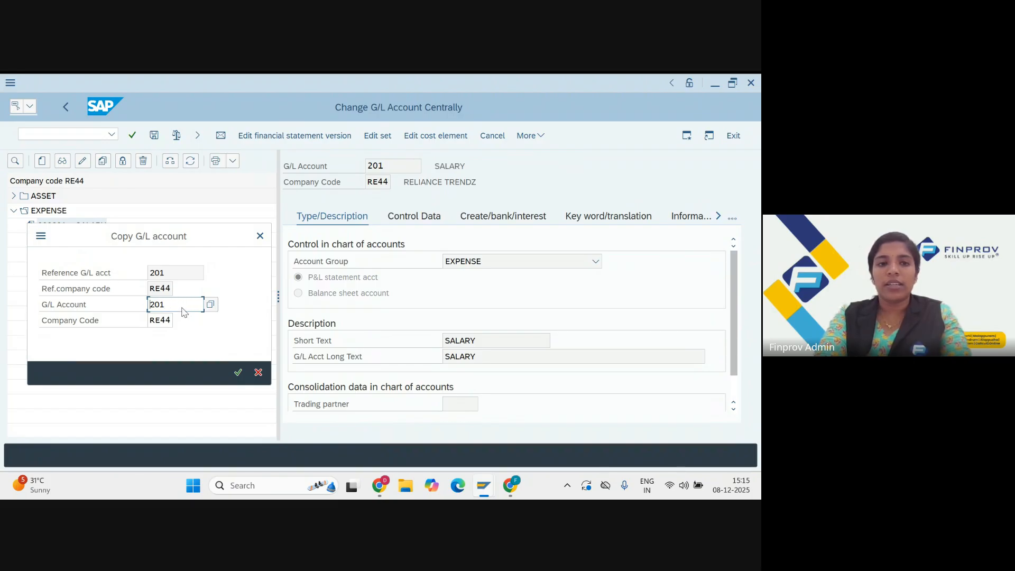
{"action": "key", "text": "BackSpace"}
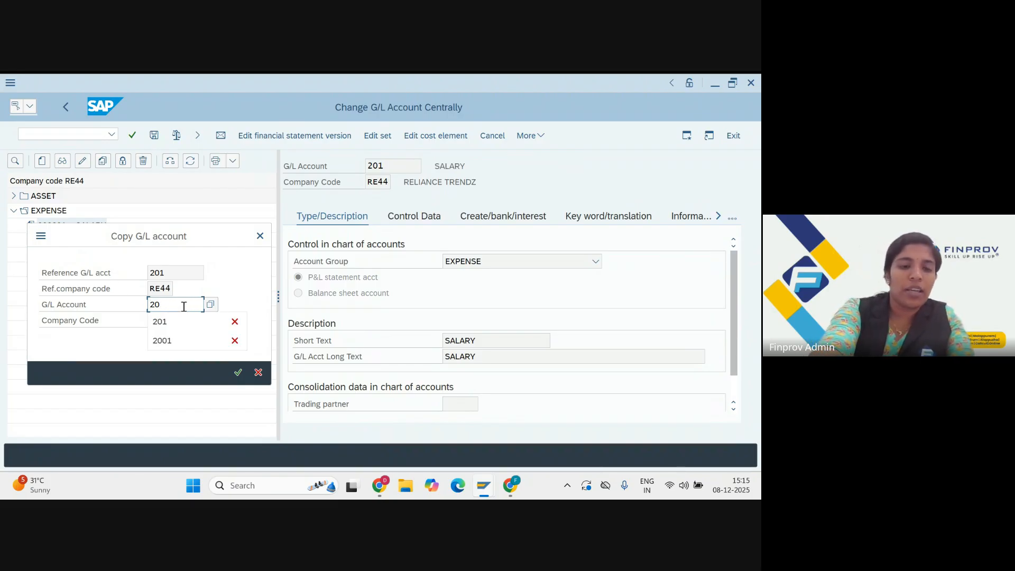
{"action": "type", "text": "2"}
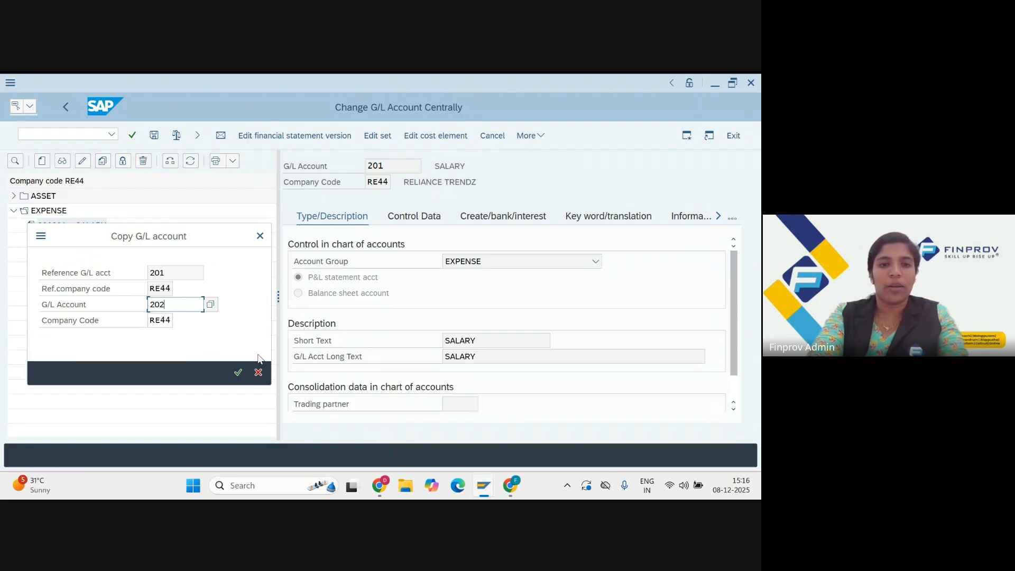
{"action": "key", "text": "Return"}
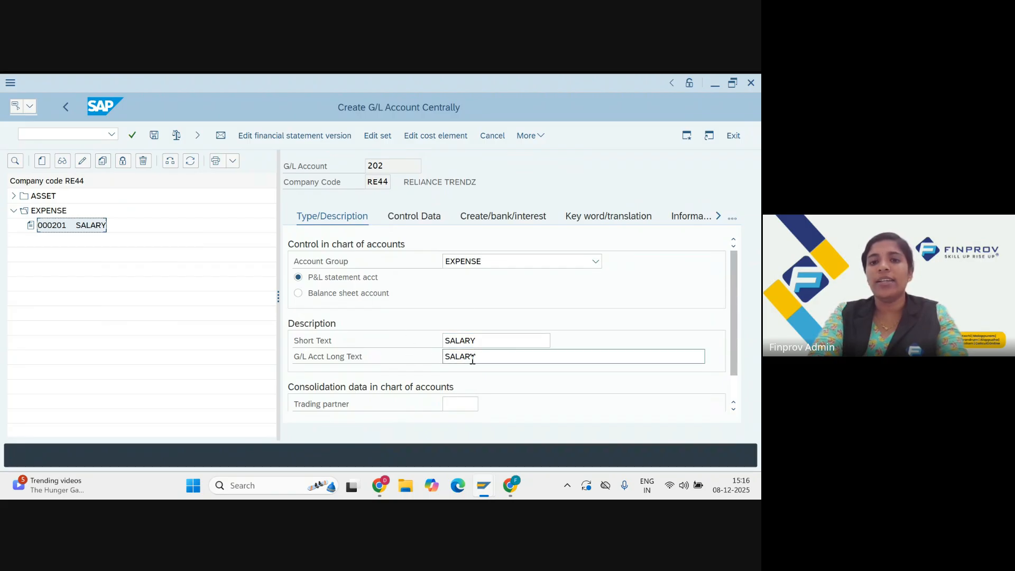
- Replace the short text of the new account 202 with RENT
{"action": "left_click", "coordinate": [492, 341]}
{"action": "key", "text": "BackSpace"}
{"action": "key", "text": "BackSpace"}
{"action": "key", "text": "BackSpace"}
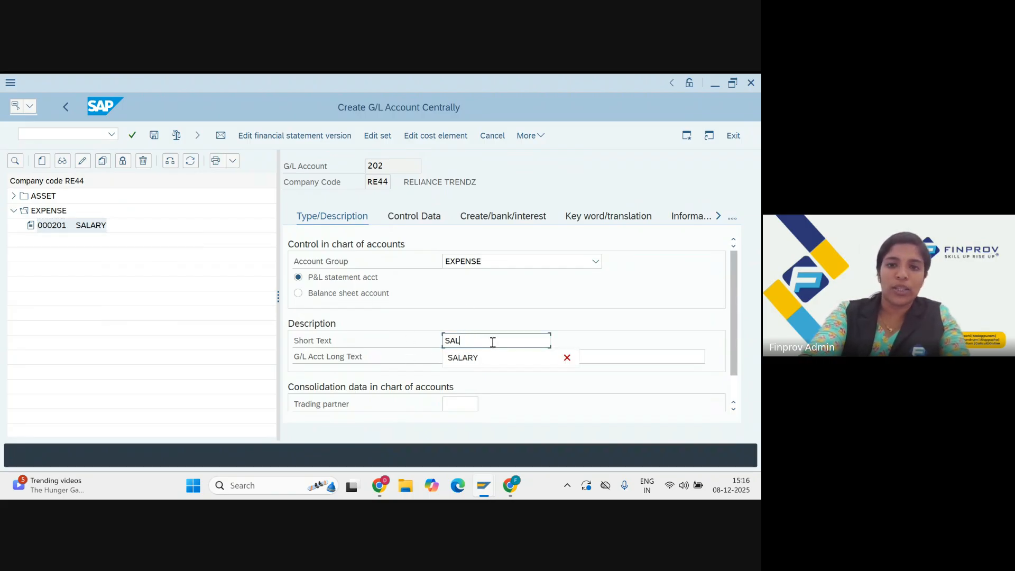
{"action": "key", "text": "BackSpace"}
{"action": "type", "text": "re"}
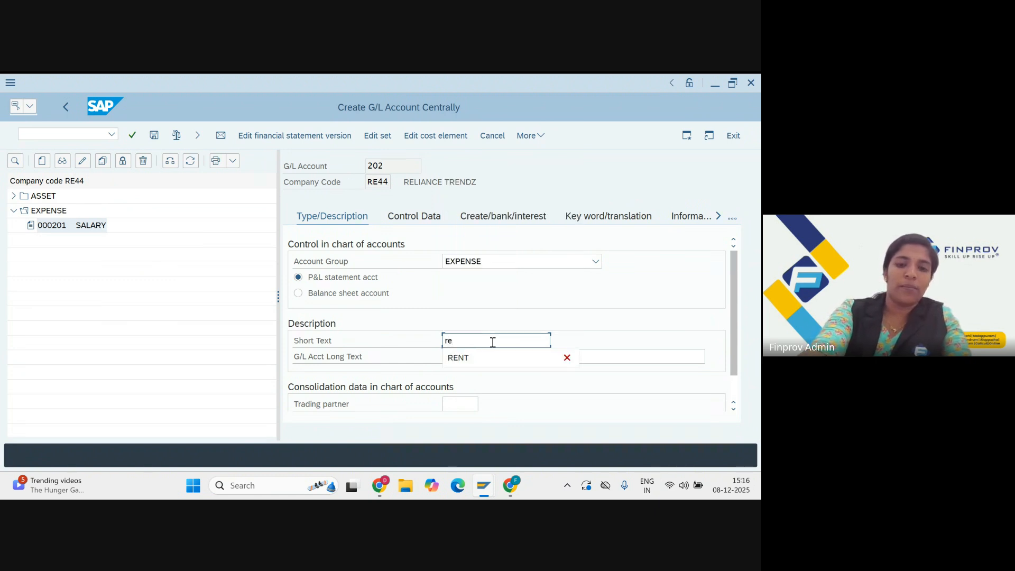
{"action": "type", "text": "nt"}
{"action": "left_click", "coordinate": [480, 358]}
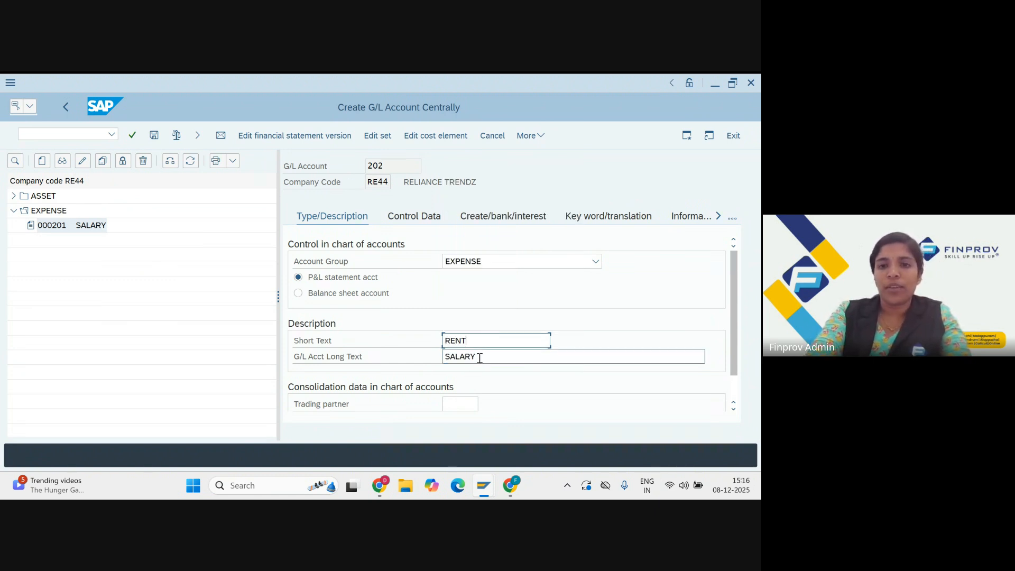
- Replace the G/L account long text of account 202 with RENT
{"action": "left_click", "coordinate": [479, 358]}
{"action": "key", "text": "BackSpace"}
{"action": "key", "text": "BackSpace"}
{"action": "key", "text": "BackSpace"}
{"action": "key", "text": "BackSpace"}
{"action": "key", "text": "BackSpace"}
{"action": "key", "text": "BackSpace"}
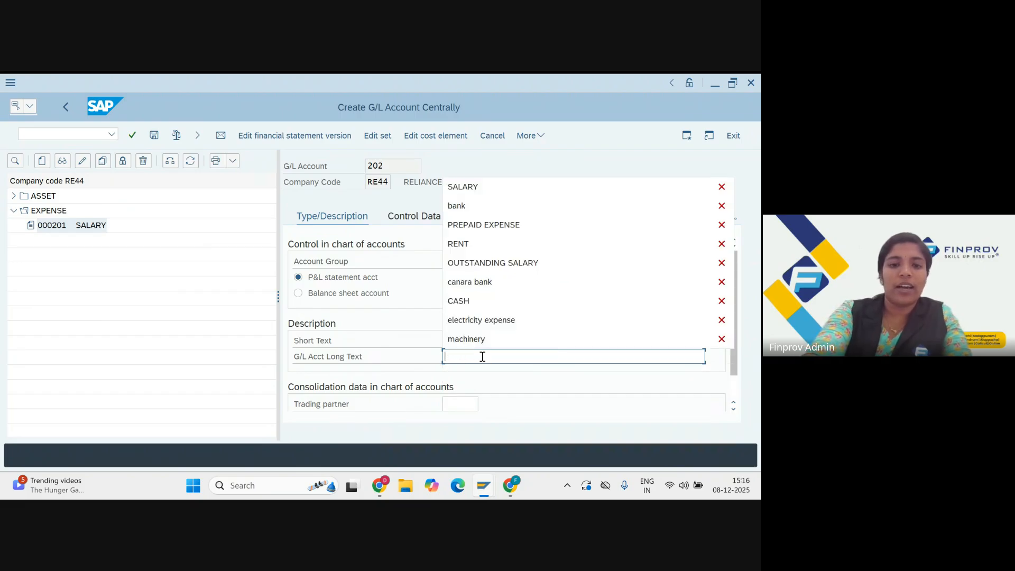
{"action": "type", "text": "re"}
{"action": "left_click", "coordinate": [465, 373]}
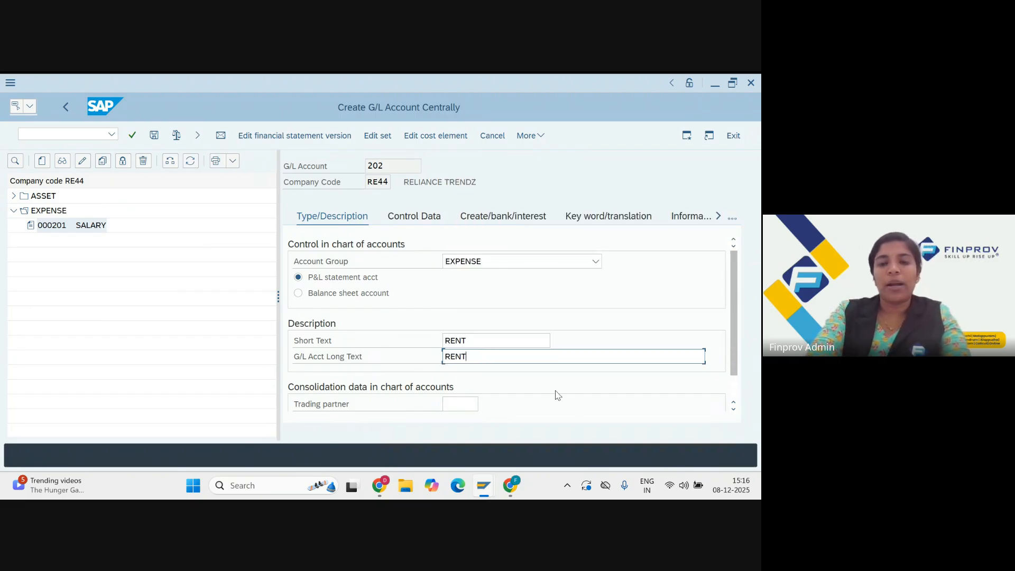
{"action": "left_click", "coordinate": [576, 405]}
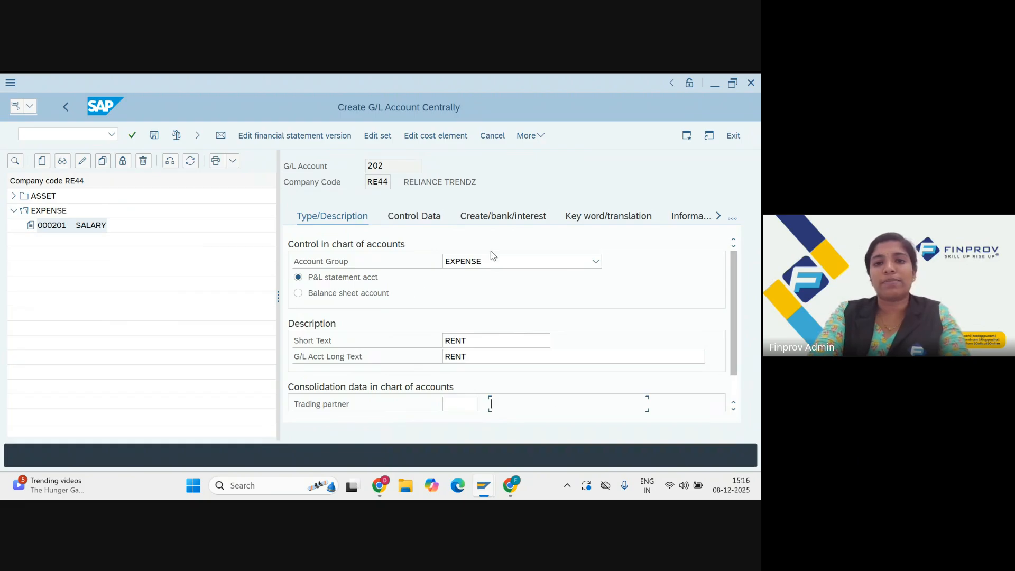
- Check the control data copied to account 202, return to its description, and save the account
{"action": "left_click", "coordinate": [428, 212]}
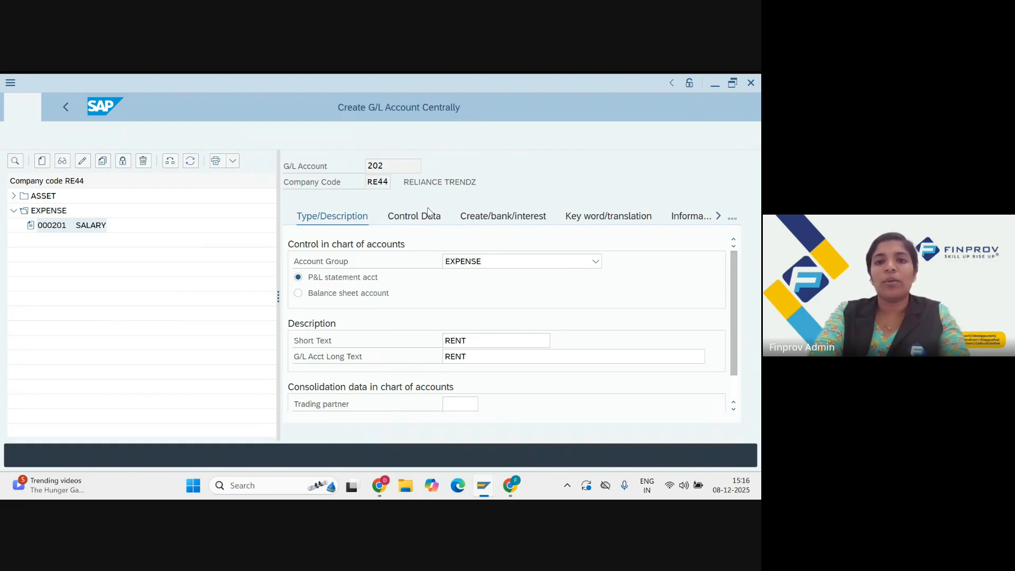
{"action": "left_click", "coordinate": [339, 217]}
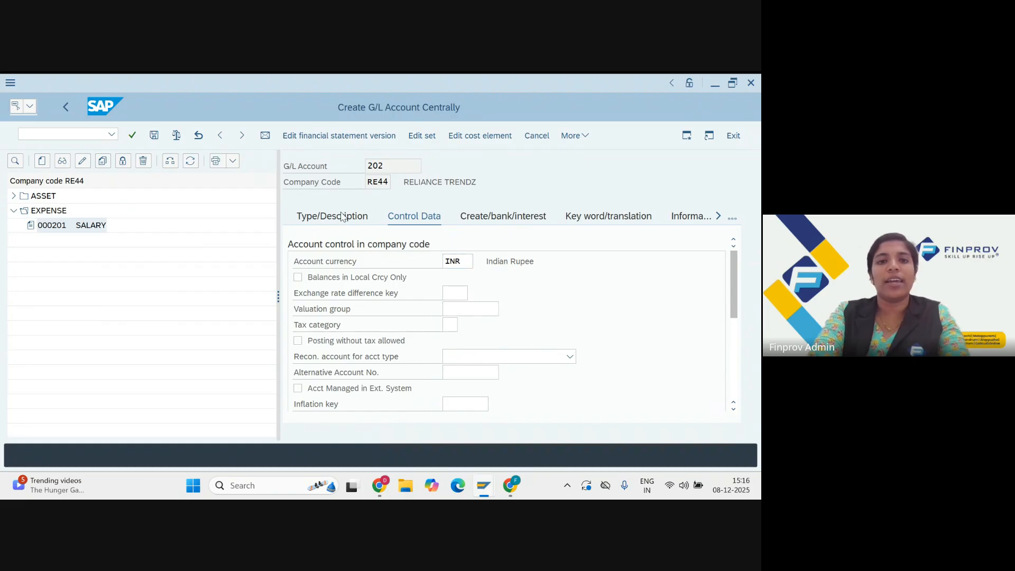
{"action": "left_click", "coordinate": [154, 135]}
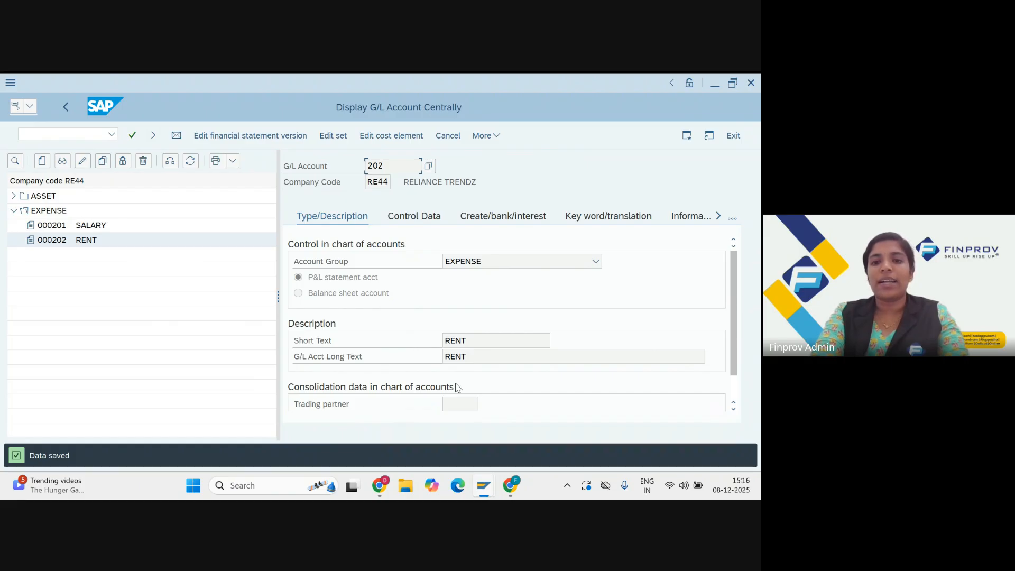
- Check the participants' reactions in the Google Meet window and return to the SAP G/L account window
{"action": "mouse_move", "coordinate": [509, 481]}
{"action": "left_click", "coordinate": [449, 423]}
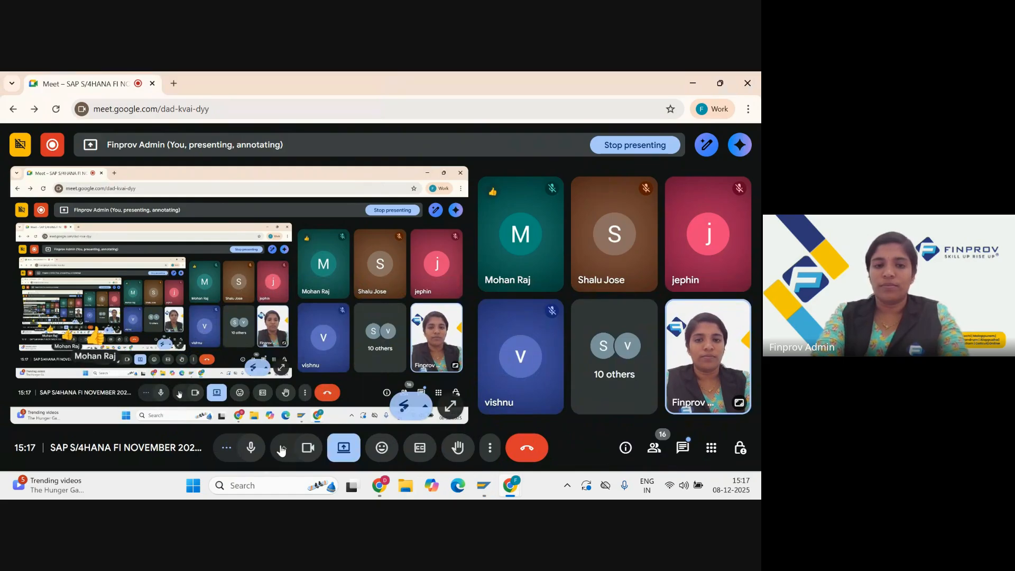
{"action": "mouse_move", "coordinate": [484, 485]}
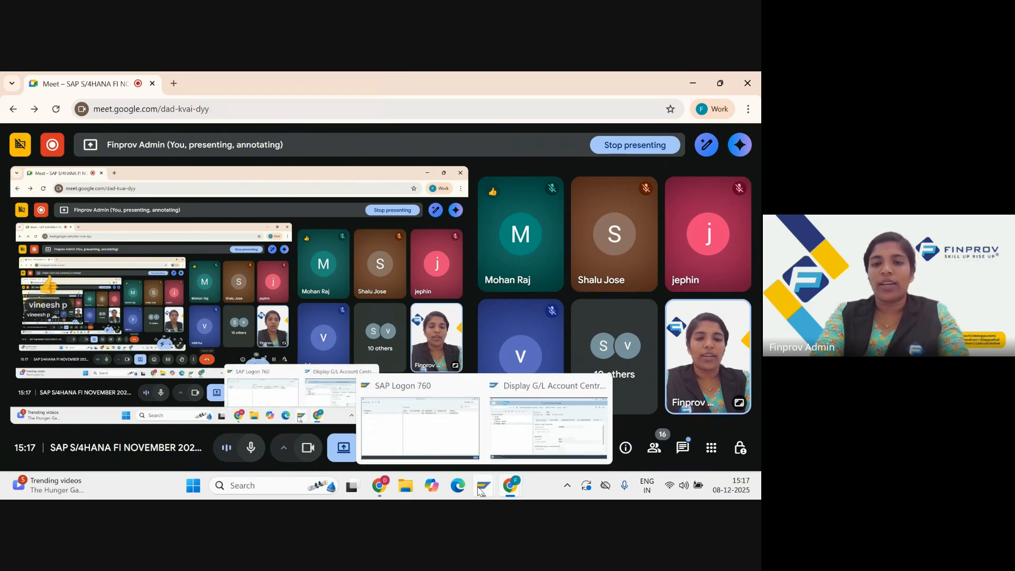
{"action": "left_click", "coordinate": [521, 440]}
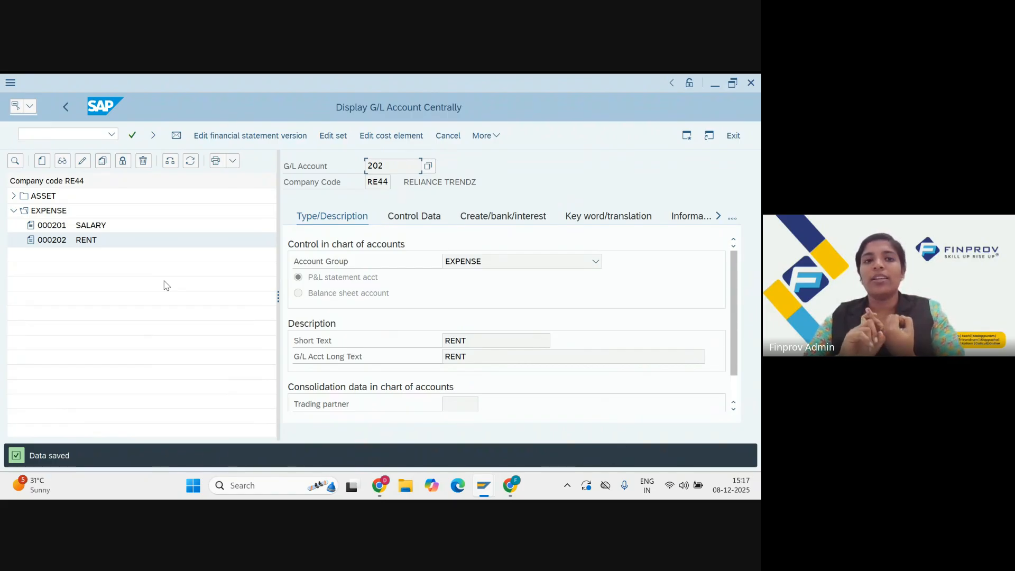
- Switch the RENT account 202 to change mode and try to save it without editing its description
{"action": "left_click", "coordinate": [39, 164]}
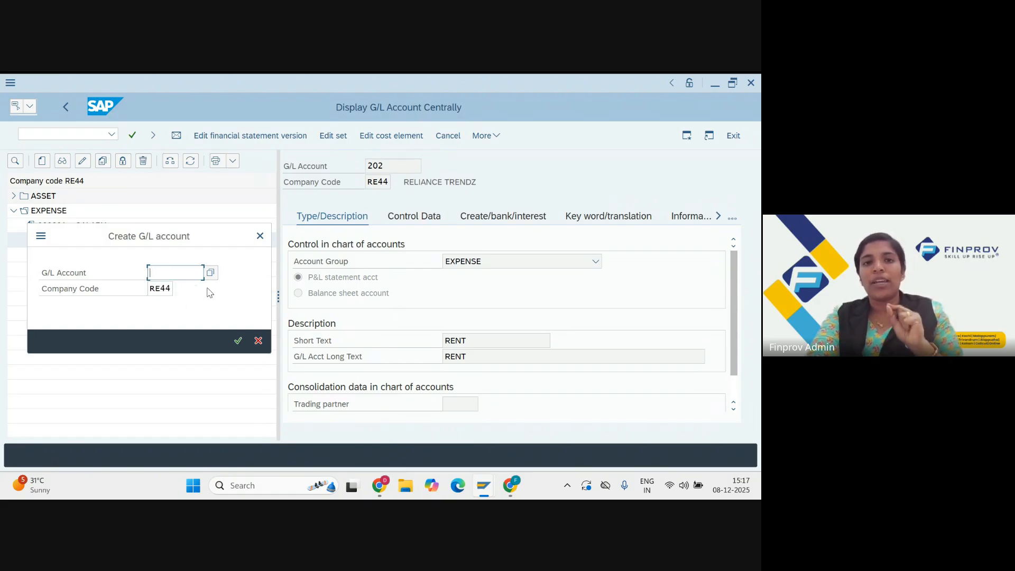
{"action": "left_click", "coordinate": [259, 236]}
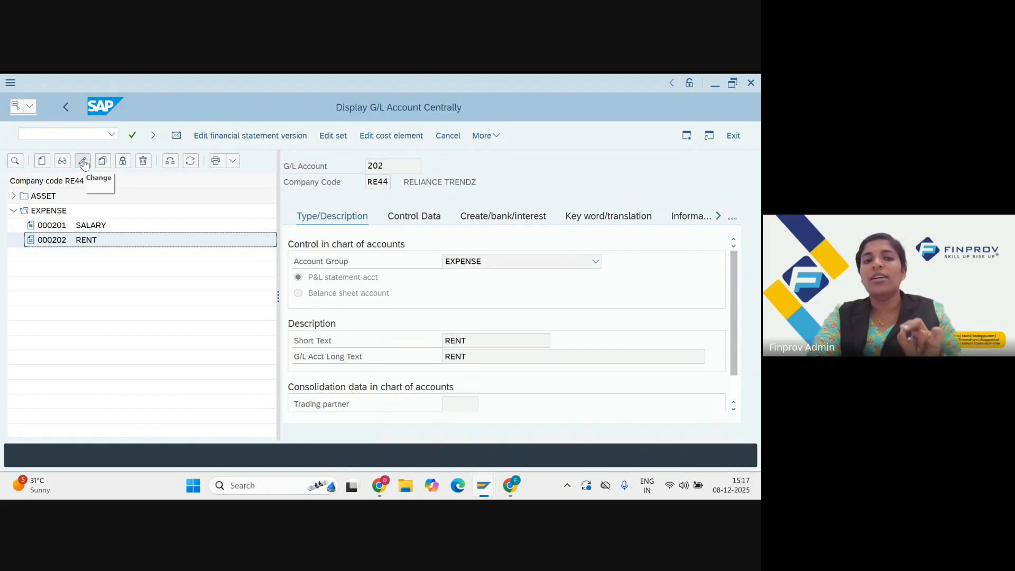
{"action": "left_click", "coordinate": [76, 242]}
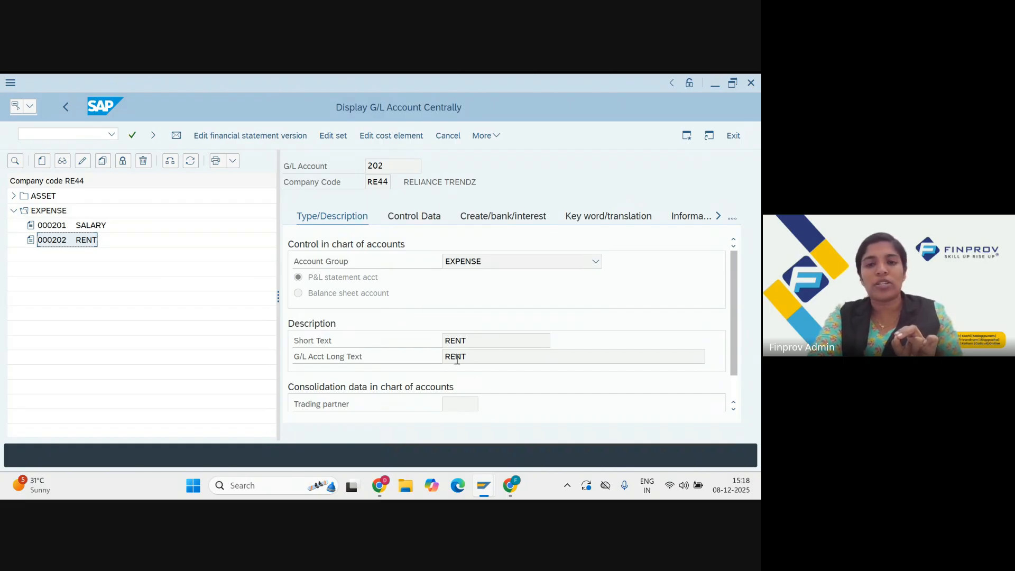
{"action": "left_click", "coordinate": [84, 161]}
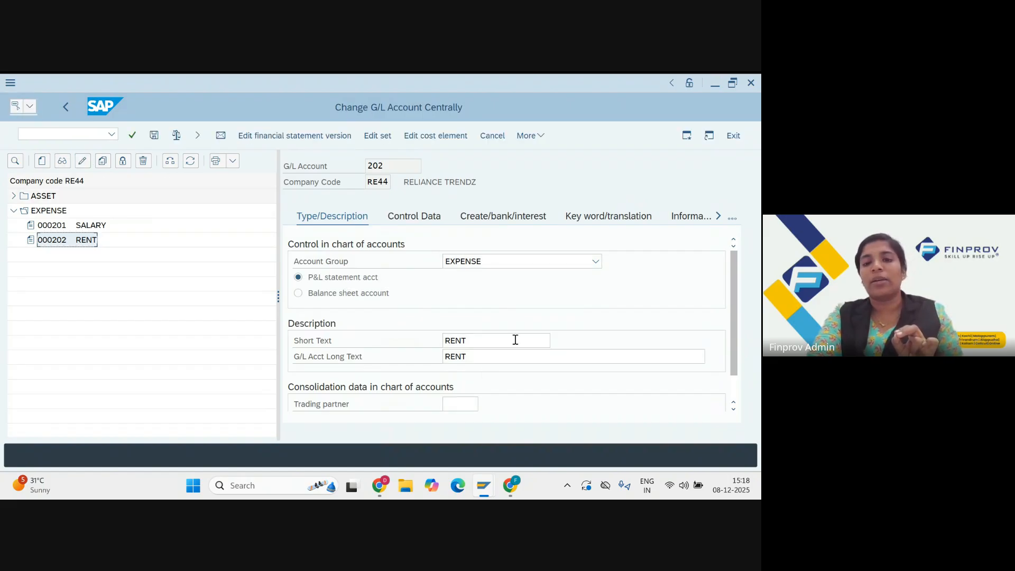
{"action": "left_click", "coordinate": [491, 345]}
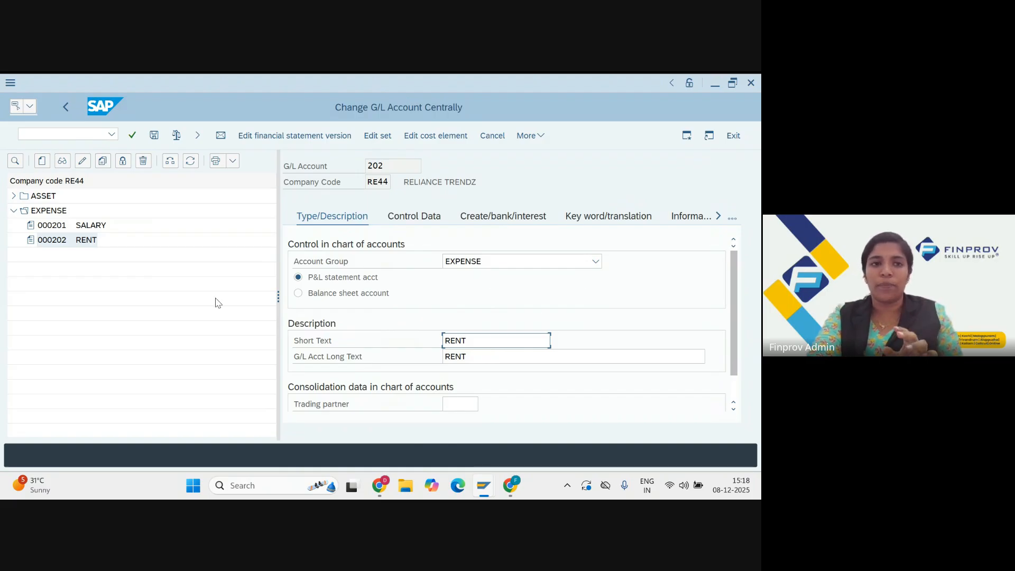
{"action": "left_click", "coordinate": [154, 135]}
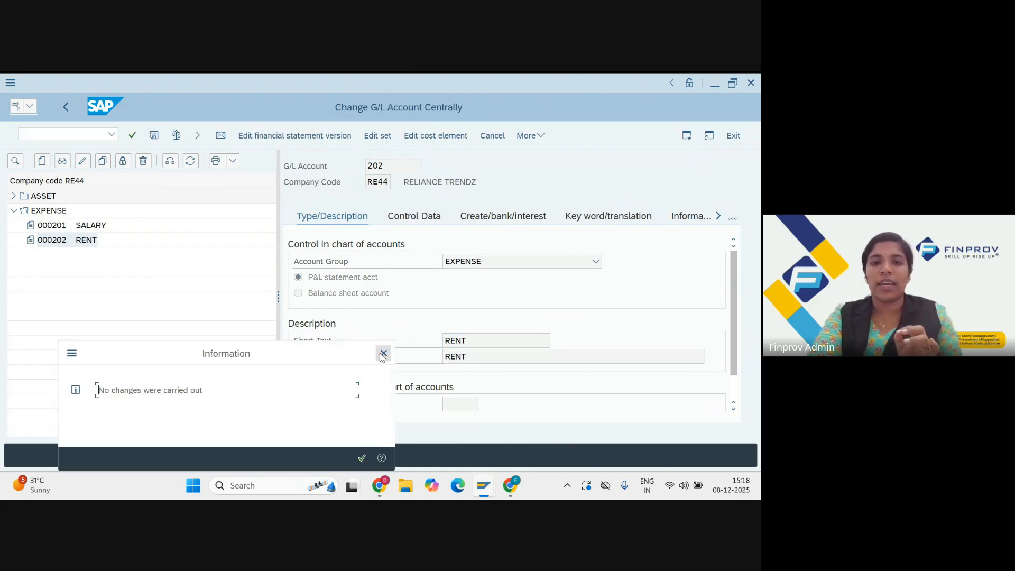
{"action": "left_click", "coordinate": [382, 354]}
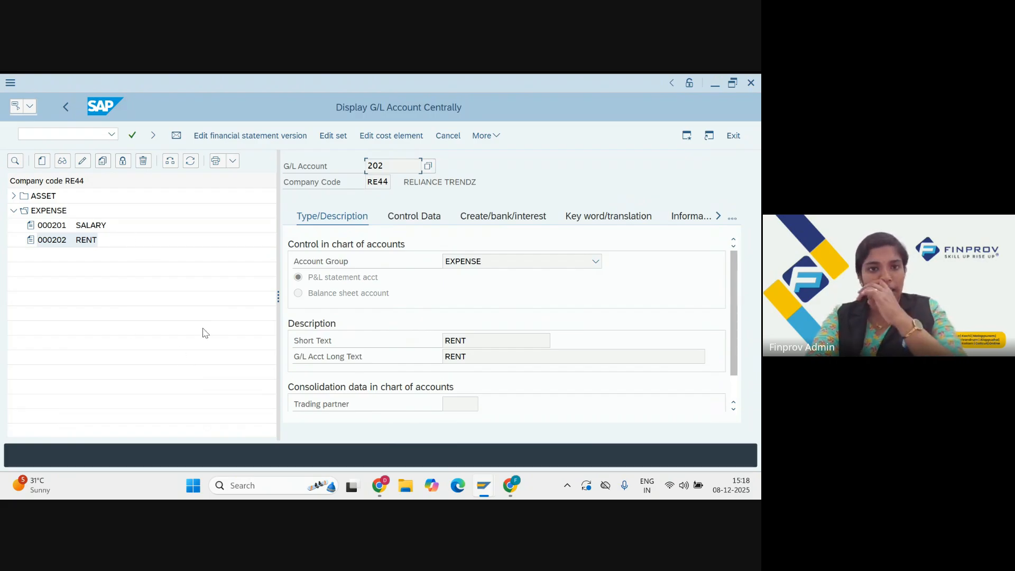
- Reload the account list for company code RE44 and open the bank account 000001 from the ASSET group
{"action": "left_click", "coordinate": [169, 168]}
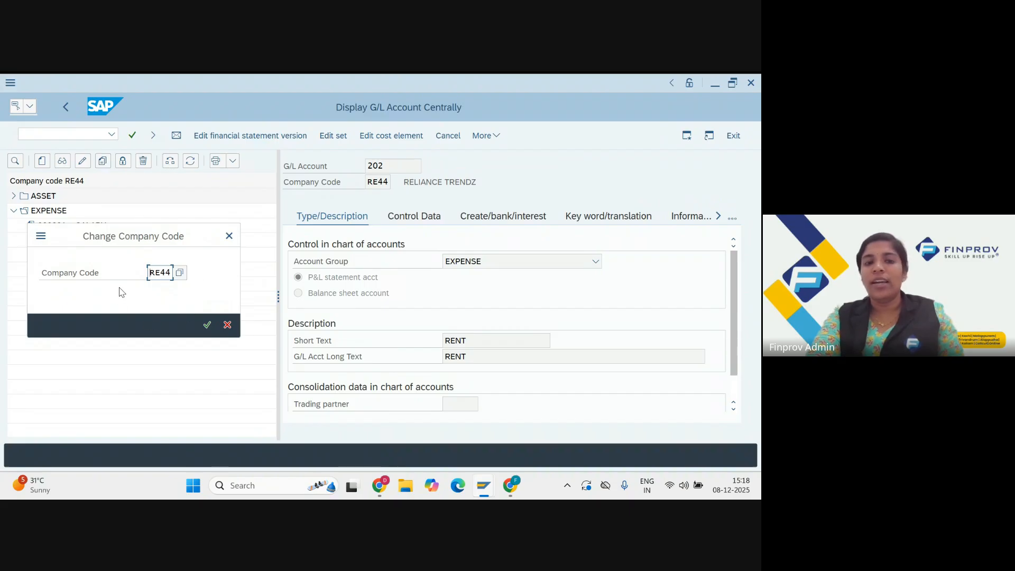
{"action": "left_click", "coordinate": [208, 324]}
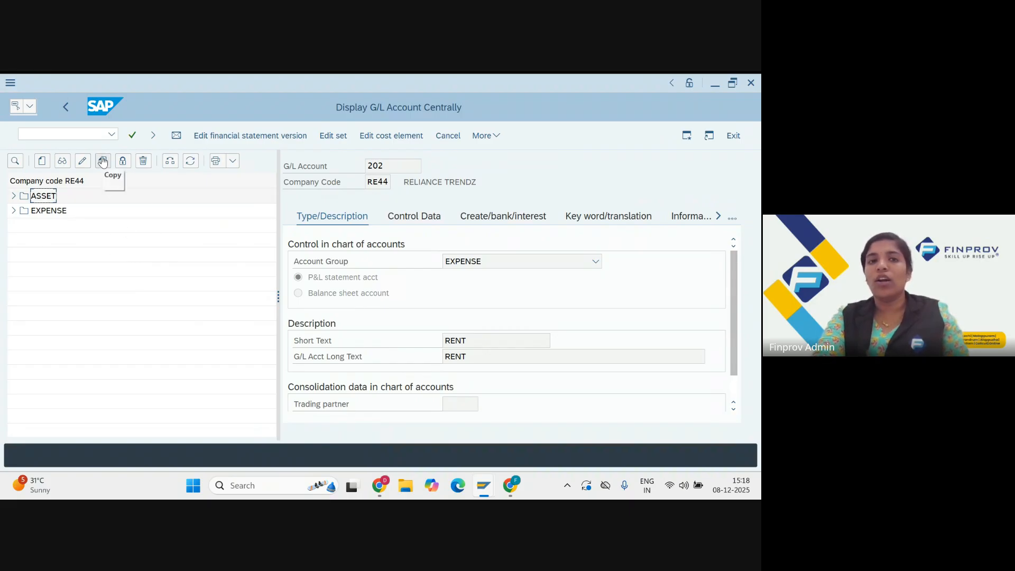
{"action": "left_click", "coordinate": [45, 213]}
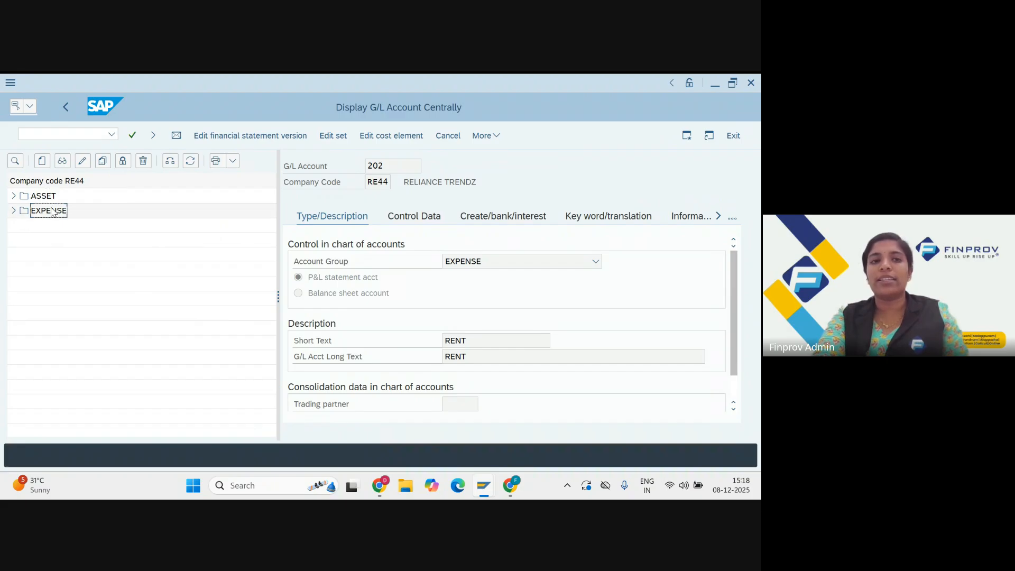
{"action": "left_click", "coordinate": [45, 199]}
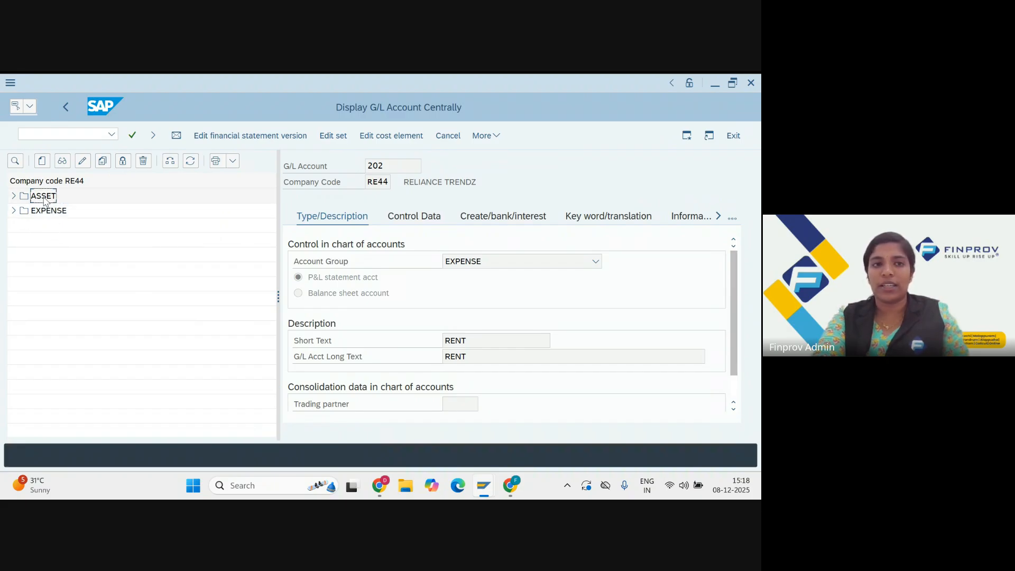
{"action": "double_click", "coordinate": [44, 198]}
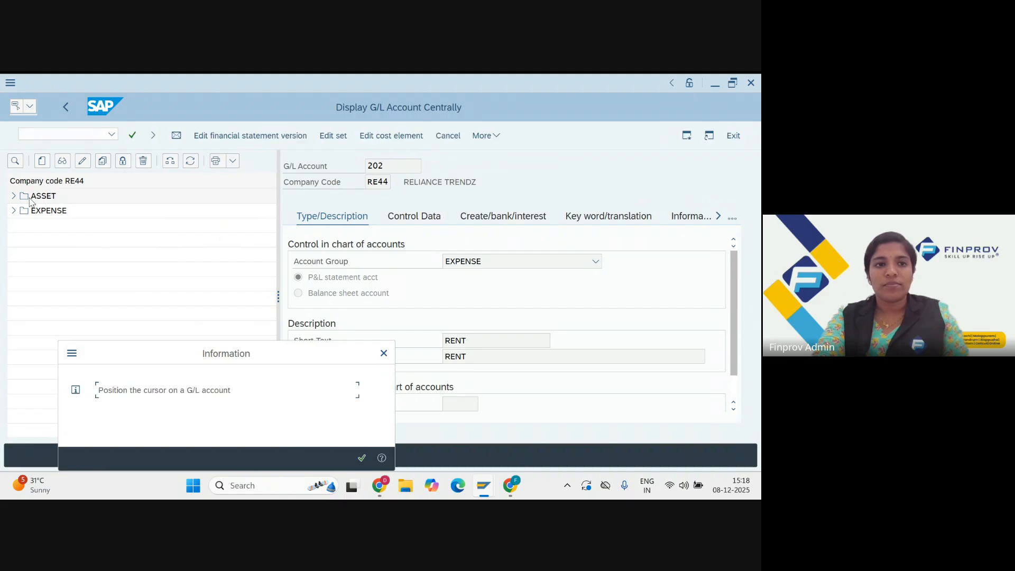
{"action": "left_click", "coordinate": [383, 354]}
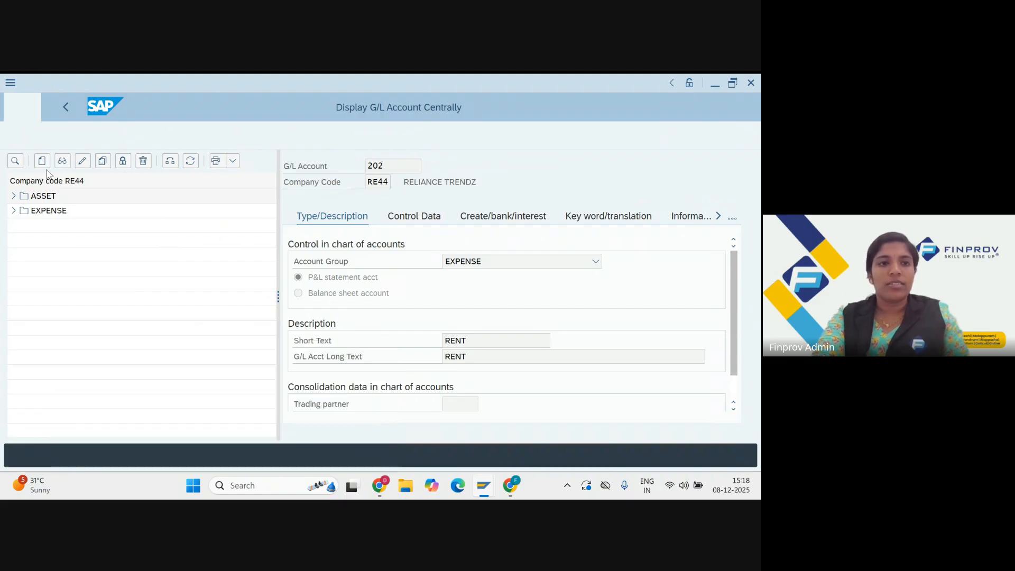
{"action": "left_click", "coordinate": [14, 196]}
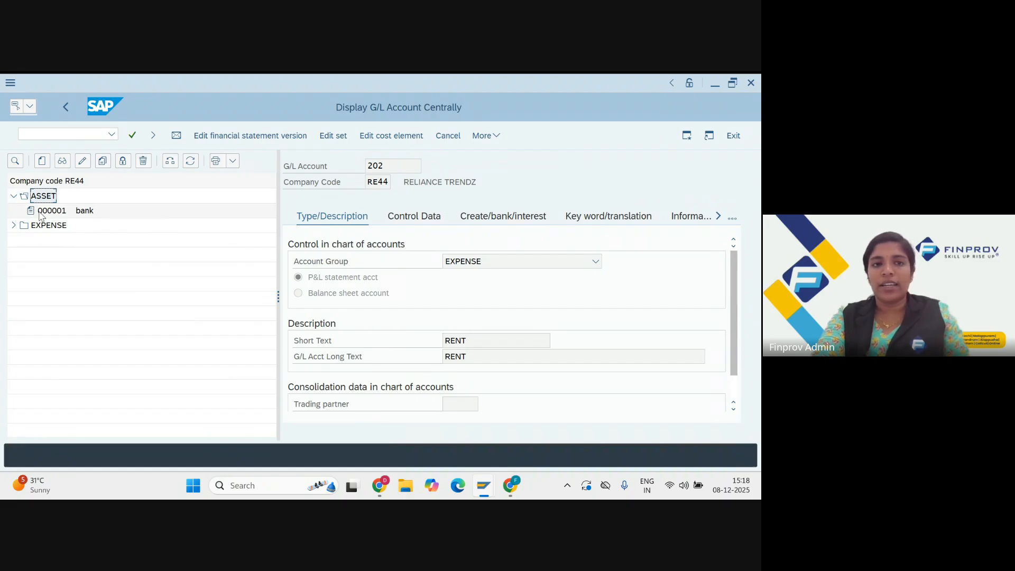
{"action": "left_click", "coordinate": [15, 196]}
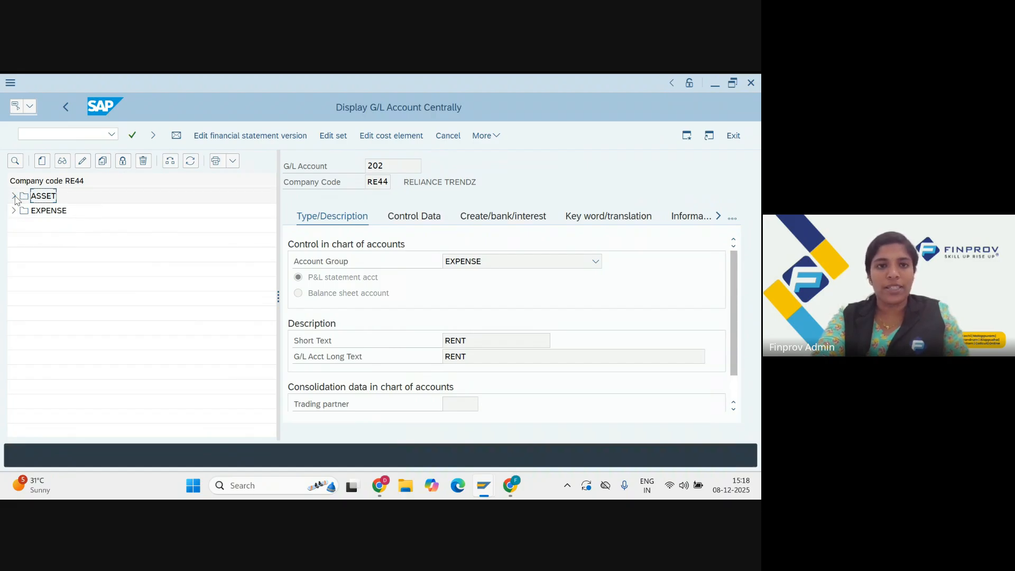
{"action": "left_click", "coordinate": [15, 196]}
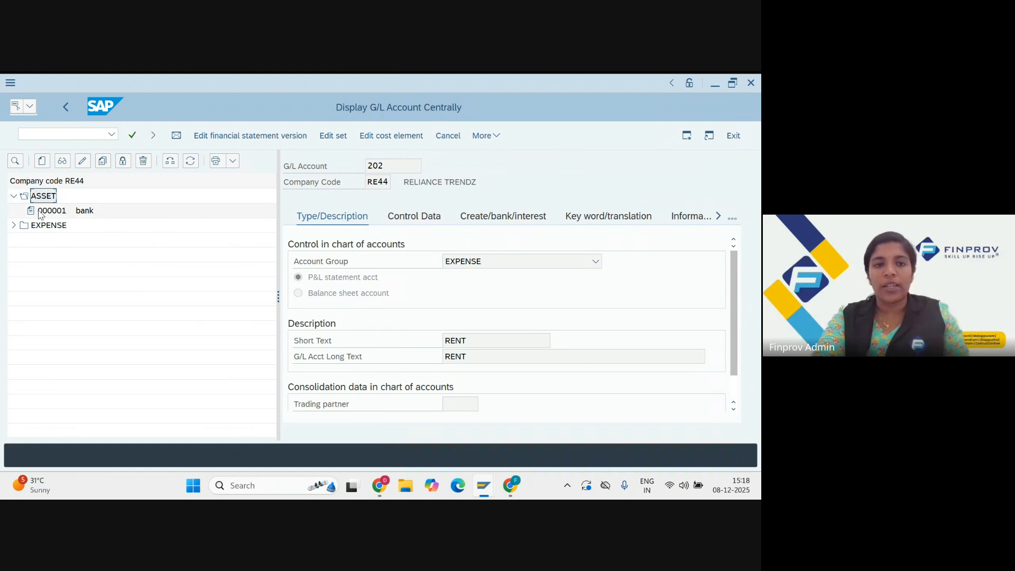
{"action": "double_click", "coordinate": [41, 212]}
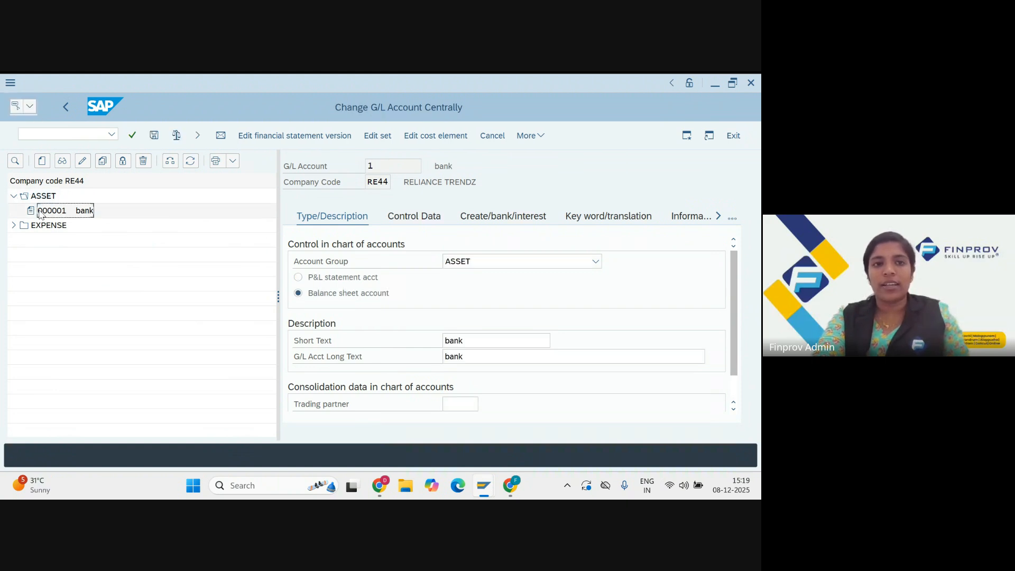
- Copy the bank account 1 of company code RE44 to the new G/L account 2
{"action": "left_click", "coordinate": [100, 165]}
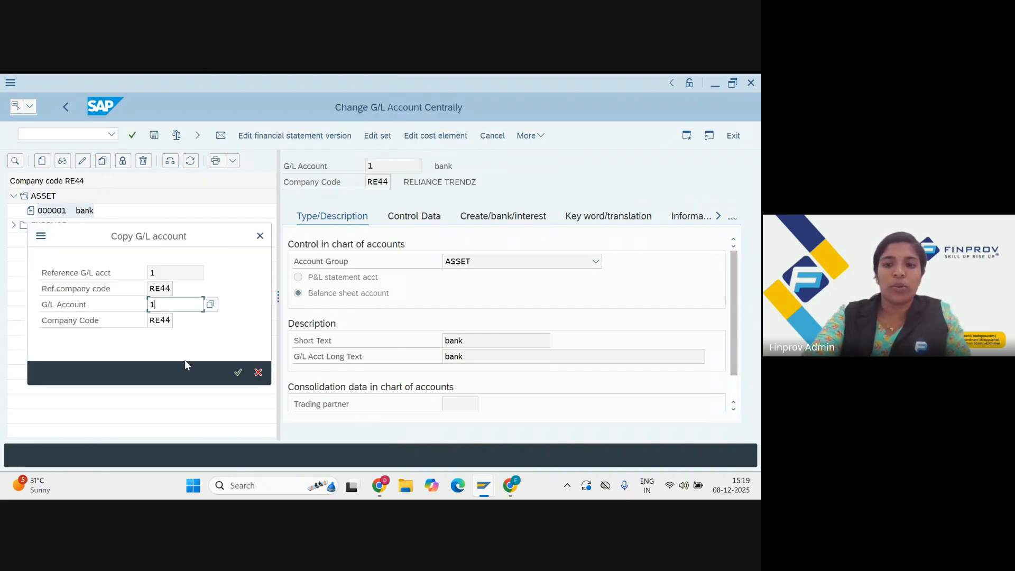
{"action": "key", "text": "BackSpace"}
{"action": "type", "text": "2"}
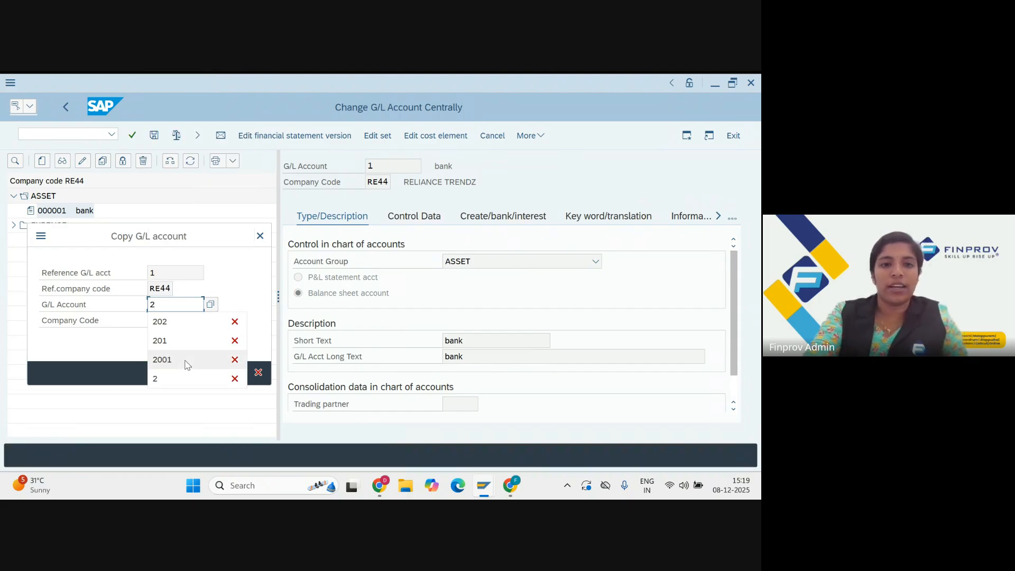
{"action": "left_click", "coordinate": [185, 384]}
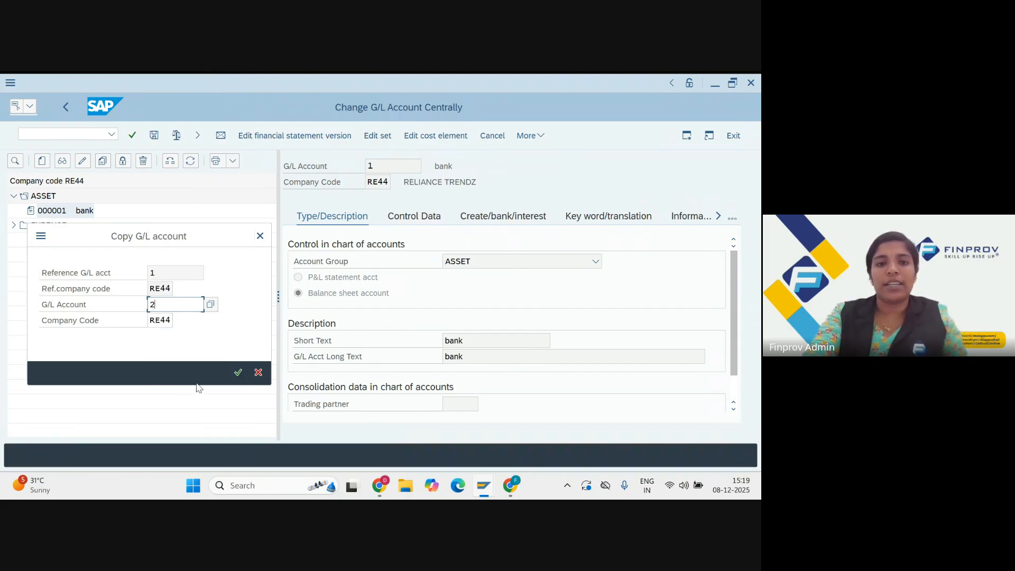
{"action": "left_click", "coordinate": [238, 373]}
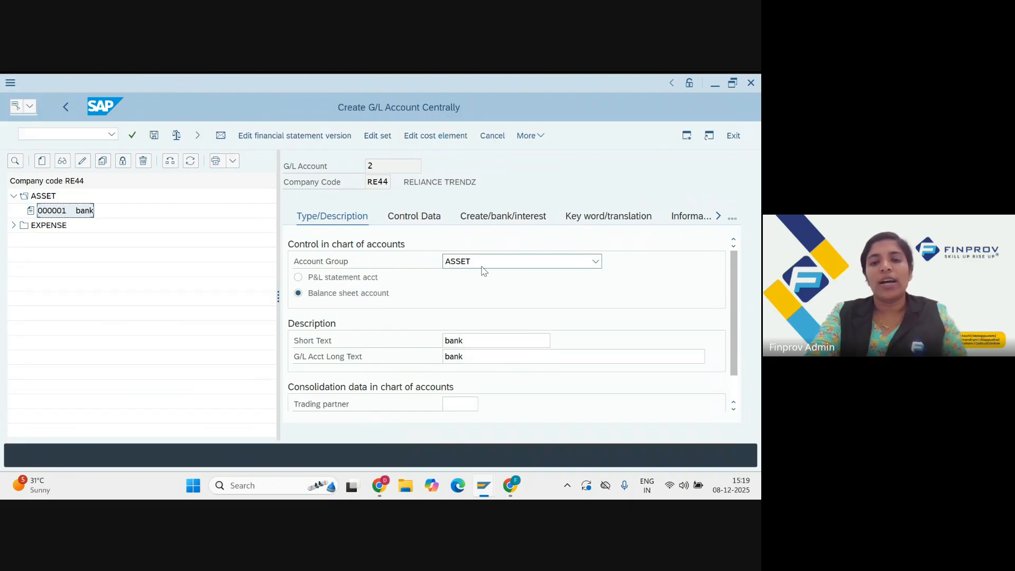
- Replace the short text of the copied account 2 with CASH
{"action": "left_click", "coordinate": [476, 344]}
{"action": "key", "text": "BackSpace"}
{"action": "key", "text": "BackSpace"}
{"action": "key", "text": "BackSpace"}
{"action": "key", "text": "BackSpace"}
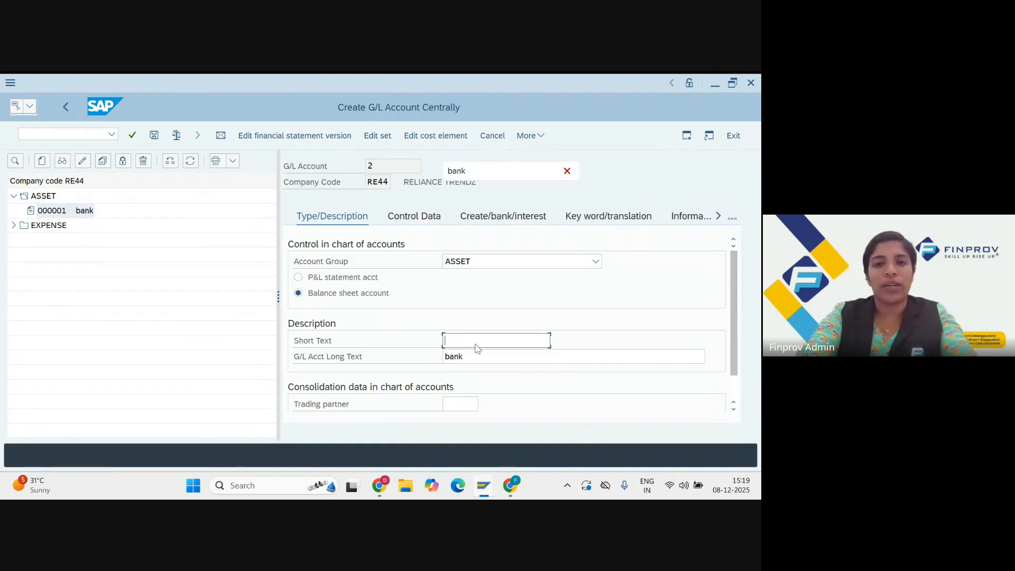
{"action": "type", "text": "cash"}
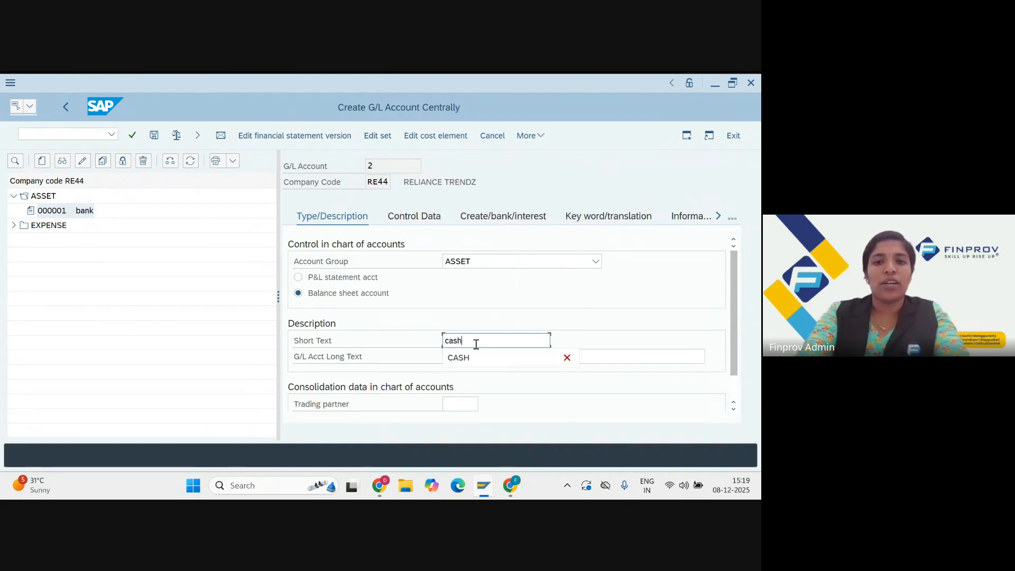
{"action": "left_click", "coordinate": [476, 358]}
- Set the G/L account long text of account 2 to CASH and save the account
{"action": "left_click", "coordinate": [478, 356]}
{"action": "key", "text": "BackSpace"}
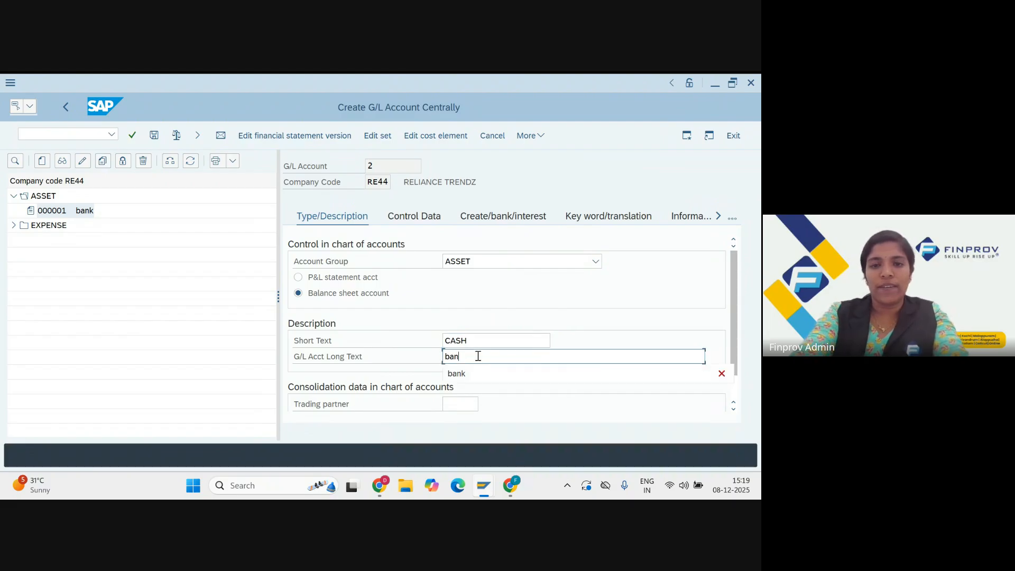
{"action": "key", "text": "BackSpace"}
{"action": "key", "text": "BackSpace"}
{"action": "key", "text": "BackSpace"}
{"action": "type", "text": "cash"}
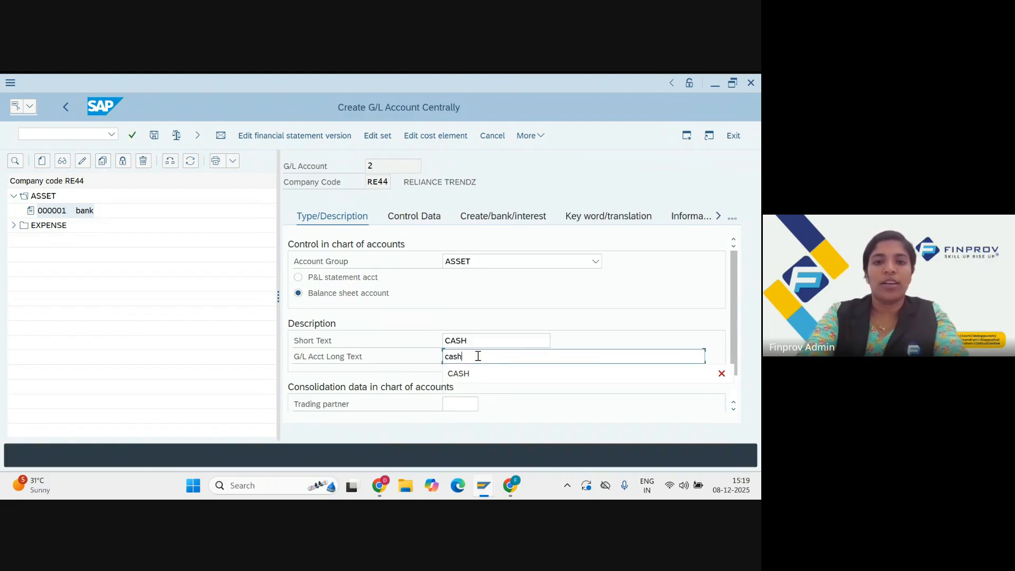
{"action": "left_click", "coordinate": [462, 380]}
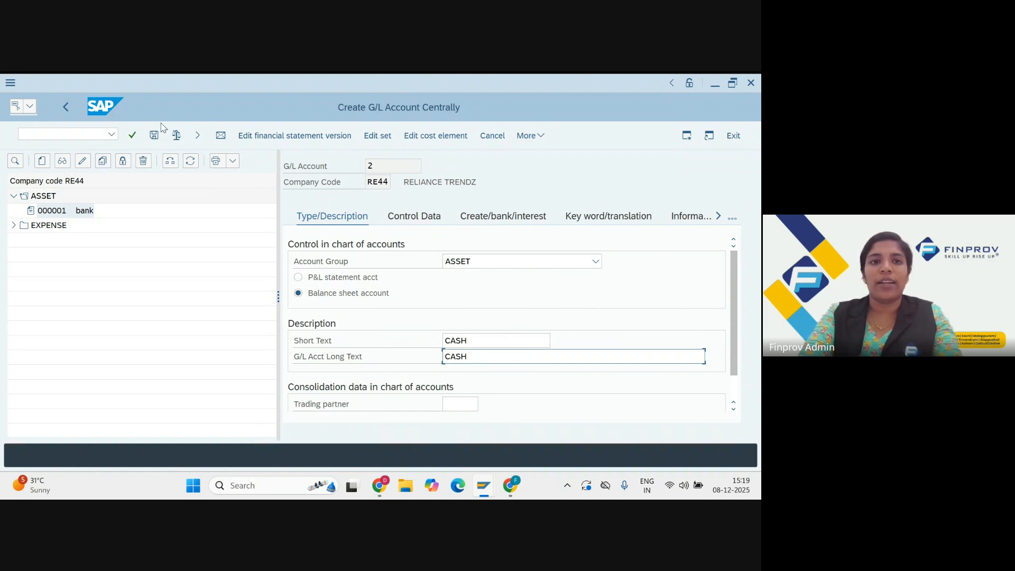
{"action": "left_click", "coordinate": [154, 135]}
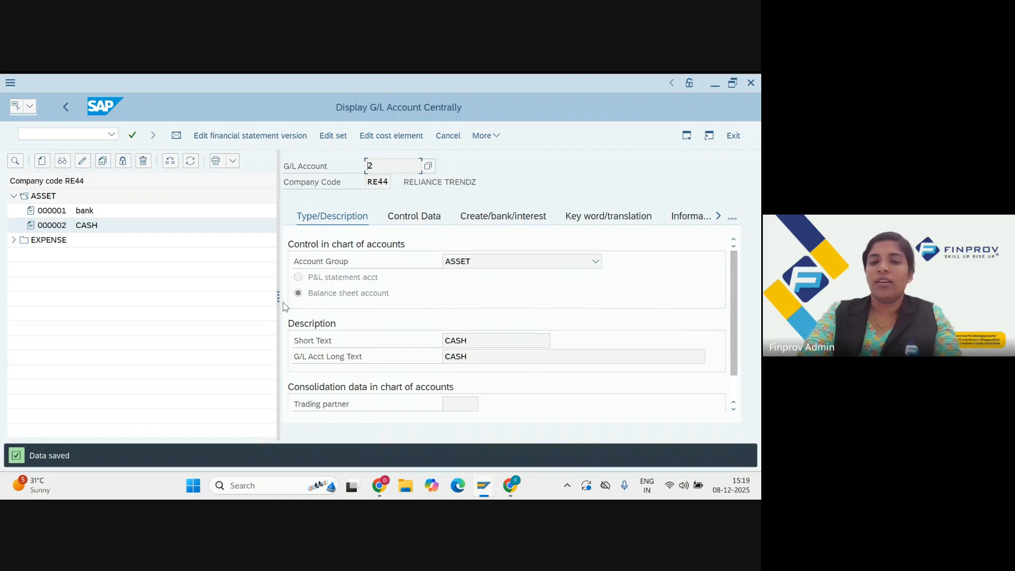
- Switch to Chrome and find the Define Open and Close Posting Period table on page 7 of Company Set up.pdf
{"action": "mouse_move", "coordinate": [511, 485]}
{"action": "left_click", "coordinate": [450, 429]}
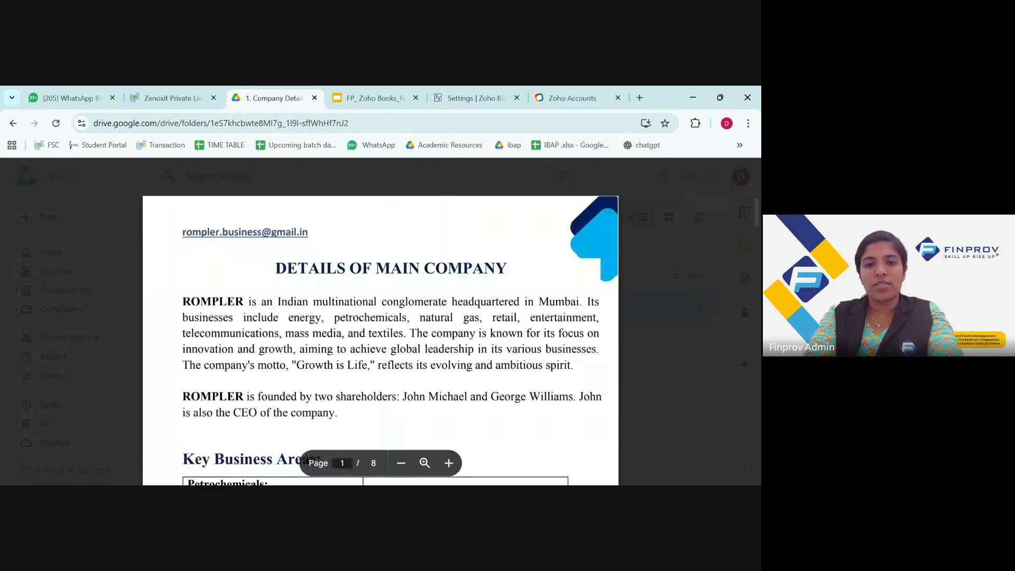
{"action": "scroll", "coordinate": [381, 339], "scroll_direction": "down", "scroll_amount": 8}
{"action": "scroll", "coordinate": [381, 338], "scroll_direction": "down", "scroll_amount": 20}
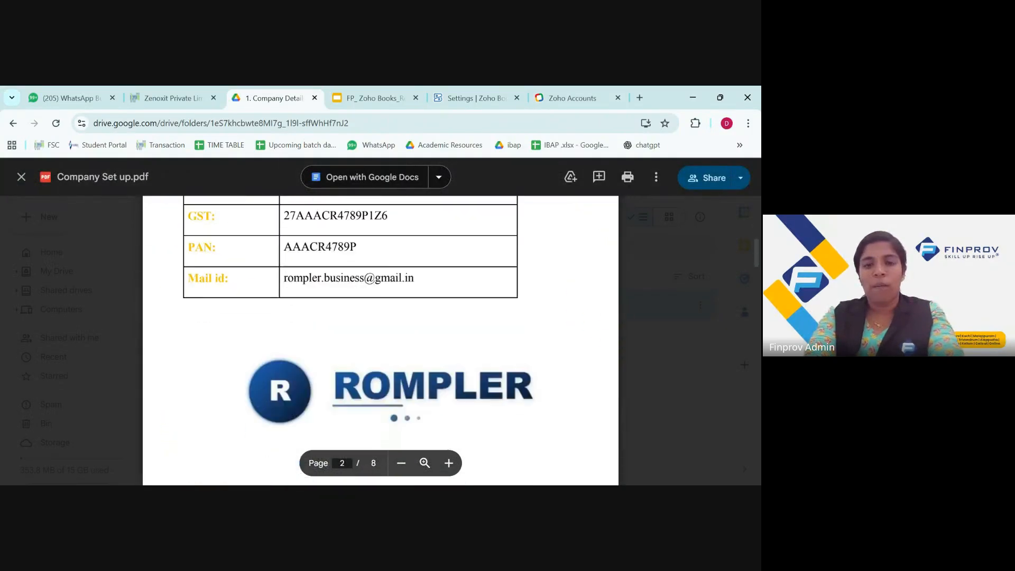
{"action": "scroll", "coordinate": [381, 338], "scroll_direction": "down", "scroll_amount": 20}
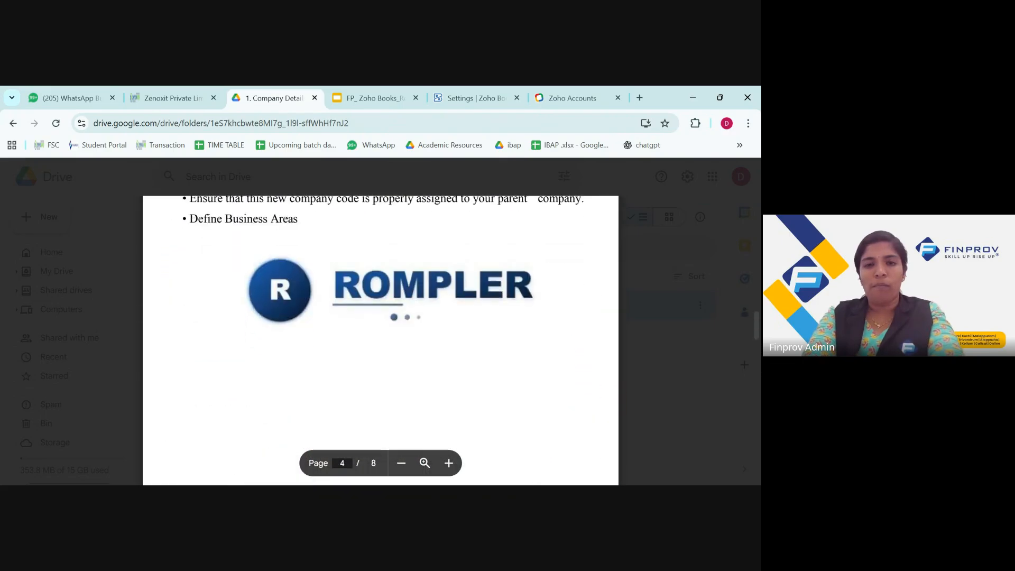
{"action": "scroll", "coordinate": [381, 338], "scroll_direction": "down", "scroll_amount": 20}
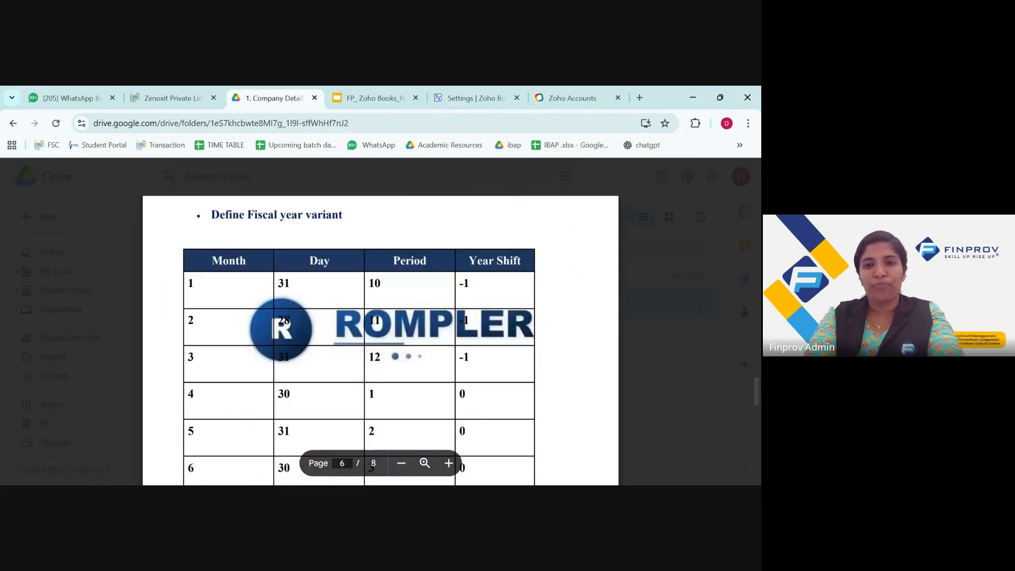
{"action": "scroll", "coordinate": [381, 338], "scroll_direction": "down", "scroll_amount": 3}
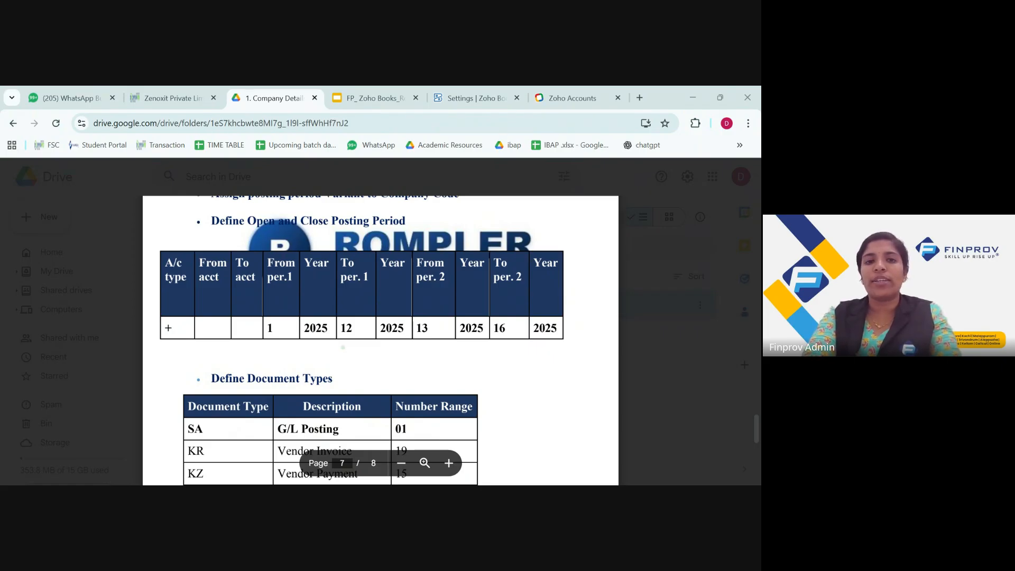
- Point out the year entries for both period ranges in the open and close posting period table with temporary pen marks
{"action": "mouse_move", "coordinate": [373, 340]}
{"action": "left_mouse_down"}
{"action": "mouse_move", "coordinate": [417, 332]}
{"action": "mouse_move", "coordinate": [373, 323]}
{"action": "left_mouse_up"}
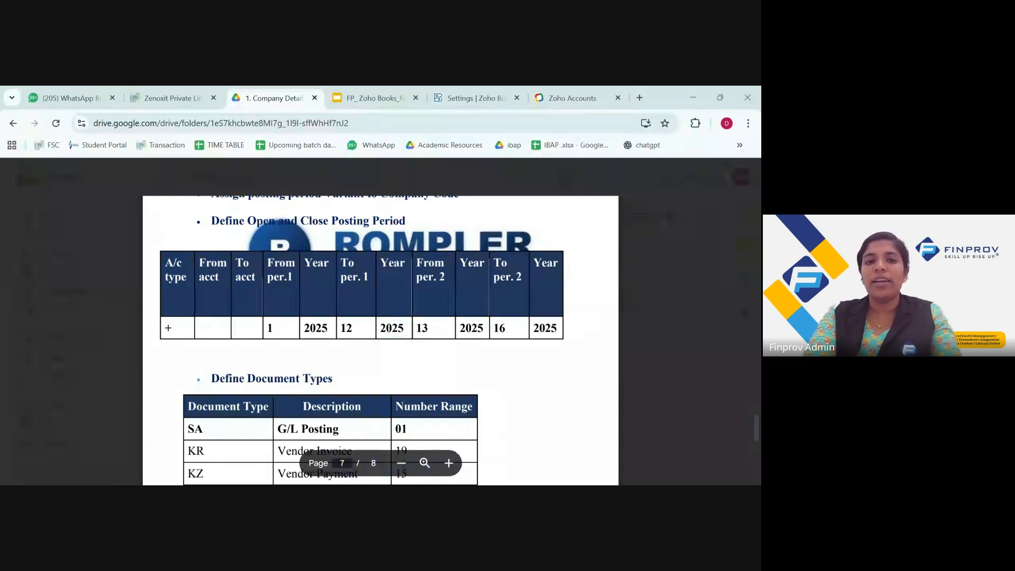
{"action": "mouse_move", "coordinate": [473, 318]}
{"action": "left_mouse_down"}
{"action": "mouse_move", "coordinate": [461, 341]}
{"action": "mouse_move", "coordinate": [484, 317]}
{"action": "left_mouse_up"}
{"action": "mouse_move", "coordinate": [543, 308]}
{"action": "left_mouse_down"}
{"action": "mouse_move", "coordinate": [579, 347]}
{"action": "mouse_move", "coordinate": [553, 316]}
{"action": "left_mouse_up"}
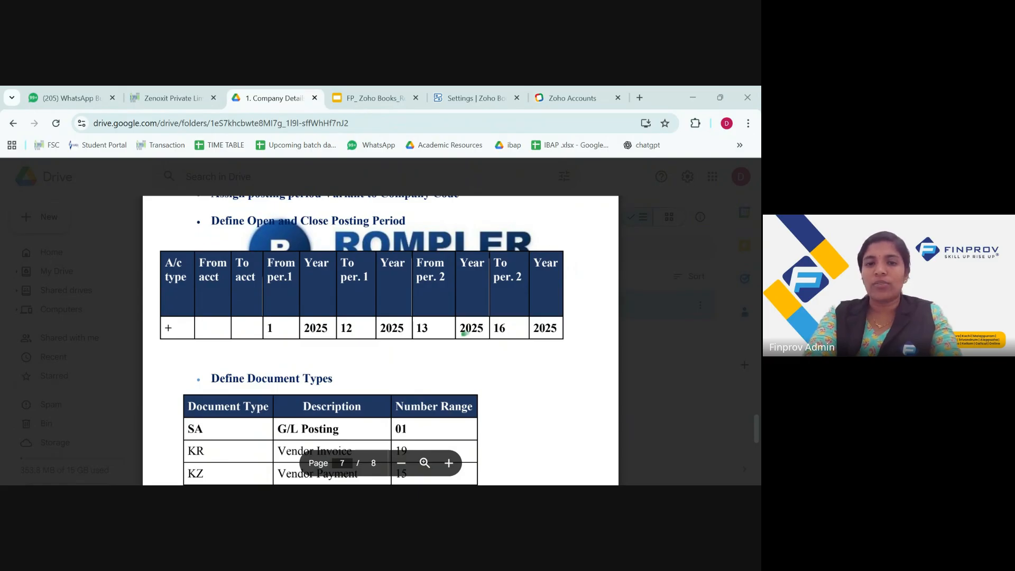
{"action": "left_click_drag", "start_coordinate": [464, 334], "coordinate": [477, 319]}
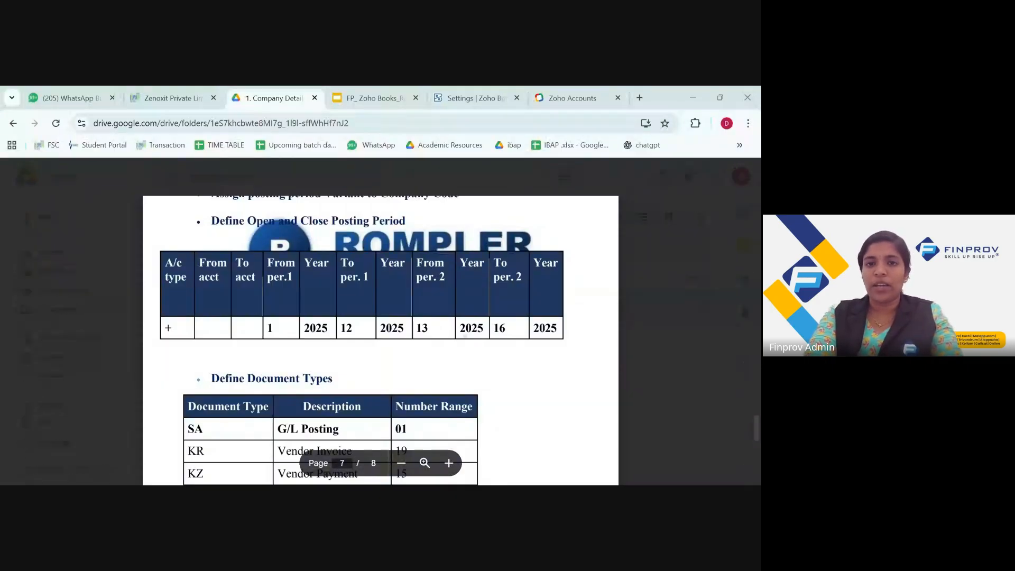
{"action": "mouse_move", "coordinate": [465, 337]}
{"action": "left_mouse_down"}
{"action": "mouse_move", "coordinate": [483, 332]}
{"action": "mouse_move", "coordinate": [461, 336]}
{"action": "mouse_move", "coordinate": [476, 338]}
{"action": "left_mouse_up"}
{"action": "mouse_move", "coordinate": [551, 320]}
{"action": "left_mouse_down"}
{"action": "mouse_move", "coordinate": [559, 317]}
{"action": "mouse_move", "coordinate": [554, 329]}
{"action": "left_mouse_up"}
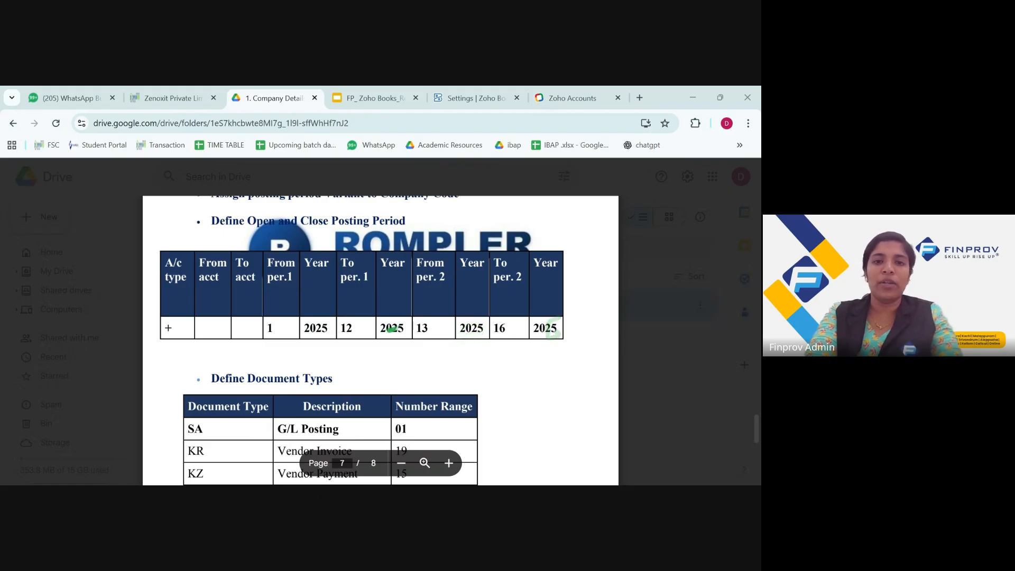
{"action": "mouse_move", "coordinate": [392, 329]}
{"action": "left_mouse_down"}
{"action": "mouse_move", "coordinate": [386, 319]}
{"action": "mouse_move", "coordinate": [386, 331]}
{"action": "left_mouse_up"}
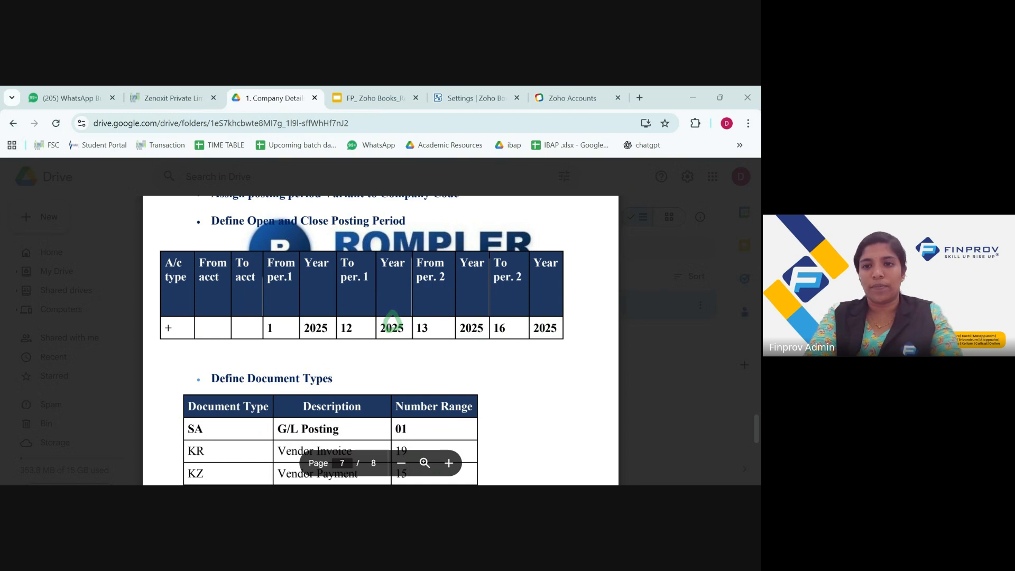
{"action": "mouse_move", "coordinate": [296, 332]}
{"action": "left_mouse_down"}
{"action": "mouse_move", "coordinate": [319, 334]}
{"action": "mouse_move", "coordinate": [312, 317]}
{"action": "left_mouse_up"}
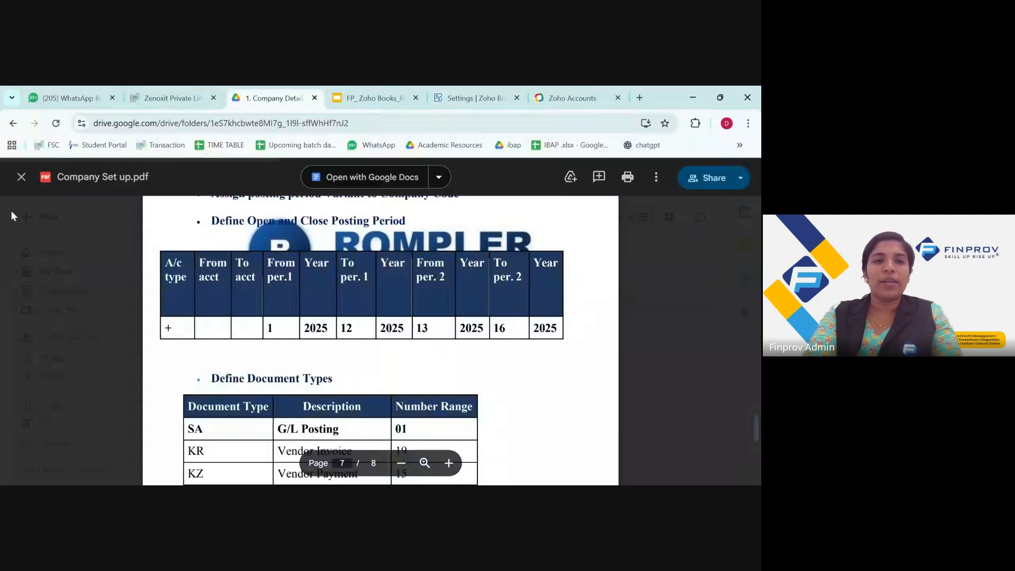
- Close Company Set up.pdf and open General Ledger List.pdf from the 2. Master Datas folder of SAP CASE STUDY
{"action": "left_click", "coordinate": [21, 177]}
{"action": "left_click", "coordinate": [271, 227]}
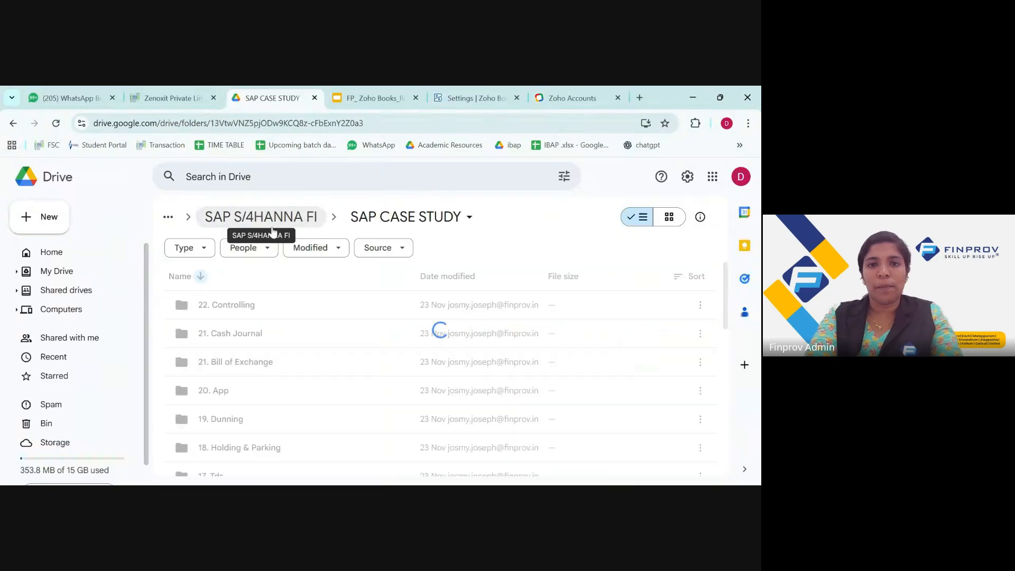
{"action": "scroll", "coordinate": [319, 408], "scroll_direction": "down", "scroll_amount": 1}
{"action": "scroll", "coordinate": [319, 408], "scroll_direction": "down", "scroll_amount": 8}
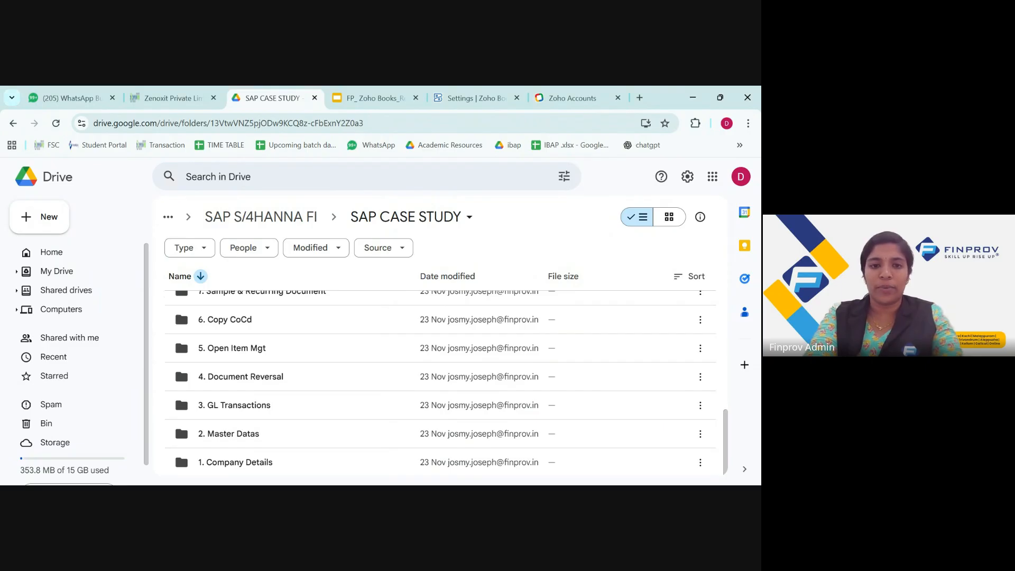
{"action": "left_click", "coordinate": [289, 434]}
{"action": "double_click", "coordinate": [290, 433]}
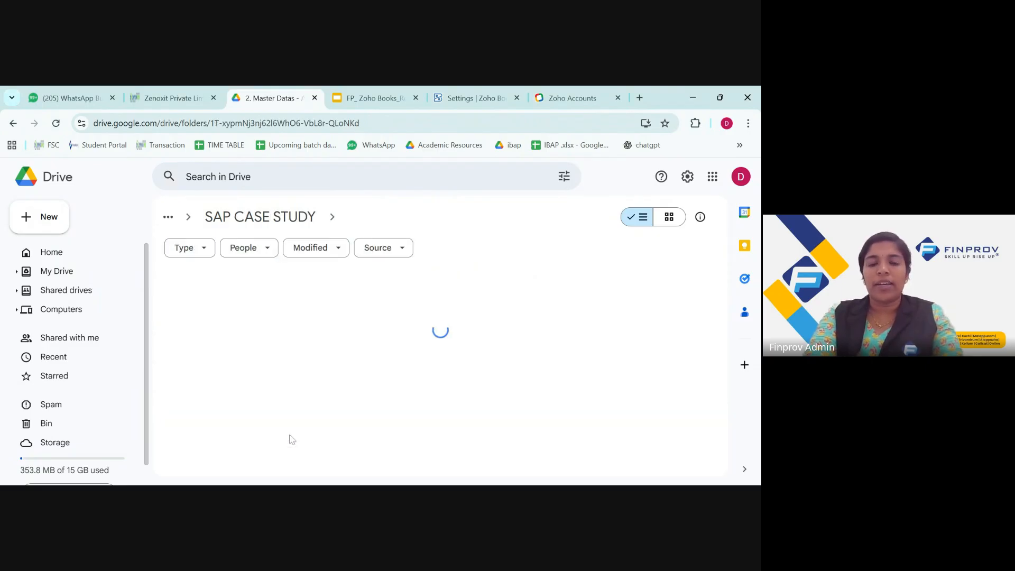
{"action": "double_click", "coordinate": [279, 338]}
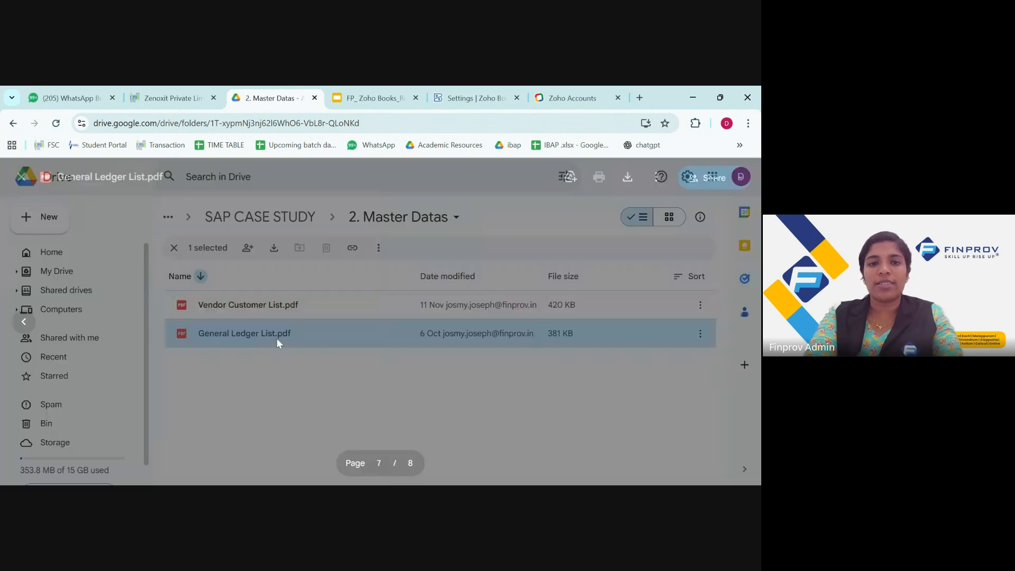
- Examine the ledgers and their account groups in the general ledger list
{"action": "scroll", "coordinate": [278, 343], "scroll_direction": "down", "scroll_amount": 4}
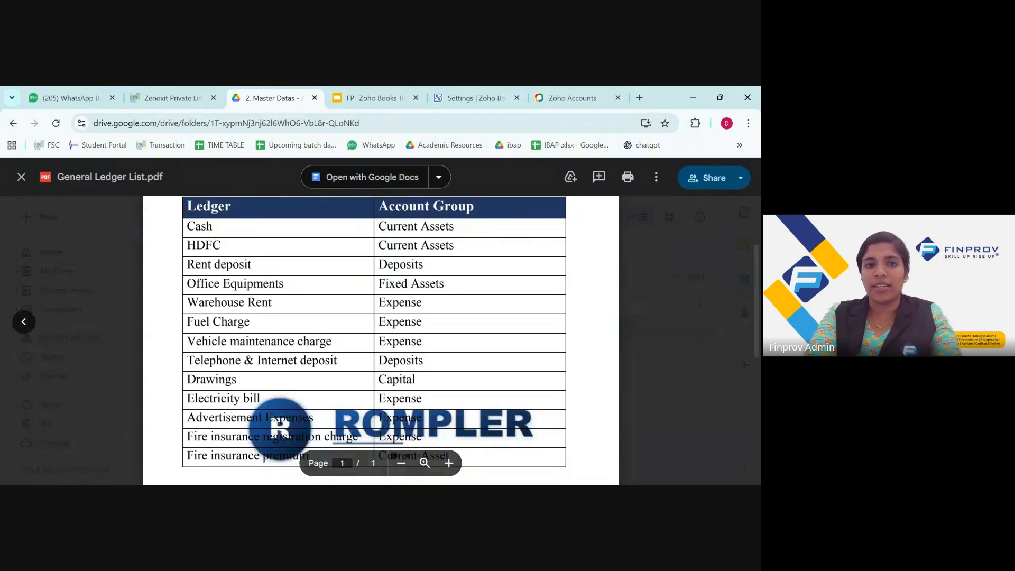
{"action": "scroll", "coordinate": [374, 338], "scroll_direction": "down", "scroll_amount": 1}
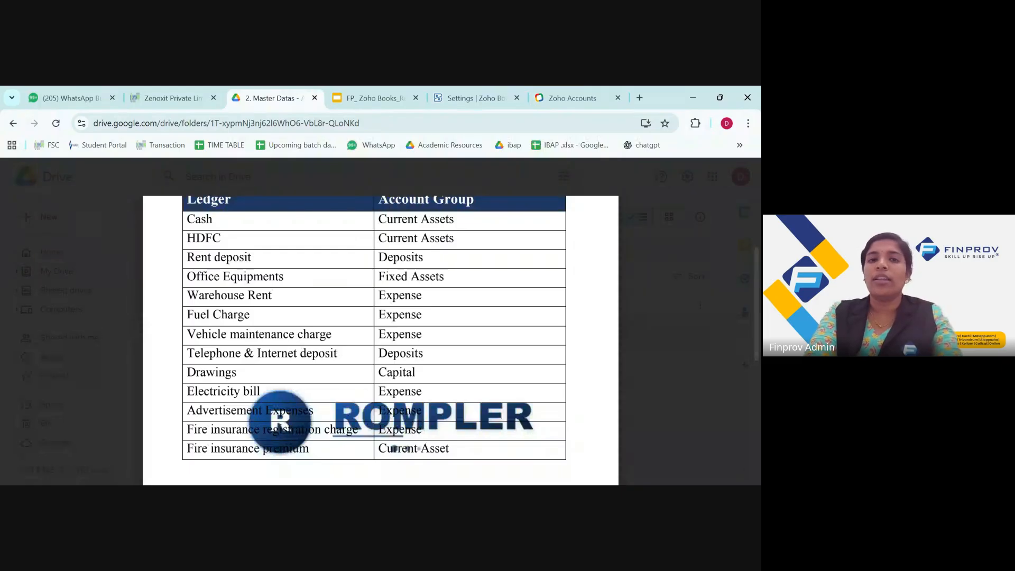
{"action": "scroll", "coordinate": [373, 338], "scroll_direction": "up", "scroll_amount": 1}
{"action": "scroll", "coordinate": [373, 338], "scroll_direction": "down", "scroll_amount": 3}
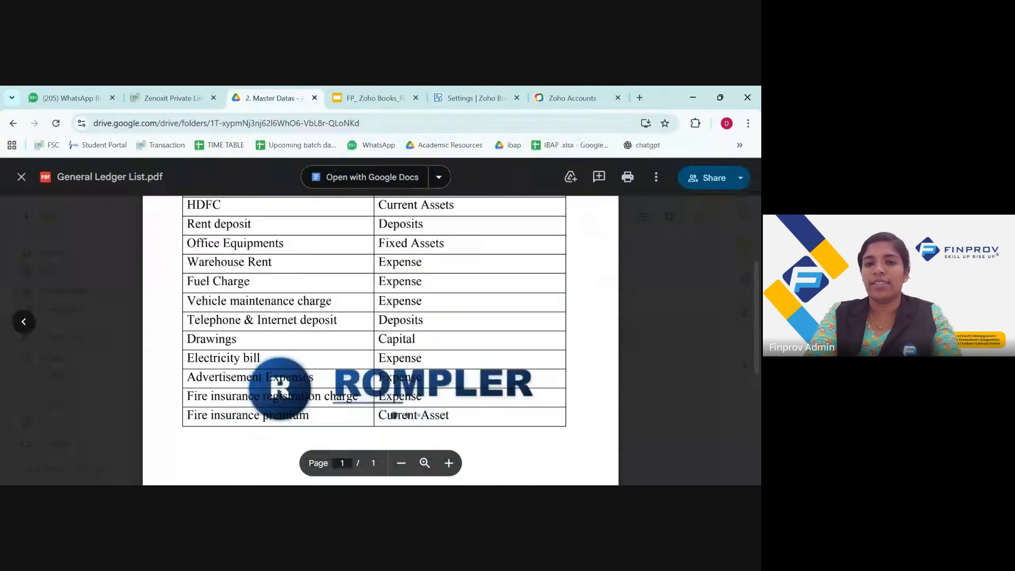
{"action": "scroll", "coordinate": [373, 338], "scroll_direction": "up", "scroll_amount": 1}
{"action": "scroll", "coordinate": [374, 338], "scroll_direction": "down", "scroll_amount": 3}
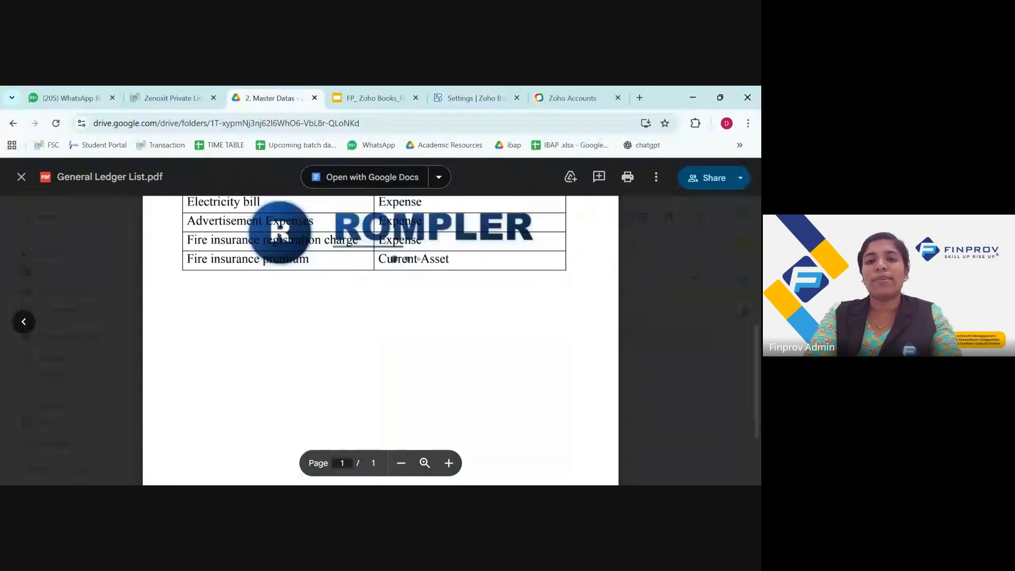
{"action": "scroll", "coordinate": [373, 338], "scroll_direction": "up", "scroll_amount": 5}
{"action": "scroll", "coordinate": [373, 339], "scroll_direction": "down", "scroll_amount": 1}
{"action": "scroll", "coordinate": [373, 338], "scroll_direction": "down", "scroll_amount": 1}
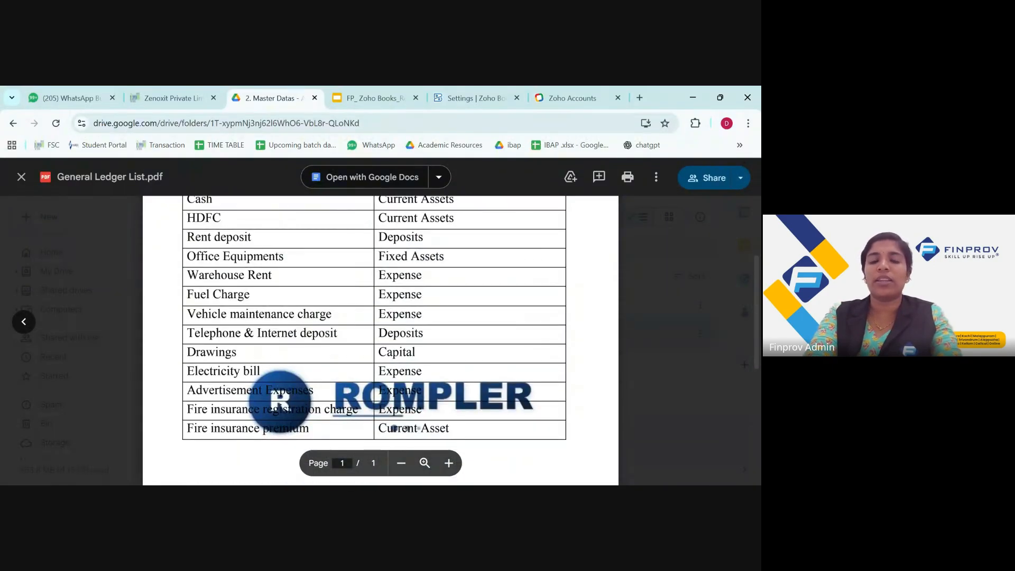